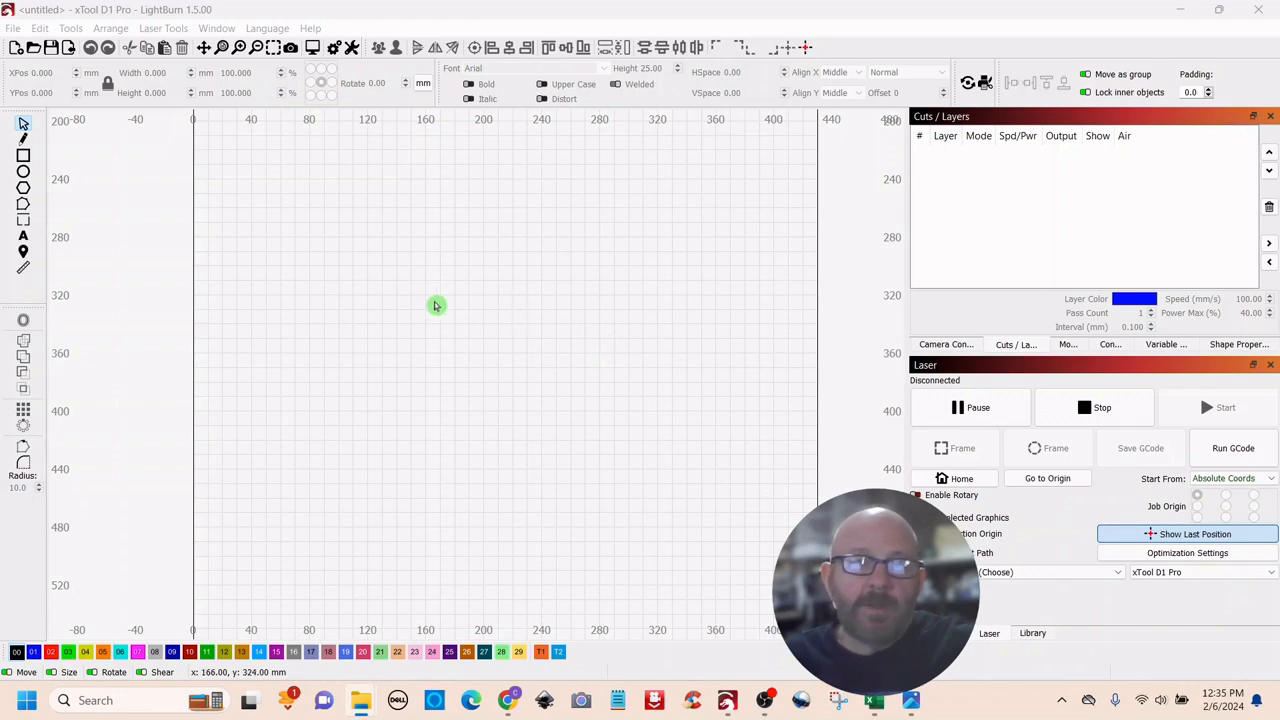
Step: Draw a tall, narrow ellipse about 14 mm wide and 76 mm high in the workspace
click(23, 174)
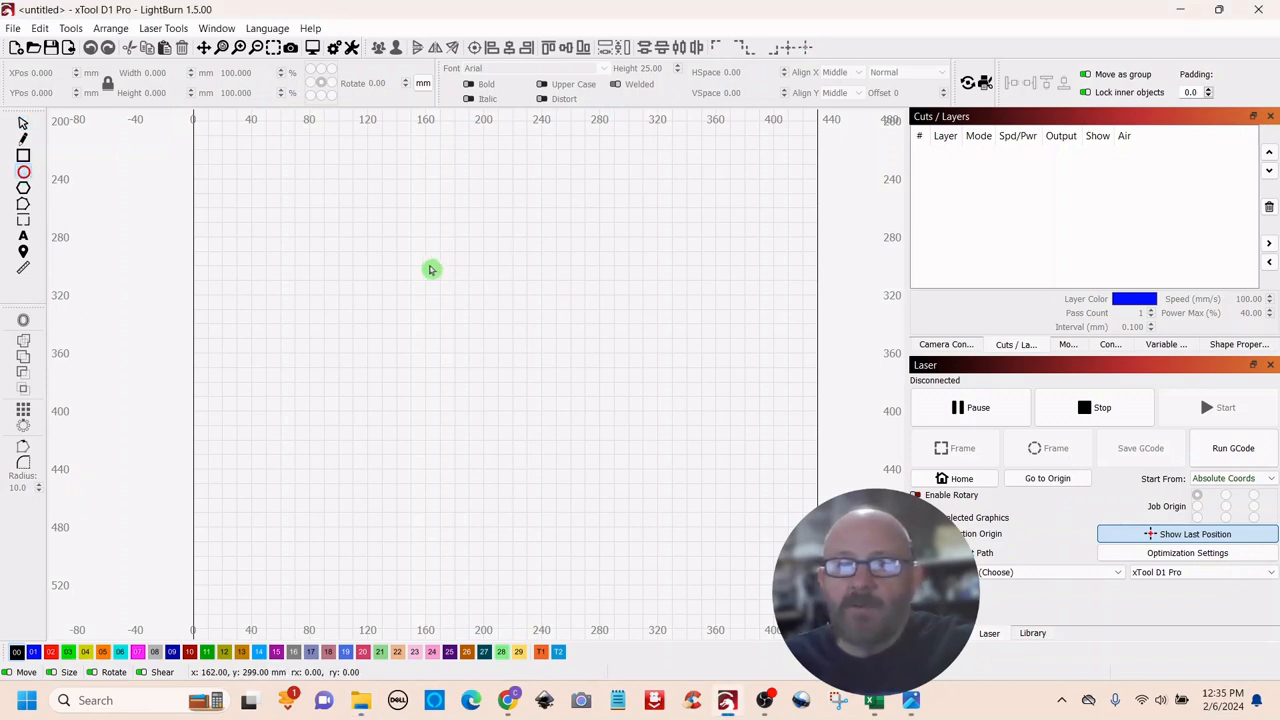
drag(343, 300, 363, 409)
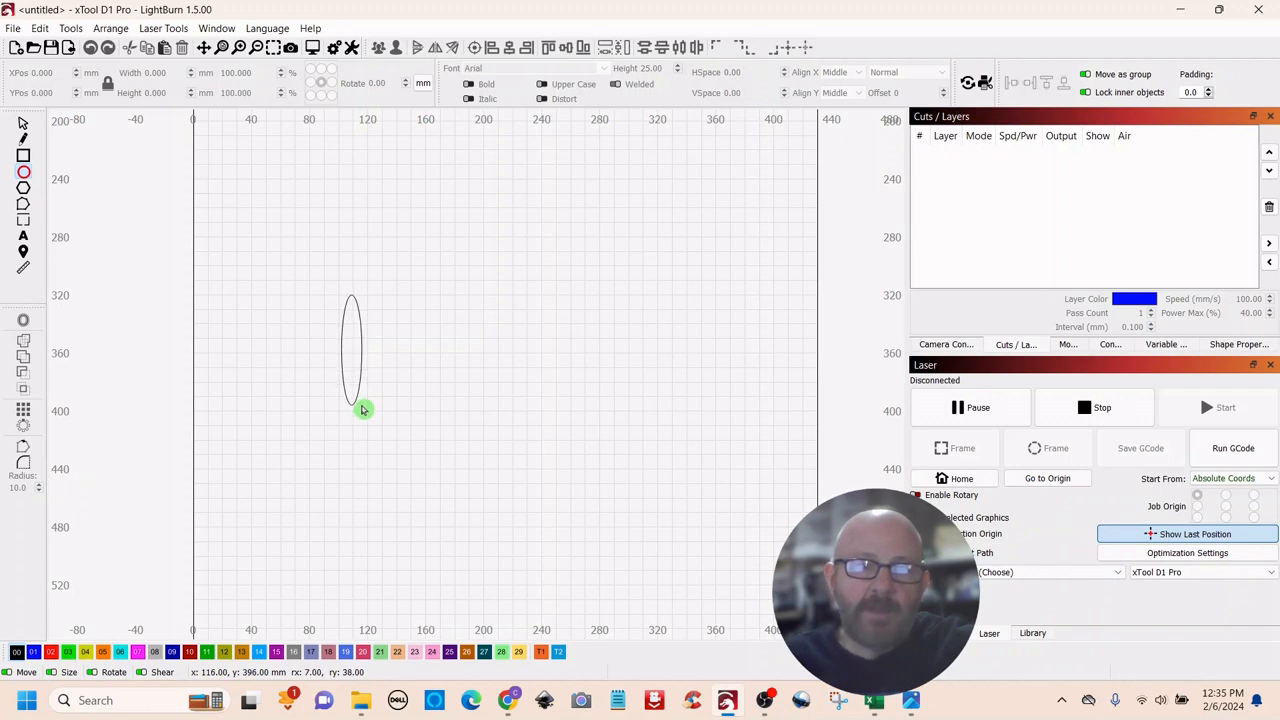
drag(363, 409, 363, 407)
scroll(133, 203, up, 1)
scroll(133, 203, up, 2)
drag(512, 373, 366, 212)
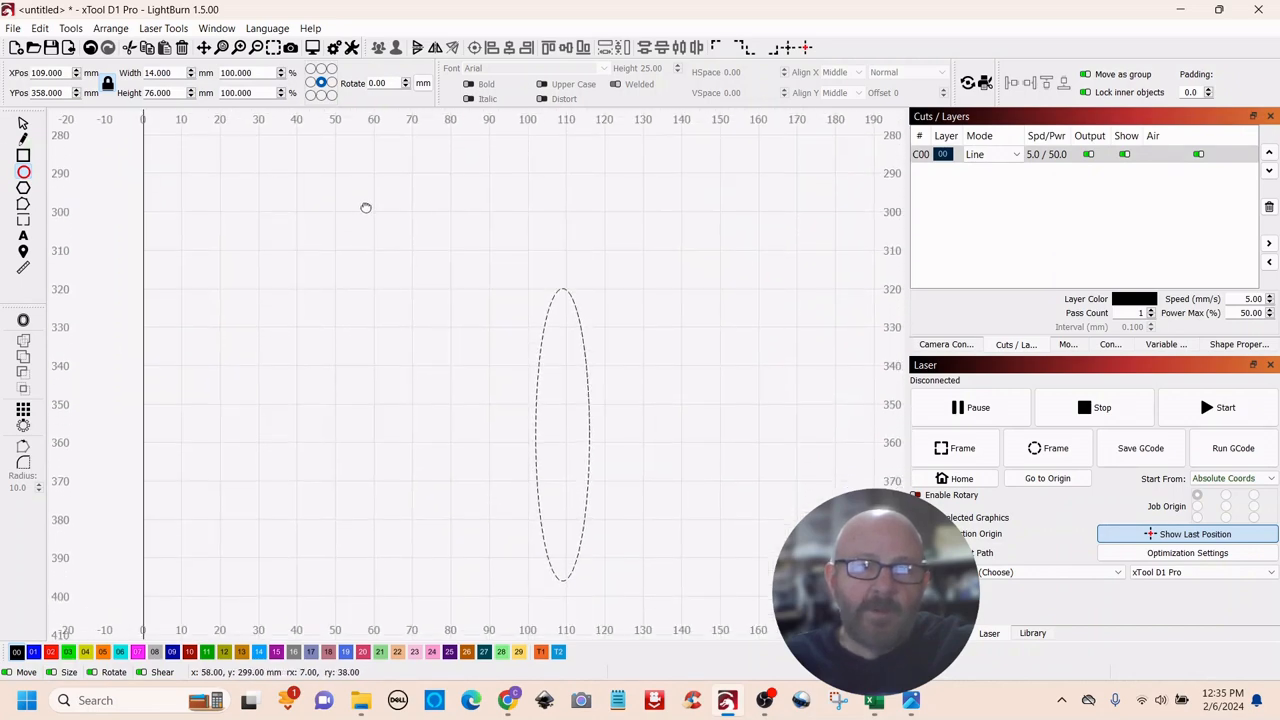
scroll(391, 283, up, 1)
scroll(386, 289, down, 3)
scroll(384, 288, up, 2)
drag(389, 306, 306, 289)
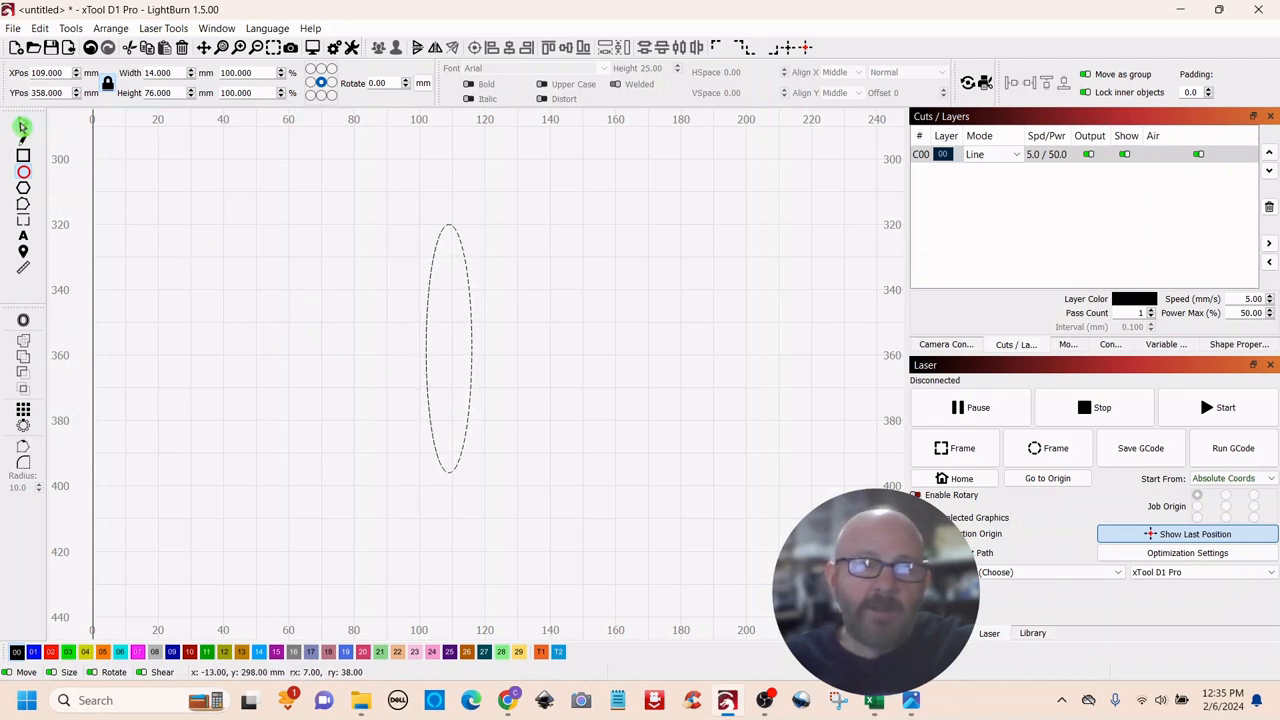
Step: Offset the ellipse inward by 1 mm with the Corner style, keeping the original
click(22, 127)
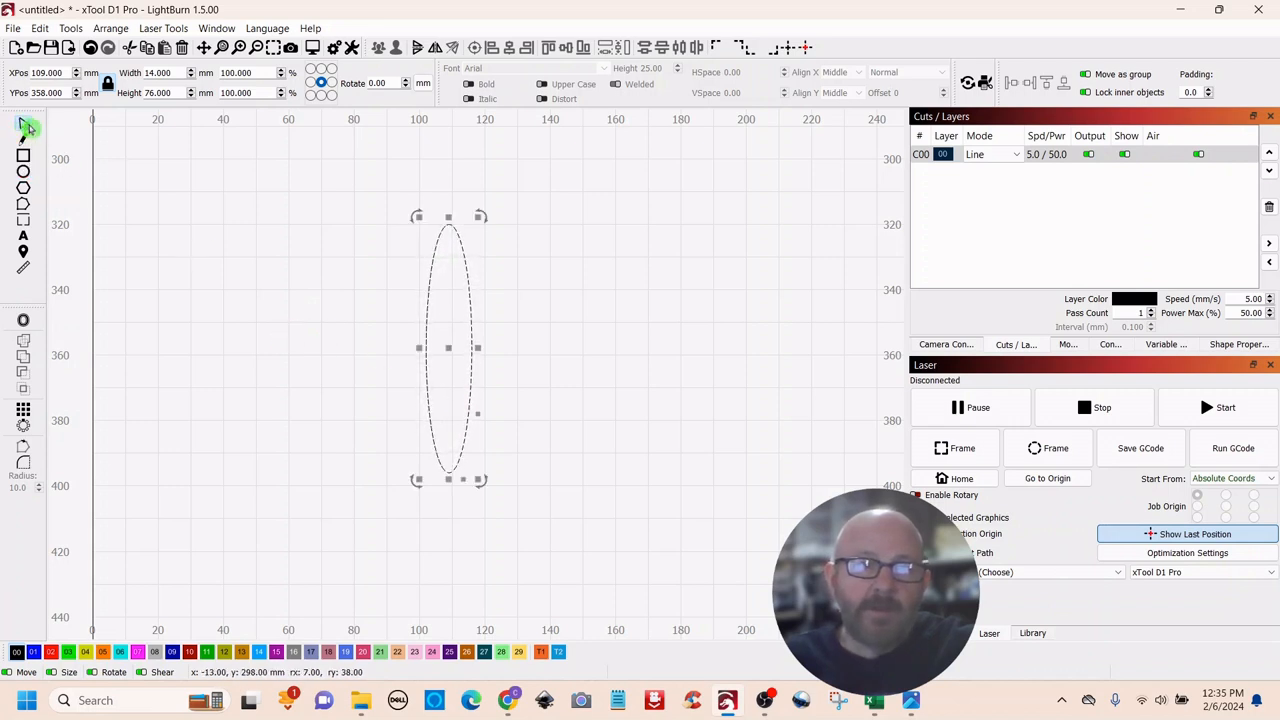
click(23, 323)
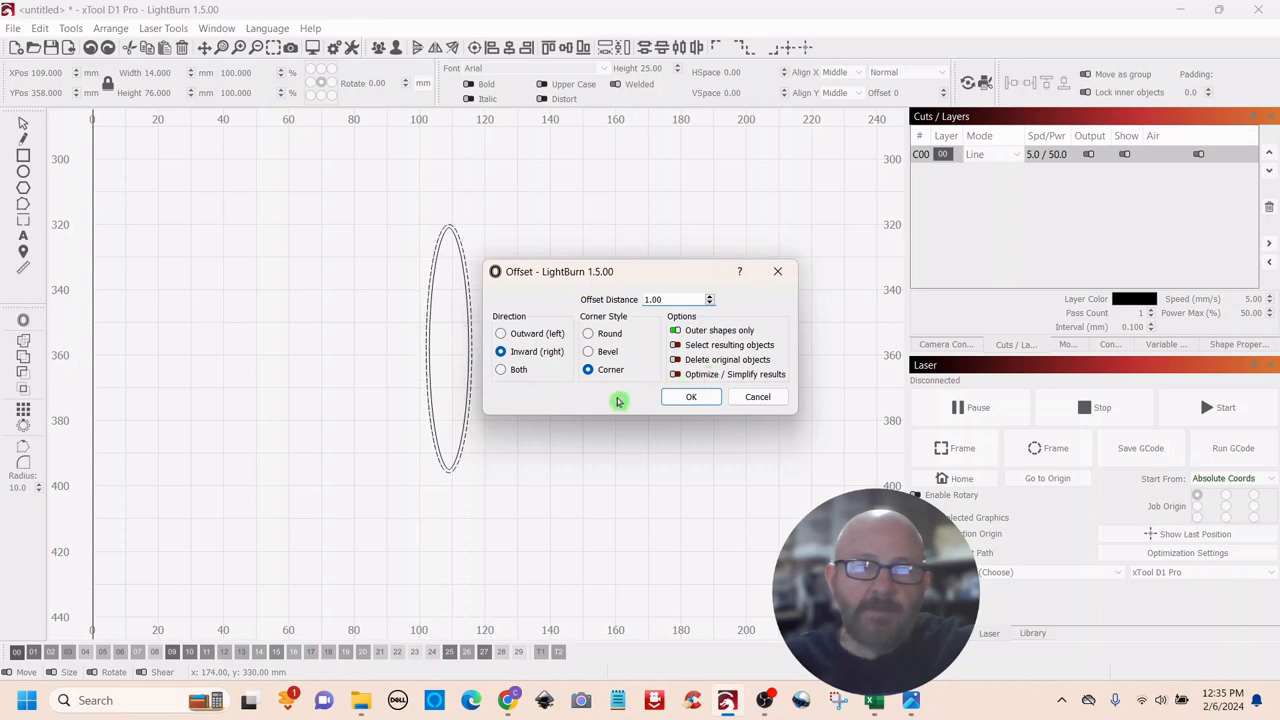
click(692, 400)
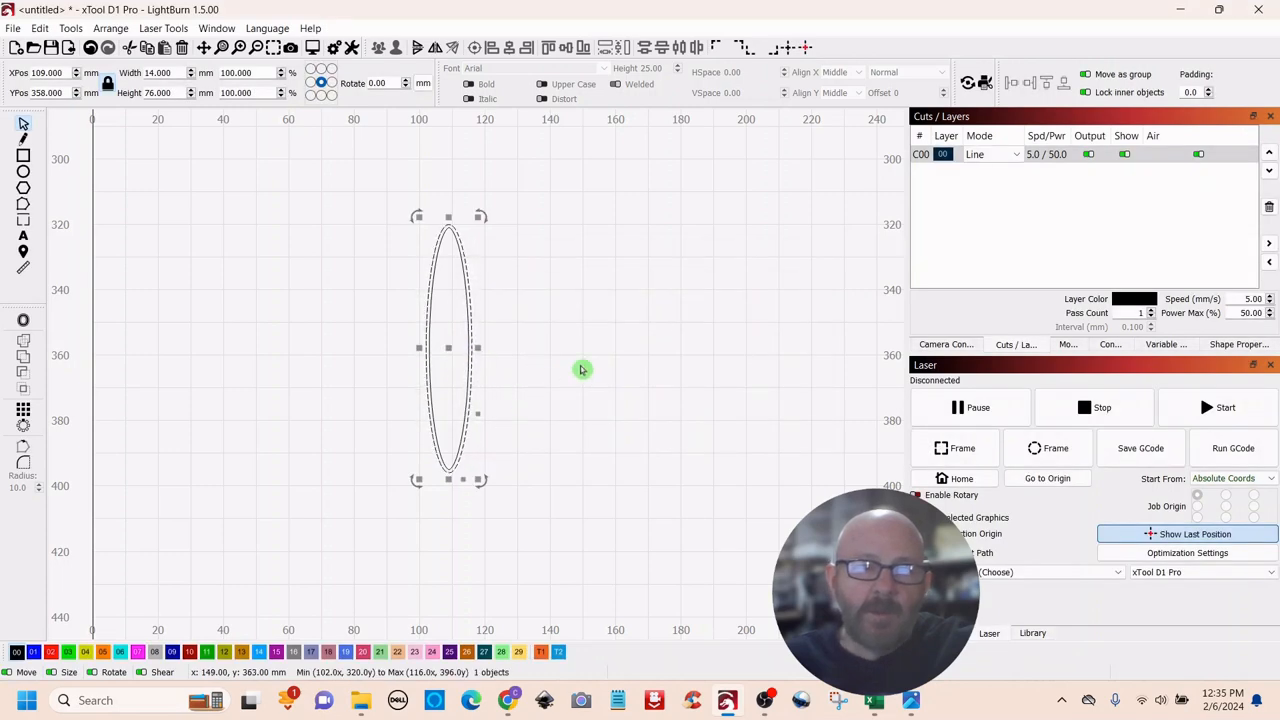
Step: Enlarge the outer ellipse proportionally to about 15.4 × 83.7 mm
scroll(580, 370, down, 3)
scroll(580, 373, up, 4)
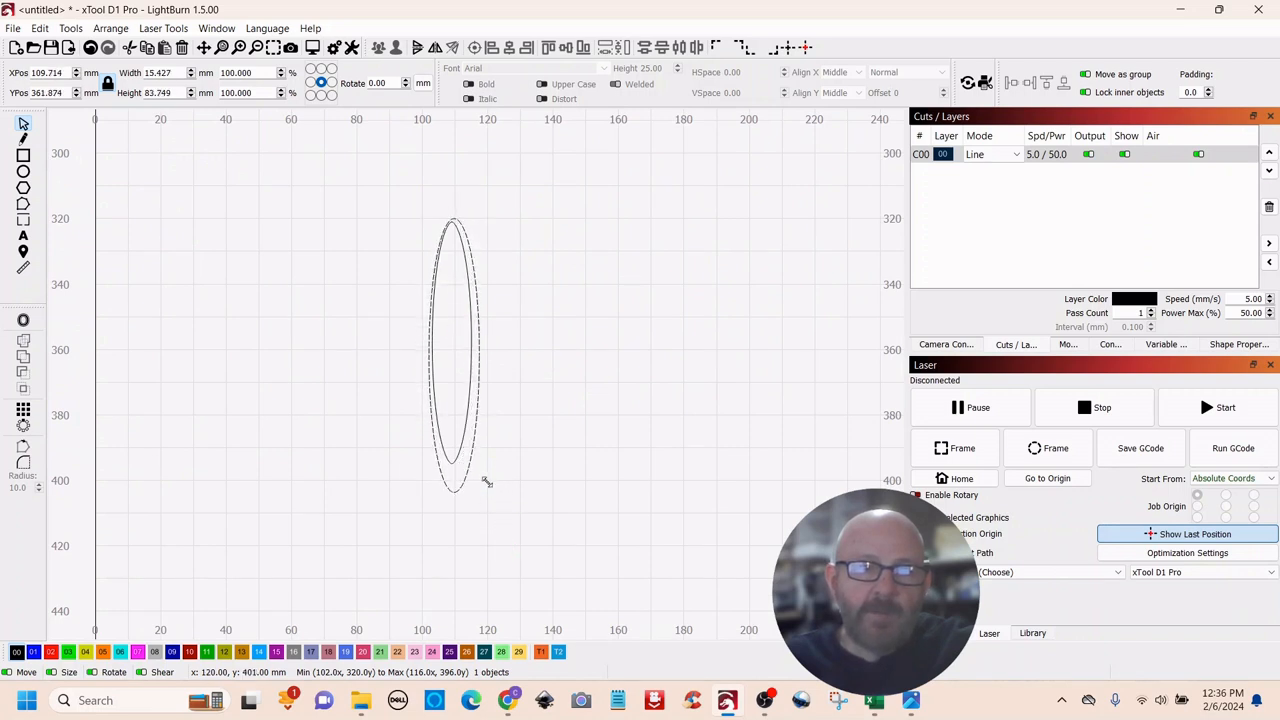
click(572, 375)
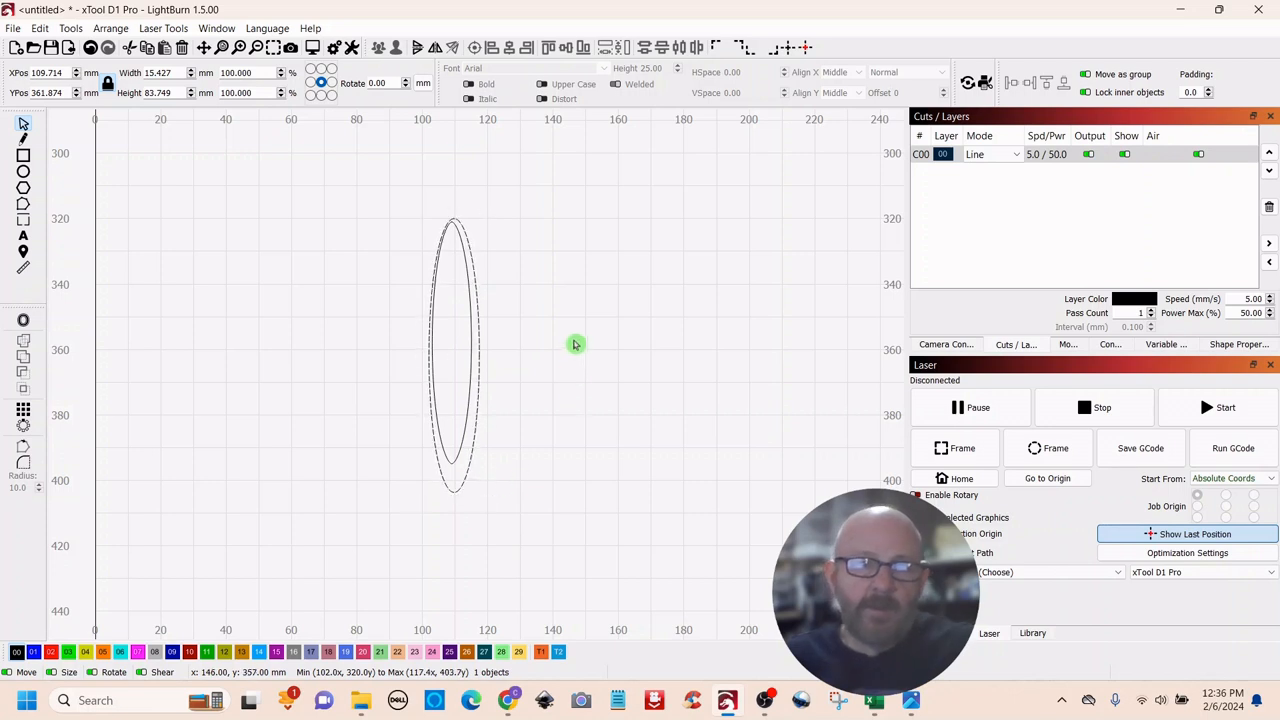
Step: Align the outer and inner ellipses so that they share the same center
click(466, 477)
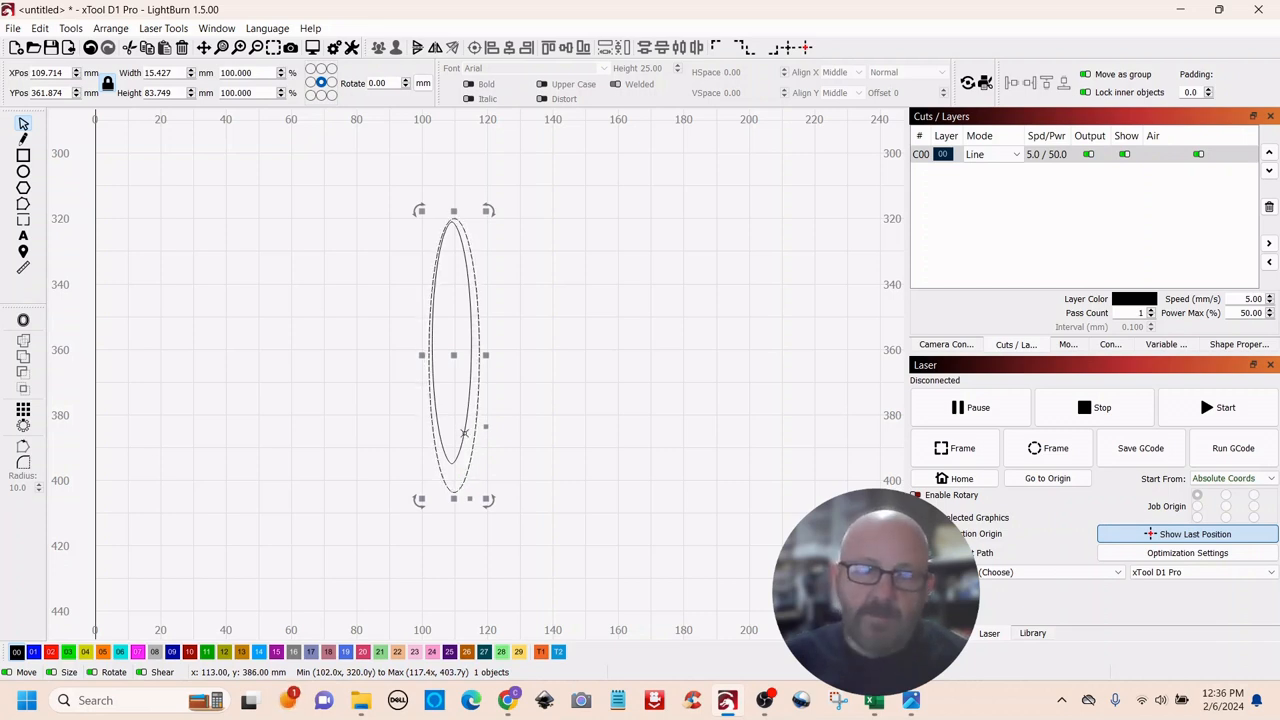
shift+click(464, 433)
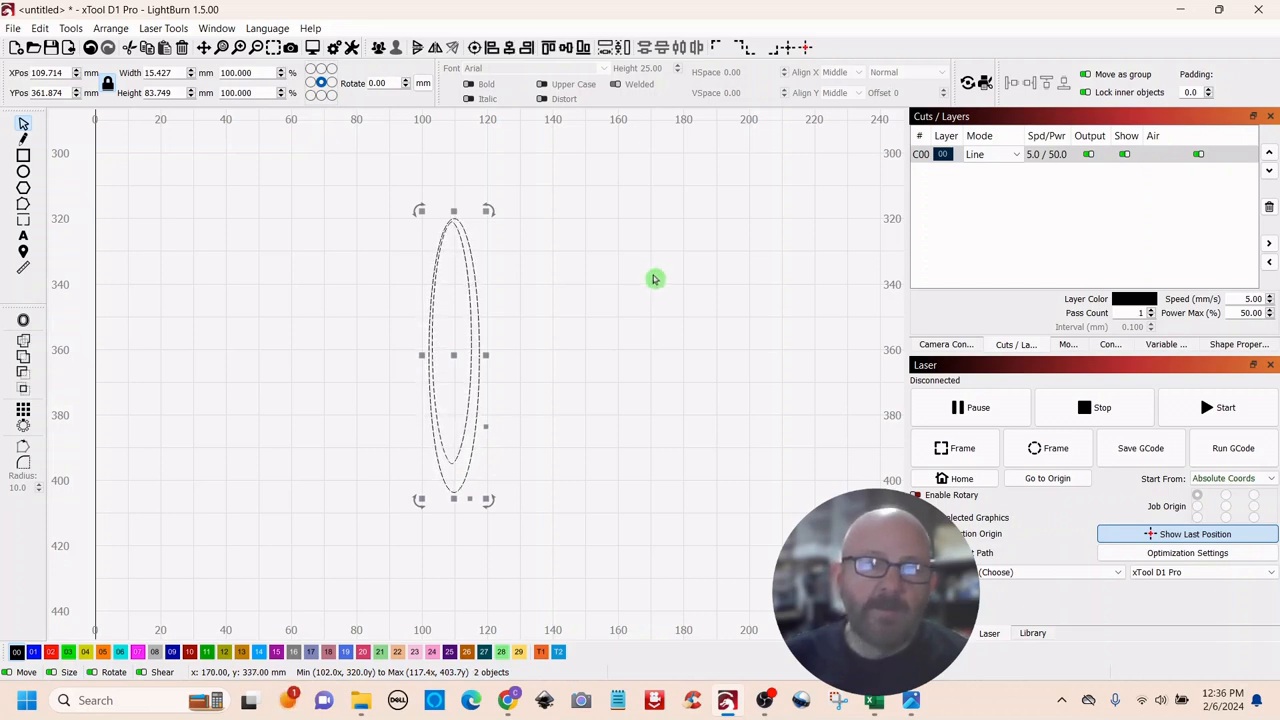
click(476, 47)
click(592, 298)
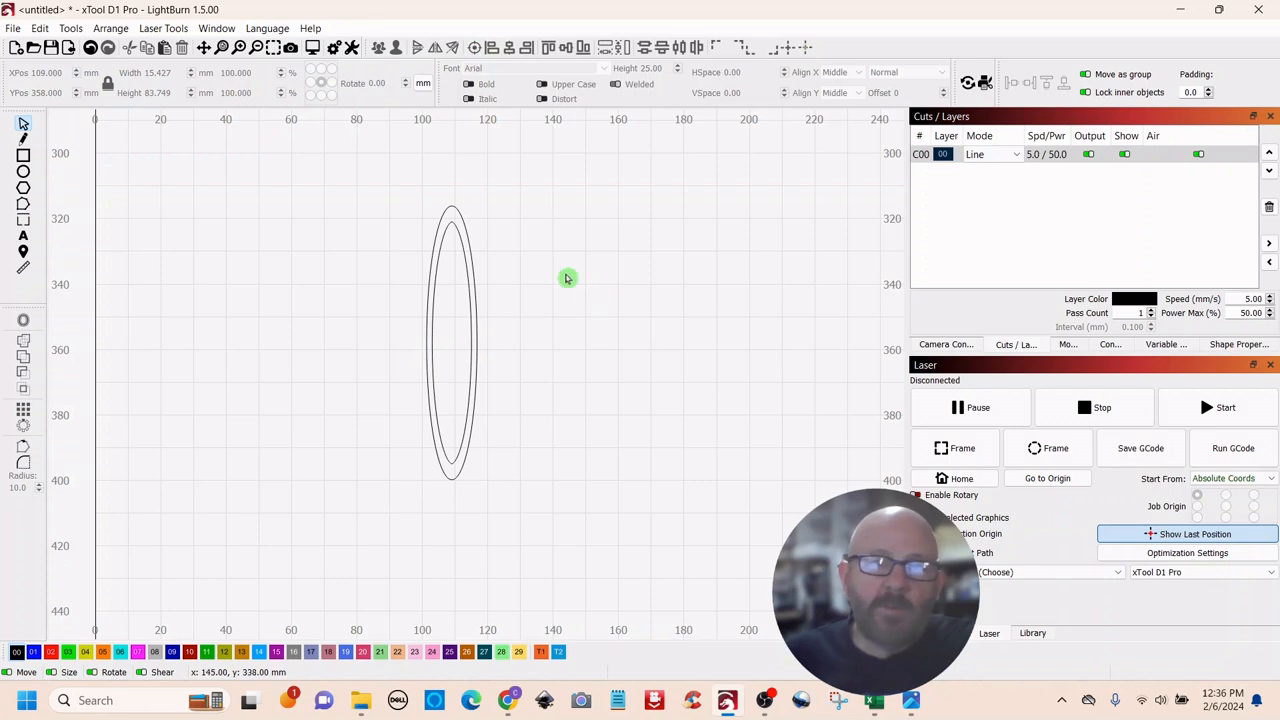
Step: Duplicate the pair of nested ellipses and place the copy beside the original, centered at about X 132, Y 357 mm
drag(540, 198, 405, 518)
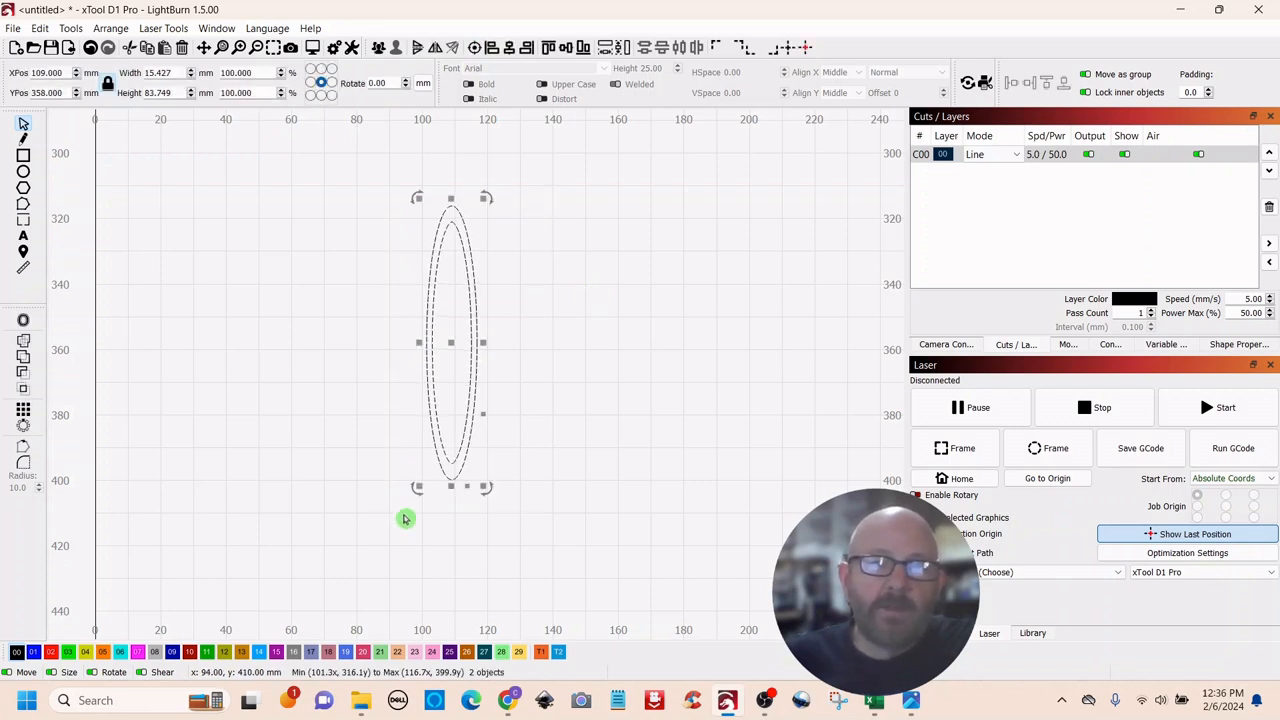
right_click(456, 345)
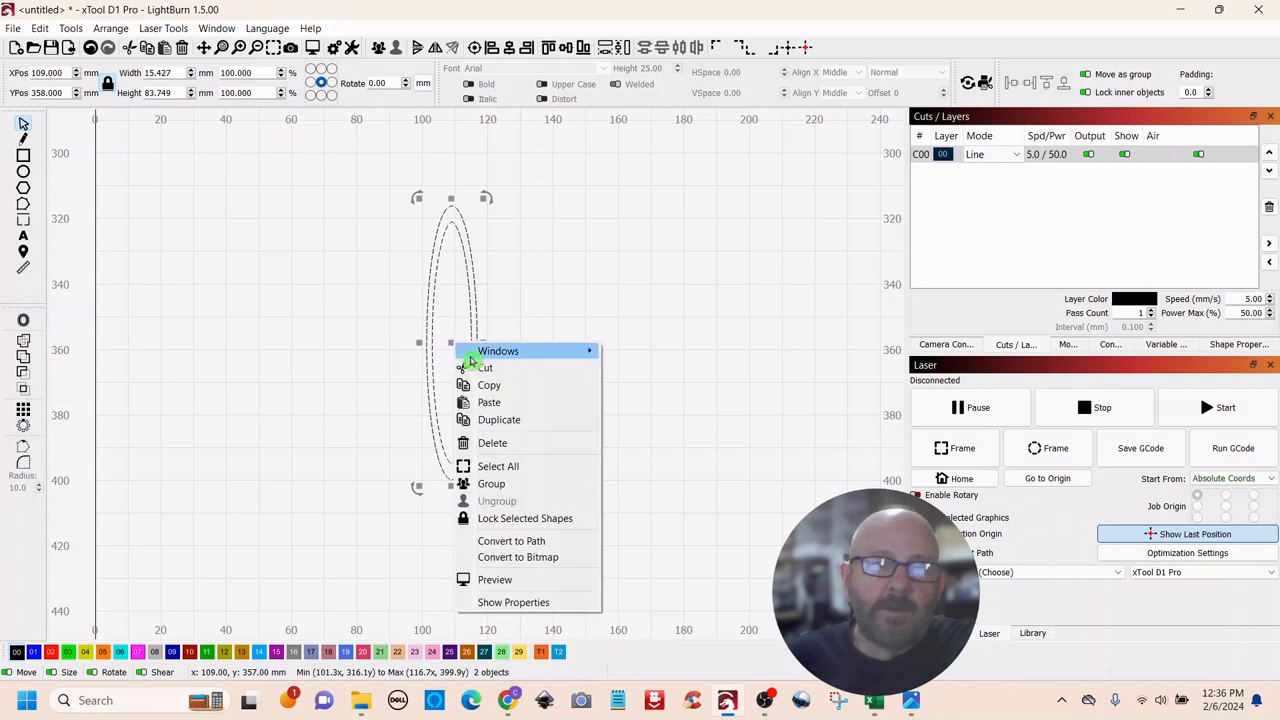
click(496, 420)
drag(455, 344, 528, 345)
click(648, 370)
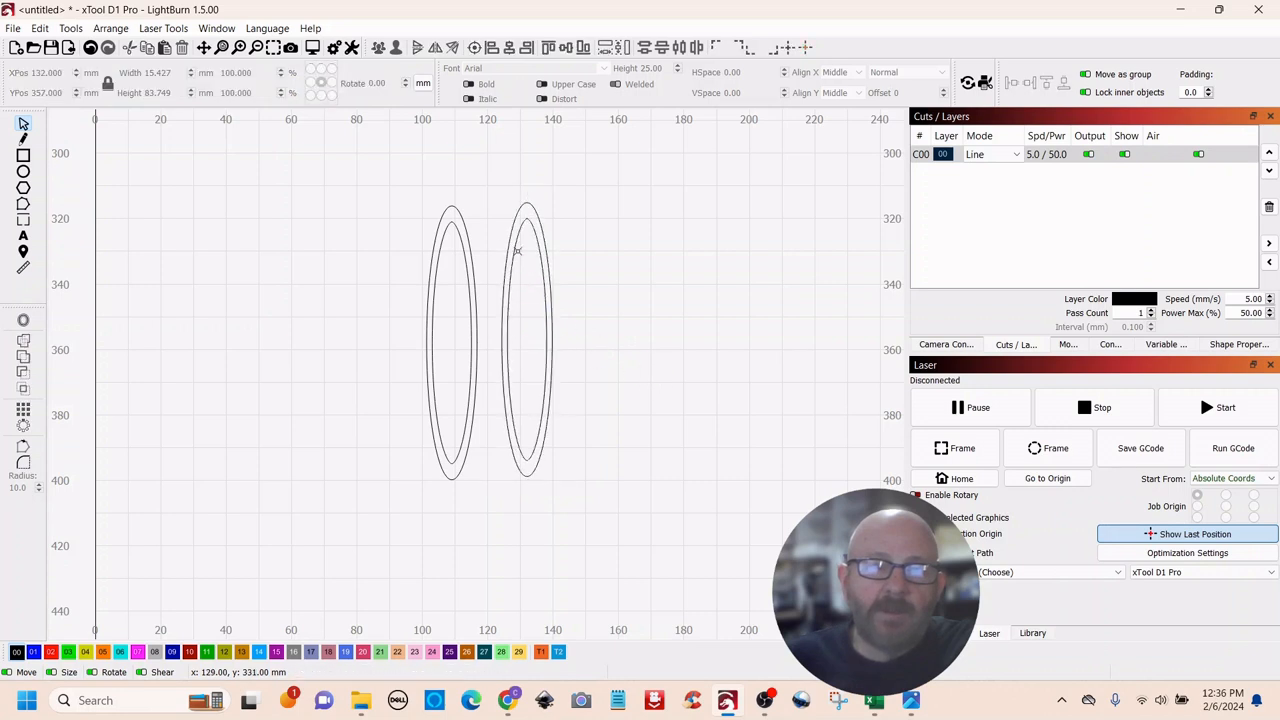
Step: Rotate the left ellipse pair counterclockwise and the right pair clockwise so their upper ends spread outward in a V
drag(476, 197, 426, 251)
mouse_move(416, 197)
mouse_down()
mouse_move(391, 217)
mouse_move(404, 218)
mouse_up()
click(609, 240)
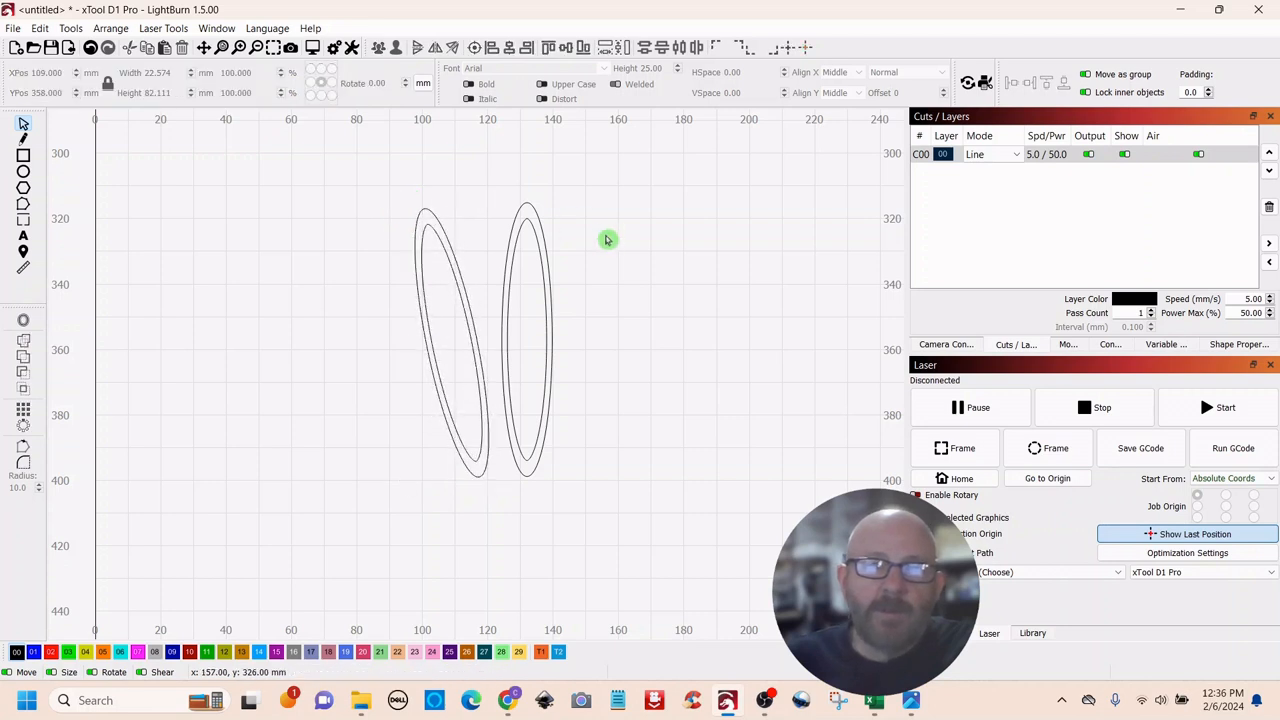
drag(569, 197, 504, 242)
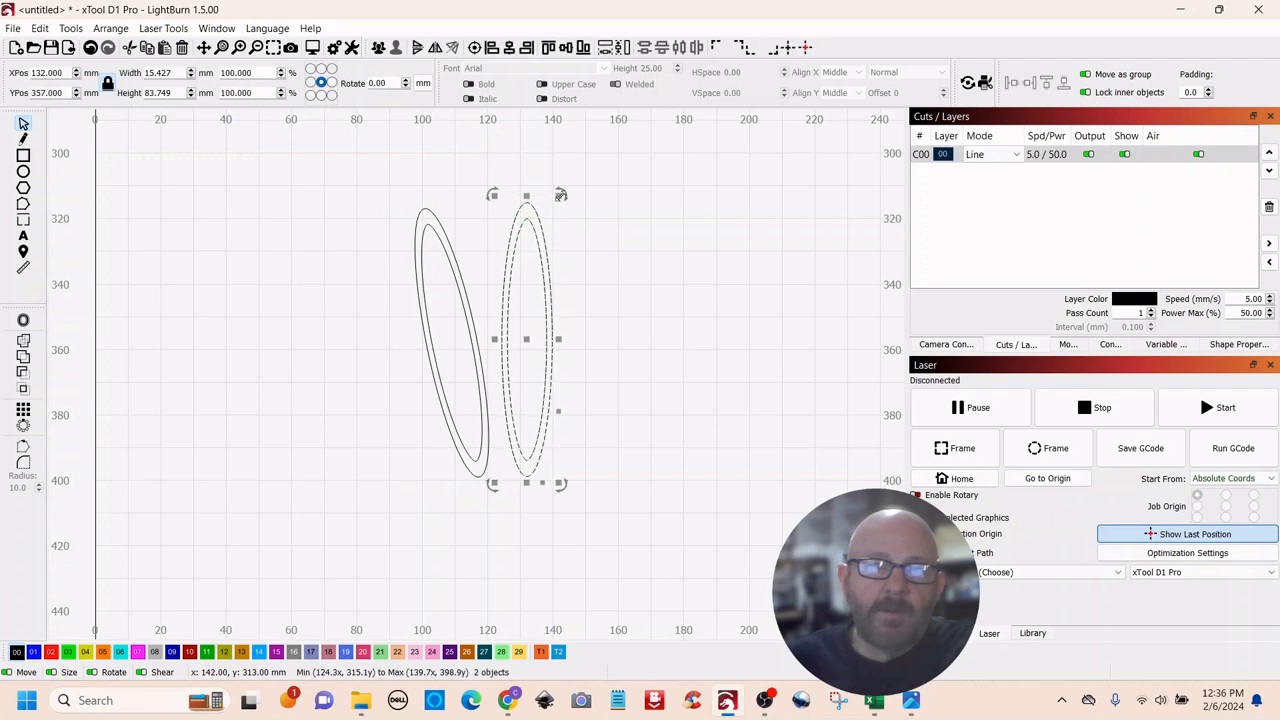
drag(561, 193, 583, 214)
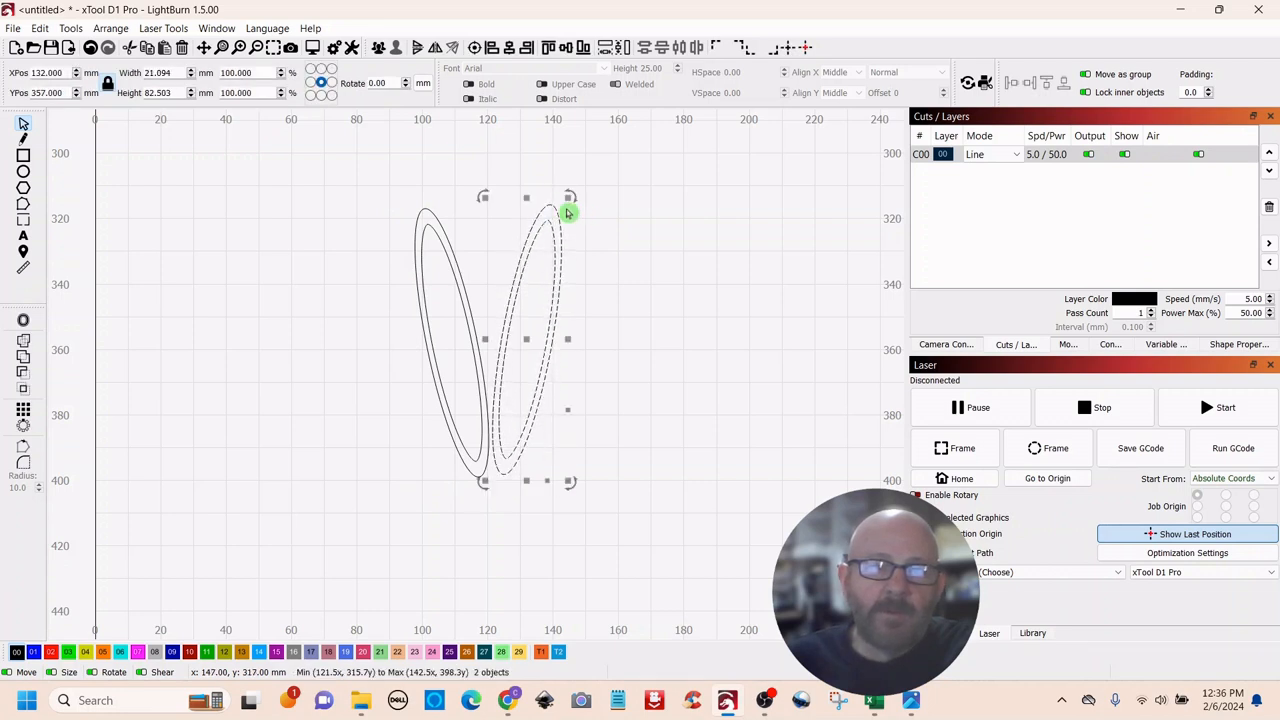
Step: Rotate the left ellipse pair about 3.7 degrees further outward so its lower end overlaps the right pair
click(433, 198)
drag(428, 222, 400, 218)
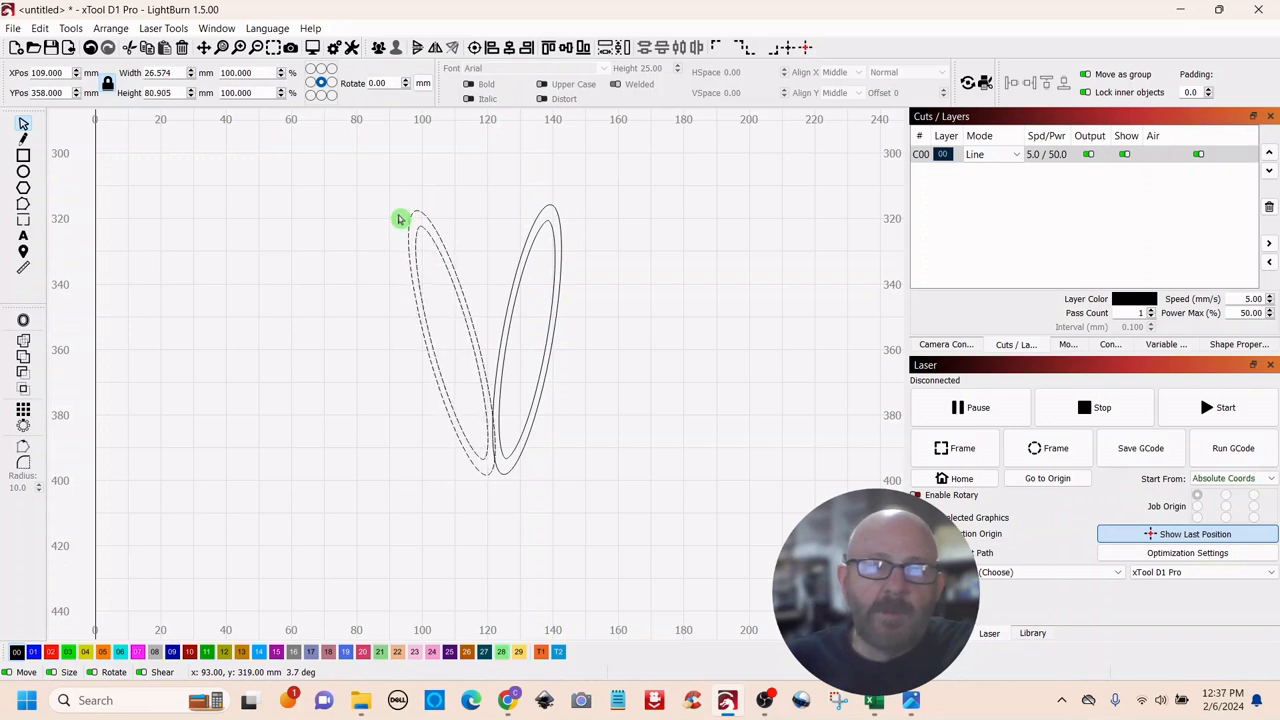
click(718, 285)
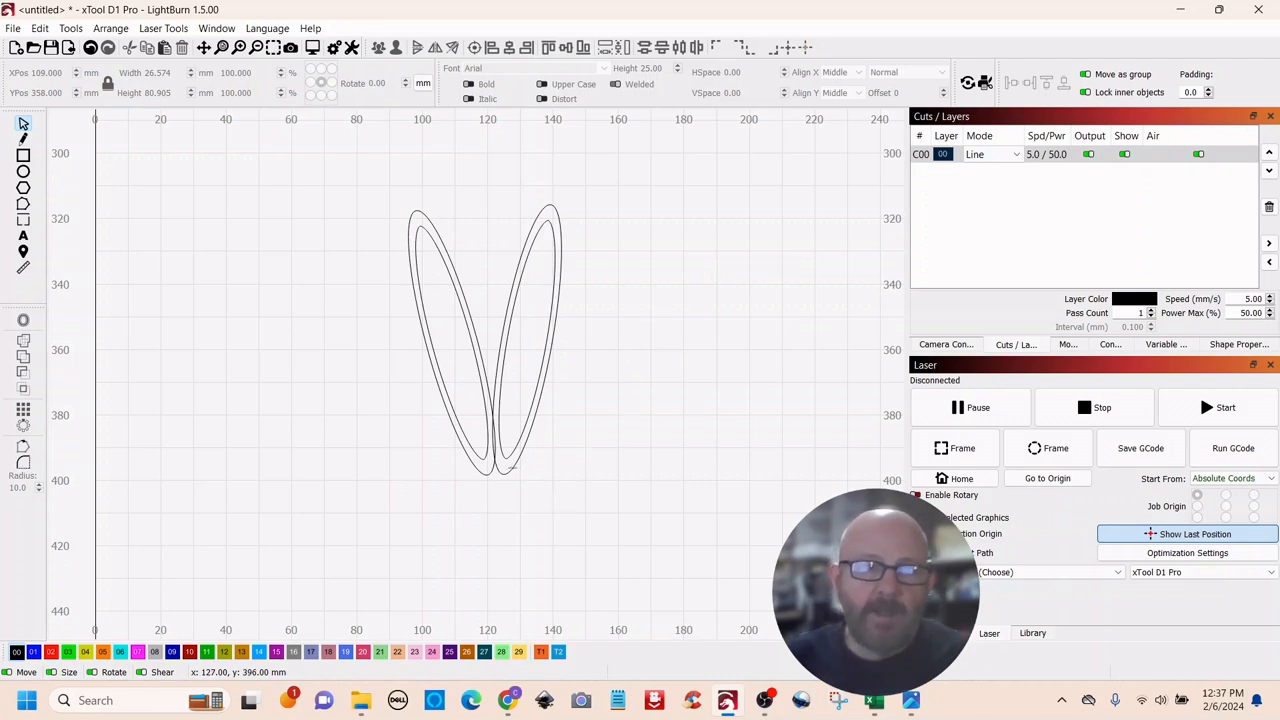
Step: Weld the two overlapping outer ellipses into a single outline
click(508, 466)
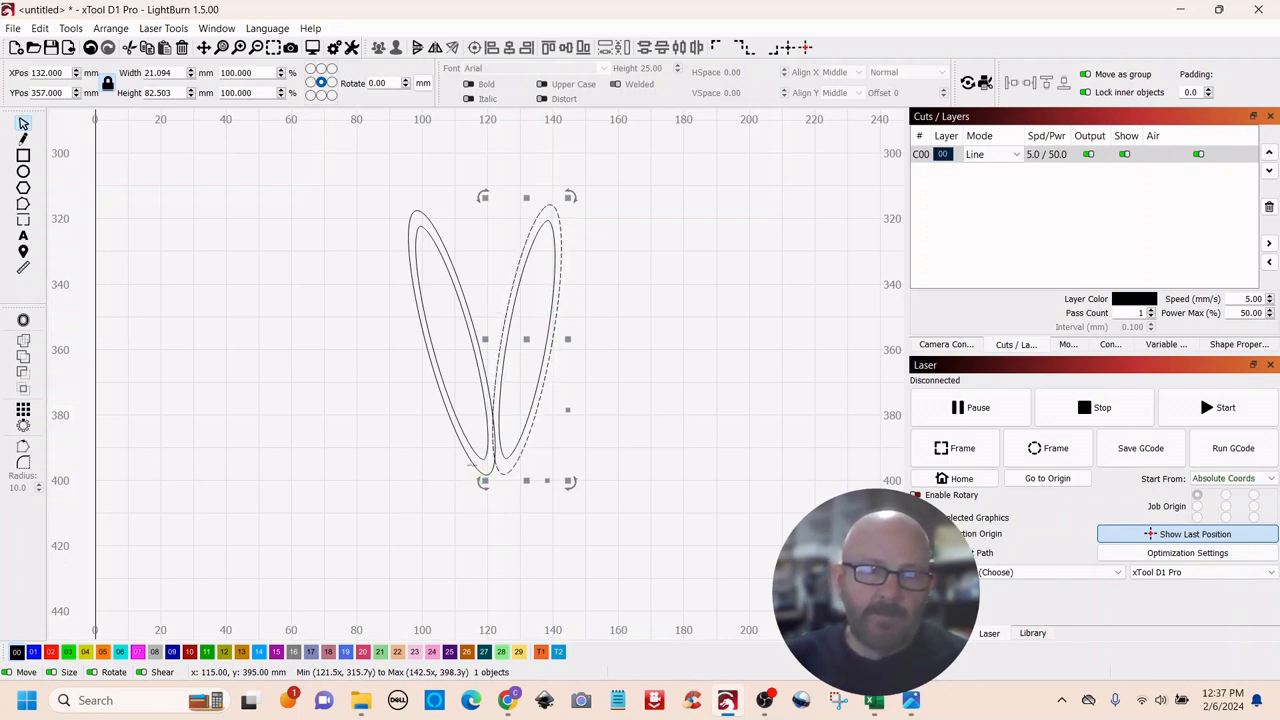
shift+click(471, 464)
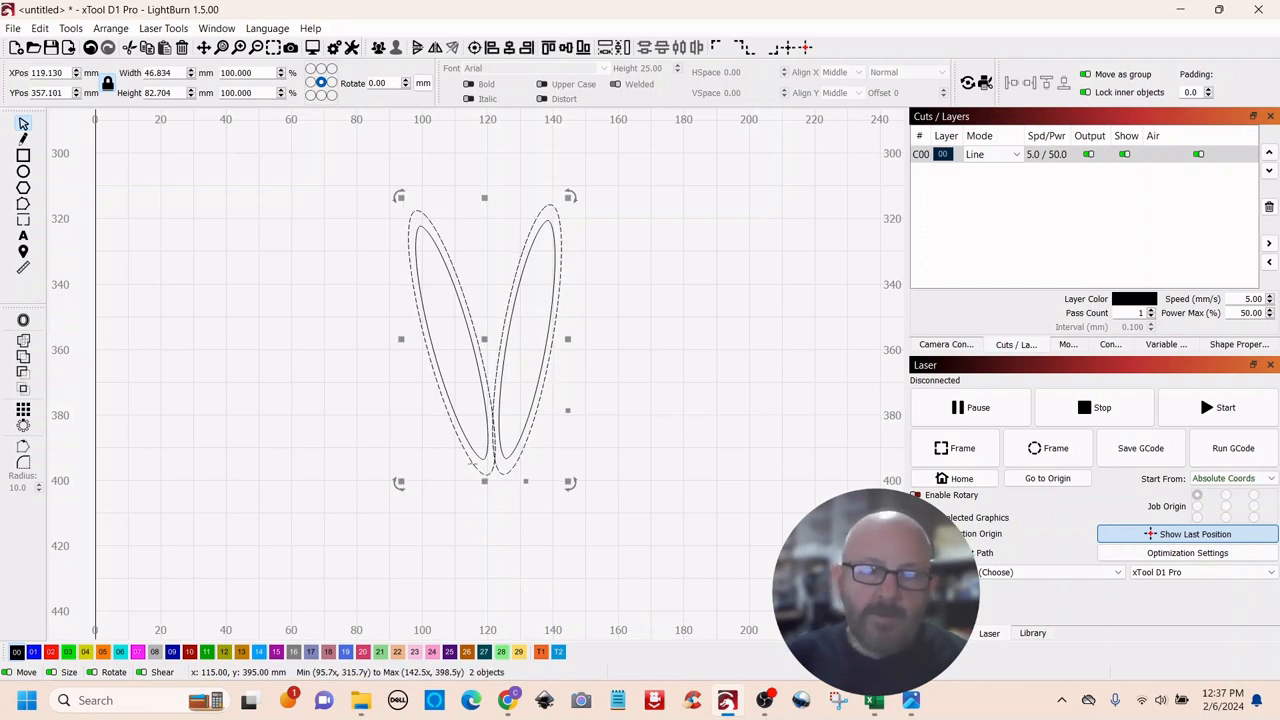
click(24, 342)
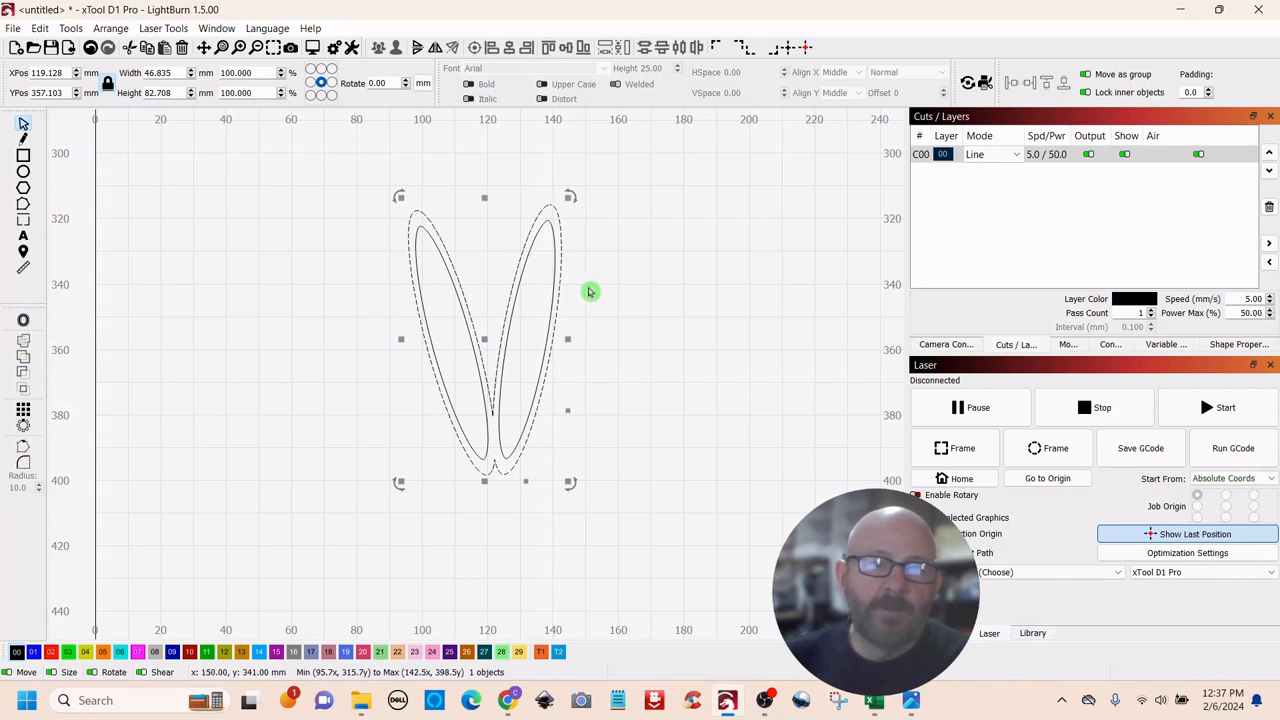
click(724, 284)
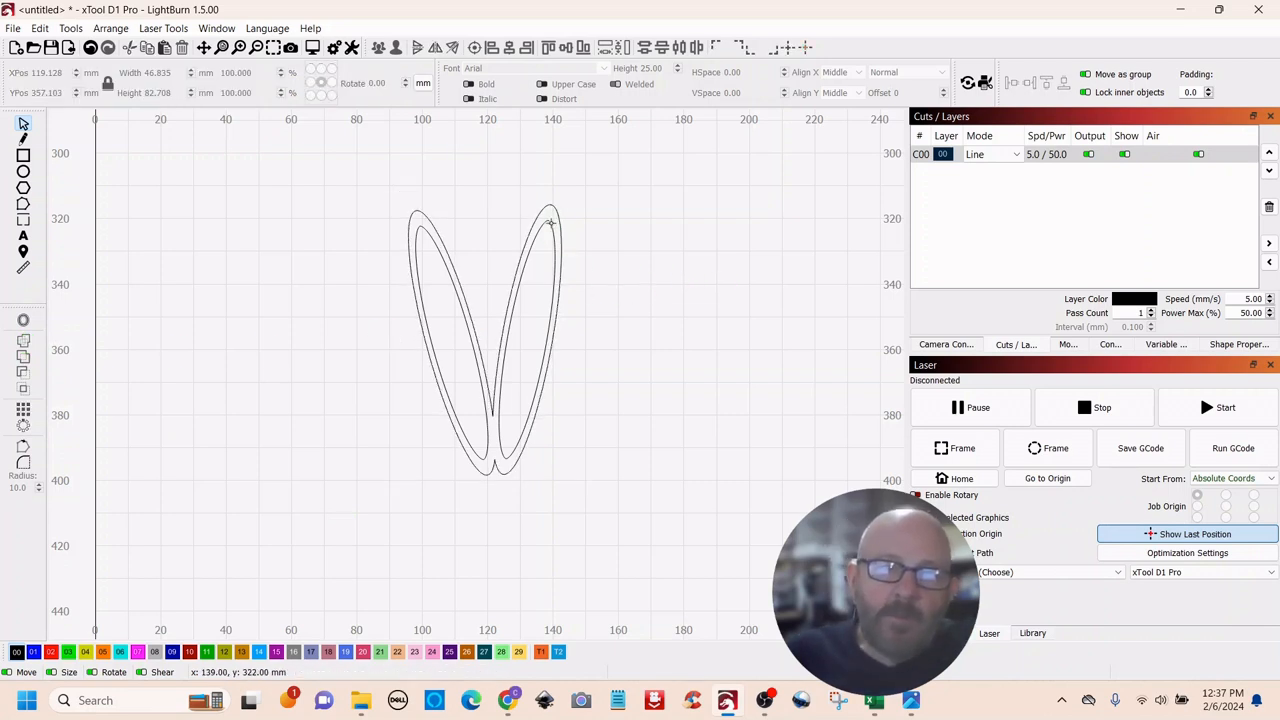
Step: Duplicate the right inner ellipse and place the copy beyond the V shape, centered at about X 178, Y 358 mm
click(561, 213)
click(681, 227)
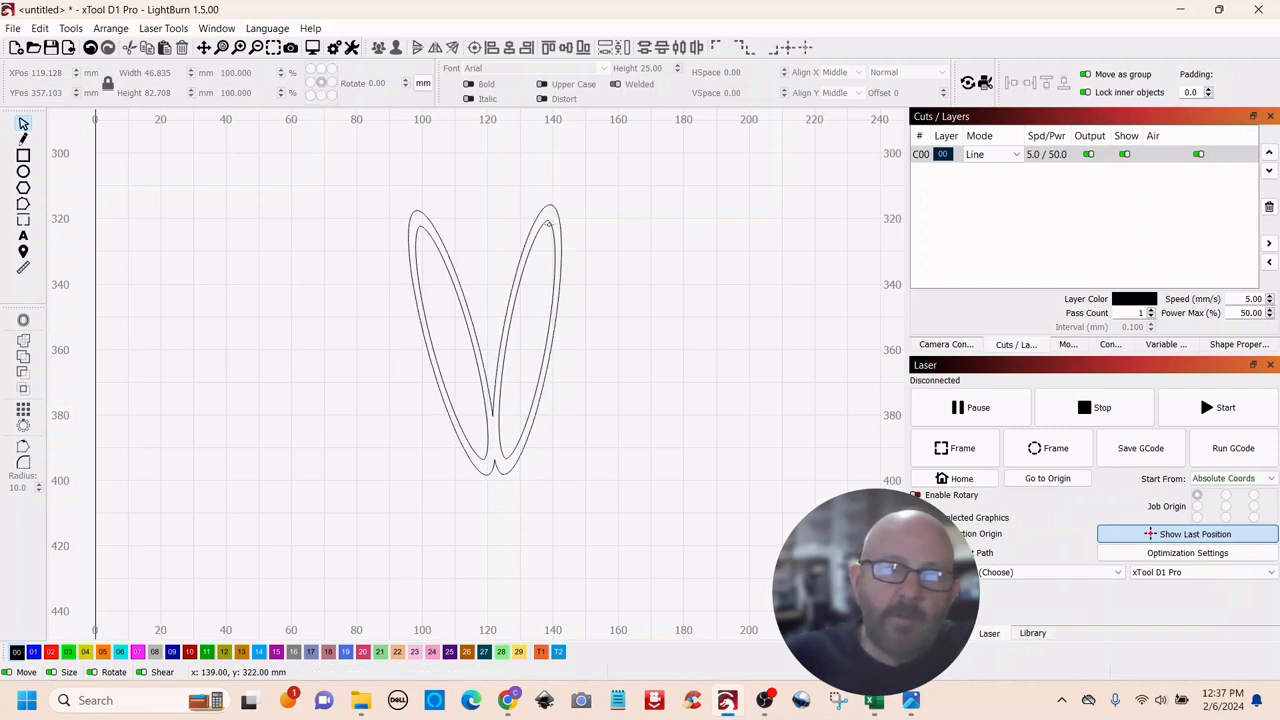
click(548, 221)
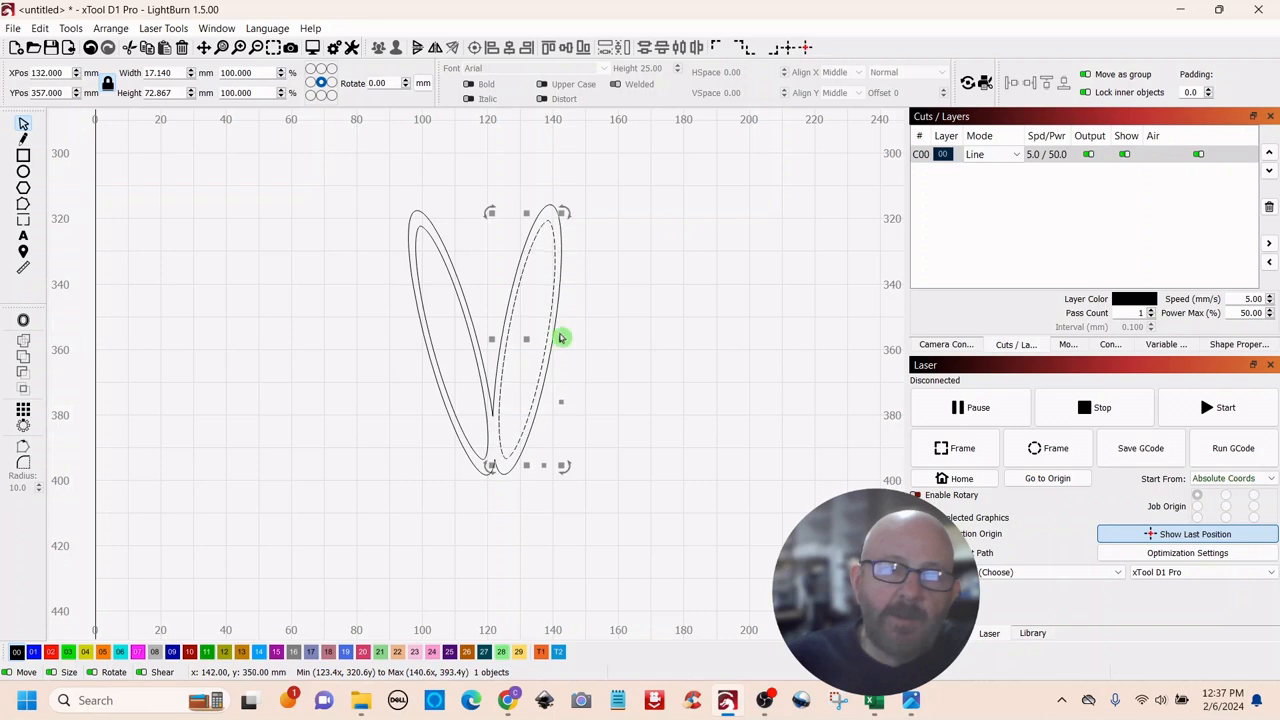
right_click(525, 340)
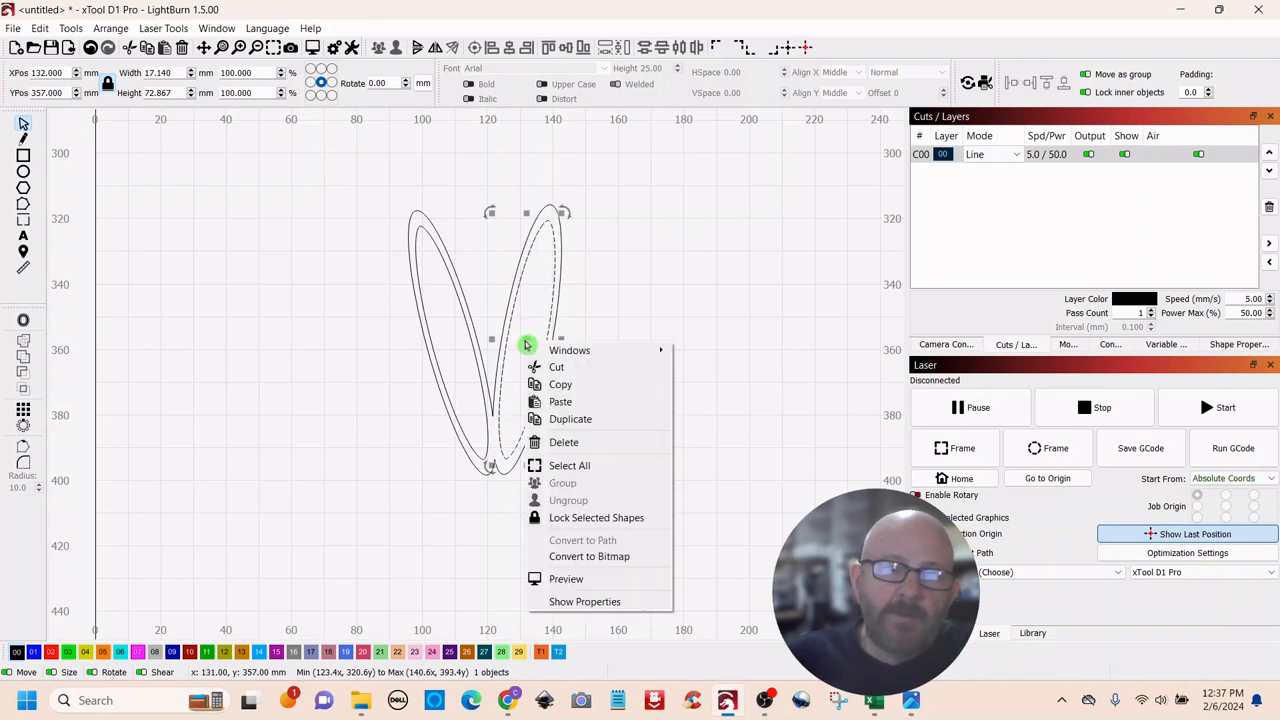
click(560, 419)
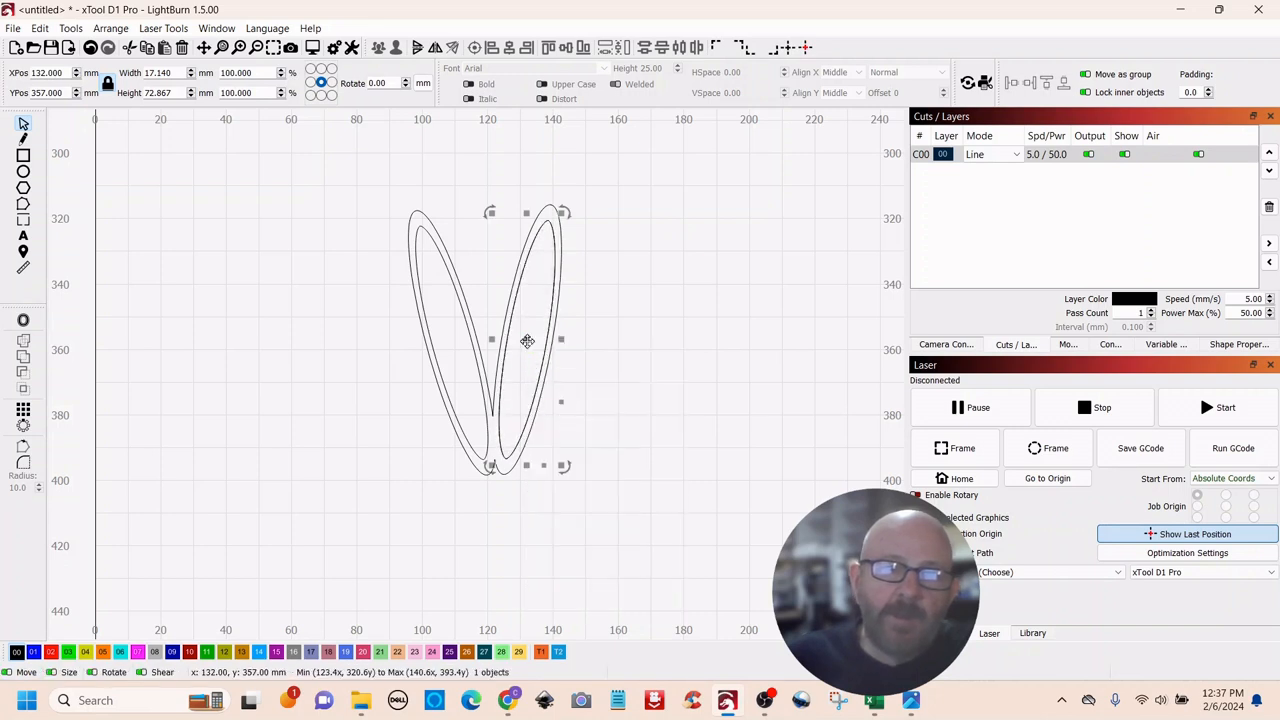
drag(528, 342, 677, 349)
click(624, 298)
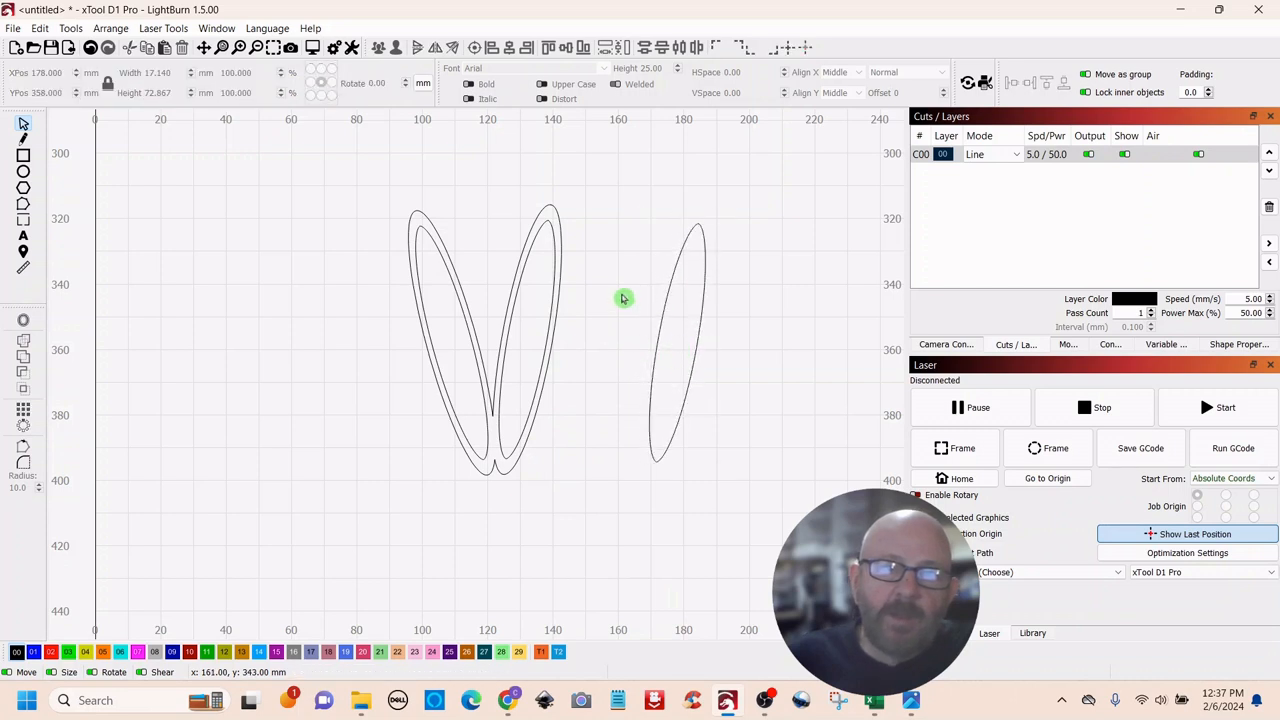
Step: Shrink the right inner ellipse proportionally toward its lower end to about 14.5 × 61.9 mm
click(546, 221)
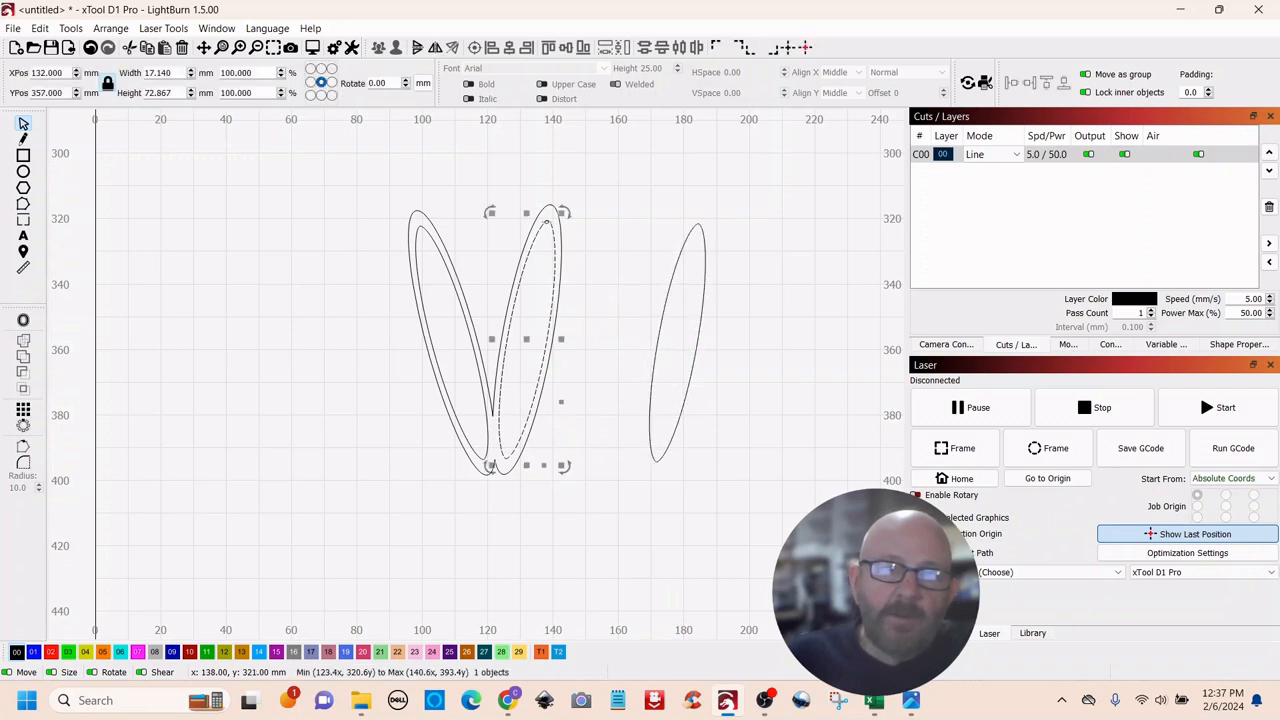
drag(564, 212, 555, 250)
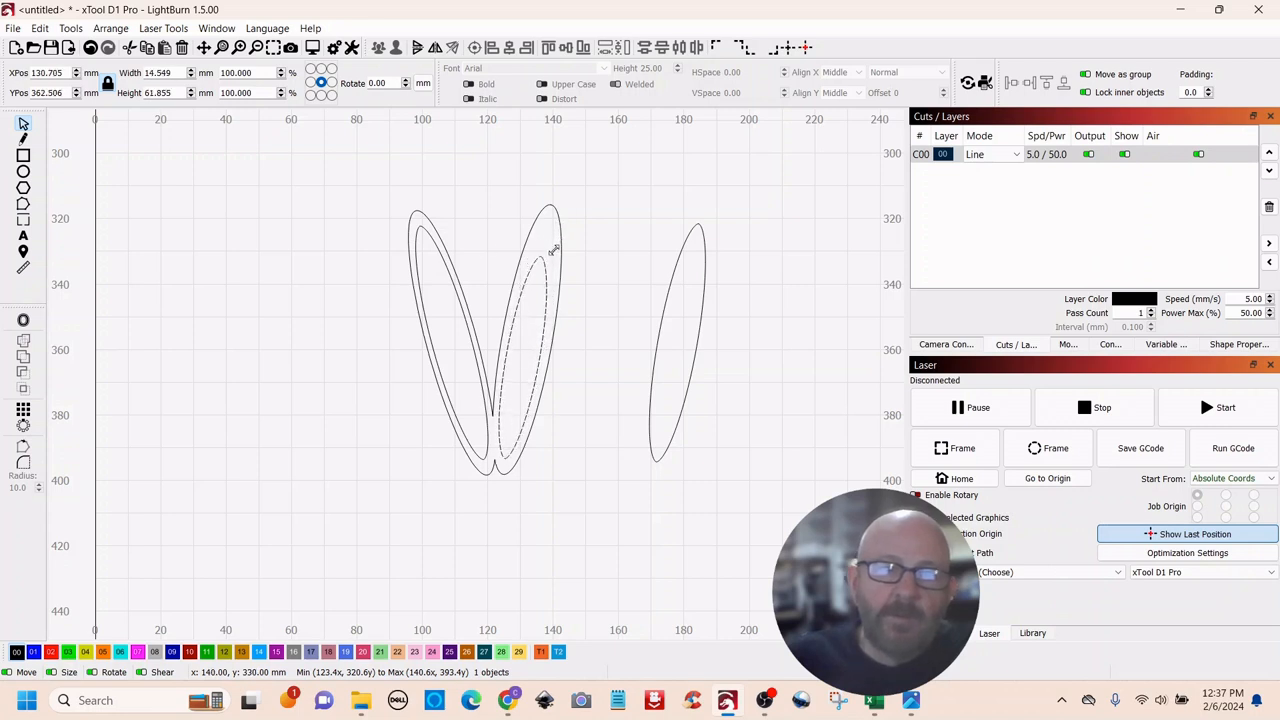
click(589, 229)
Step: Rotate the separate duplicate ellipse until it stands upright
click(696, 332)
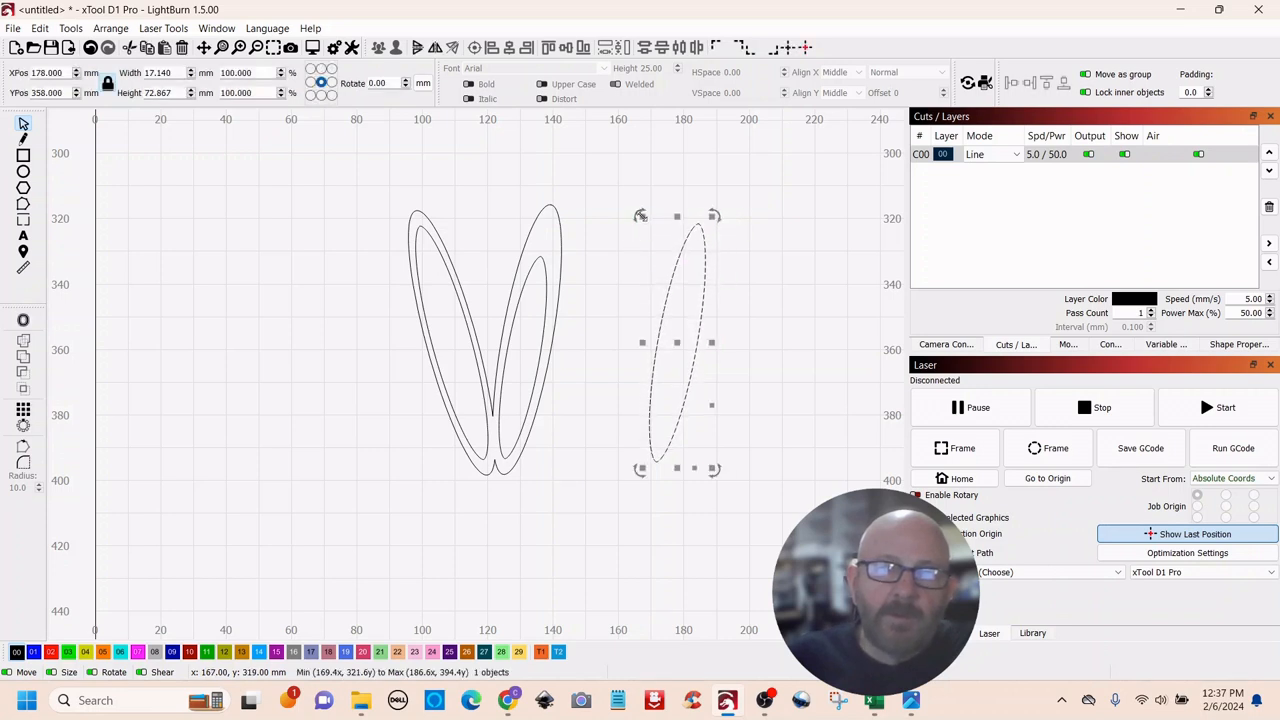
drag(639, 215, 571, 303)
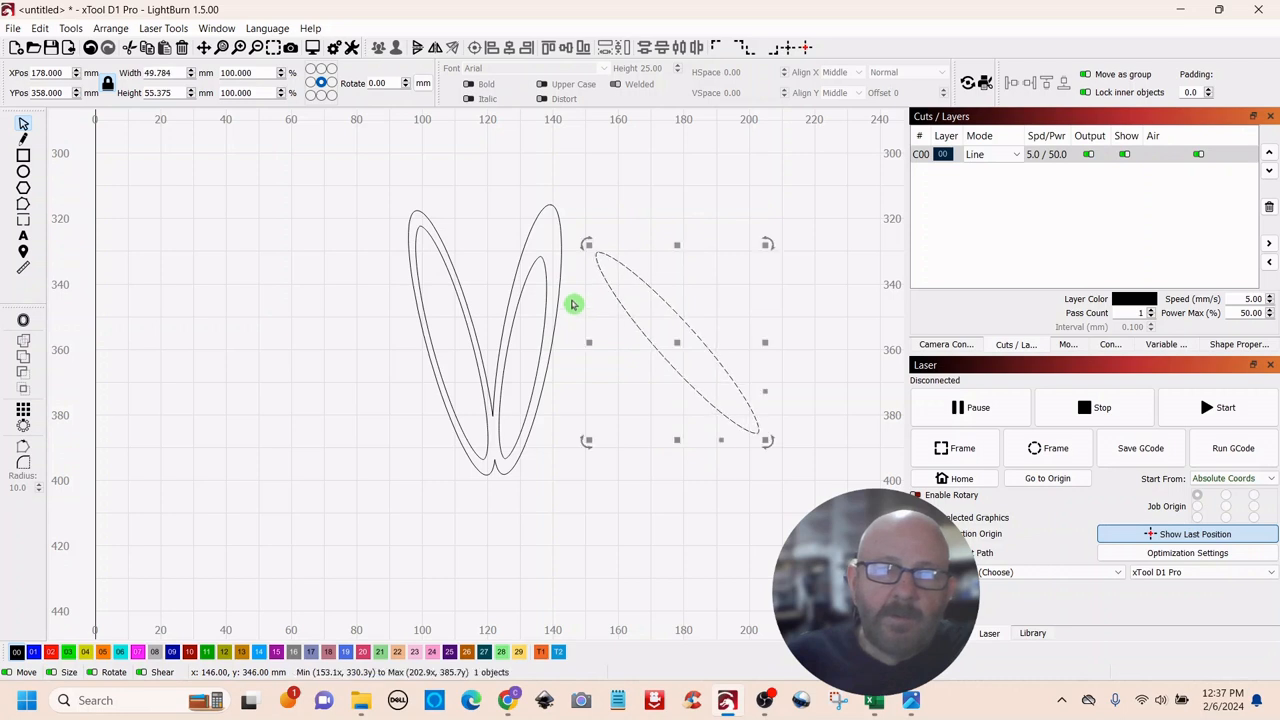
click(588, 245)
drag(588, 245, 676, 232)
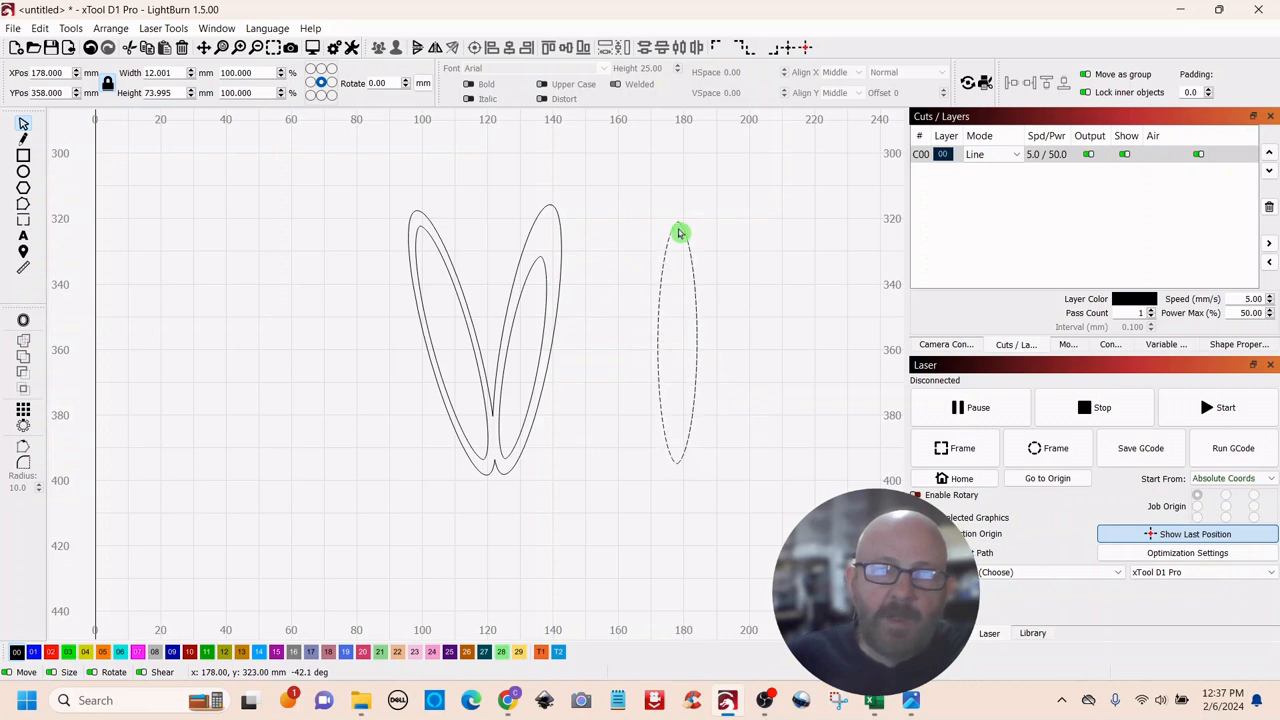
drag(679, 233, 680, 235)
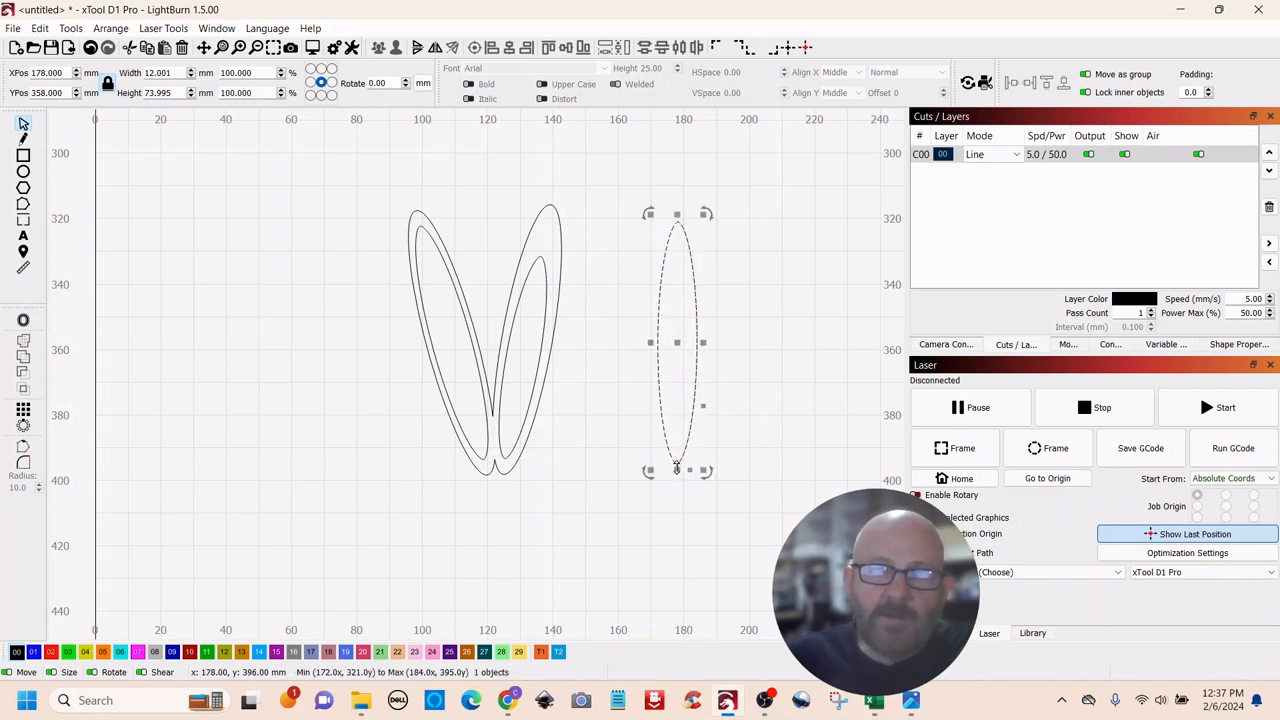
Step: Shorten the separate upright ellipse to about 35.5 mm and rotate it so its upper end leans toward the V shape
drag(676, 421, 677, 391)
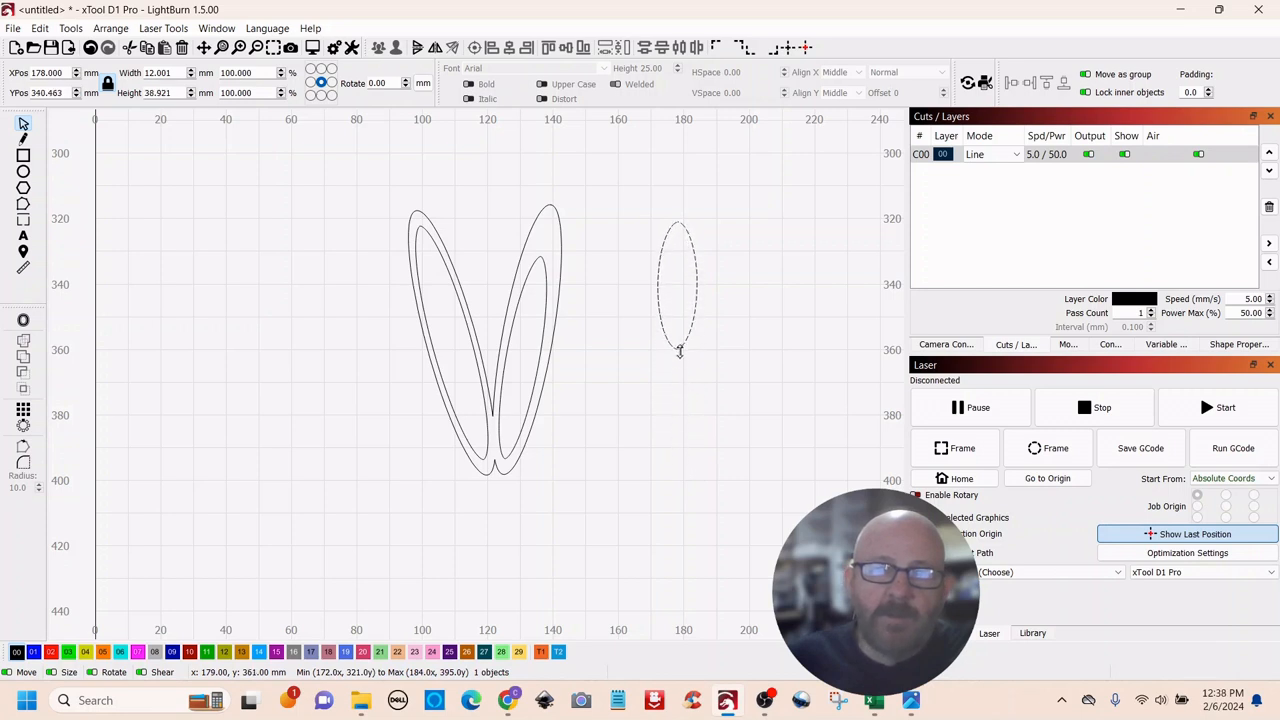
drag(680, 342, 680, 342)
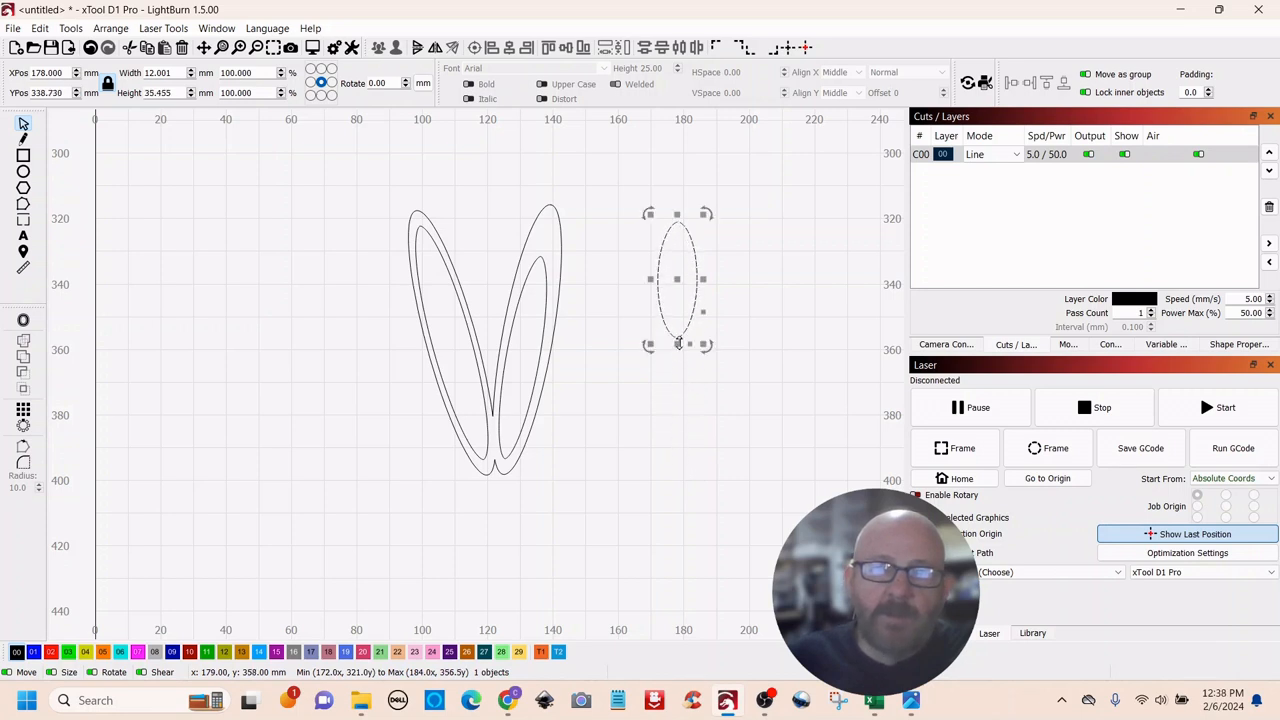
drag(680, 278, 644, 266)
drag(612, 201, 580, 223)
Step: Move the tilted ellipse onto the right ear so their upper tips line up, centered at about X 146.8, Y 331.4 mm
drag(657, 267, 576, 263)
scroll(680, 330, up, 4)
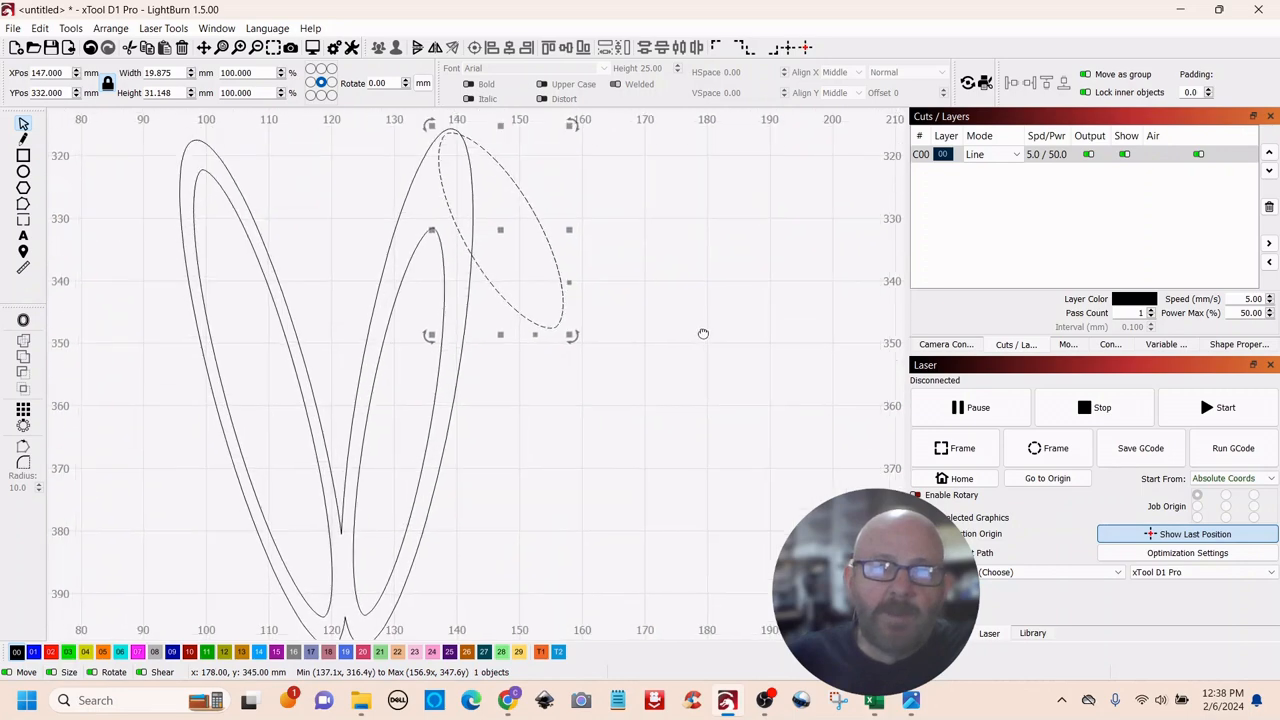
scroll(694, 453, up, 1)
drag(500, 351, 492, 350)
scroll(486, 343, up, 3)
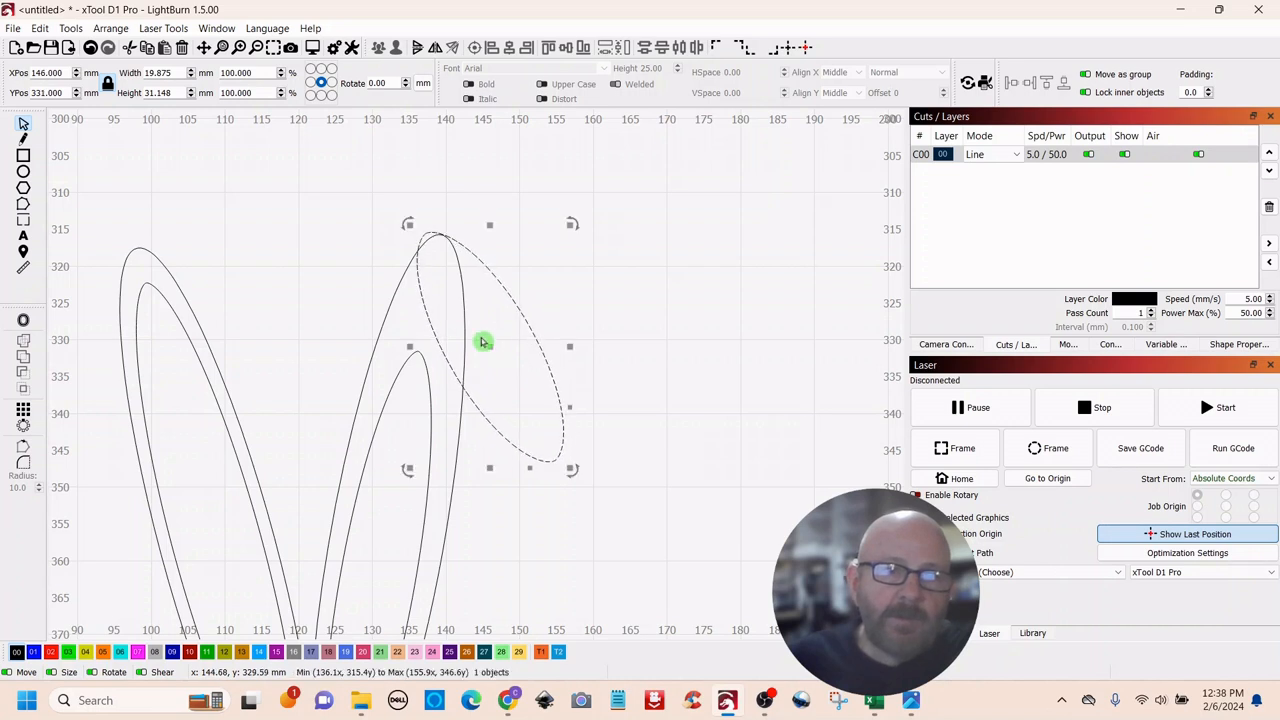
drag(390, 172, 396, 177)
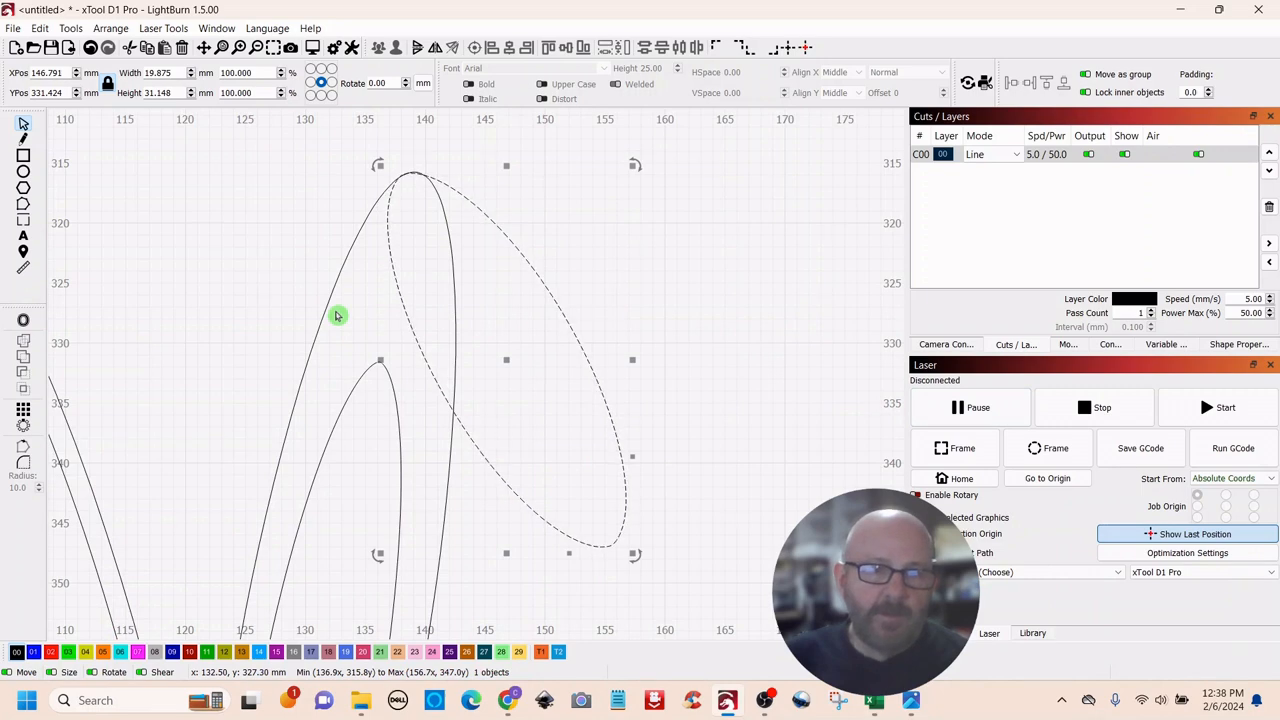
Step: Weld the tilted ellipse to the outer ear outline to form a folded ear tip
drag(336, 312, 308, 325)
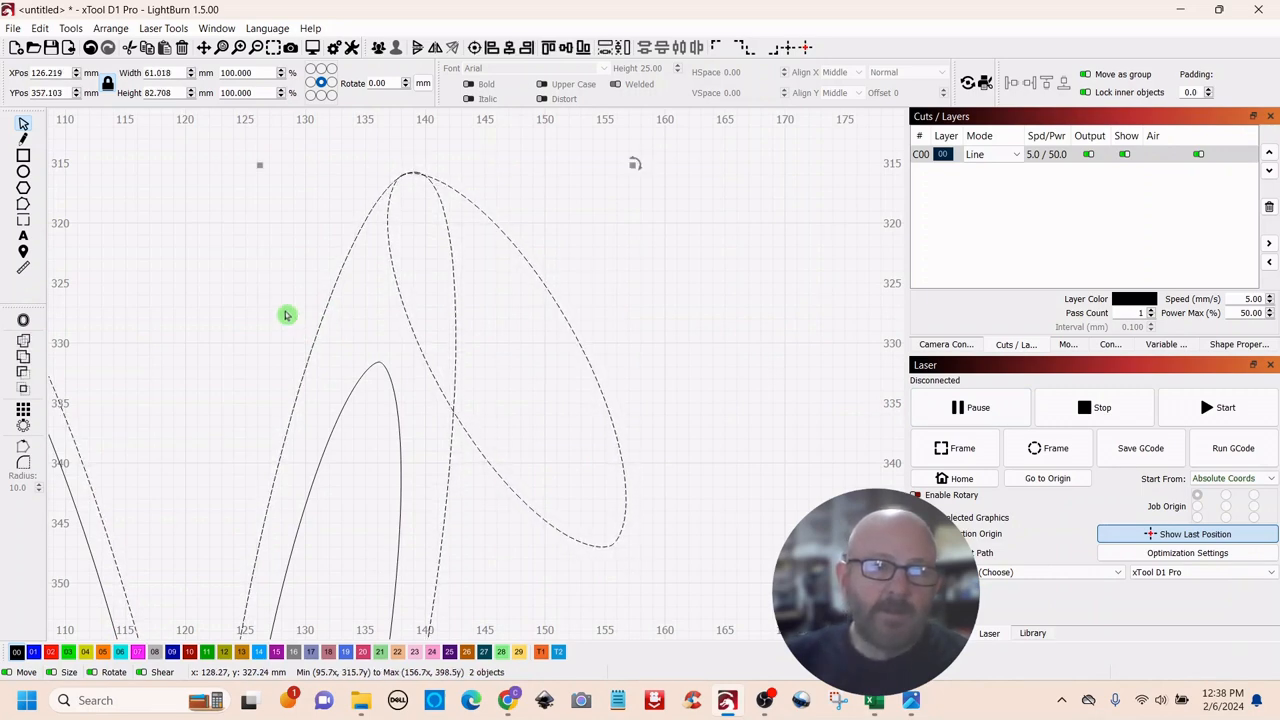
scroll(287, 315, down, 5)
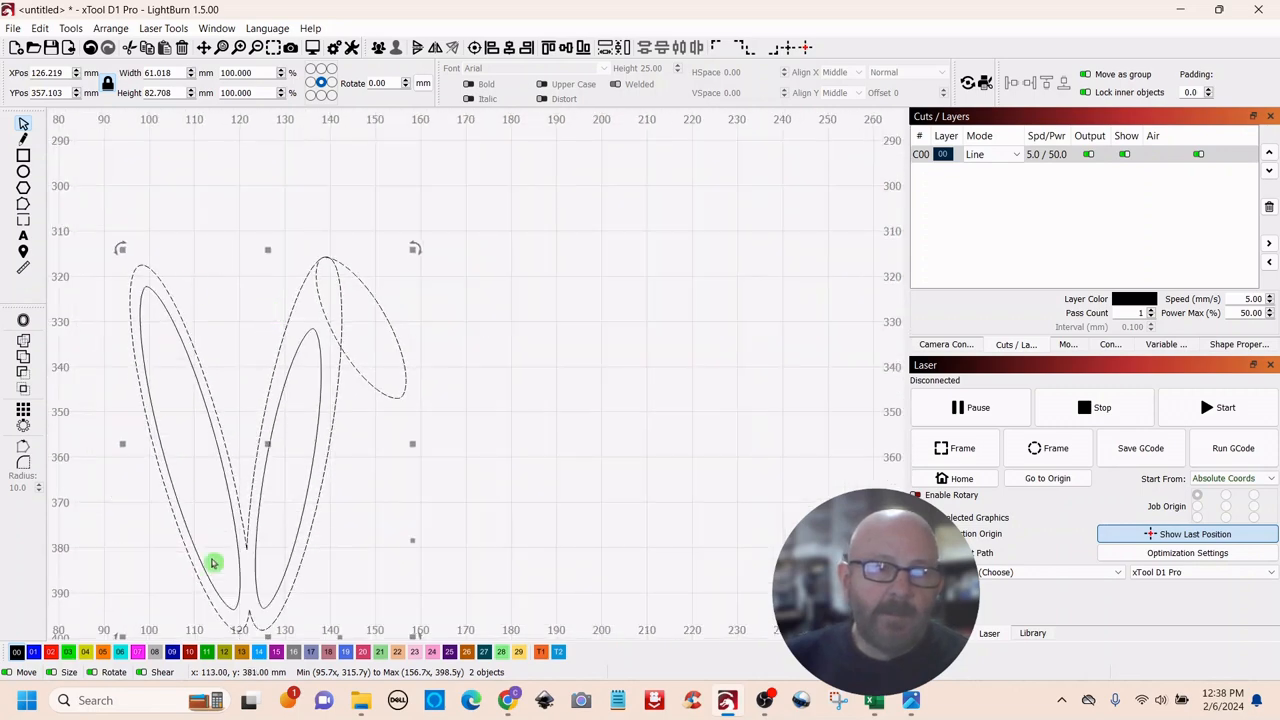
click(23, 340)
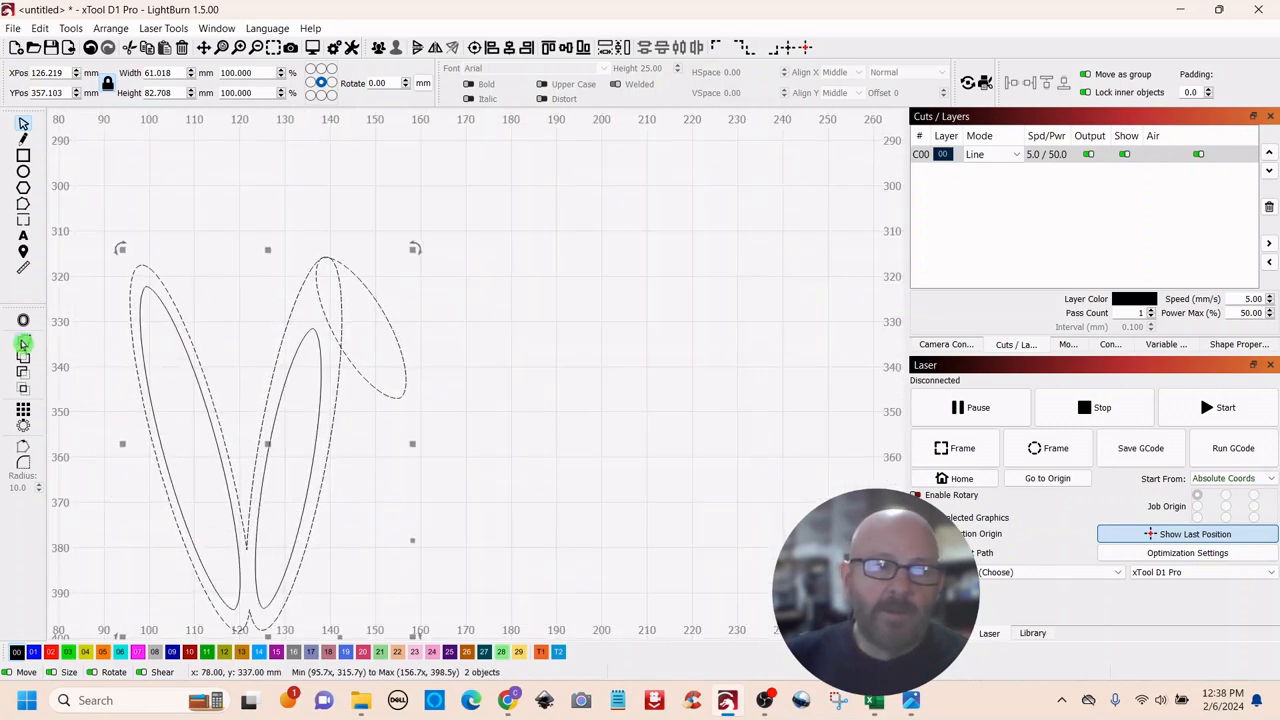
click(541, 261)
Step: Enlarge the right inner ellipse proportionally toward the ear's tip to about 16 × 67.9 mm
scroll(538, 290, down, 2)
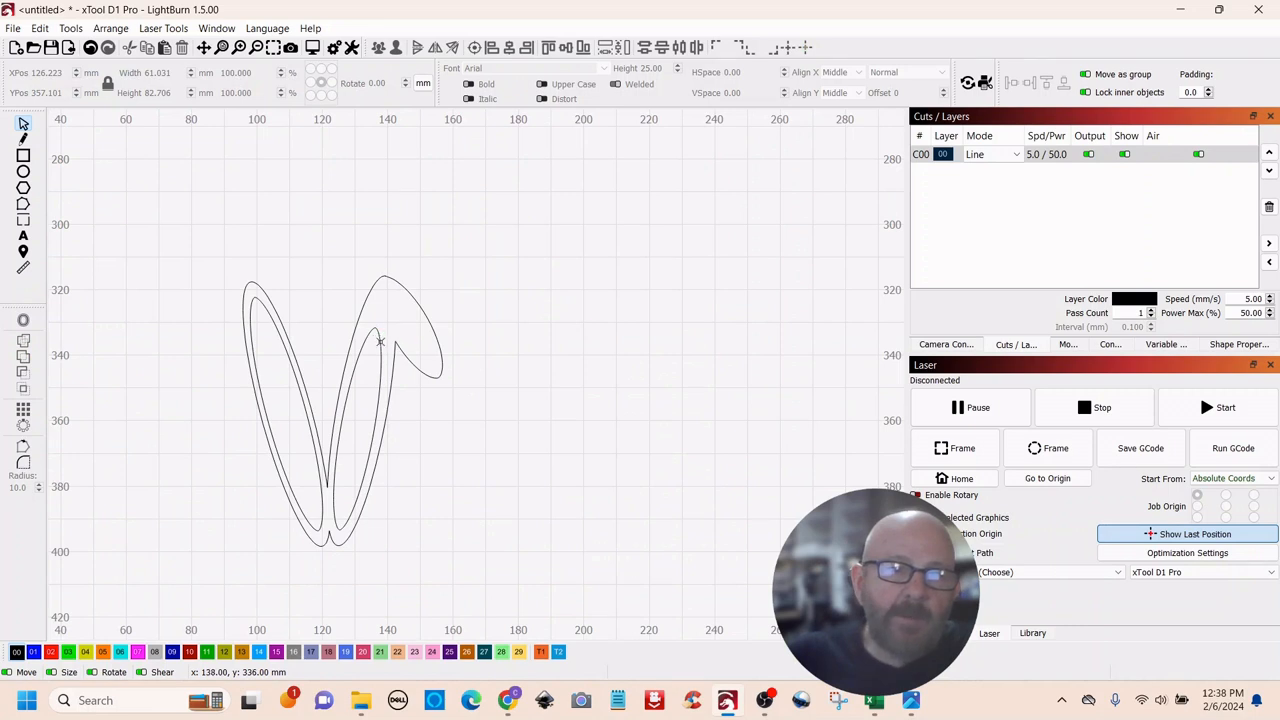
click(380, 342)
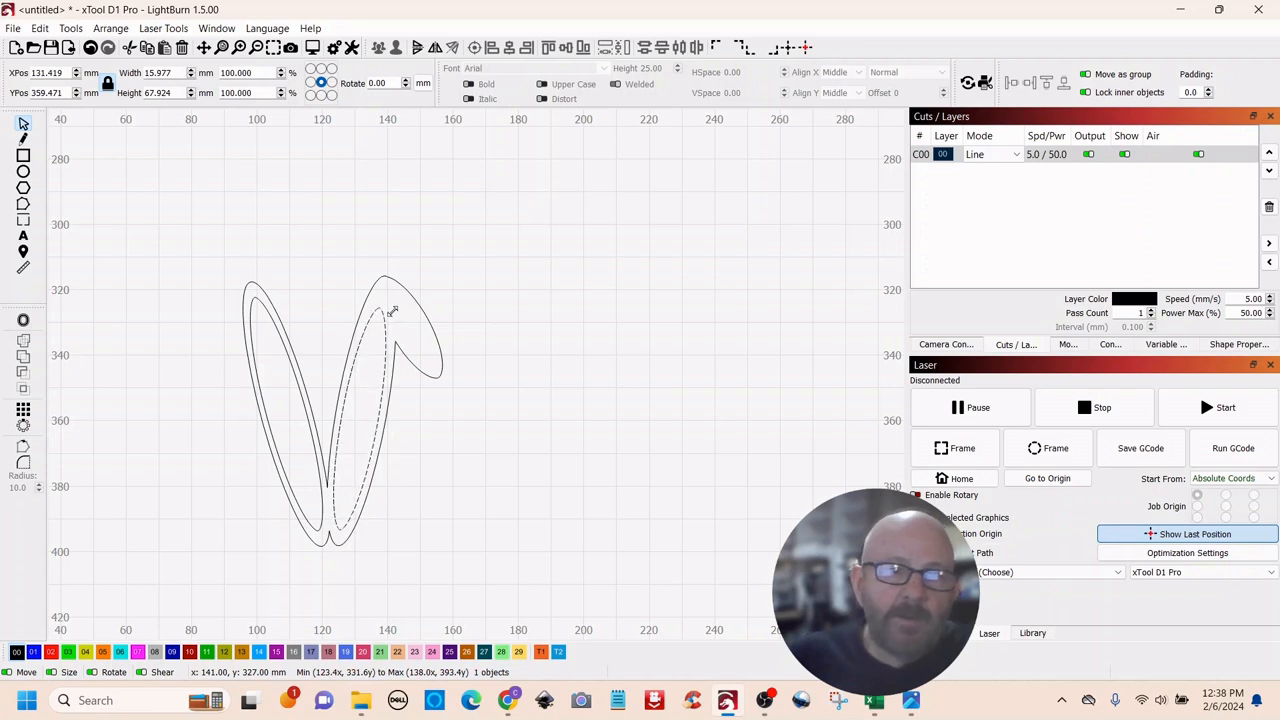
click(537, 390)
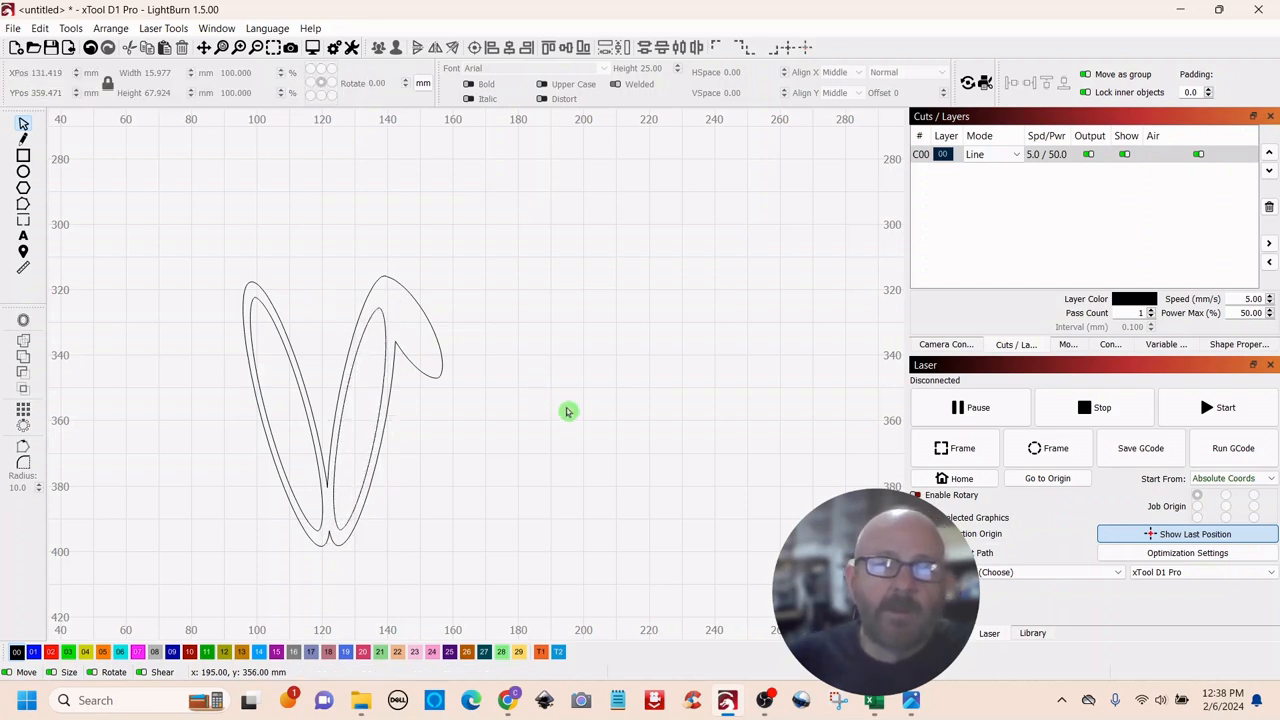
Step: Duplicate the complete pair of ears and place the copy at X 313, Y 278 mm
scroll(575, 380, down, 3)
drag(569, 280, 357, 500)
click(431, 398)
right_click(431, 398)
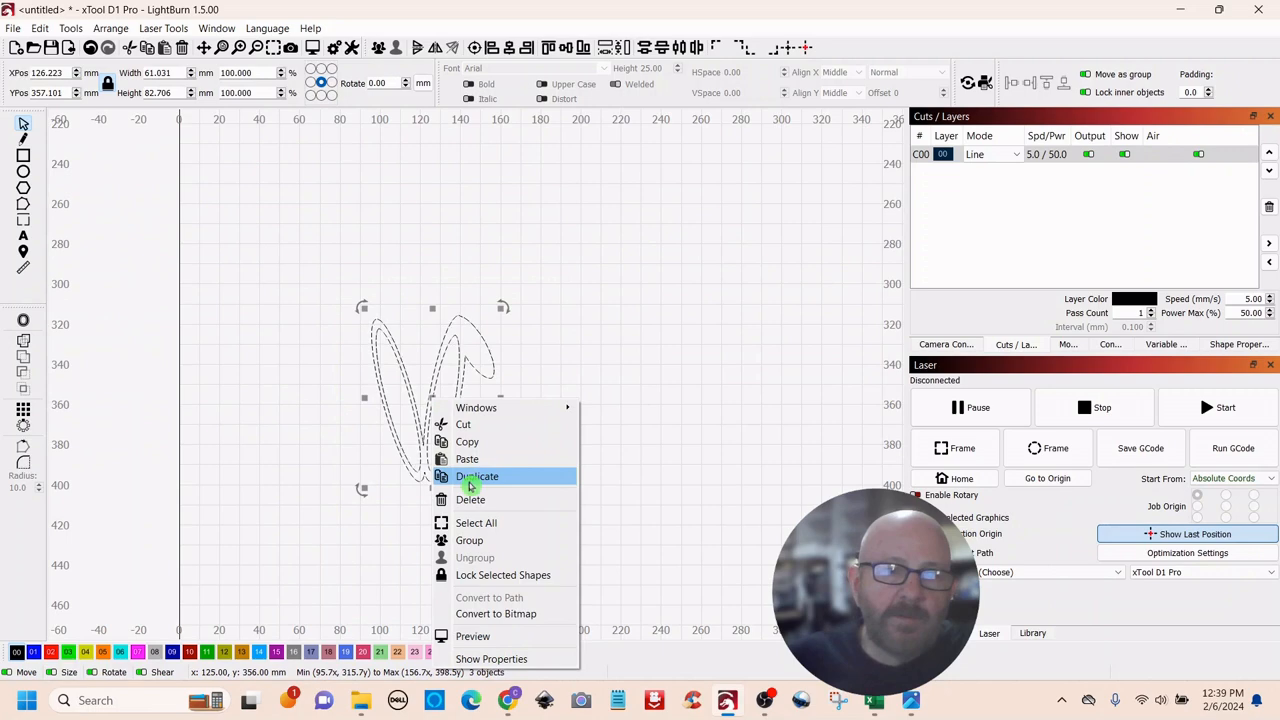
click(471, 477)
drag(435, 404, 809, 246)
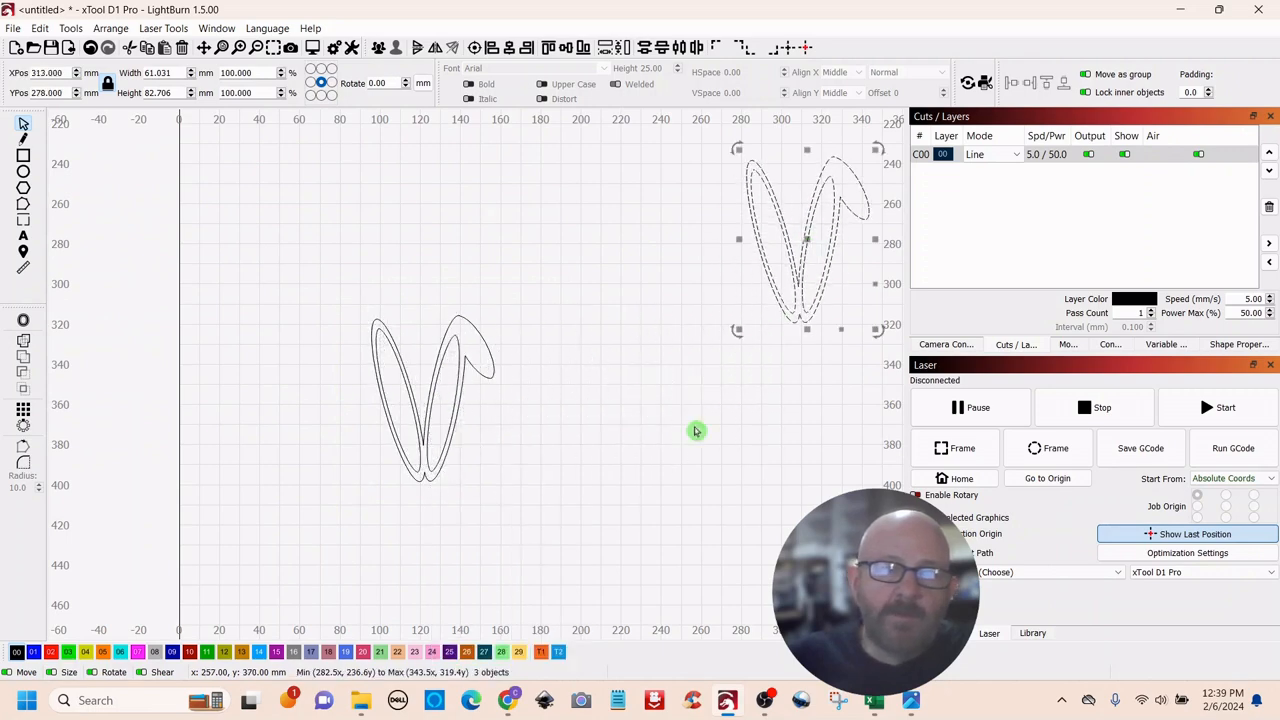
Step: Group the three outlines of the original pair of ears
click(695, 430)
drag(502, 277, 340, 515)
right_click(434, 400)
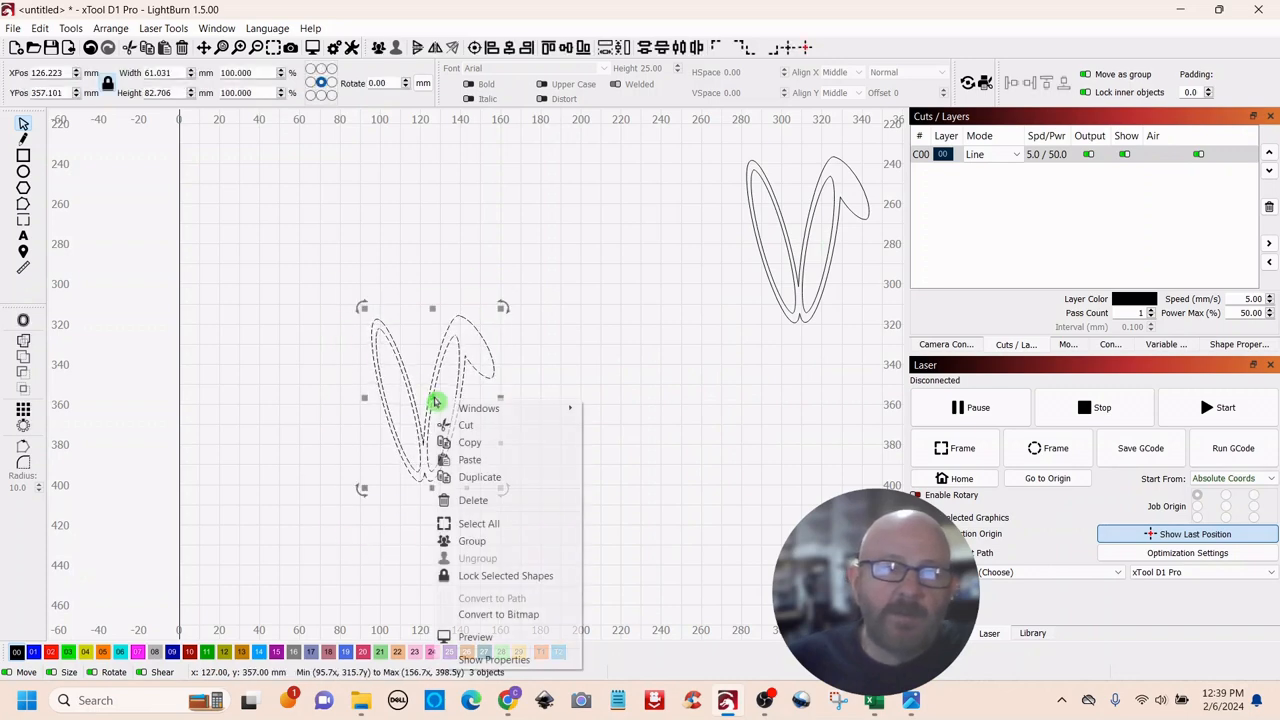
click(472, 542)
click(617, 430)
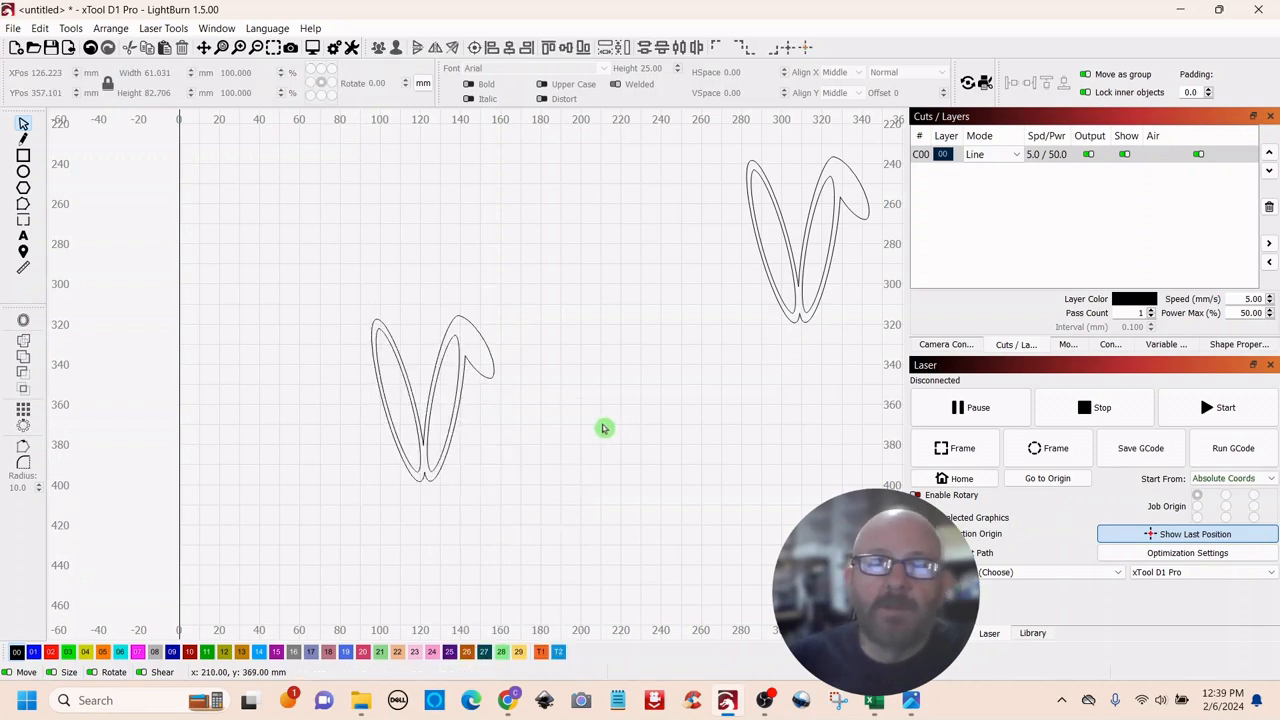
Step: Move the grouped ears out of the way to X 49, Y 268 mm
drag(516, 308, 352, 430)
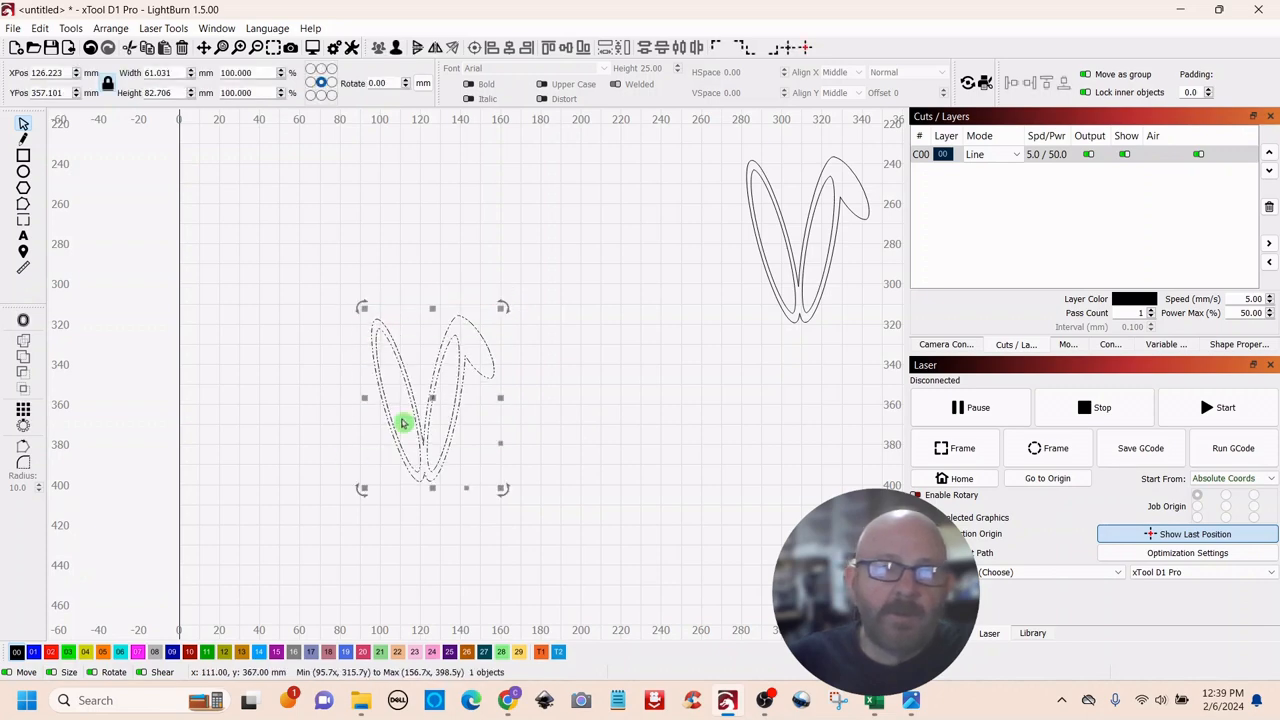
drag(431, 397, 280, 225)
click(591, 277)
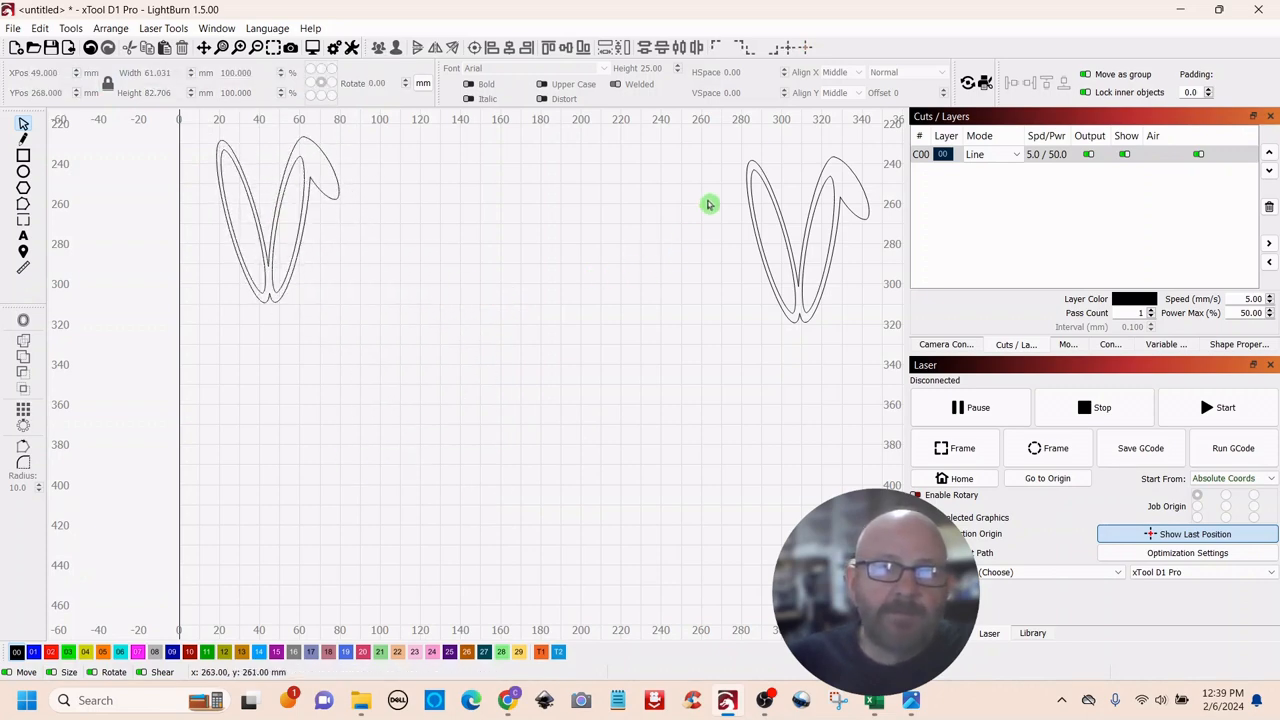
Step: Draw a horizontal ellipse about 54 × 36 mm between and below the two ear pairs
click(24, 175)
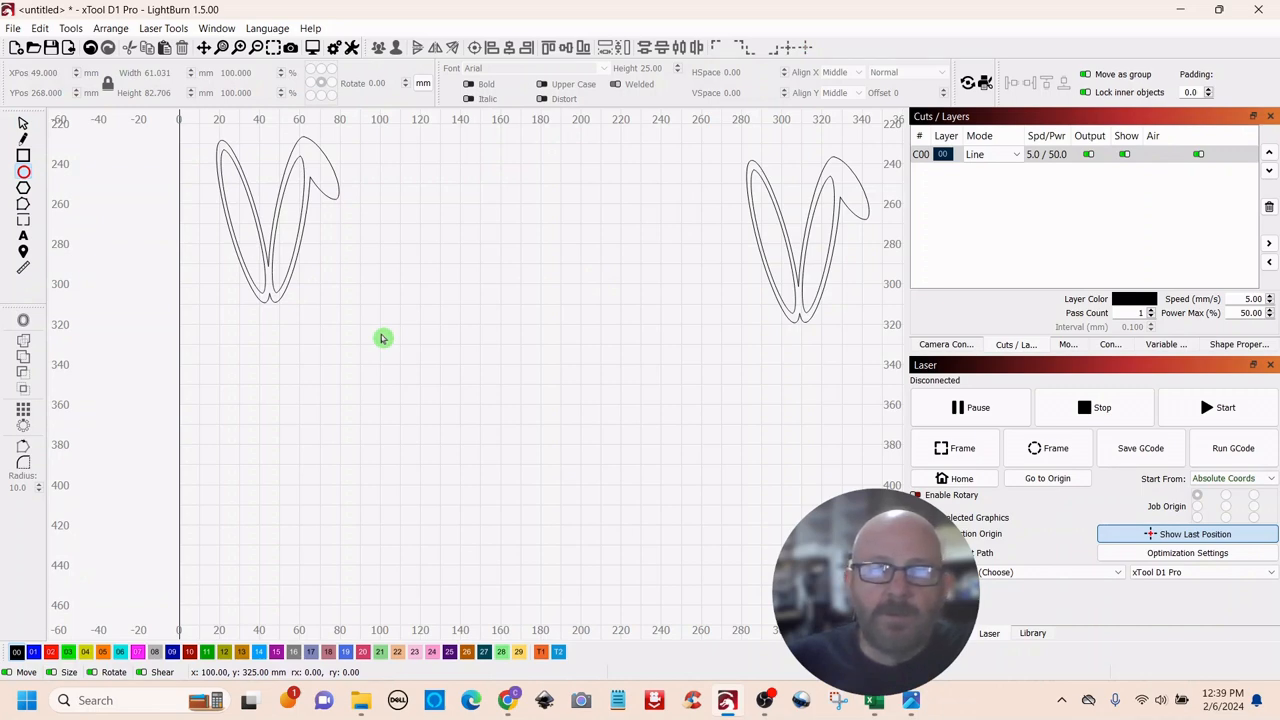
drag(380, 338, 489, 411)
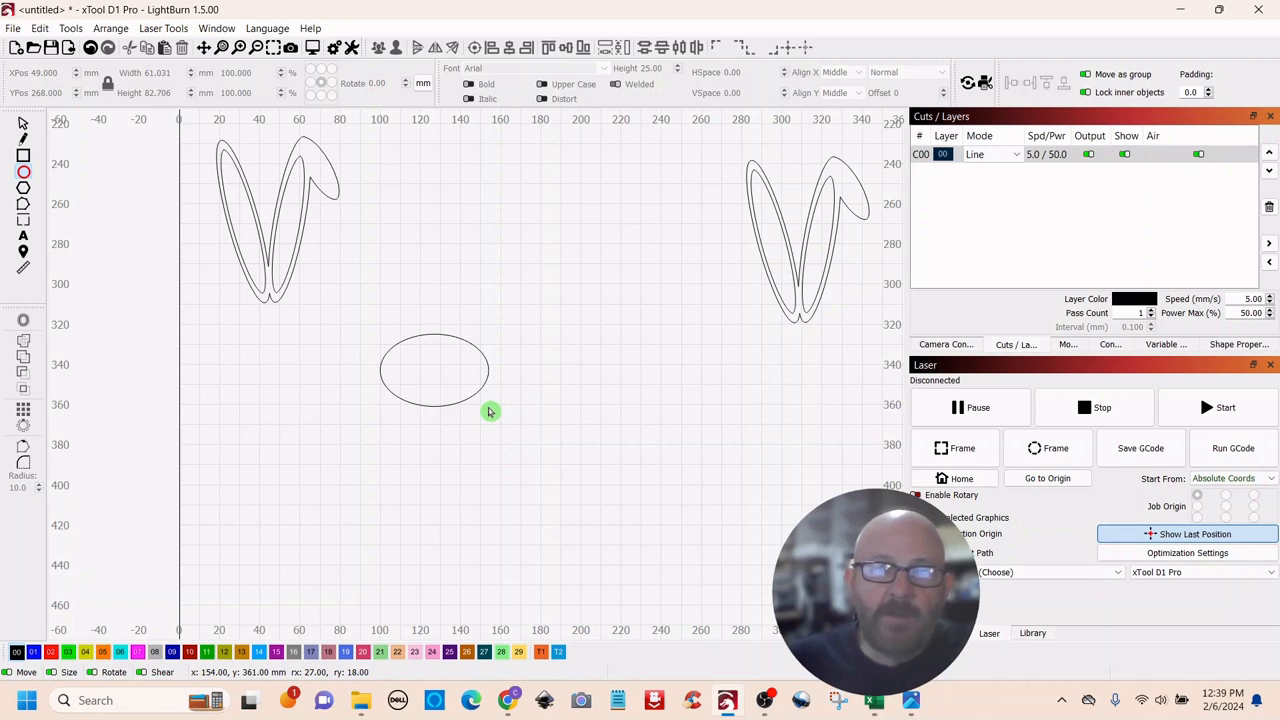
drag(489, 411, 489, 411)
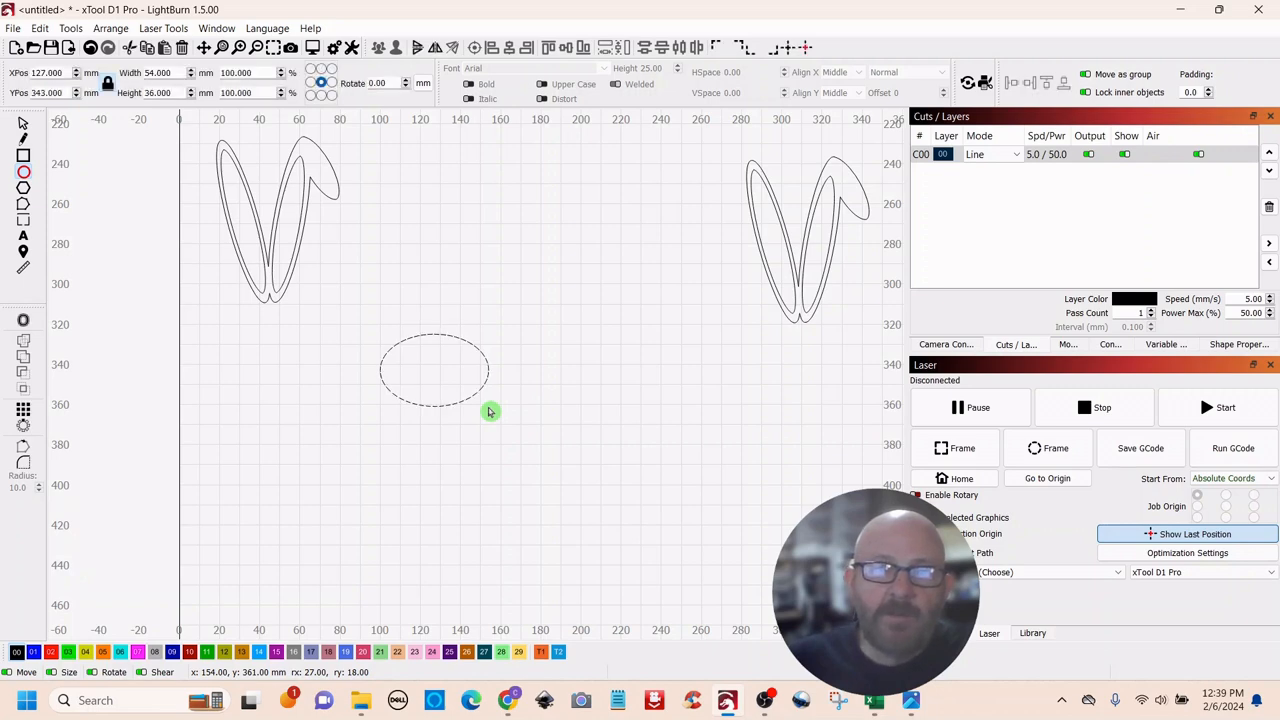
click(22, 126)
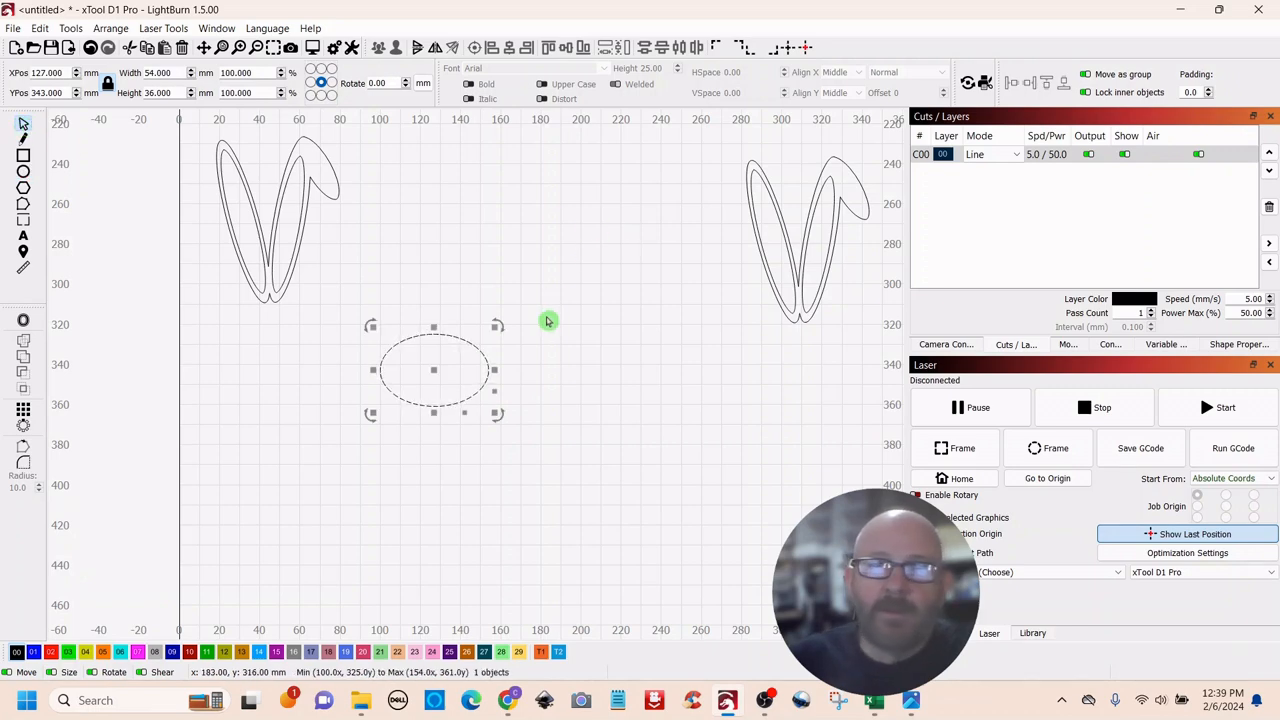
Step: Duplicate the ellipse and place the copy below the right pair of ears at X 311, Y 360 mm
right_click(436, 376)
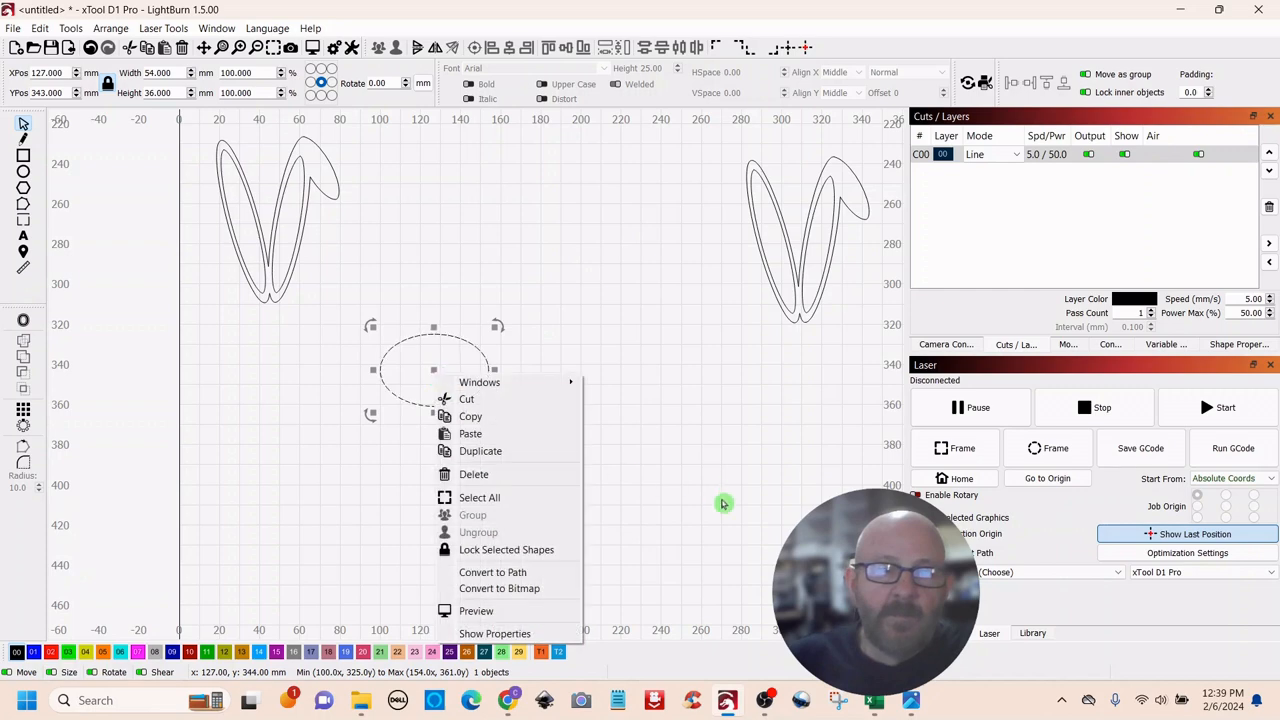
click(484, 451)
drag(438, 370, 806, 404)
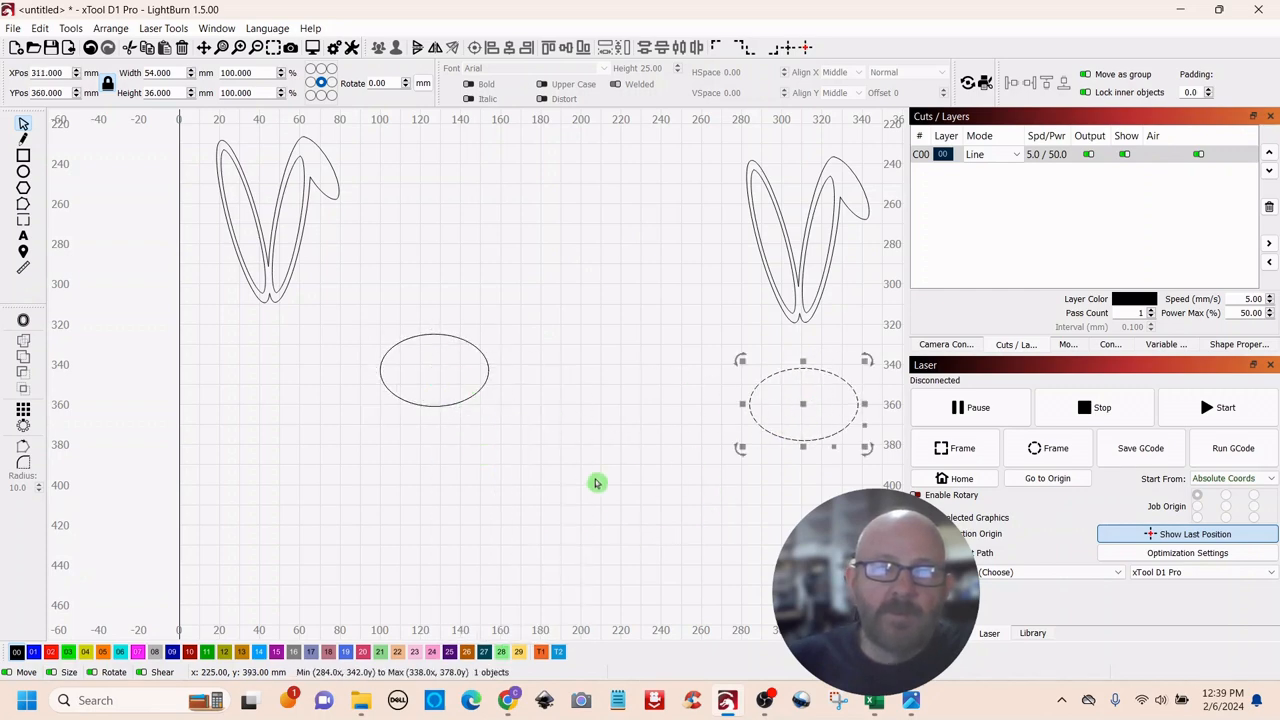
click(535, 390)
Step: Resize the original ellipse proportionally to a width of 150 mm
drag(398, 364, 368, 410)
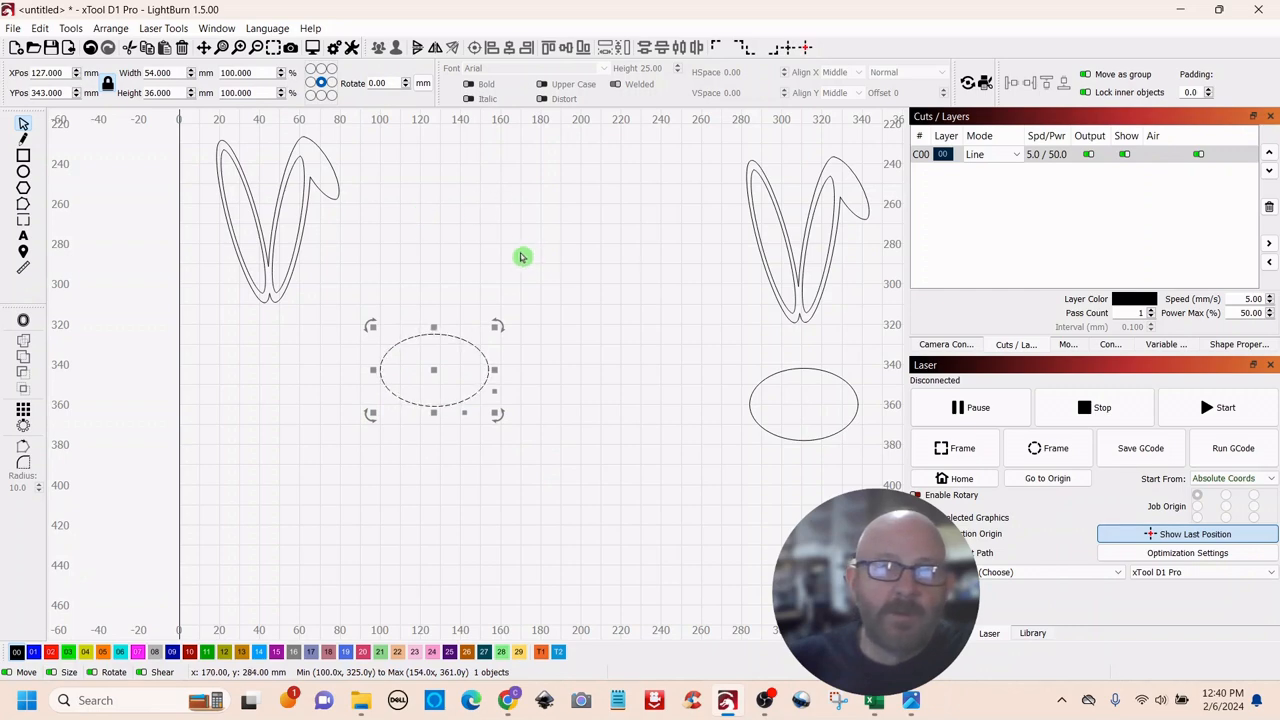
click(108, 84)
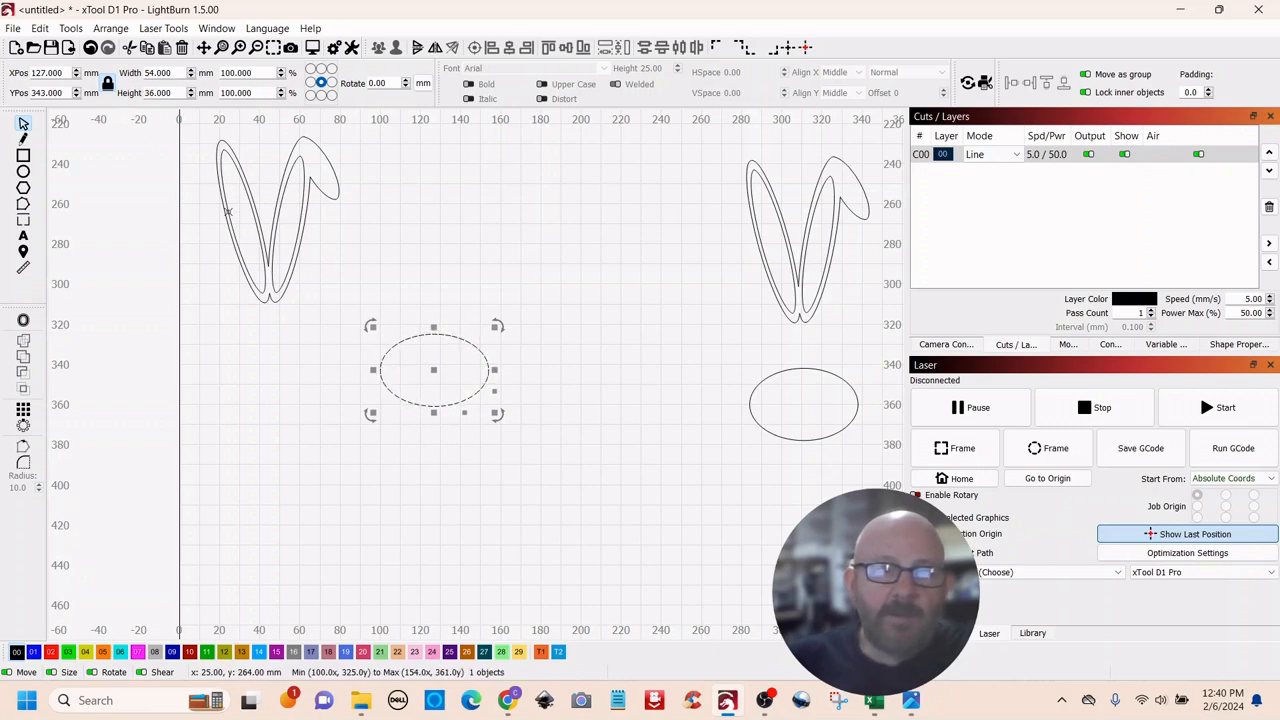
click(108, 84)
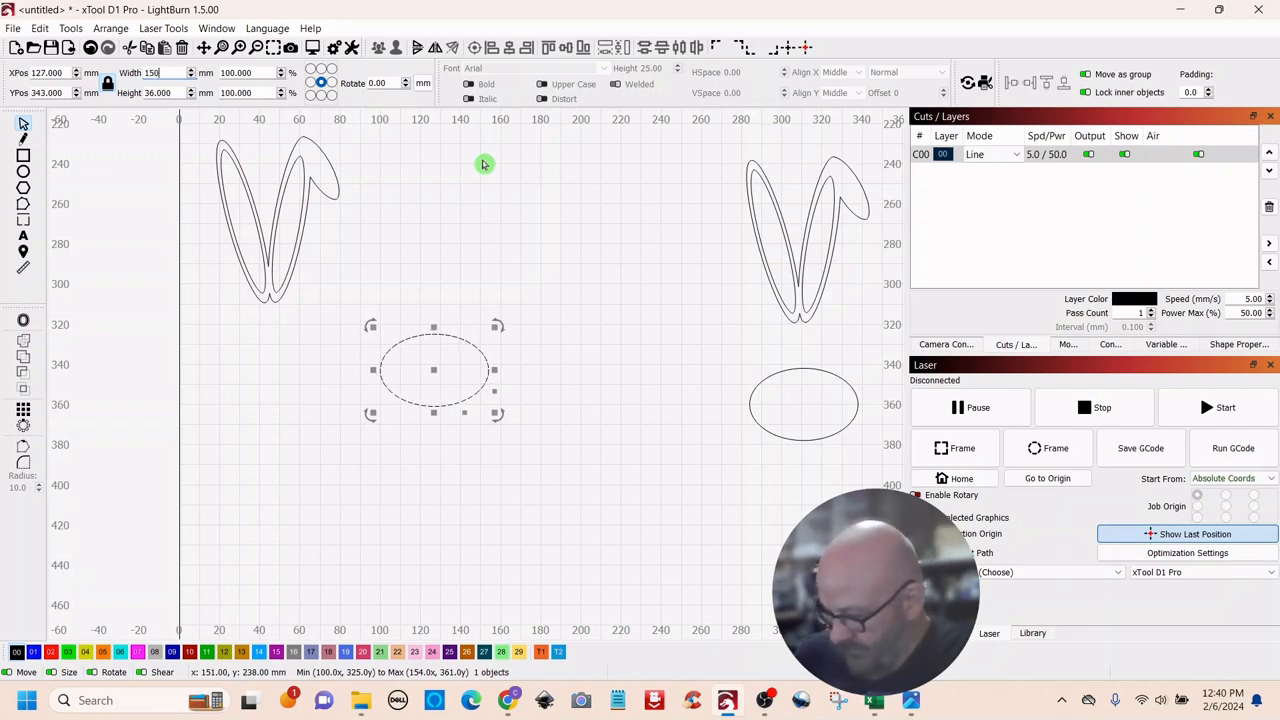
key(Return)
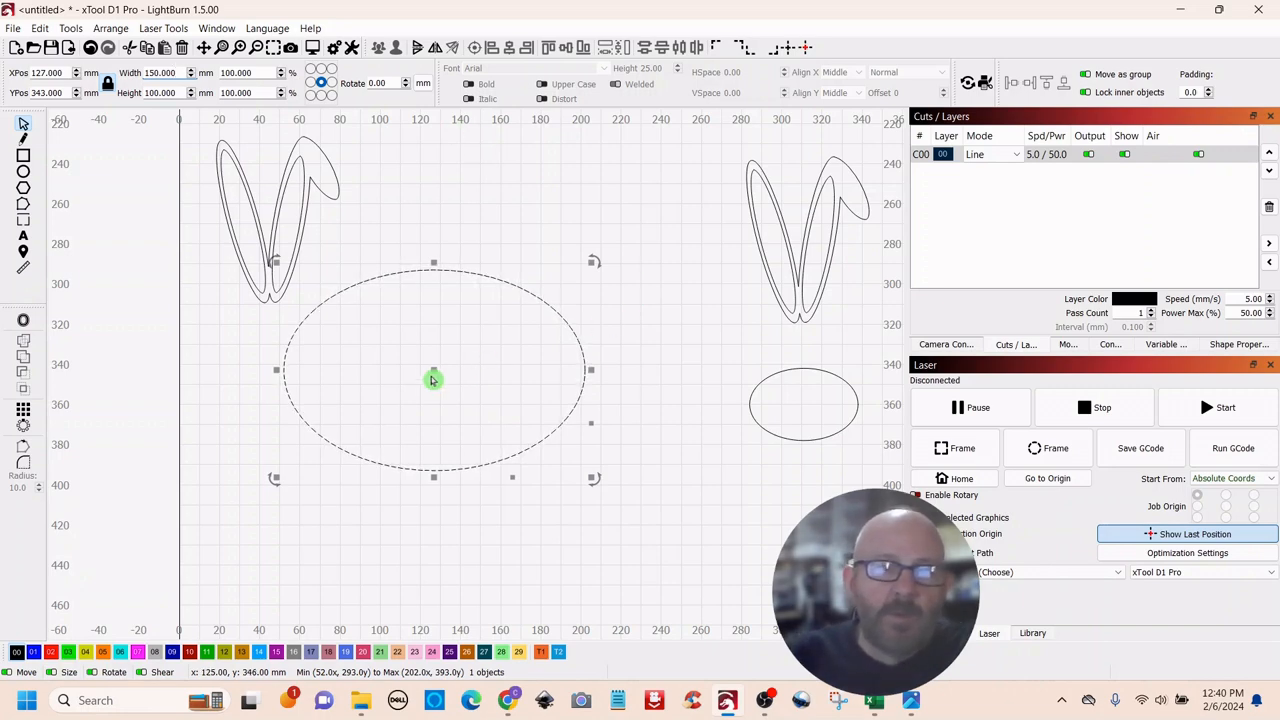
Step: Move the large ellipse to the open area between the ear pairs, centered at about X 190, Y 351 mm
drag(434, 372, 538, 418)
click(535, 226)
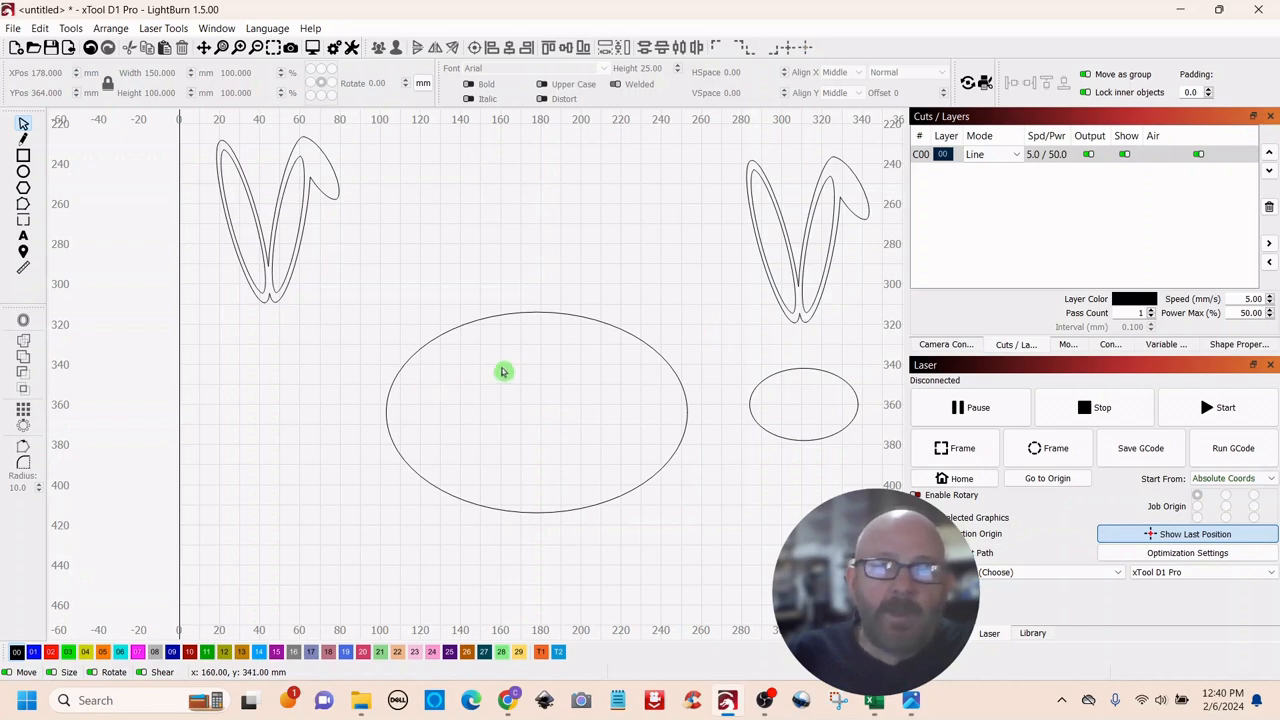
click(543, 374)
drag(536, 411, 561, 391)
Step: Rotate the small ellipse below the right pair of ears 90° counter-clockwise
click(805, 368)
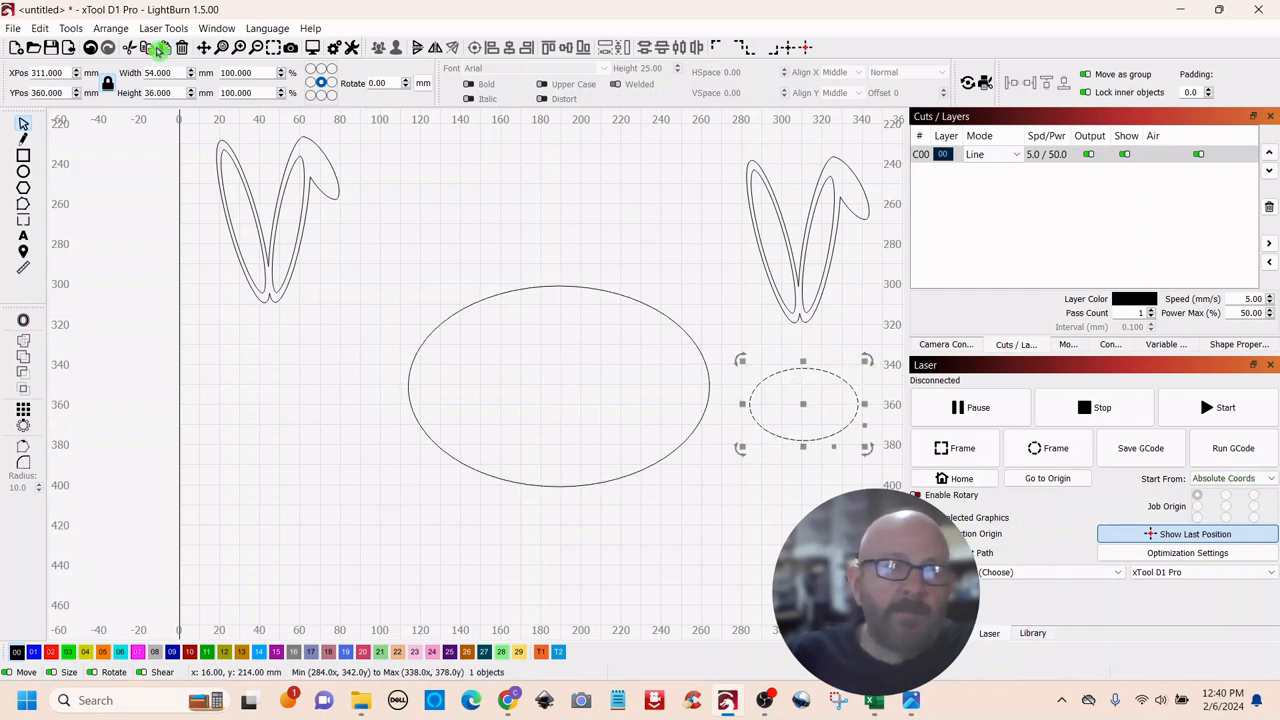
click(119, 31)
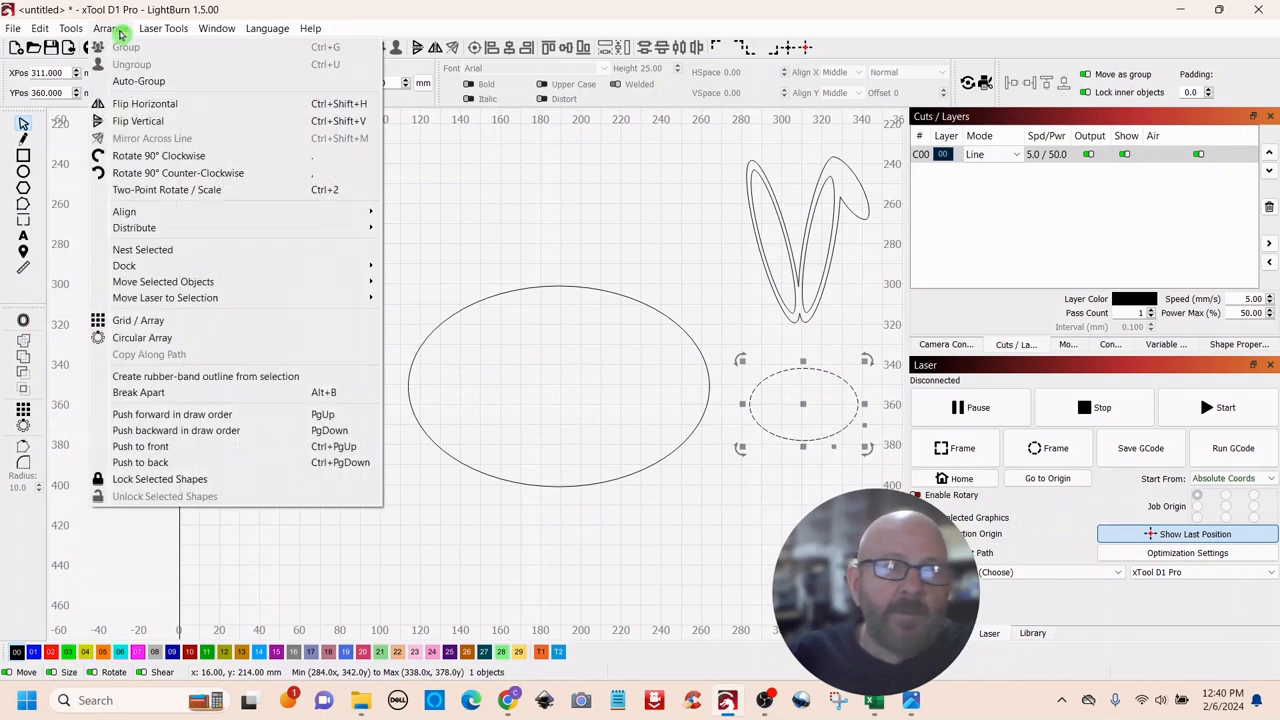
click(118, 176)
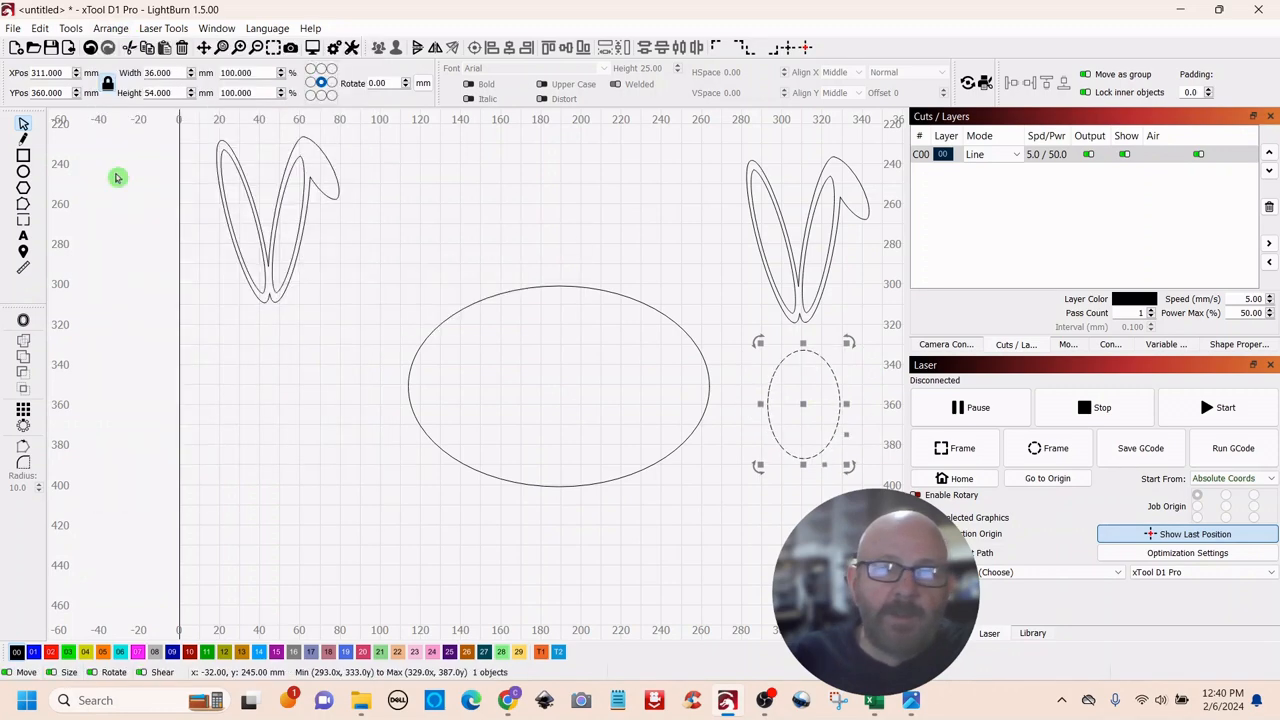
Step: Move the small upright ellipse to X 301, Y 372 mm and scale it proportionally to a height of 60 mm
drag(805, 402, 784, 434)
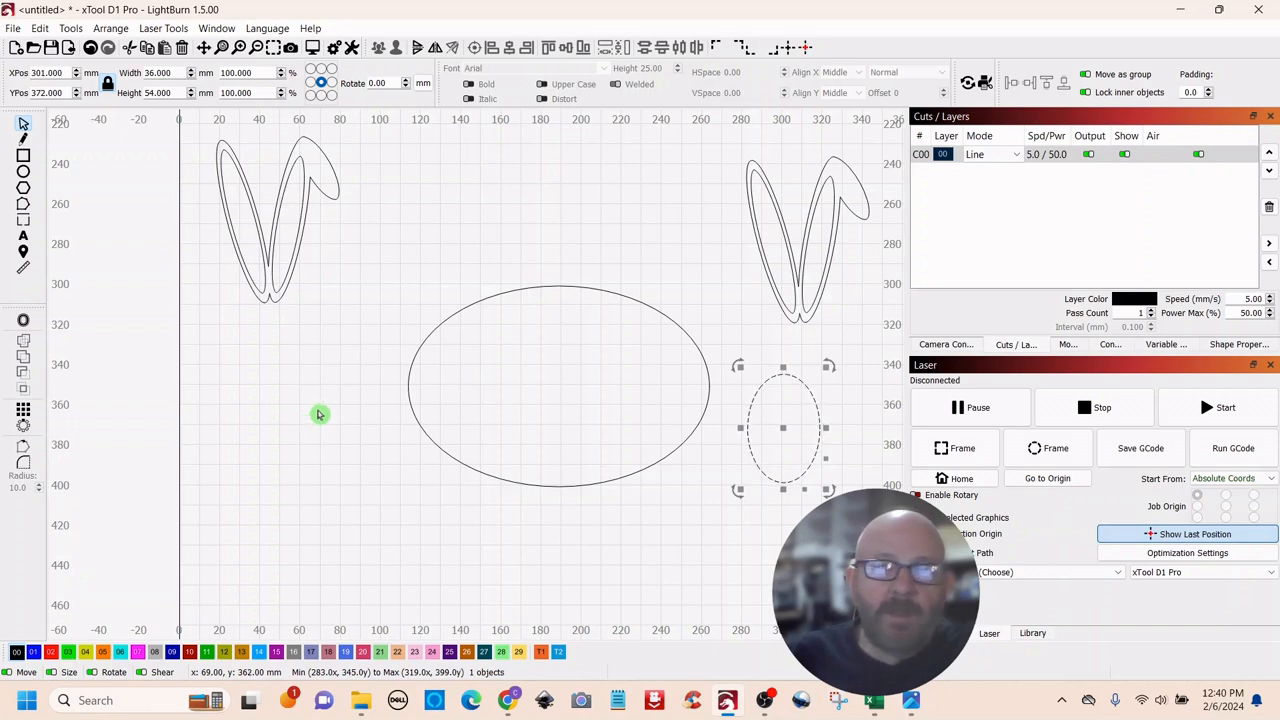
click(109, 85)
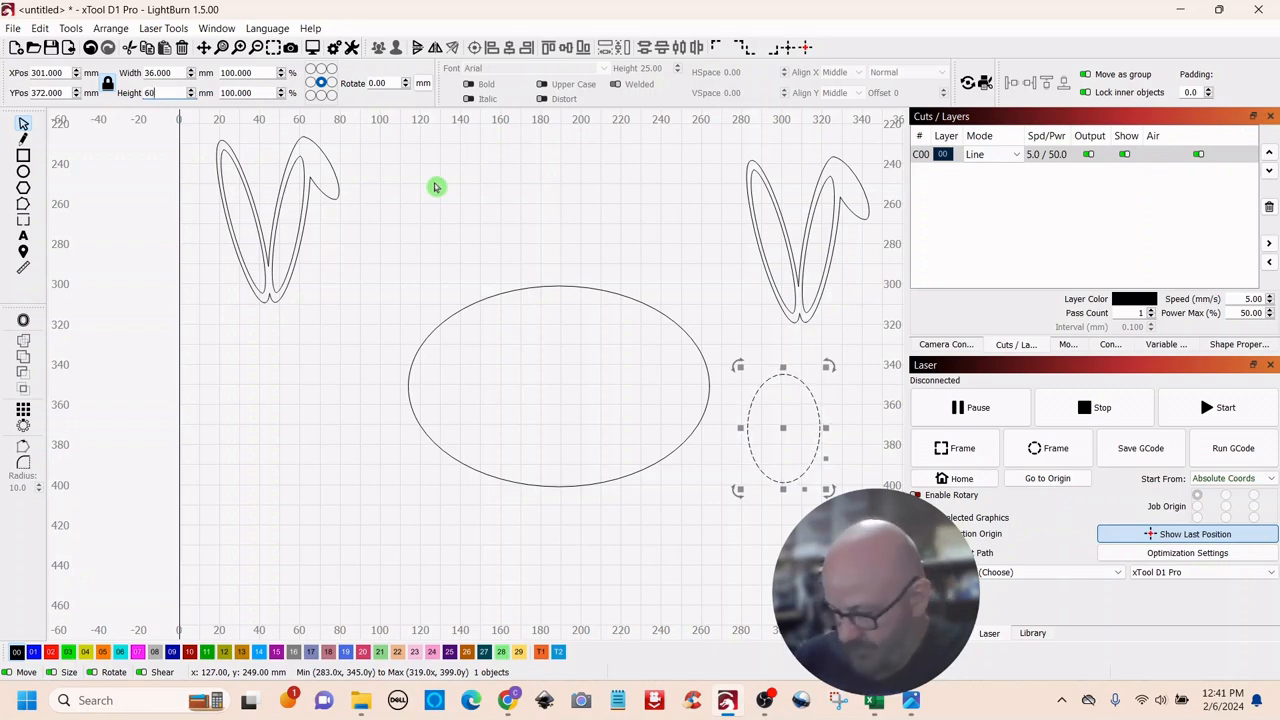
click(519, 194)
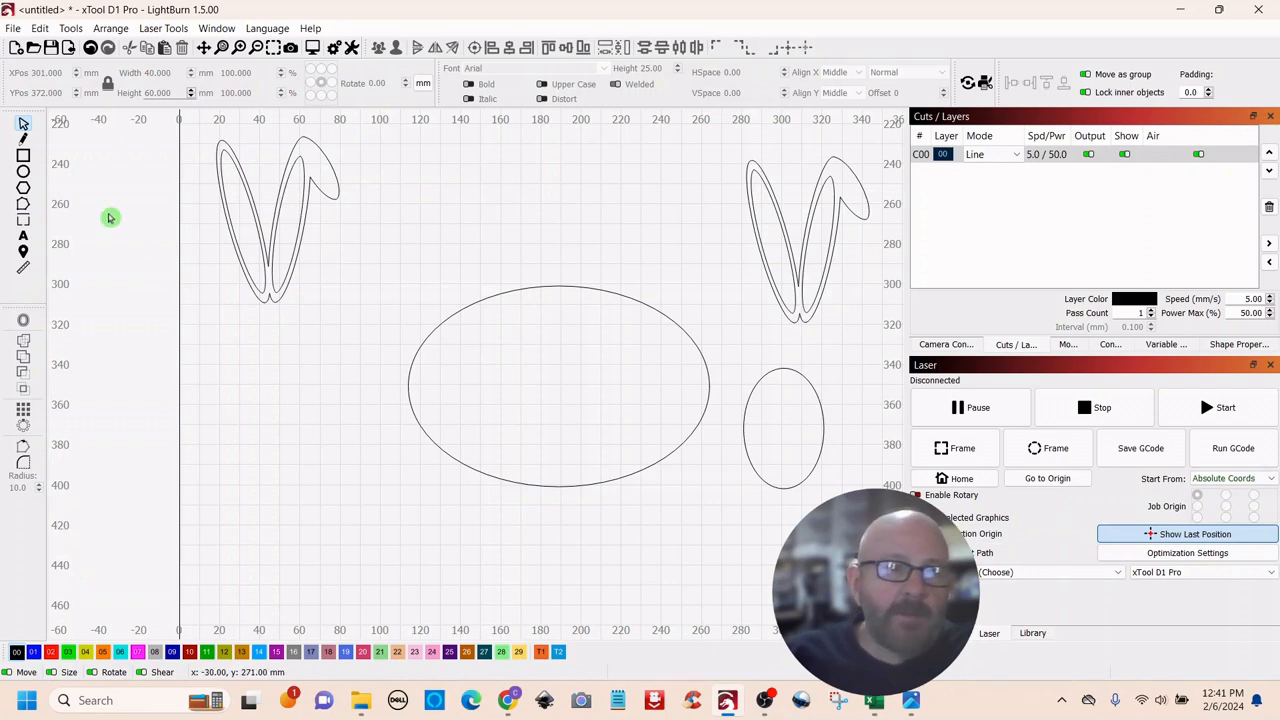
Step: Draw a rectangle about 61 mm wide and 46 mm high in the open area below the left pair of ears
click(24, 156)
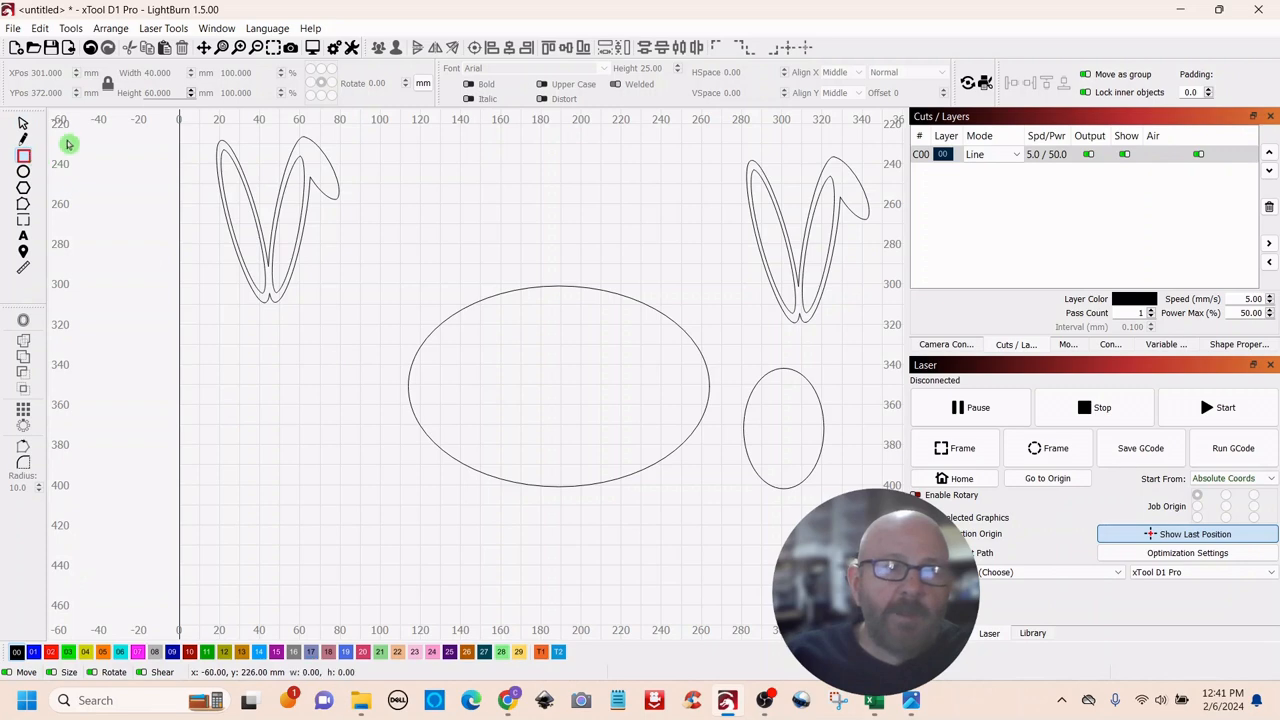
drag(249, 420, 373, 511)
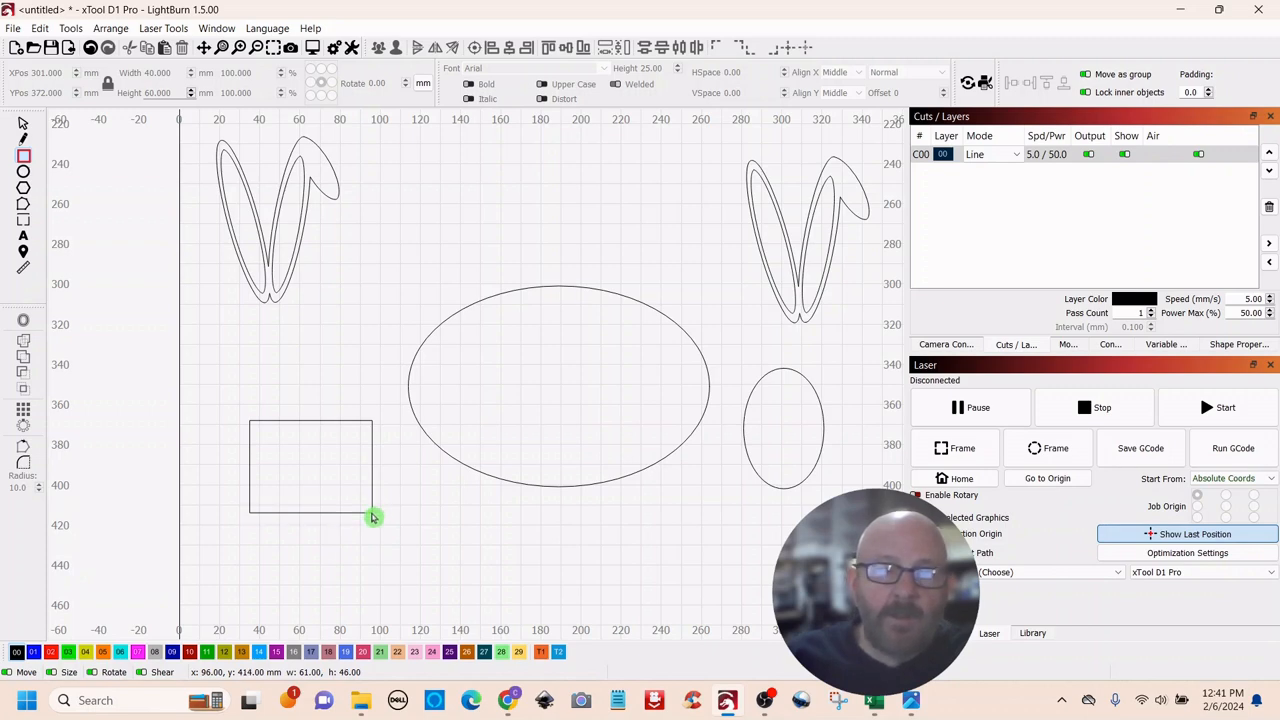
drag(372, 517, 372, 517)
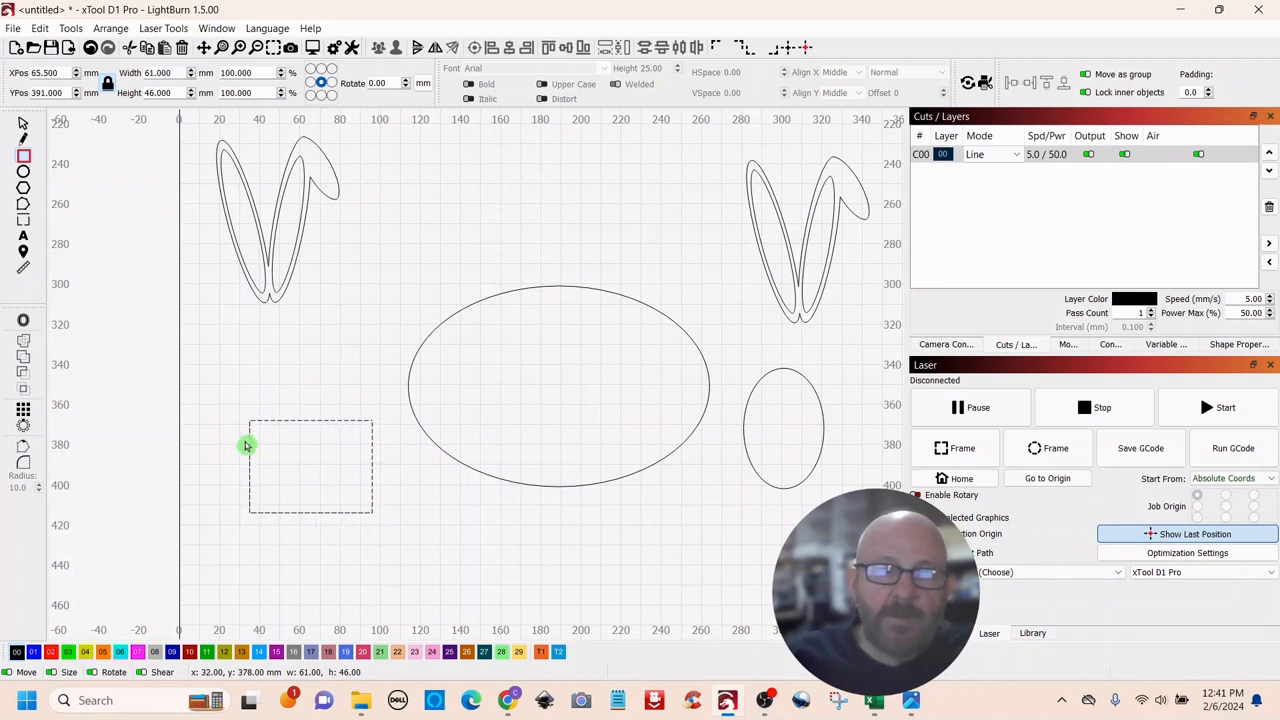
click(22, 124)
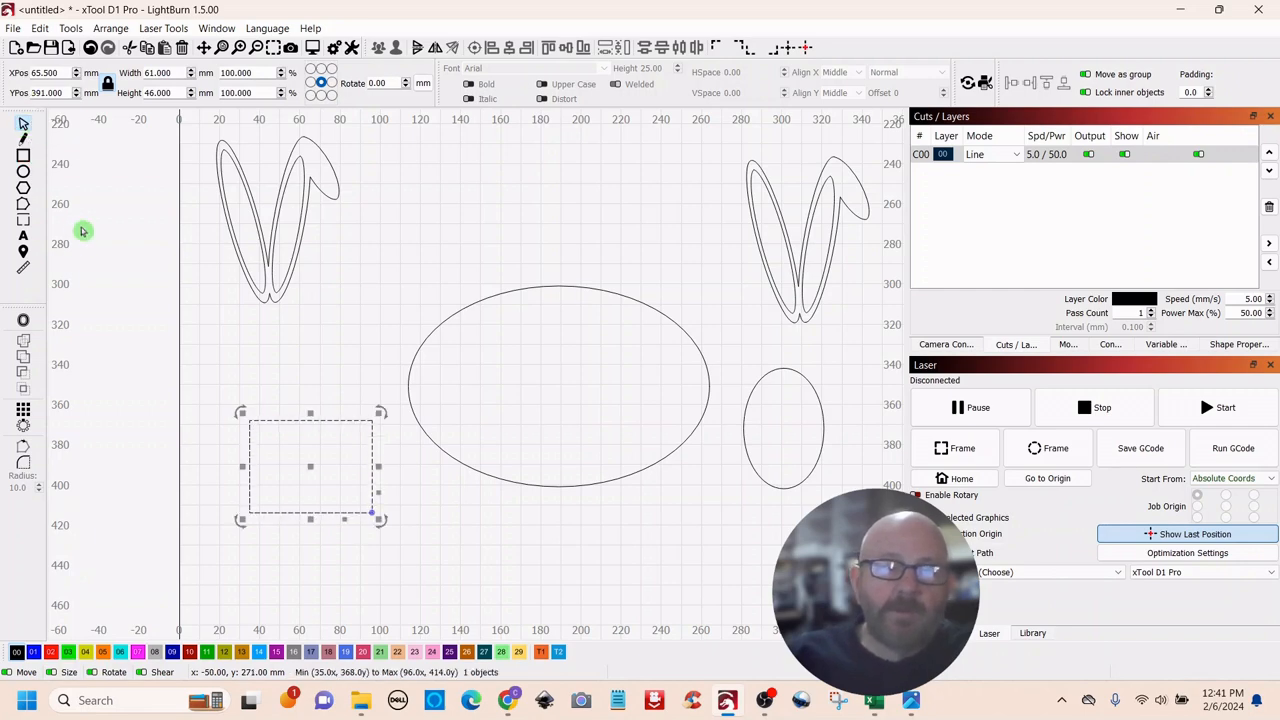
Step: Round both lower corners of the rectangle with a 10 mm radius
click(26, 469)
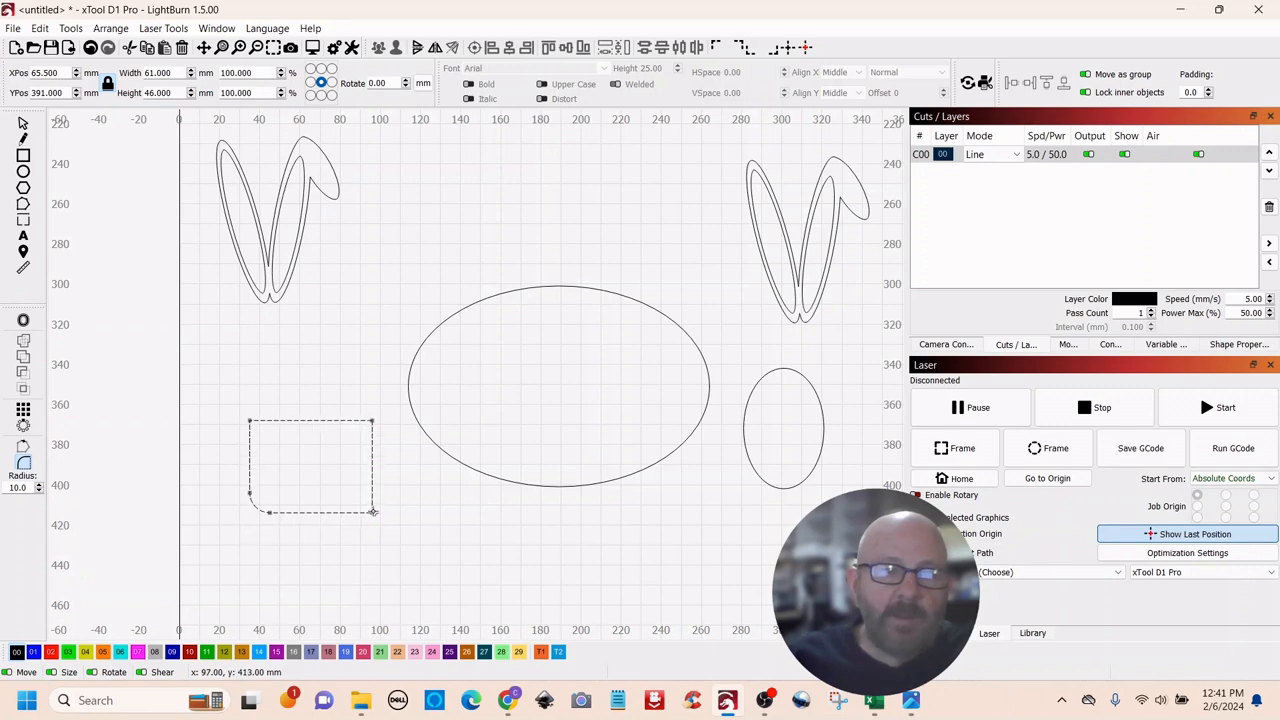
click(26, 127)
click(240, 436)
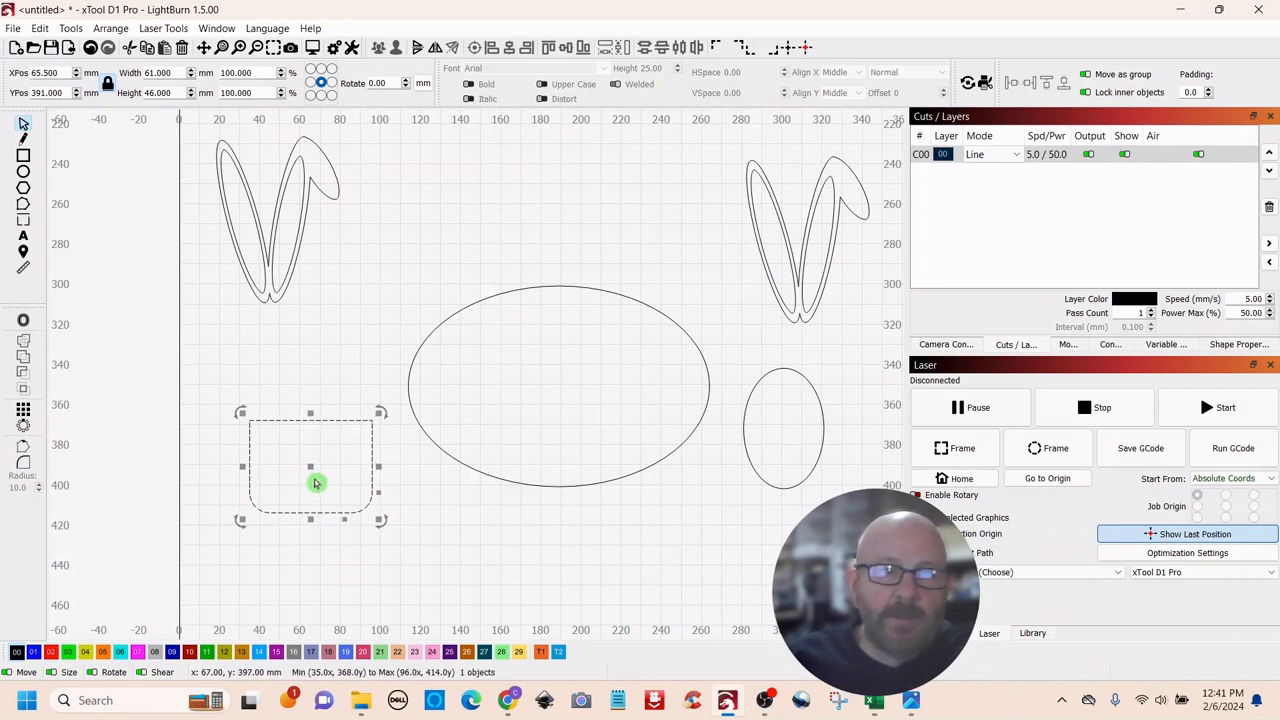
Step: Move the rounded rectangle further down and lower its top edge to make it about 31 mm high
drag(309, 468, 297, 514)
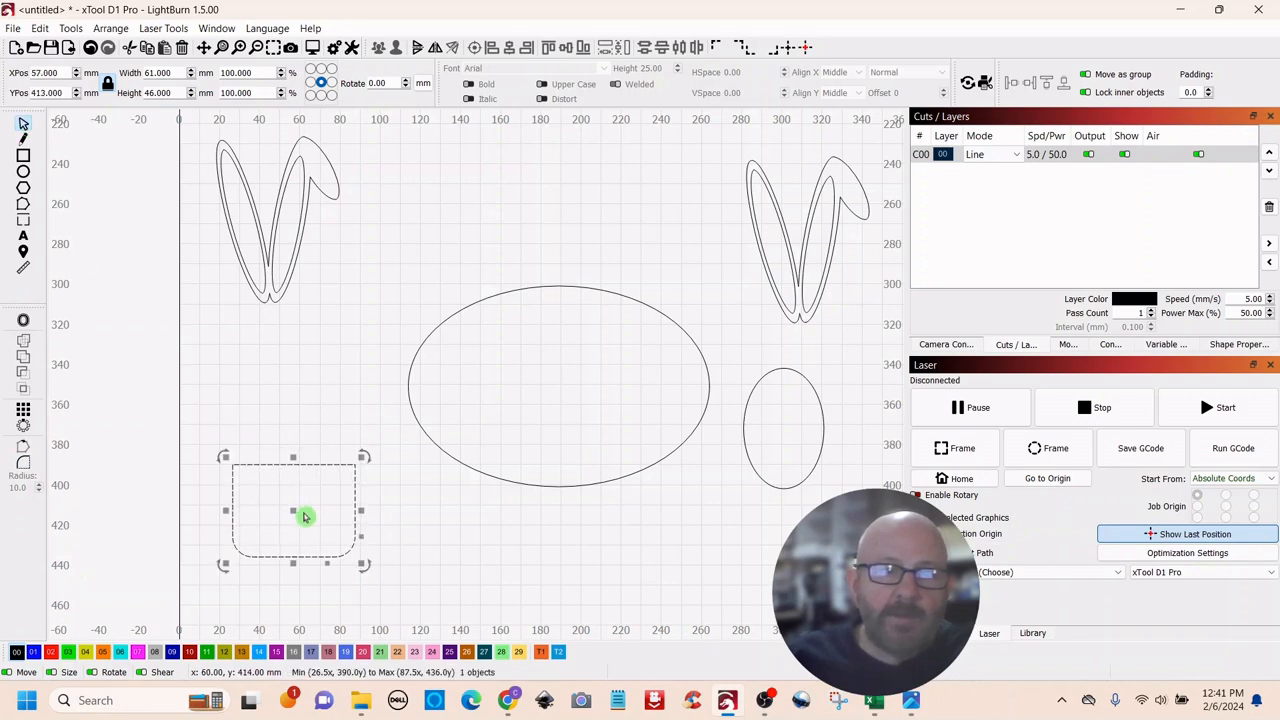
drag(363, 456, 362, 493)
drag(290, 460, 289, 491)
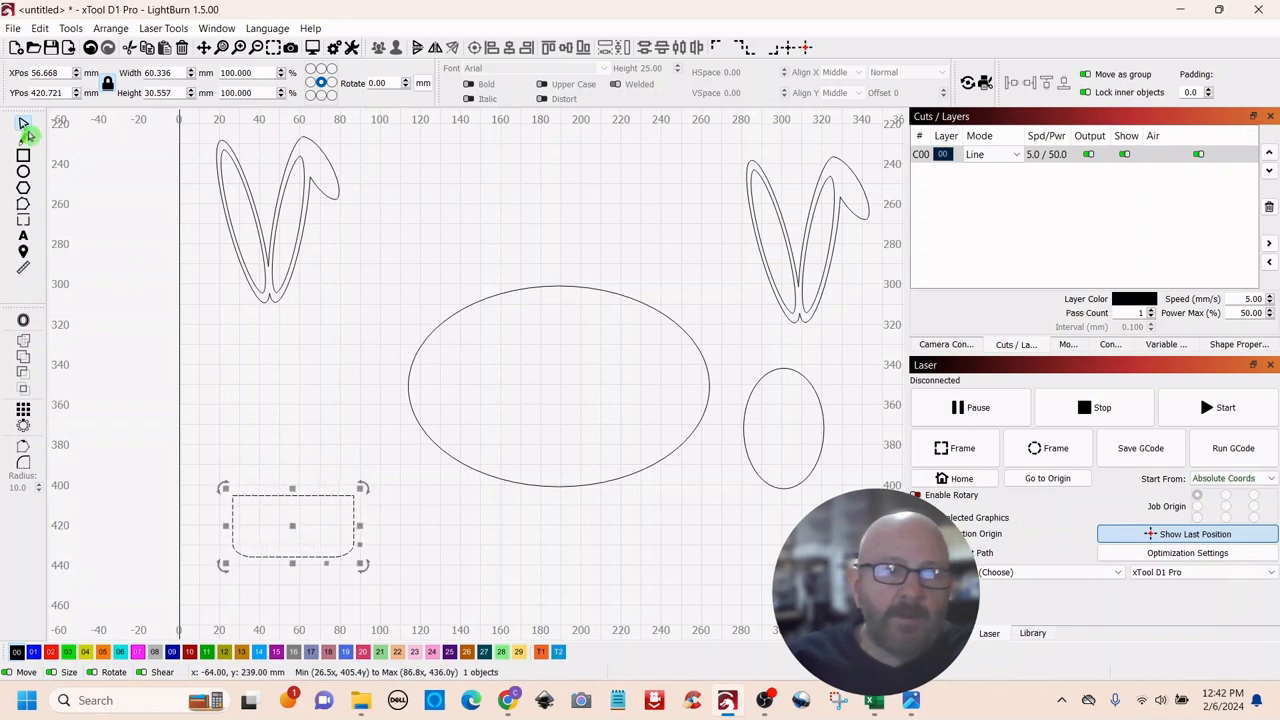
click(234, 403)
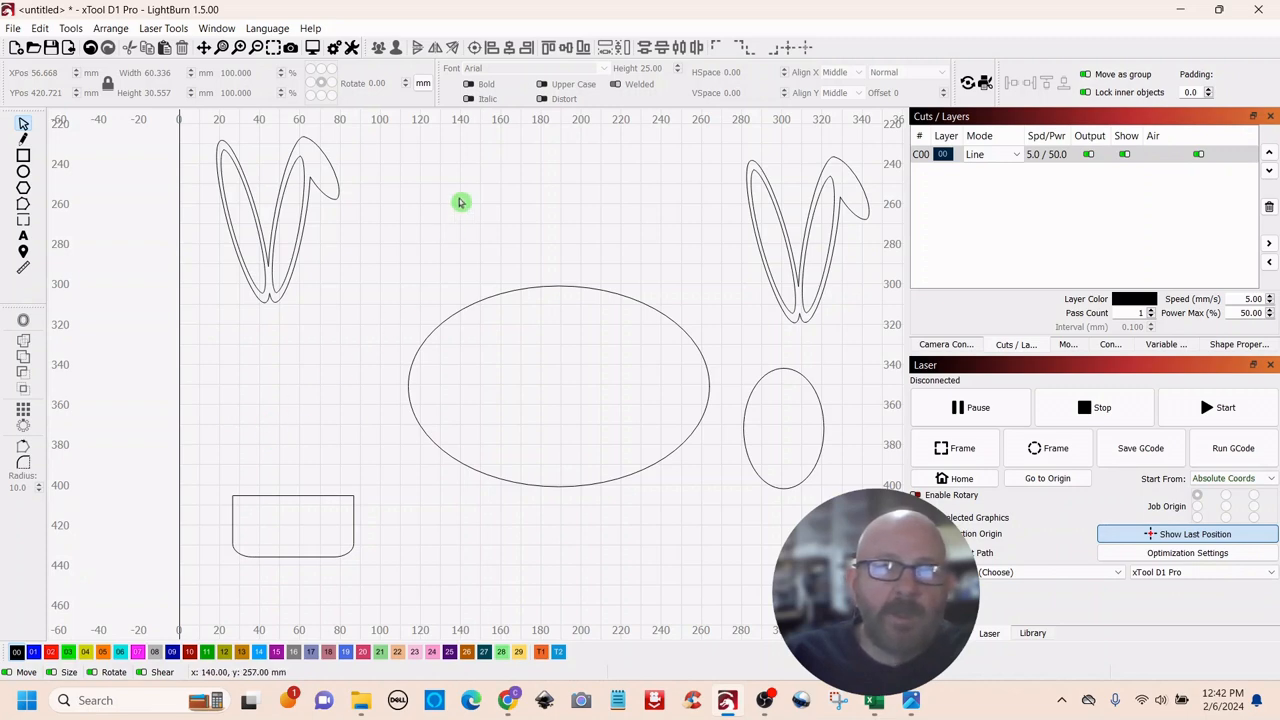
Step: Add the text "U" in Arial at 25 mm height above the rounded rectangle
click(24, 242)
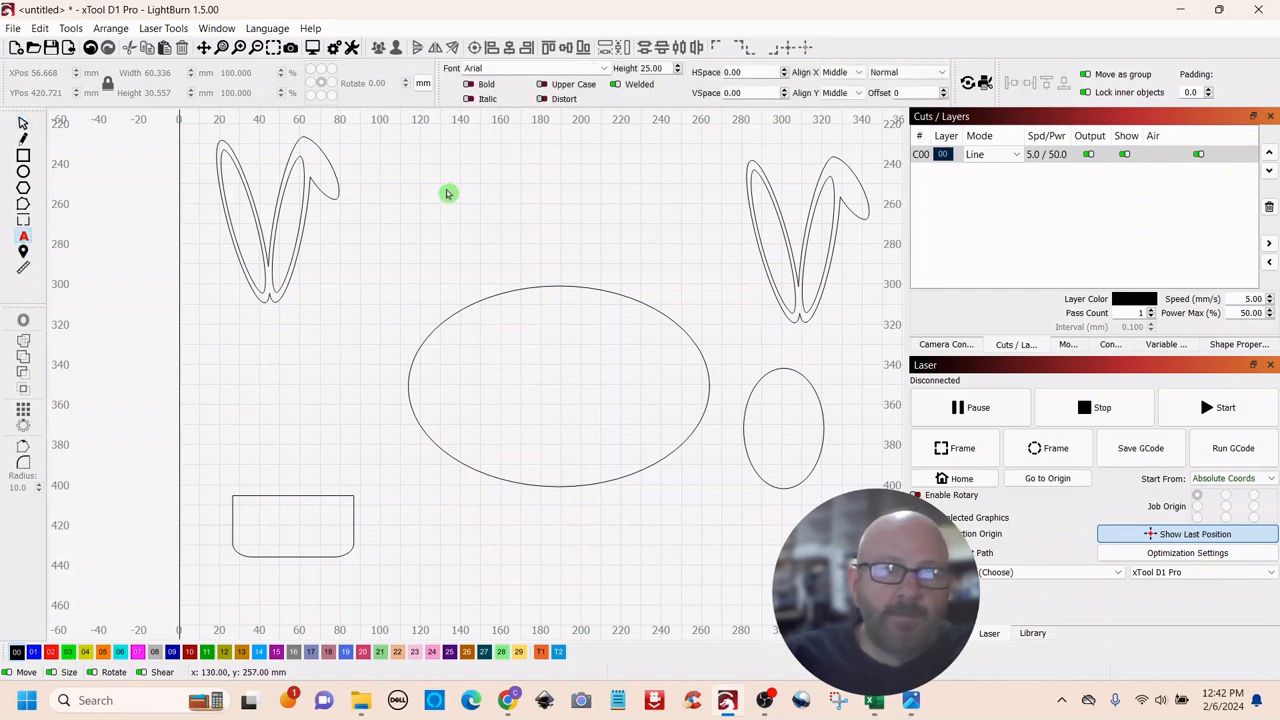
click(233, 414)
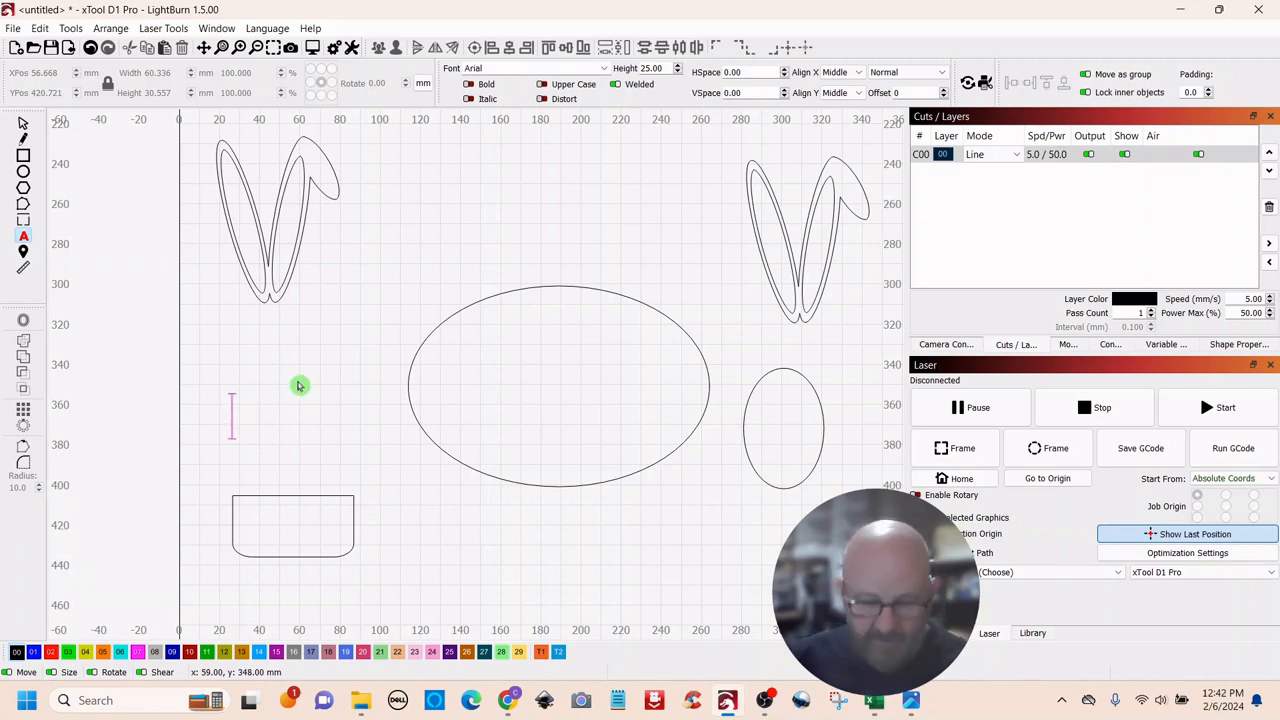
text(U)
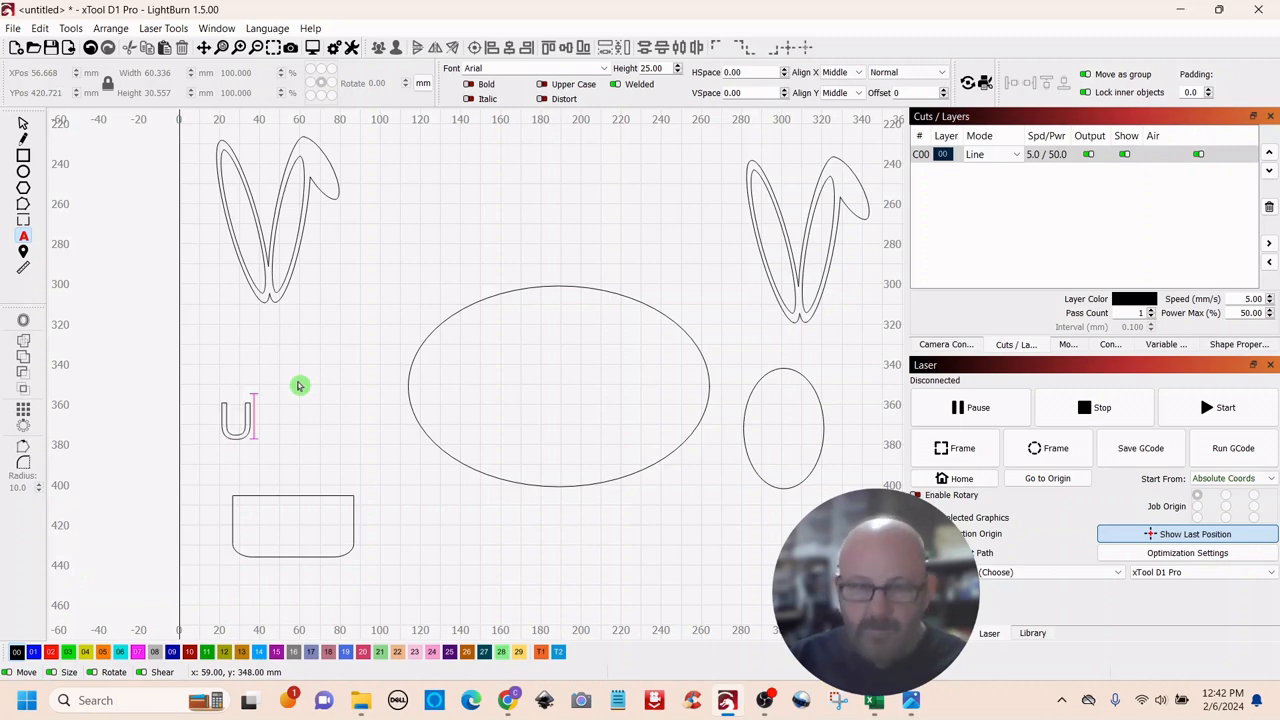
click(24, 127)
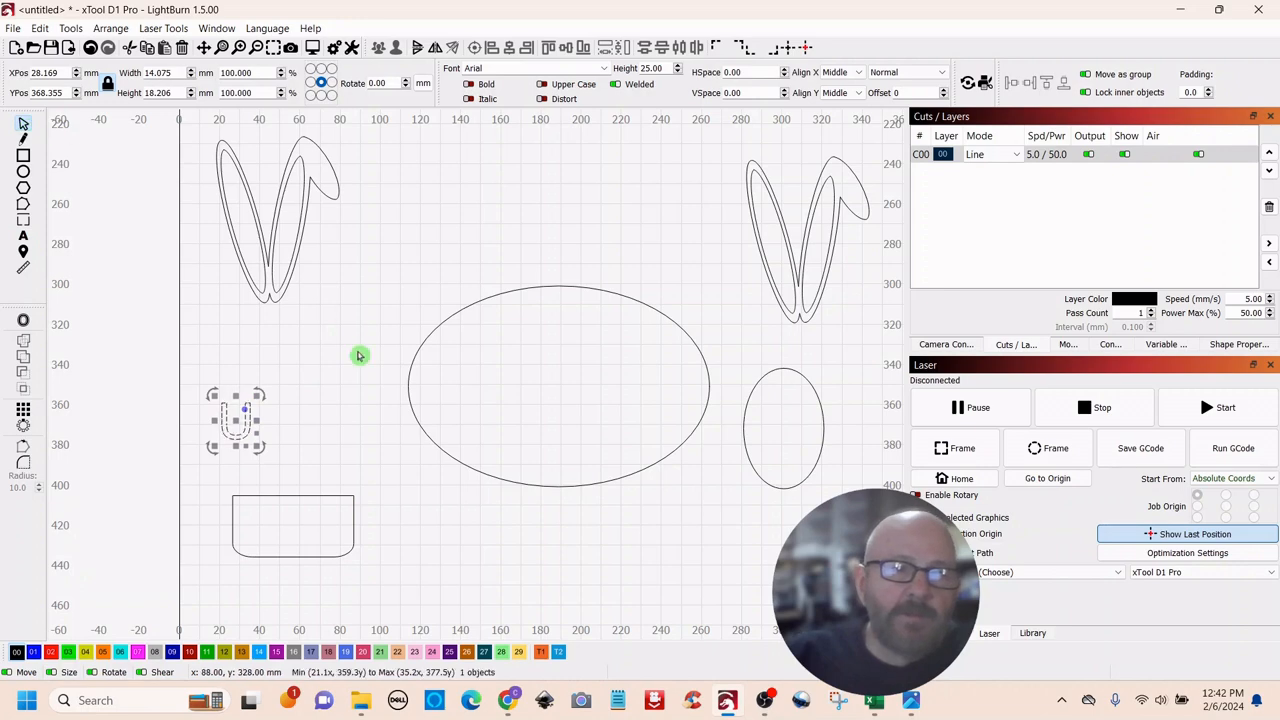
Step: Flip the letter U vertically and stretch it into a handle about 49 by 27 mm just above the rounded rectangle
click(110, 30)
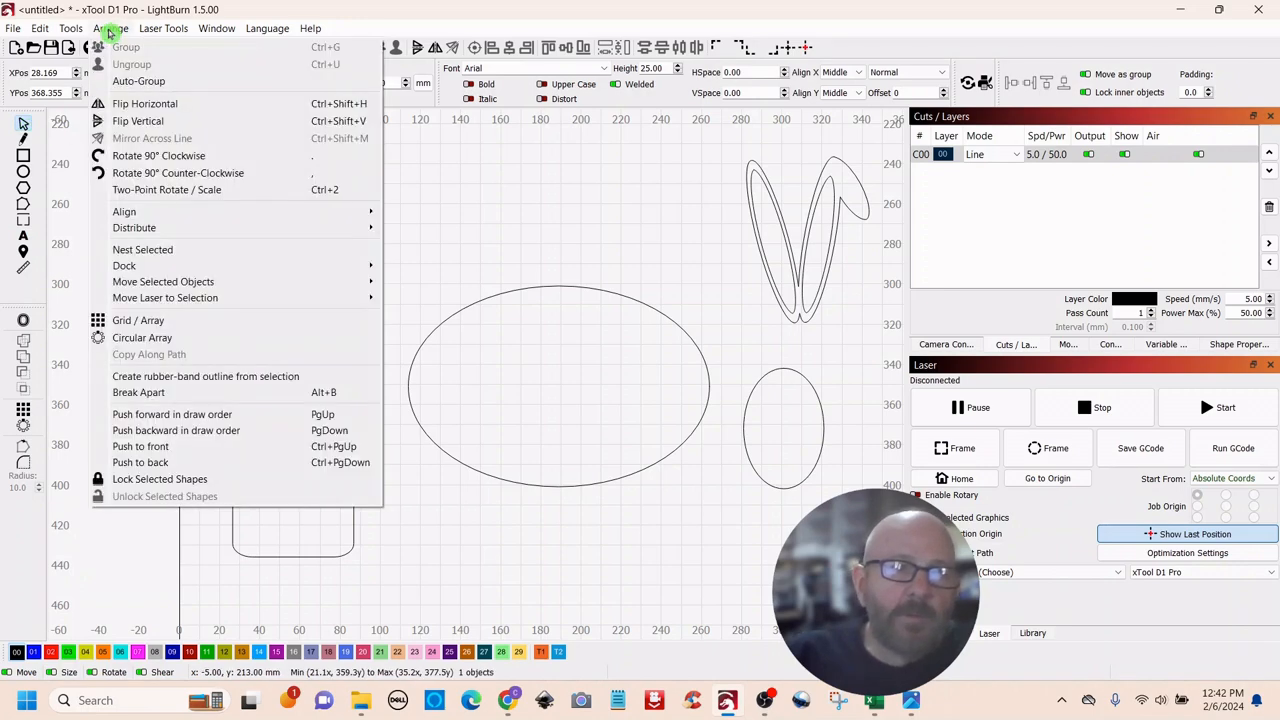
click(131, 121)
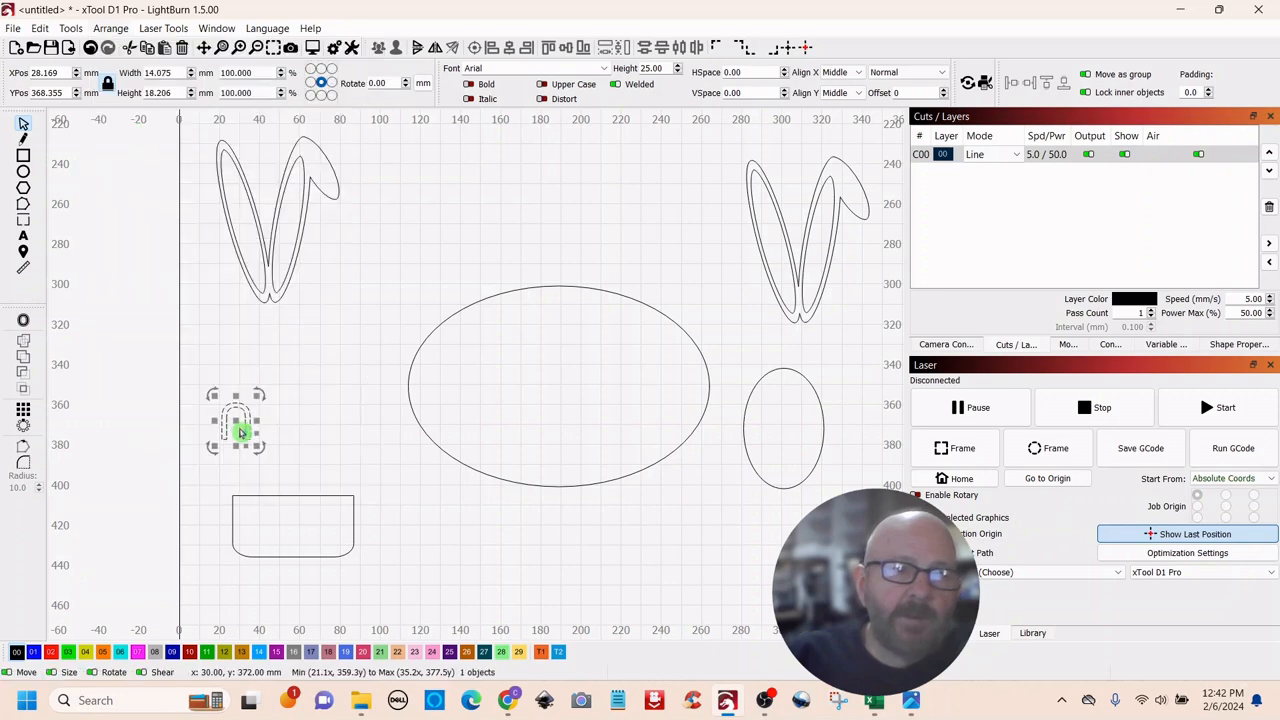
drag(235, 424, 297, 457)
click(314, 531)
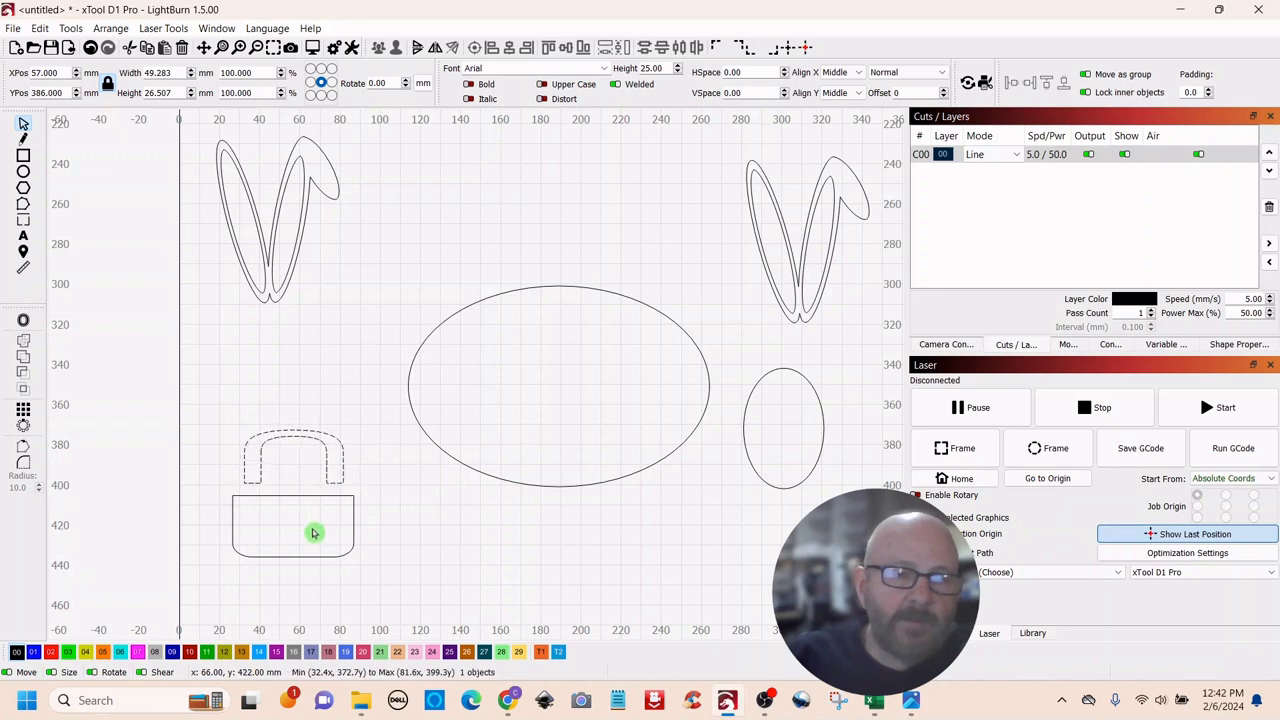
Step: Narrow the rounded rectangle from its right side to a width of about 51 mm
click(351, 544)
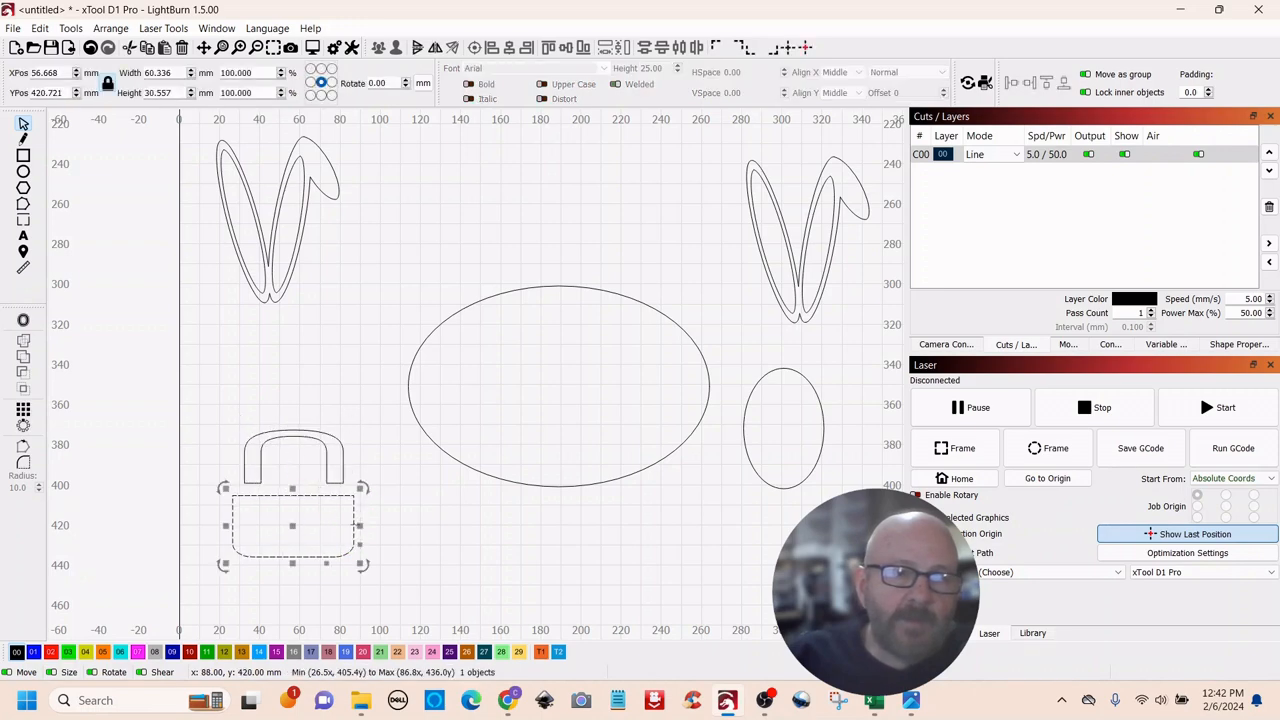
drag(357, 526, 340, 522)
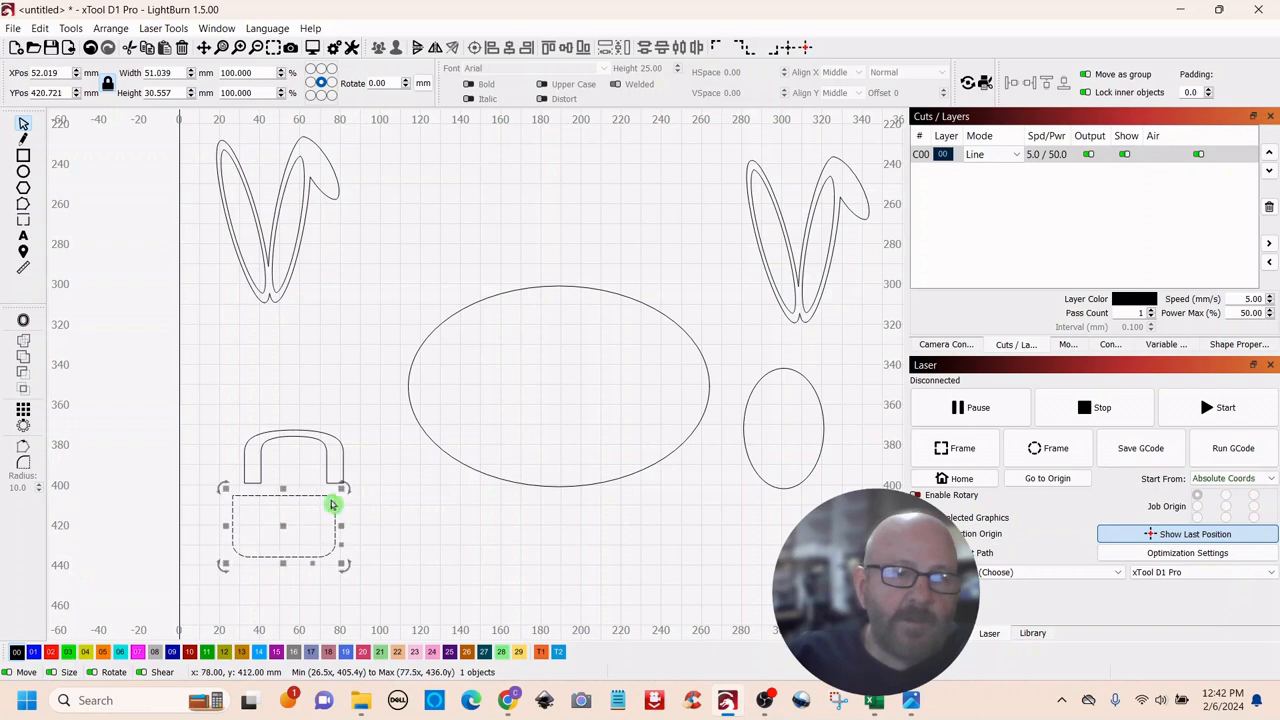
click(341, 420)
Step: Move the handle to X 52, Y 393 mm so its feet slightly overlap the rounded rectangle's top edge
drag(323, 413, 288, 473)
scroll(314, 409, up, 5)
drag(491, 516, 571, 163)
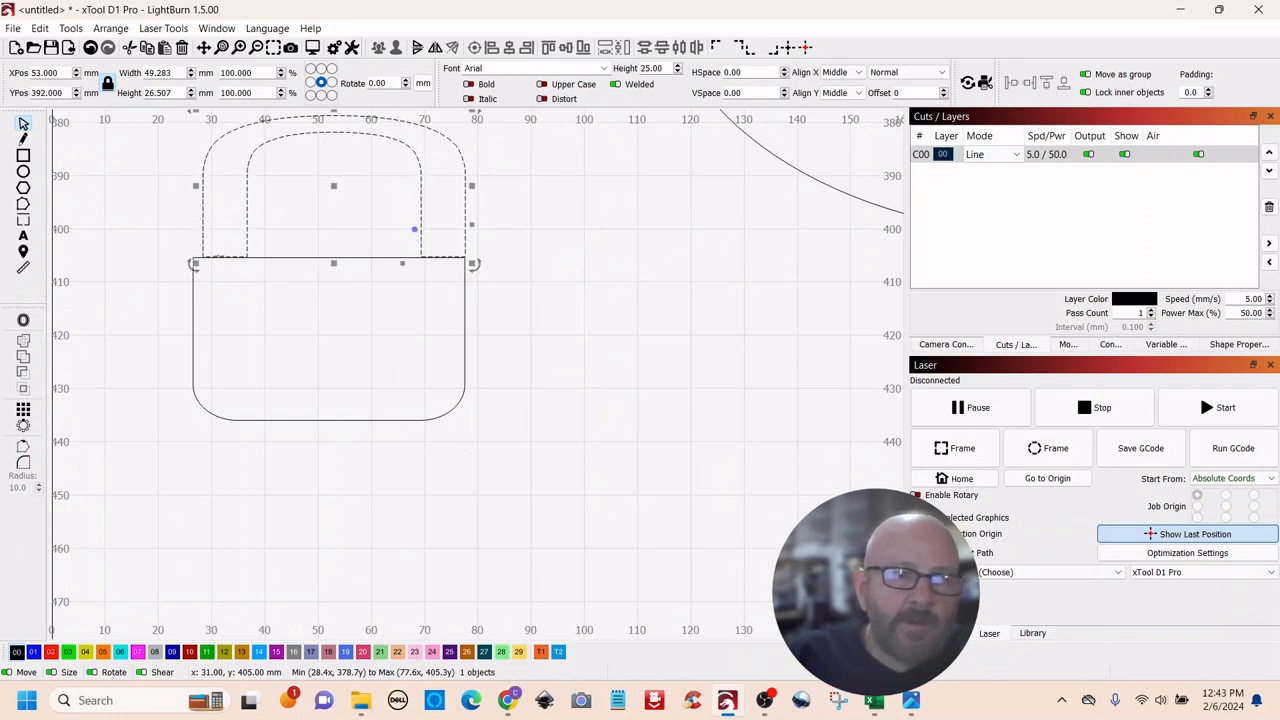
click(274, 231)
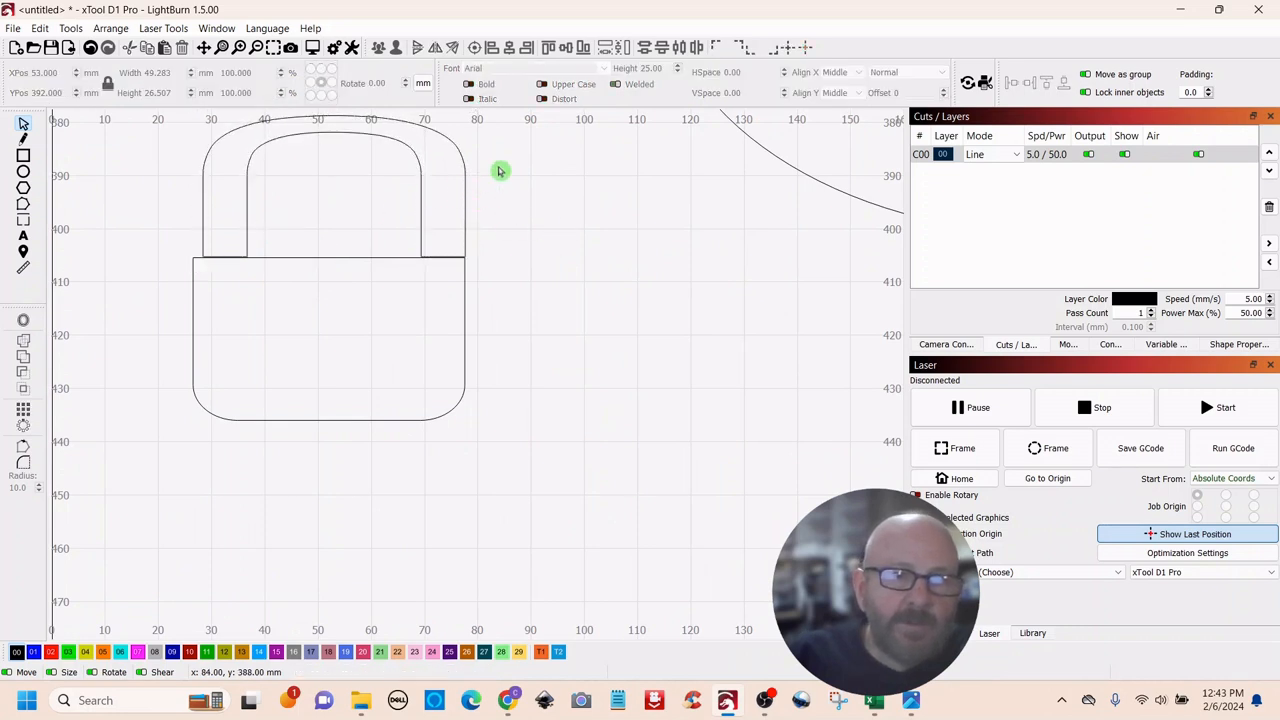
drag(435, 204, 435, 204)
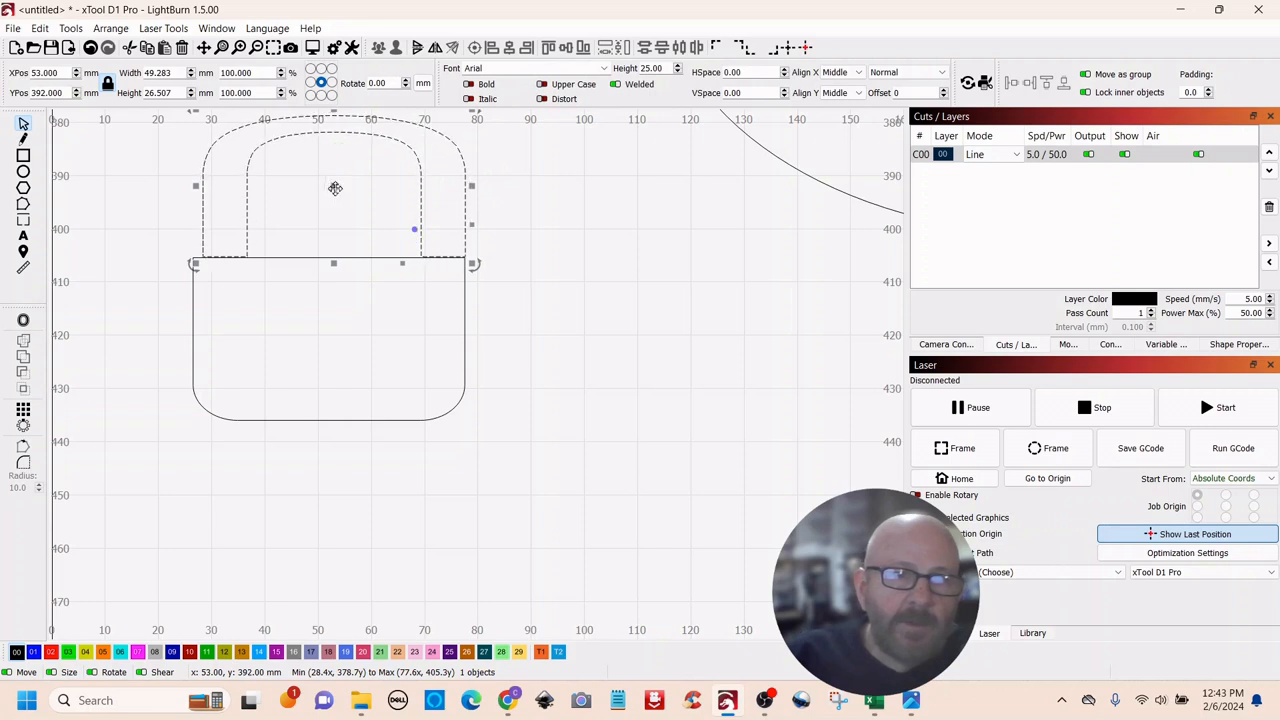
drag(335, 188, 328, 192)
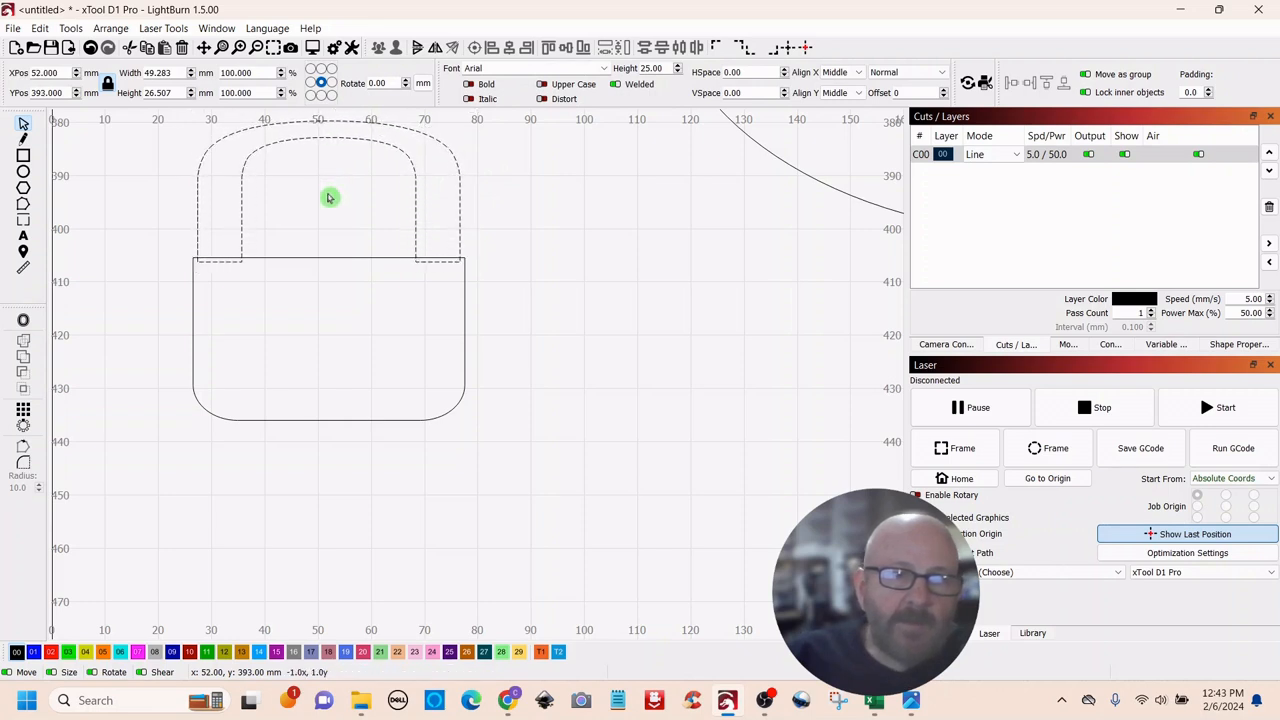
drag(330, 197, 329, 195)
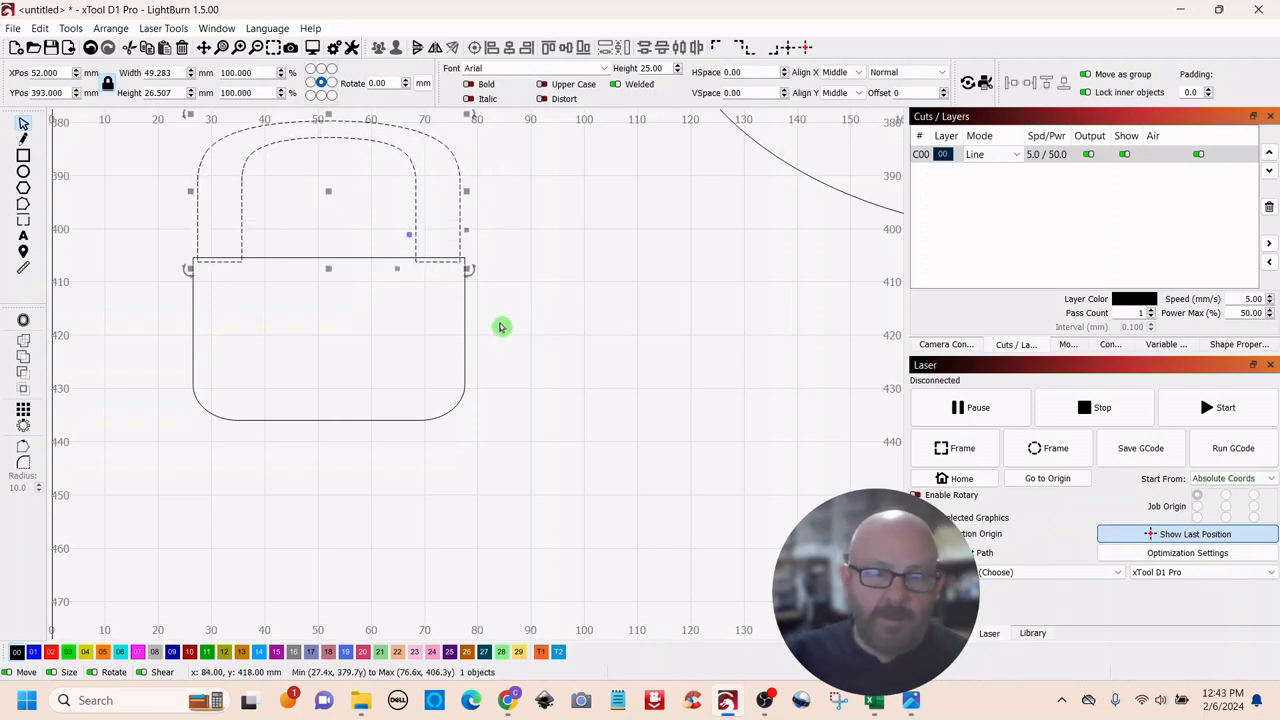
Step: Center the handle horizontally on the rounded rectangle and weld the two into one basket shape
shift+click(462, 345)
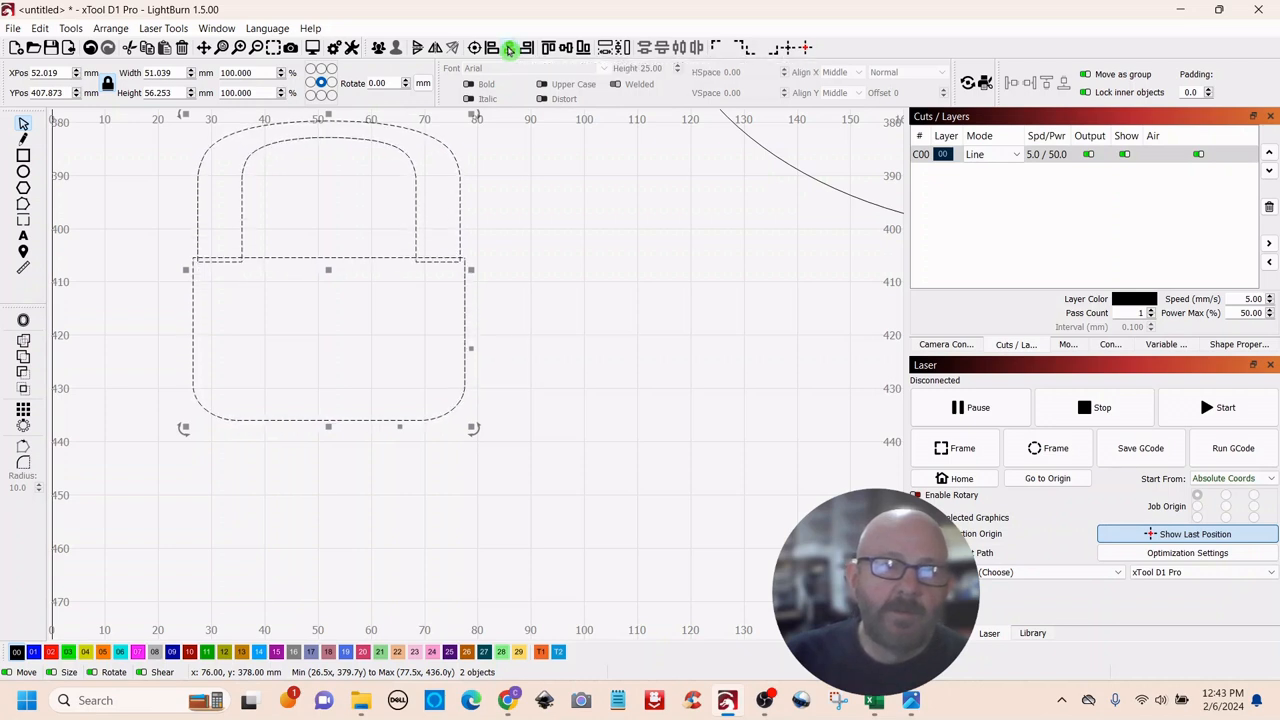
click(563, 252)
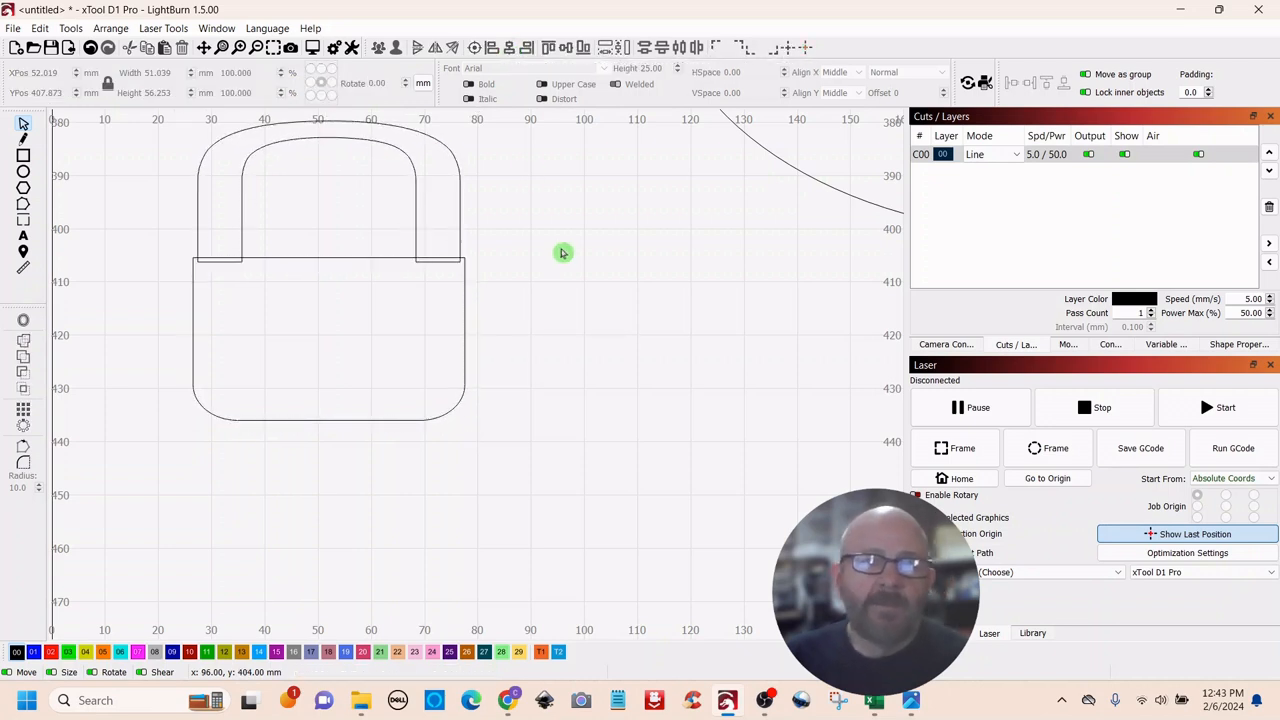
click(476, 174)
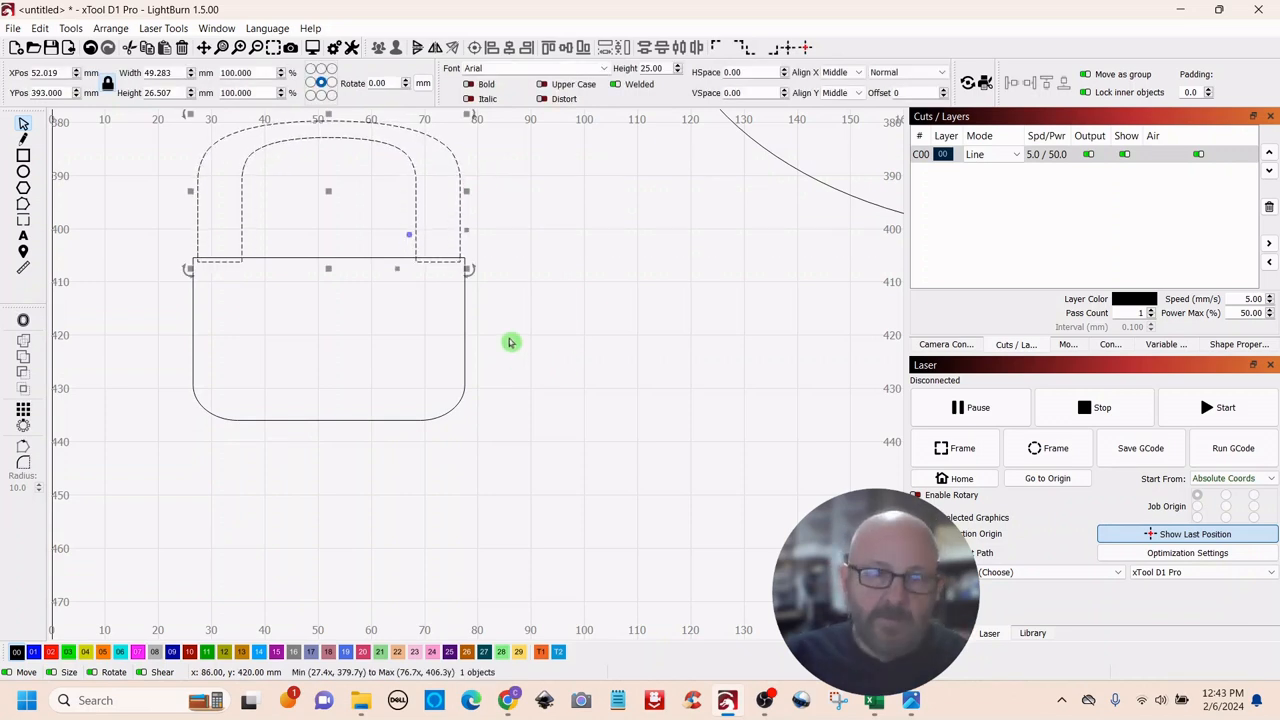
shift+click(443, 360)
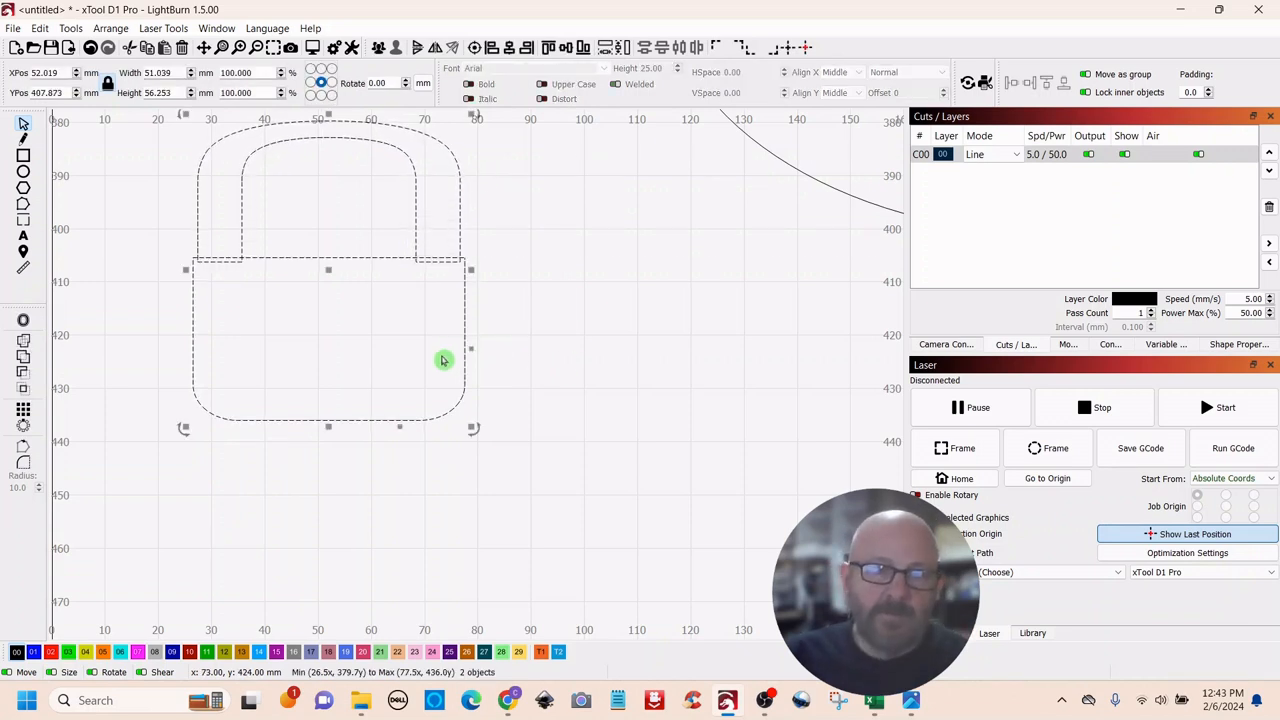
click(25, 342)
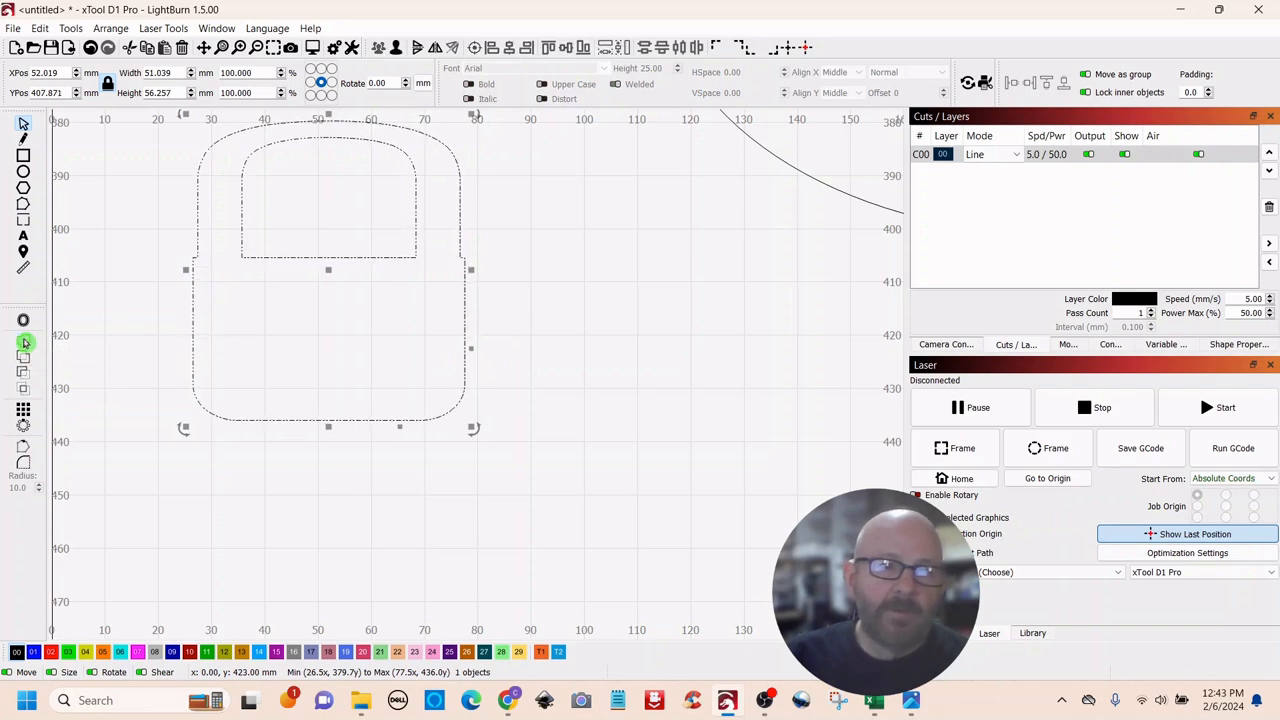
click(547, 289)
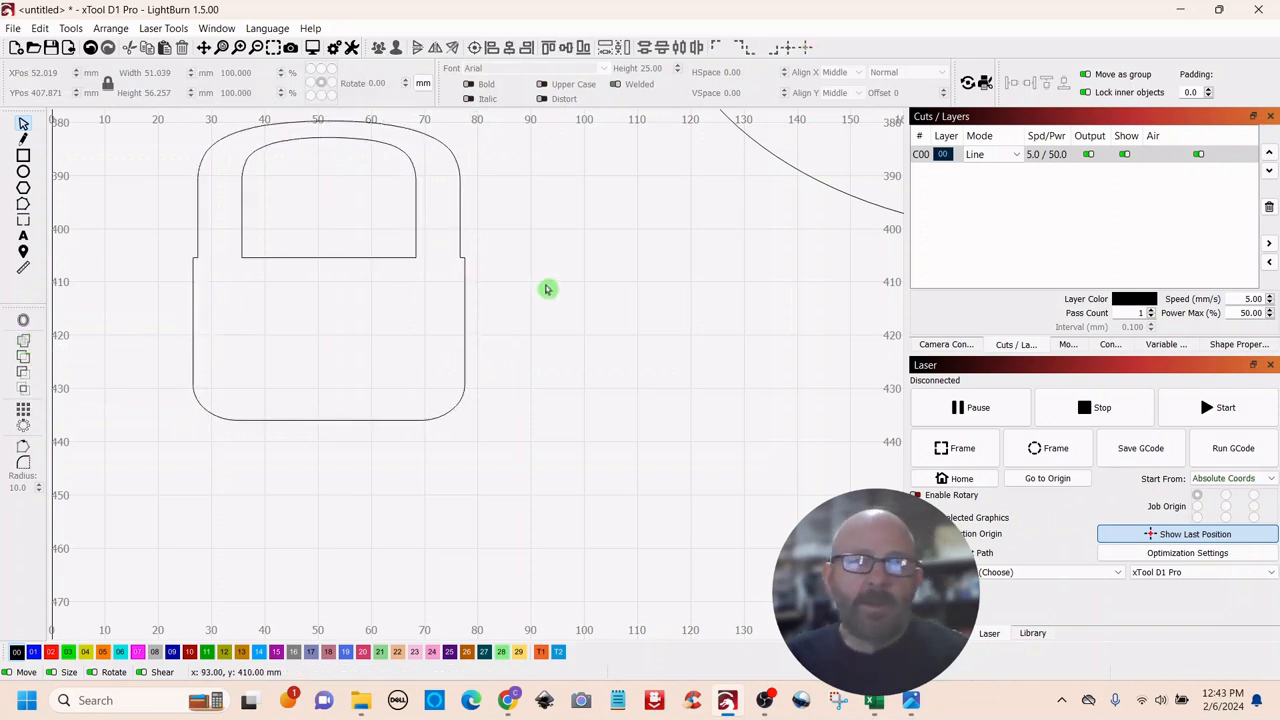
Step: Move the welded basket to X 60, Y 391 mm, to the left of the large ellipse
scroll(571, 286, down, 4)
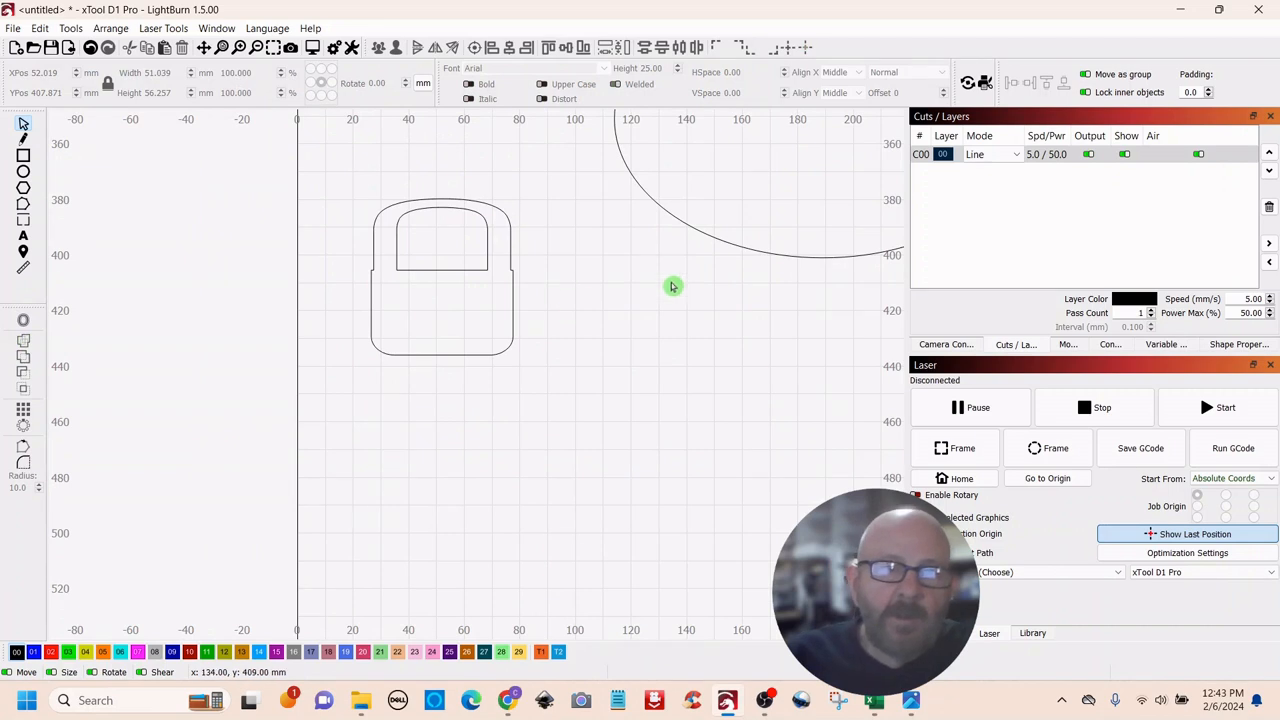
drag(660, 302, 634, 414)
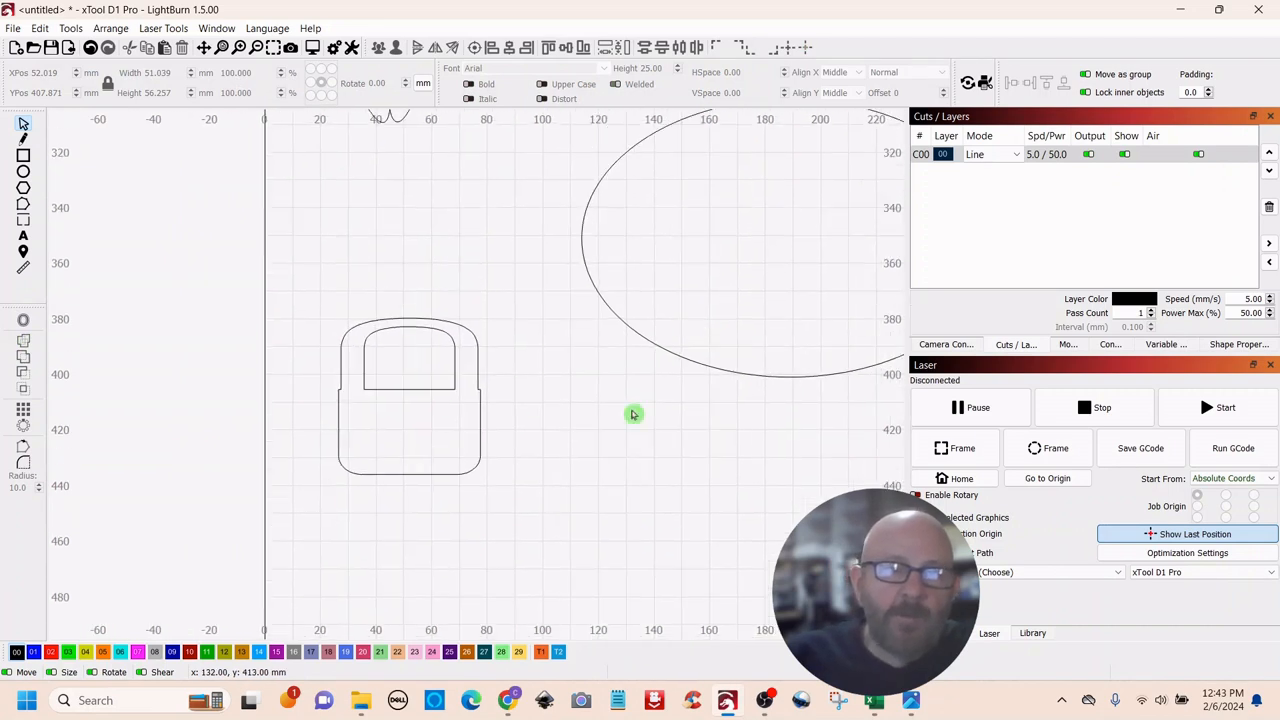
click(426, 349)
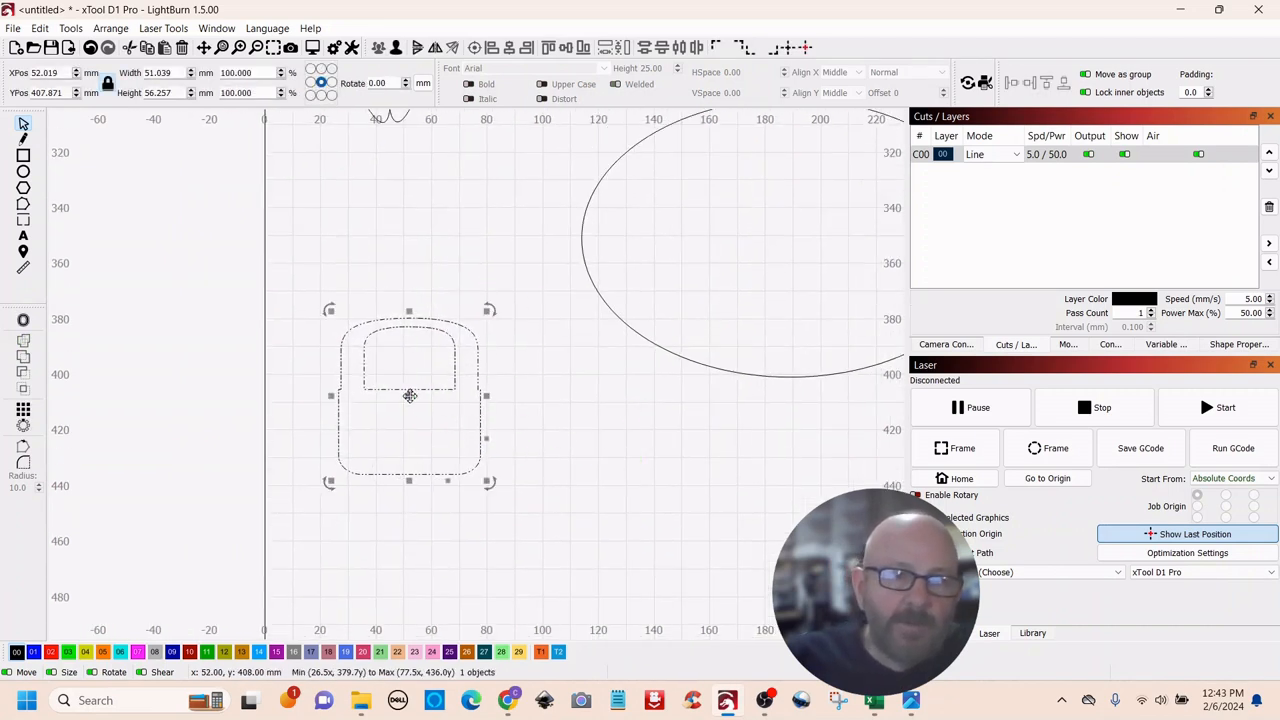
click(471, 394)
click(431, 389)
click(603, 433)
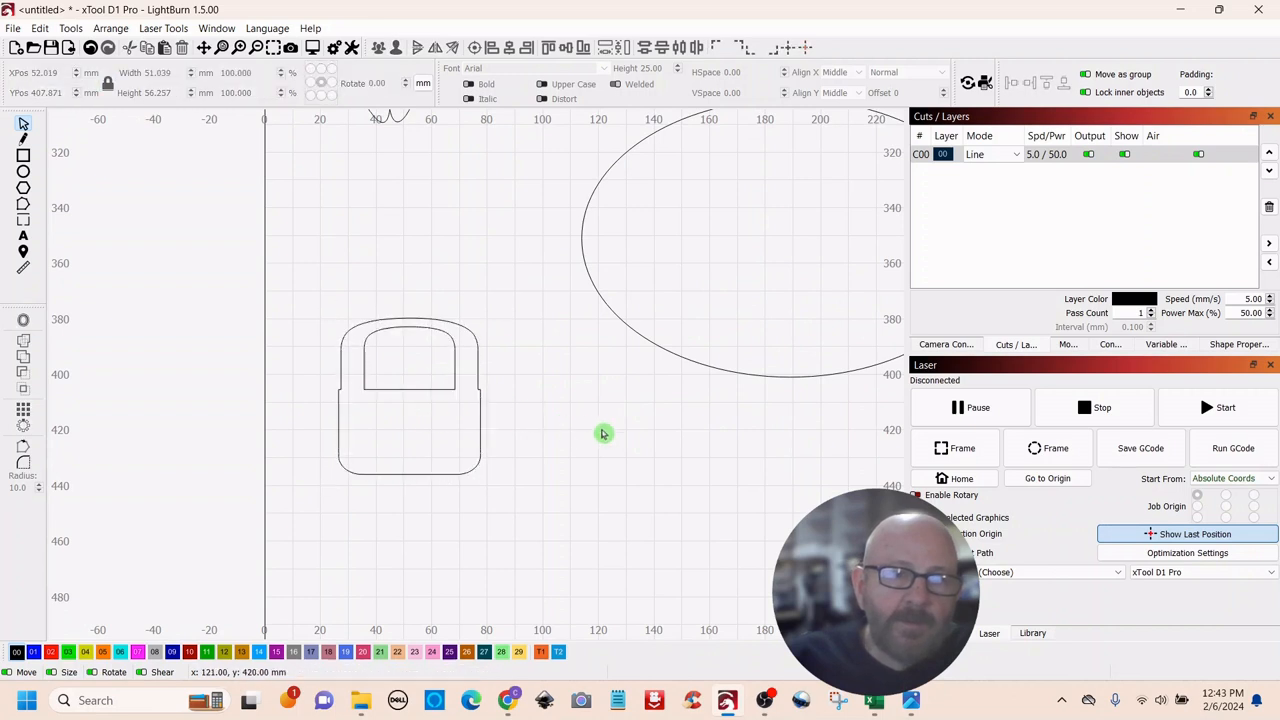
click(437, 389)
drag(412, 391, 434, 354)
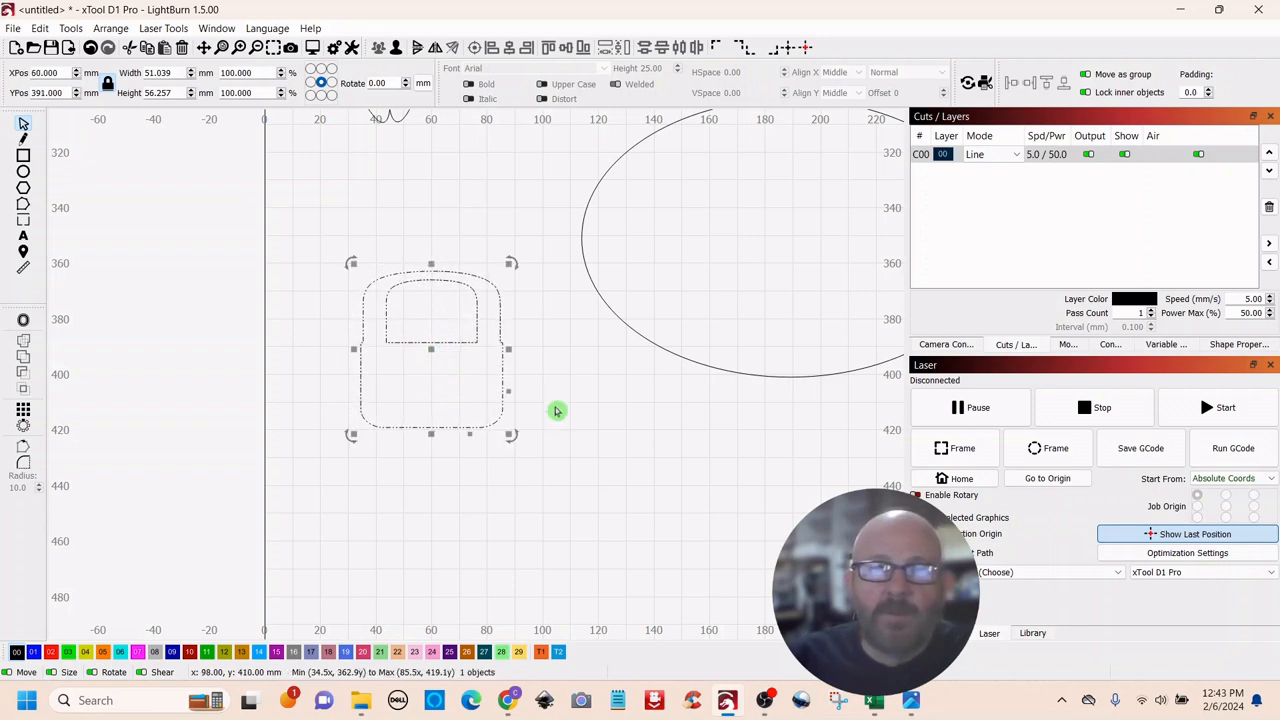
click(614, 428)
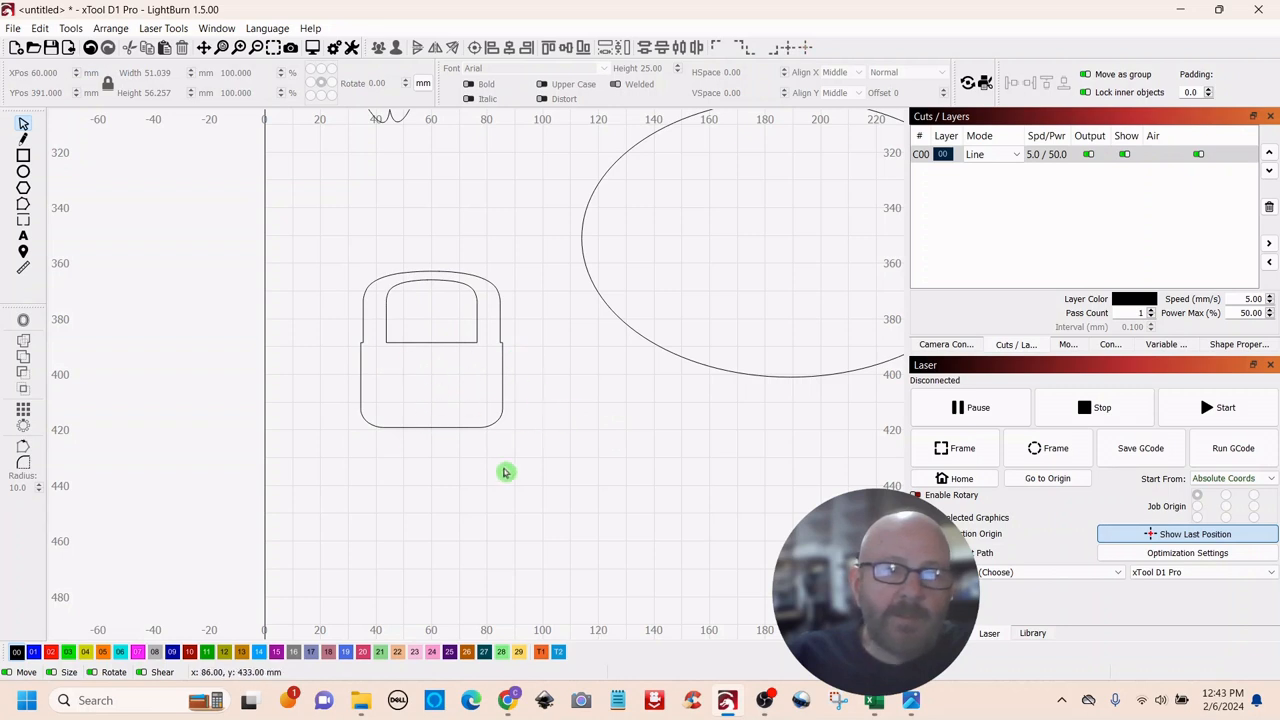
Step: Add the text XXXX in Arial, 25 mm high, in the empty area below the basket
scroll(513, 463, down, 3)
scroll(511, 463, up, 3)
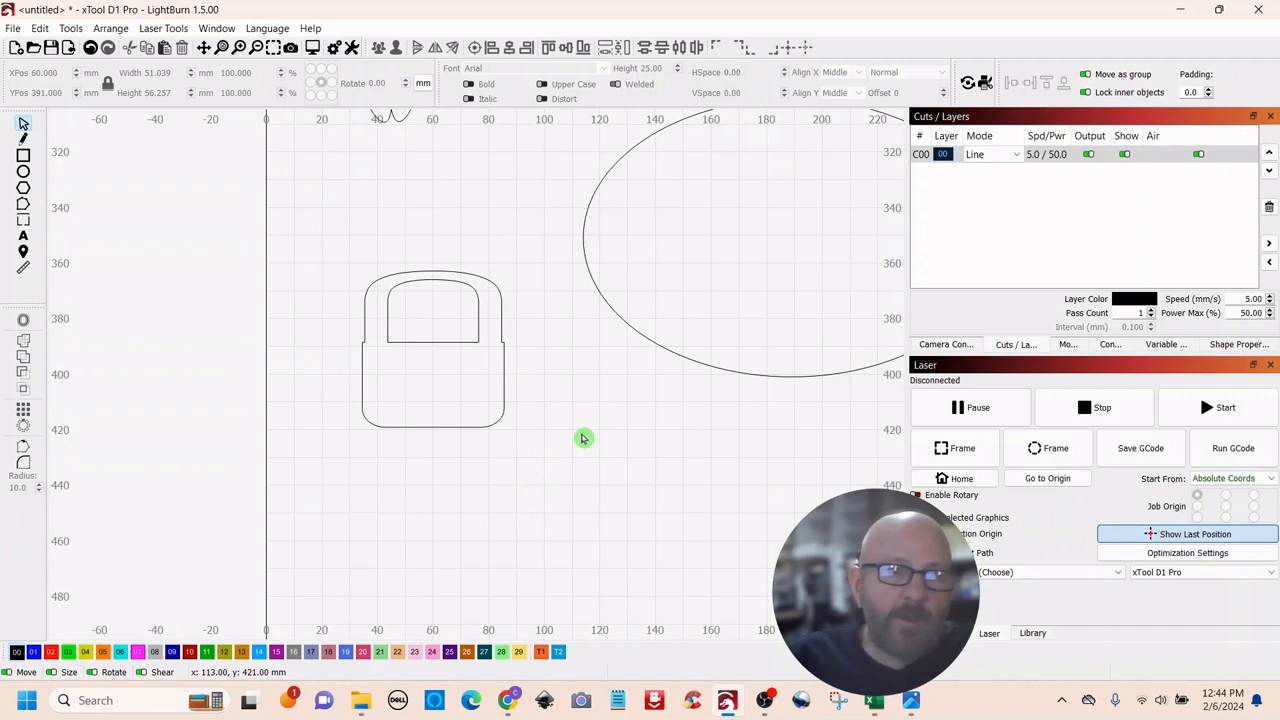
click(24, 238)
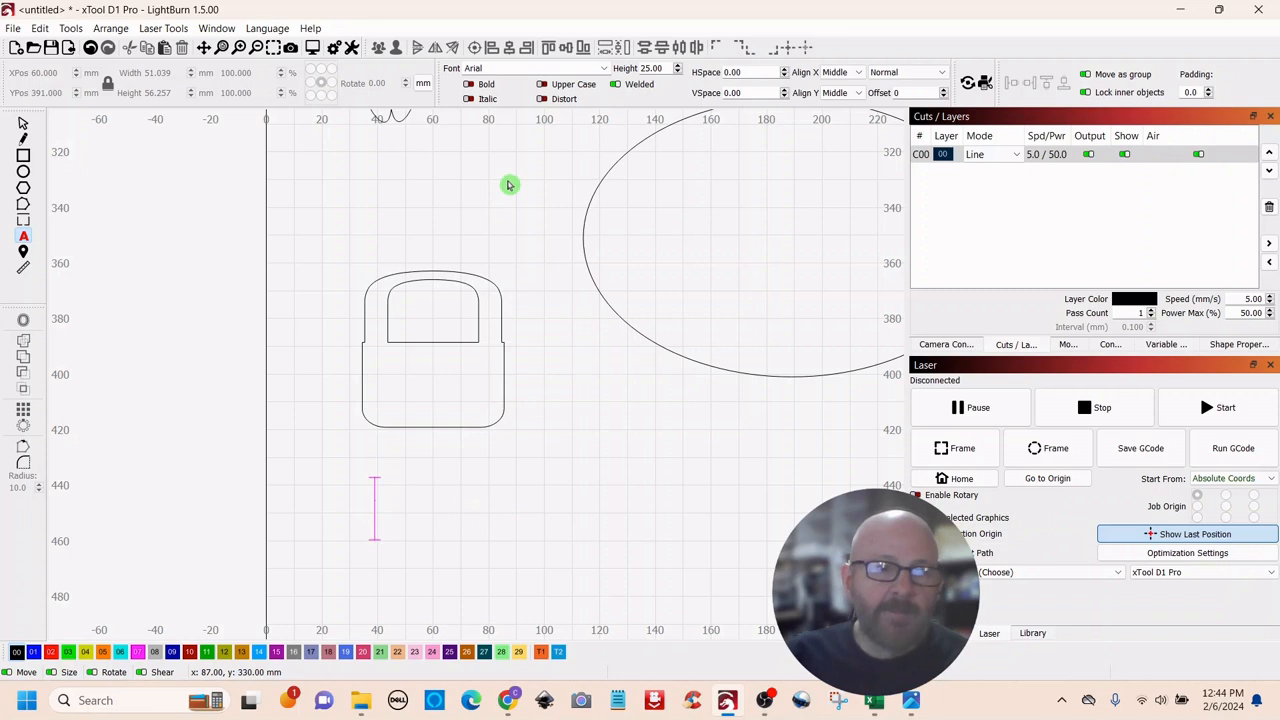
text(XXX)
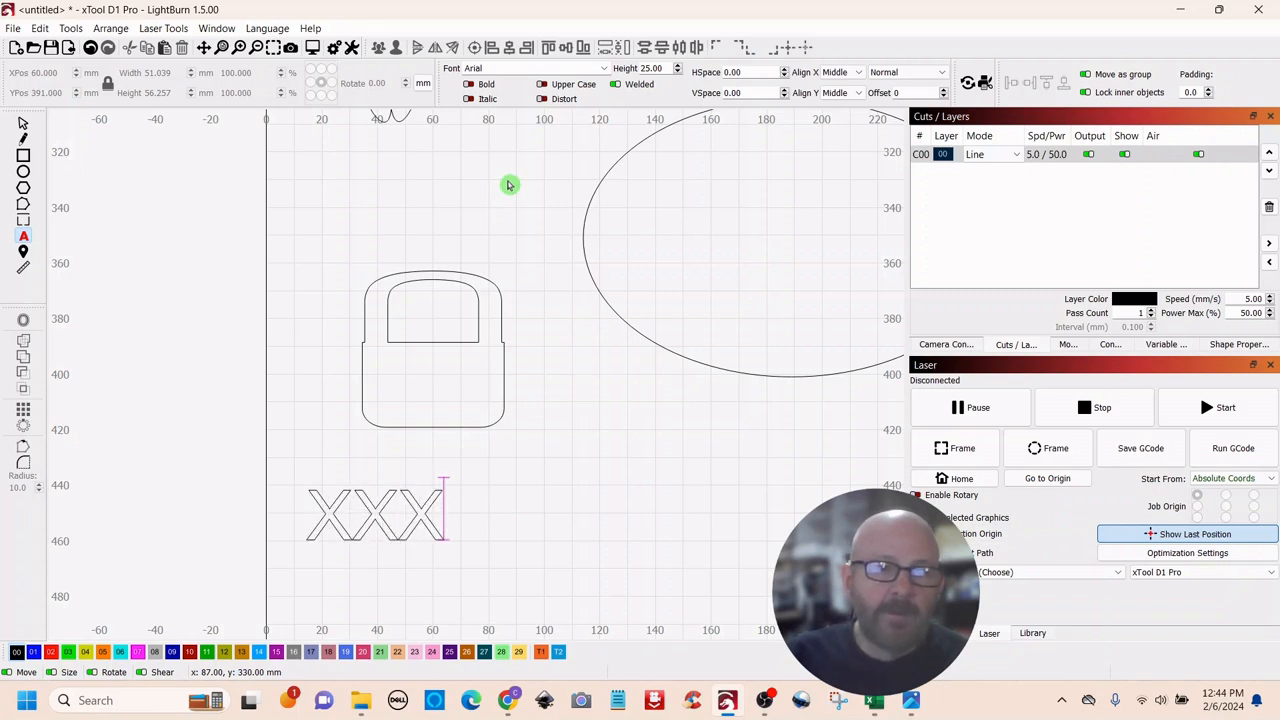
text(X)
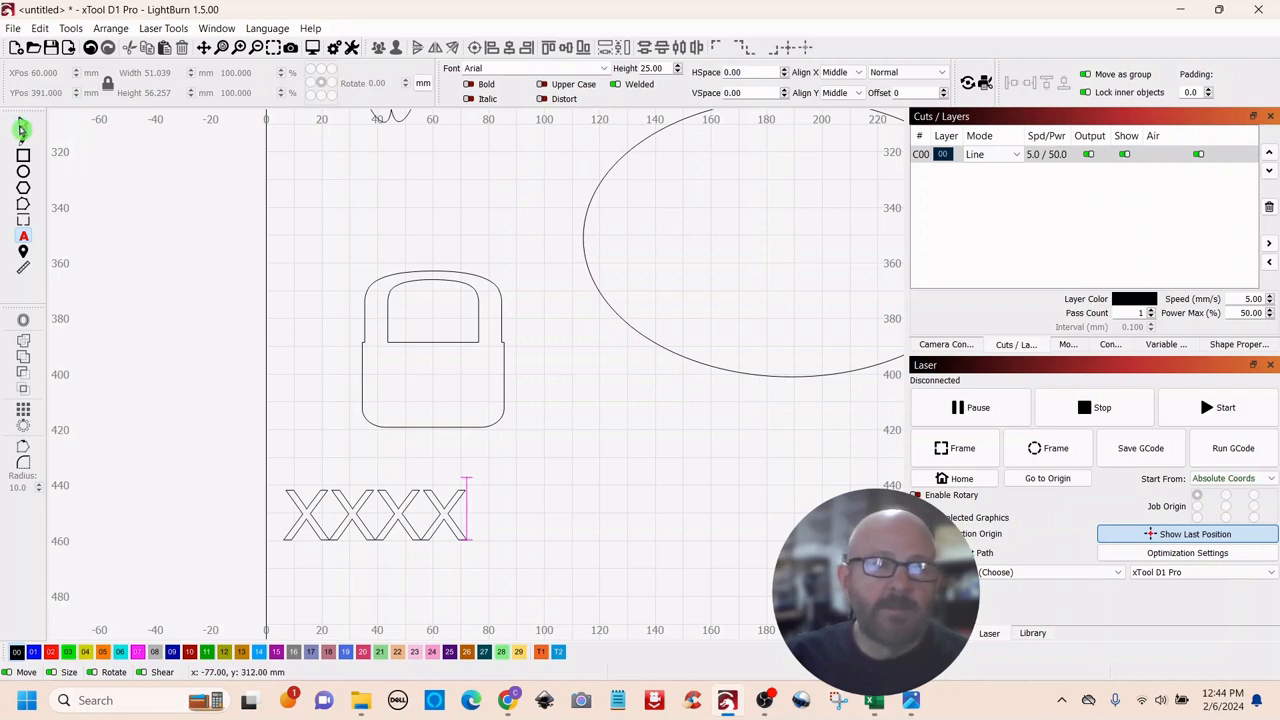
click(22, 127)
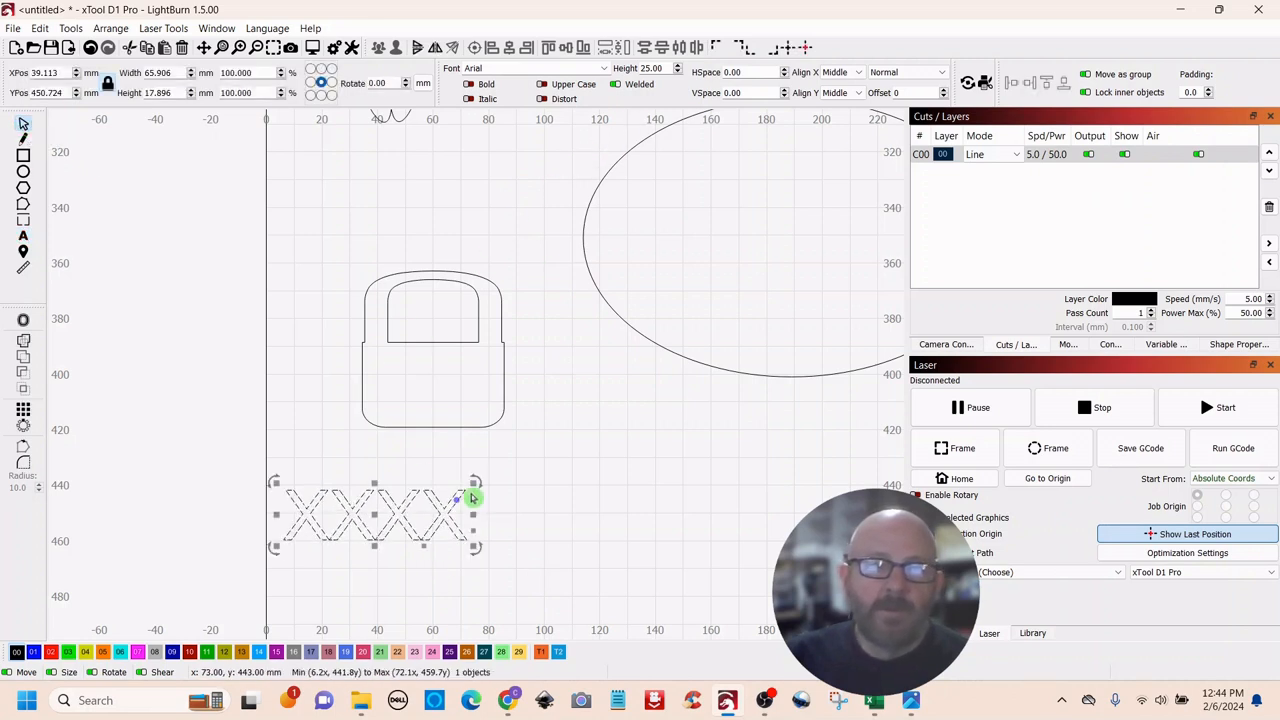
Step: Shrink the XXXX text to a height of about 11 mm and stretch it across the basket body to about 51 mm wide
drag(472, 483, 405, 501)
drag(338, 532, 431, 369)
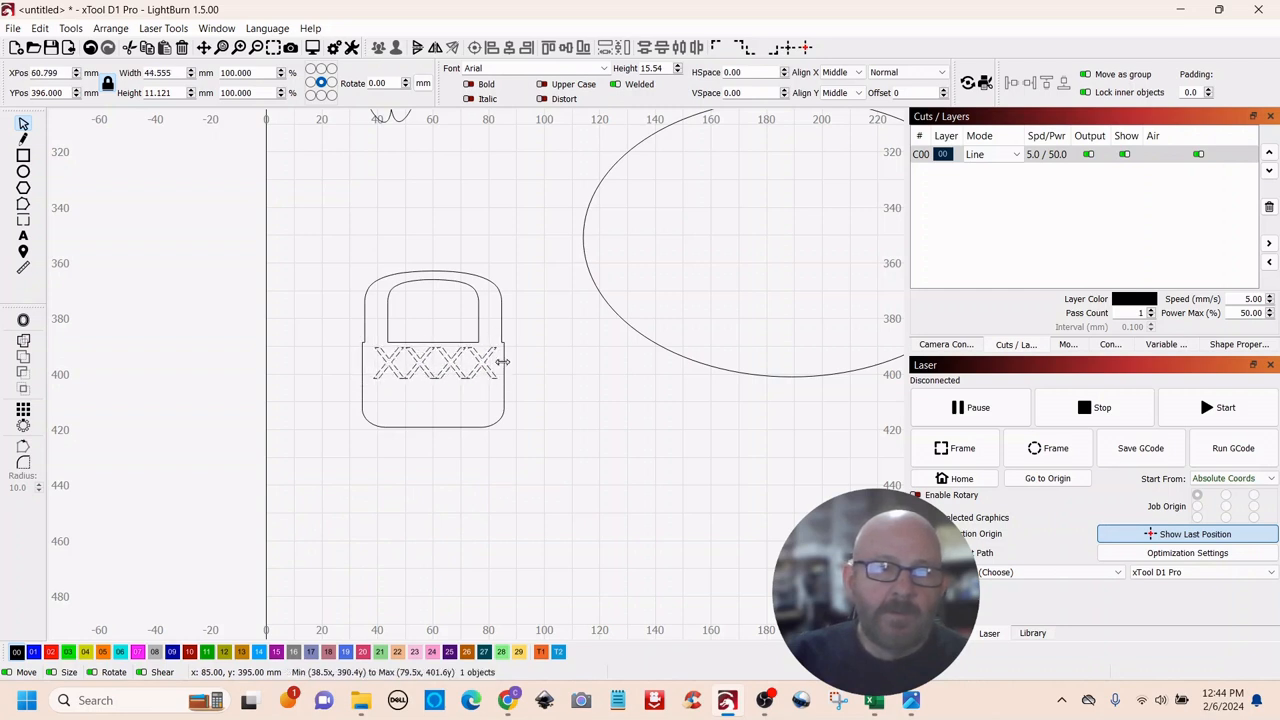
drag(437, 365, 428, 368)
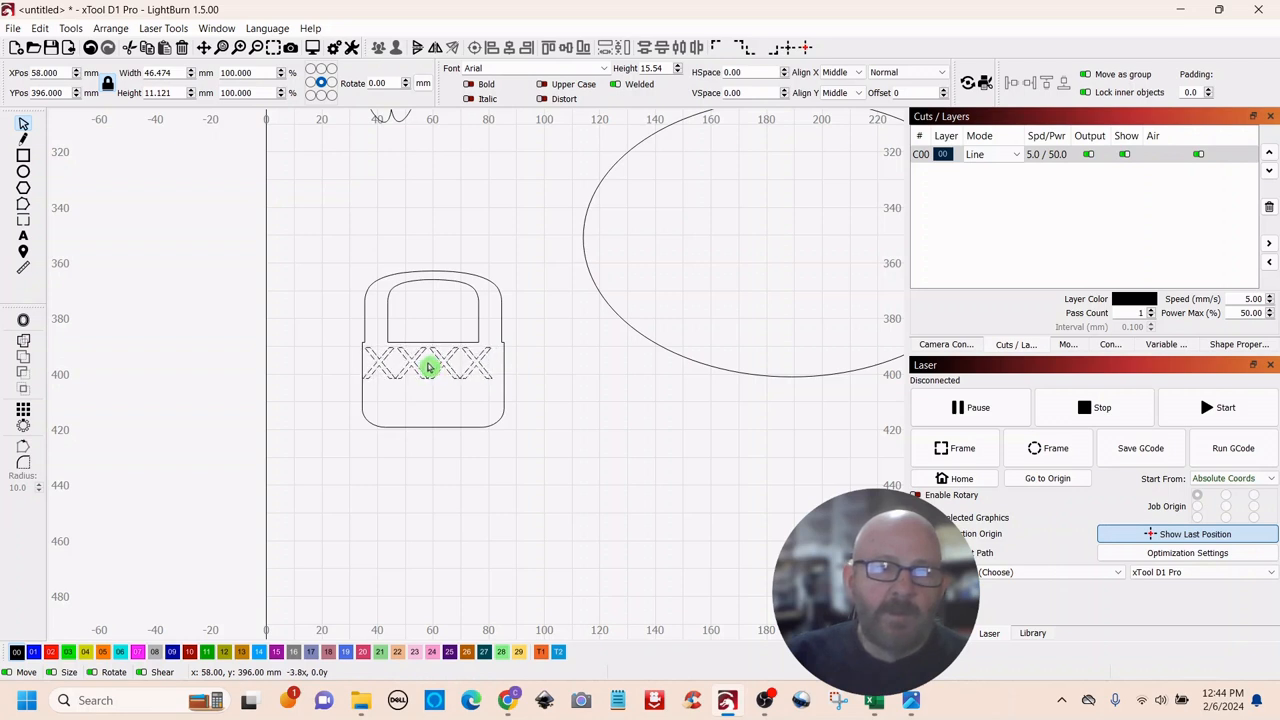
drag(428, 368, 428, 368)
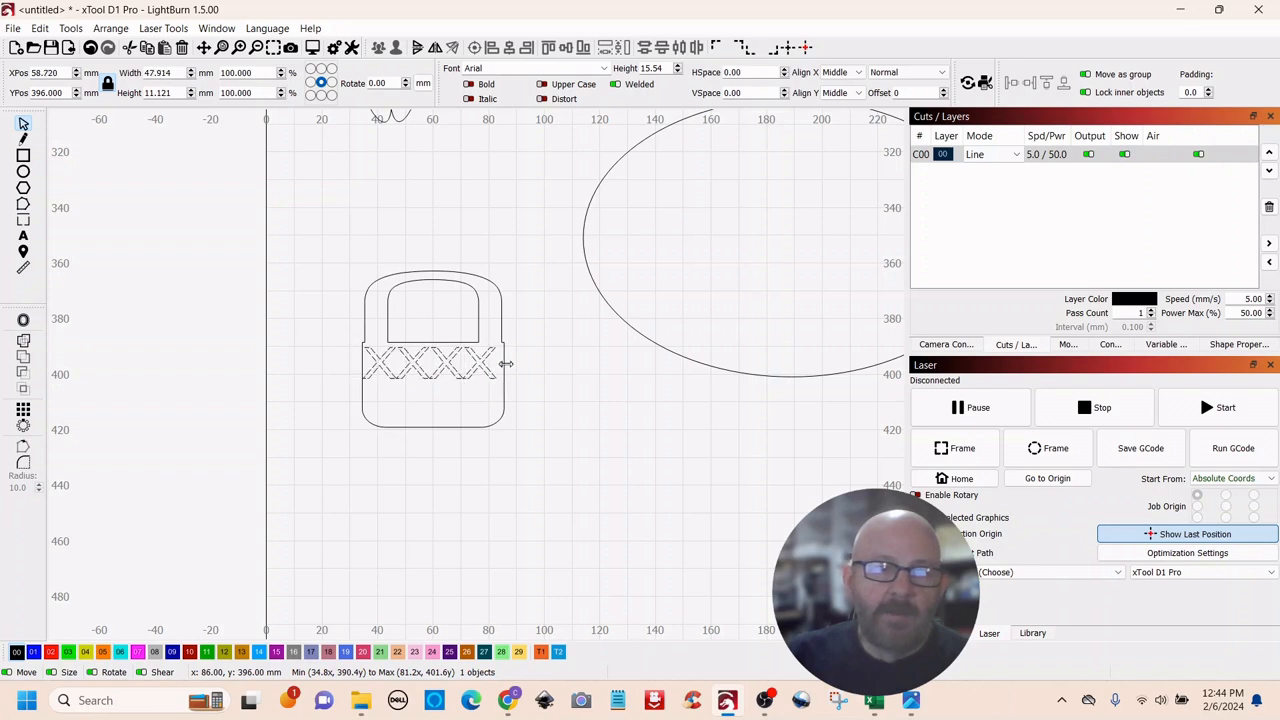
drag(515, 363, 515, 363)
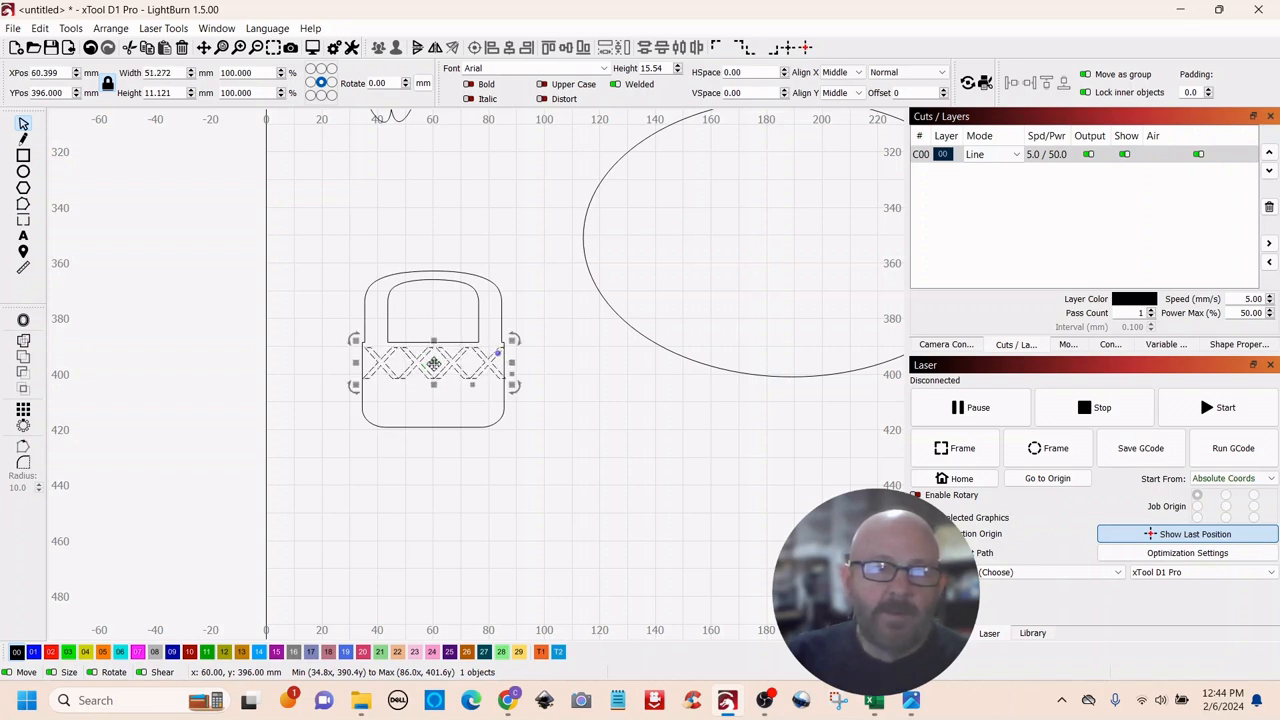
Step: Move the XXXX row below the basket and duplicate it, placing the copy directly beneath at X 57, Y 451 mm
drag(433, 365, 424, 485)
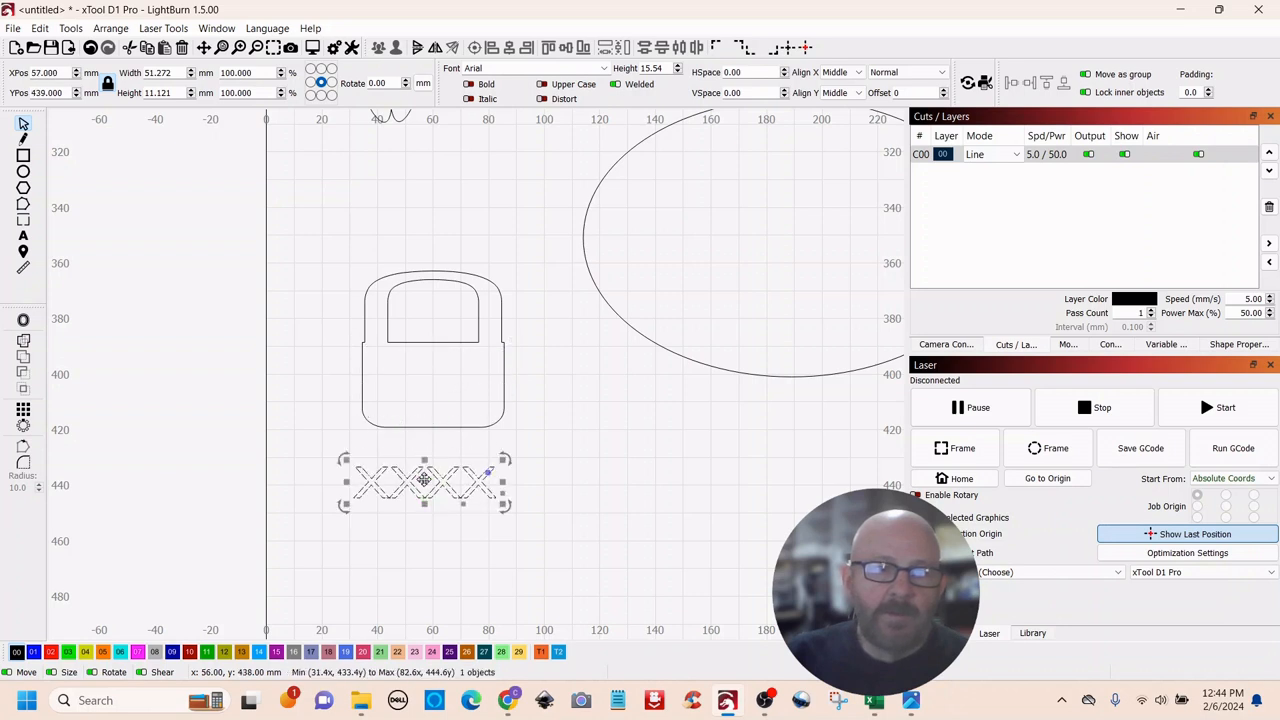
right_click(424, 485)
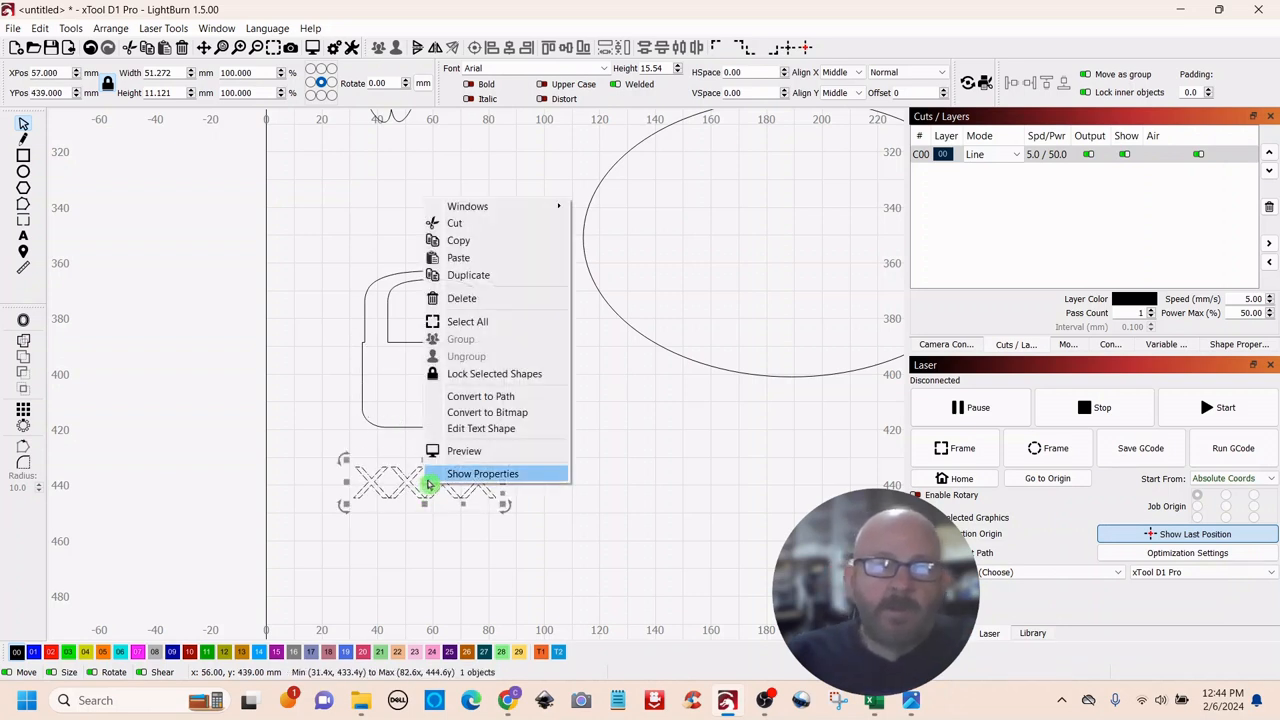
click(457, 275)
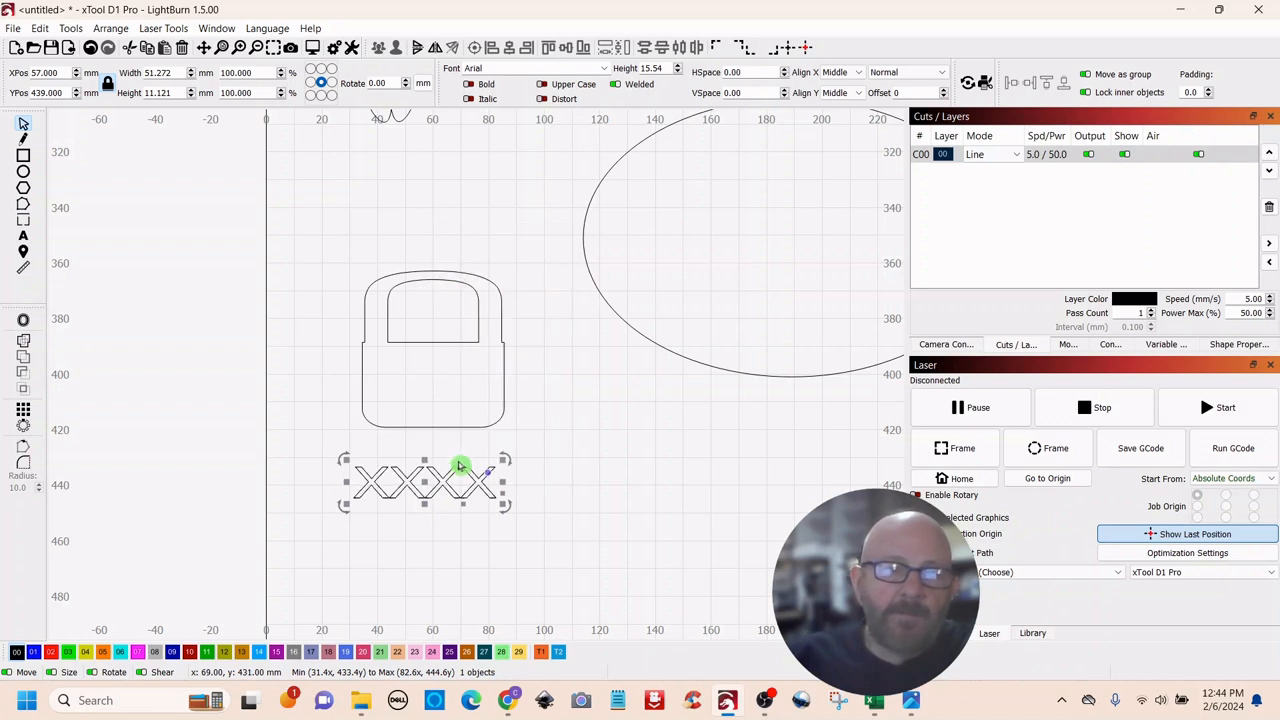
click(428, 494)
drag(420, 541, 426, 531)
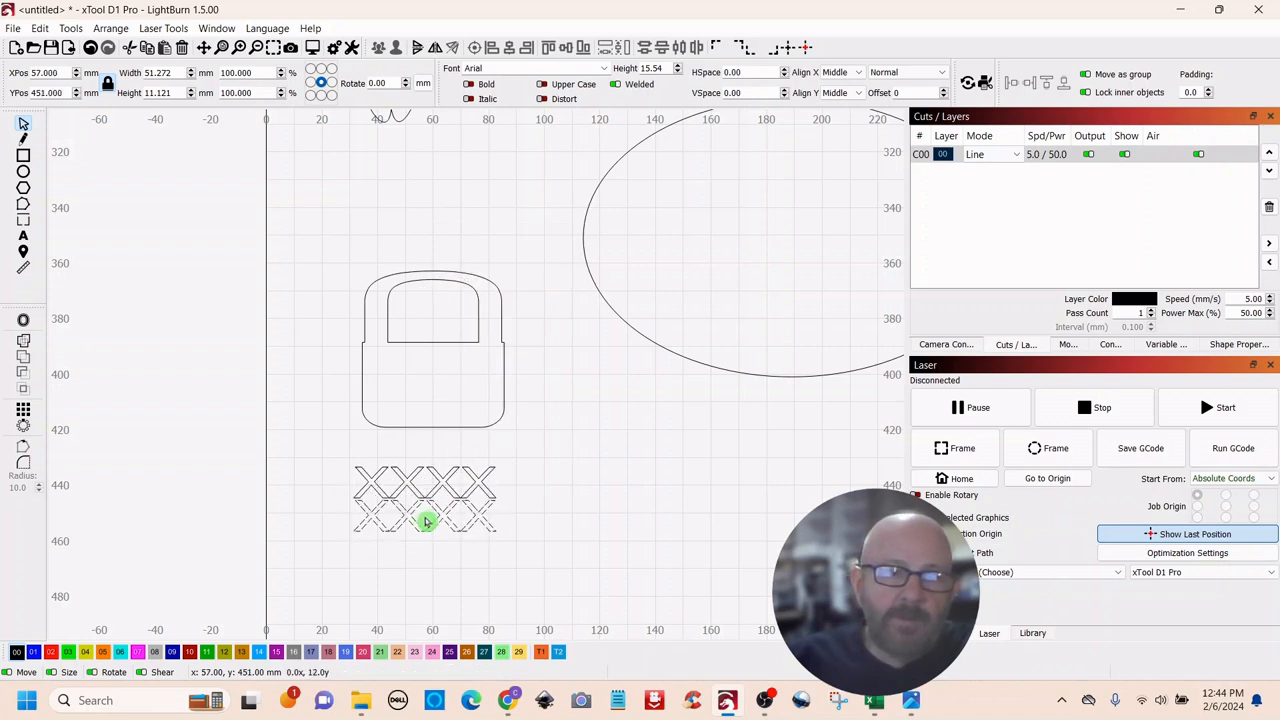
Step: Assign both XXXX rows to blue layer 01 and place that layer before layer 00 in the cut order
click(639, 491)
drag(555, 457, 340, 538)
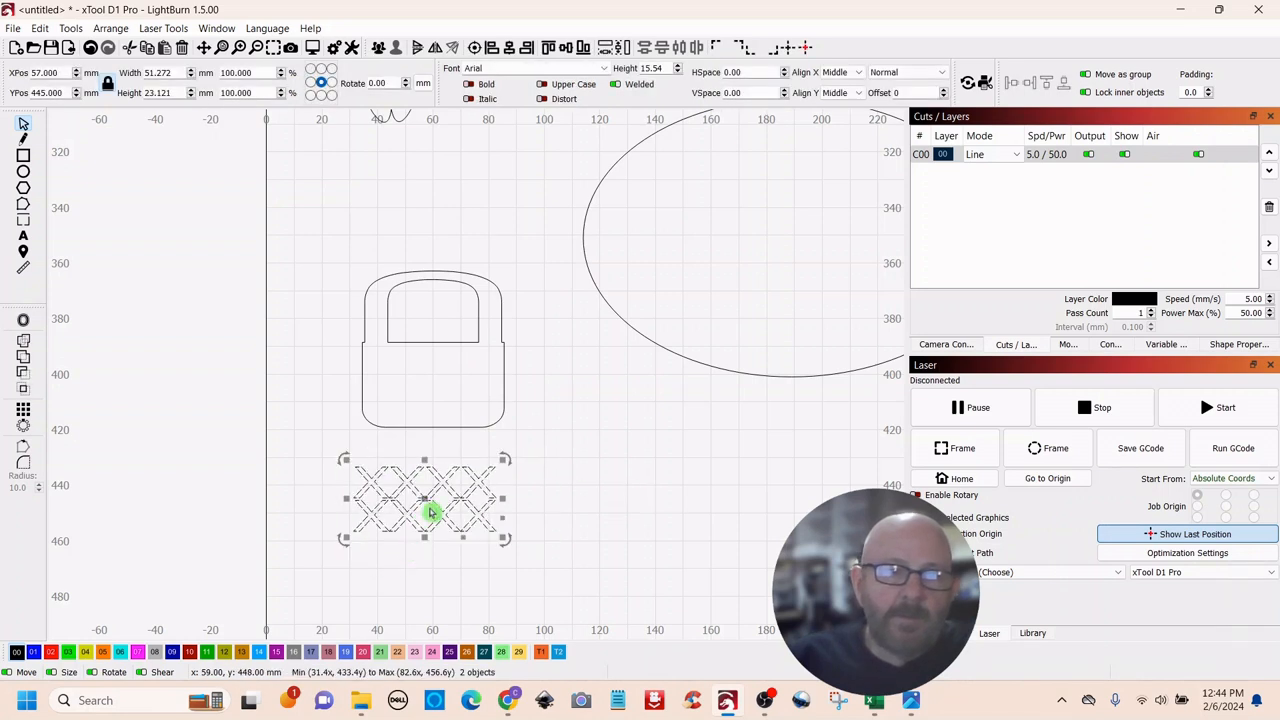
mouse_move(427, 500)
mouse_down()
mouse_move(431, 377)
mouse_move(427, 506)
mouse_up()
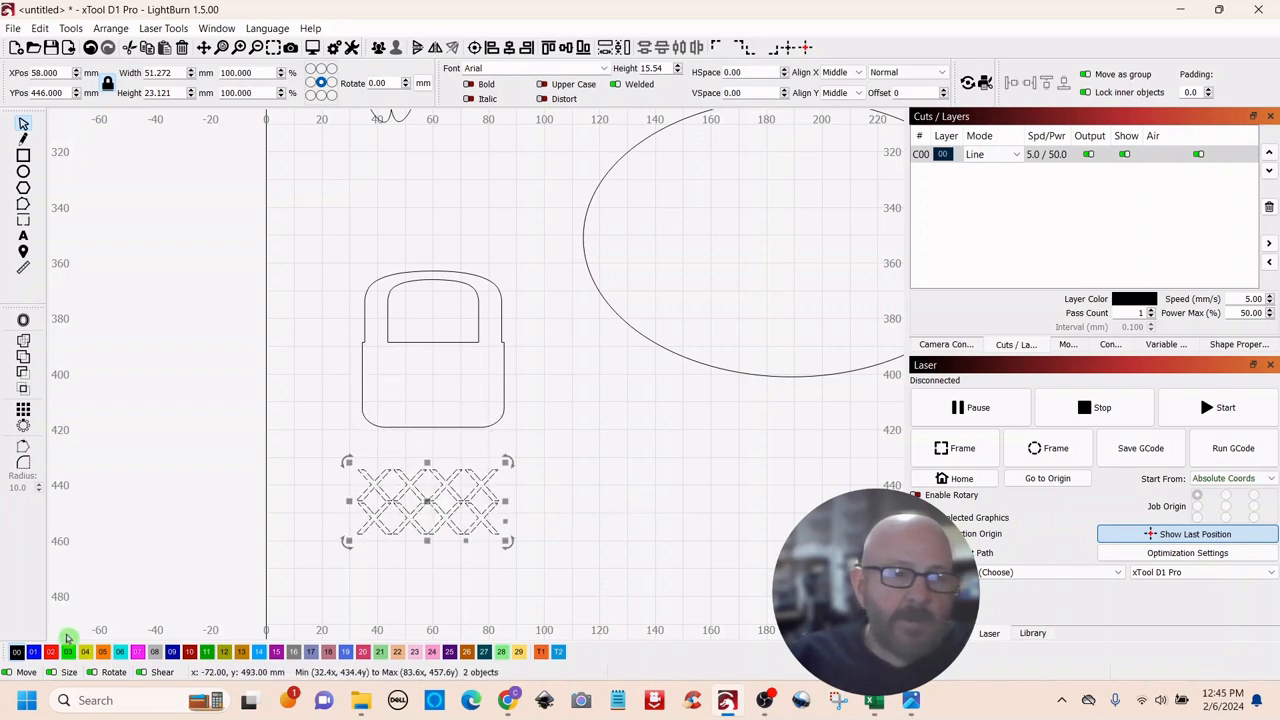
click(33, 653)
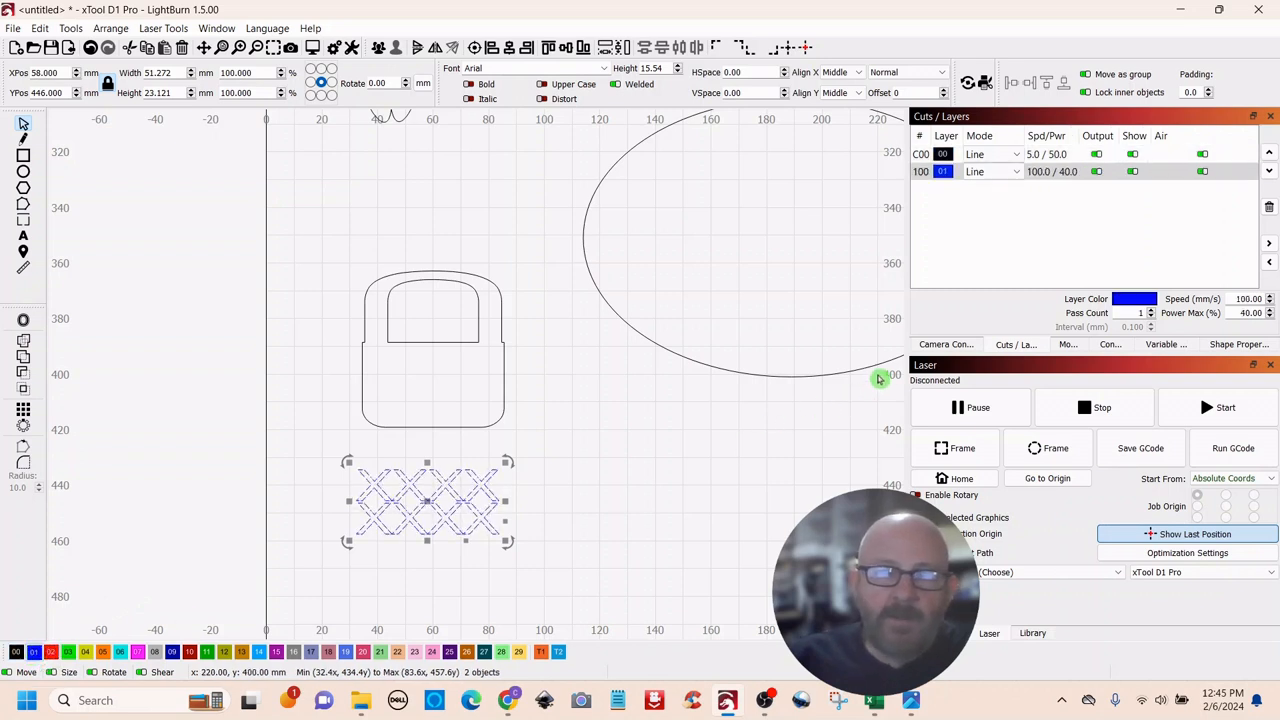
click(962, 172)
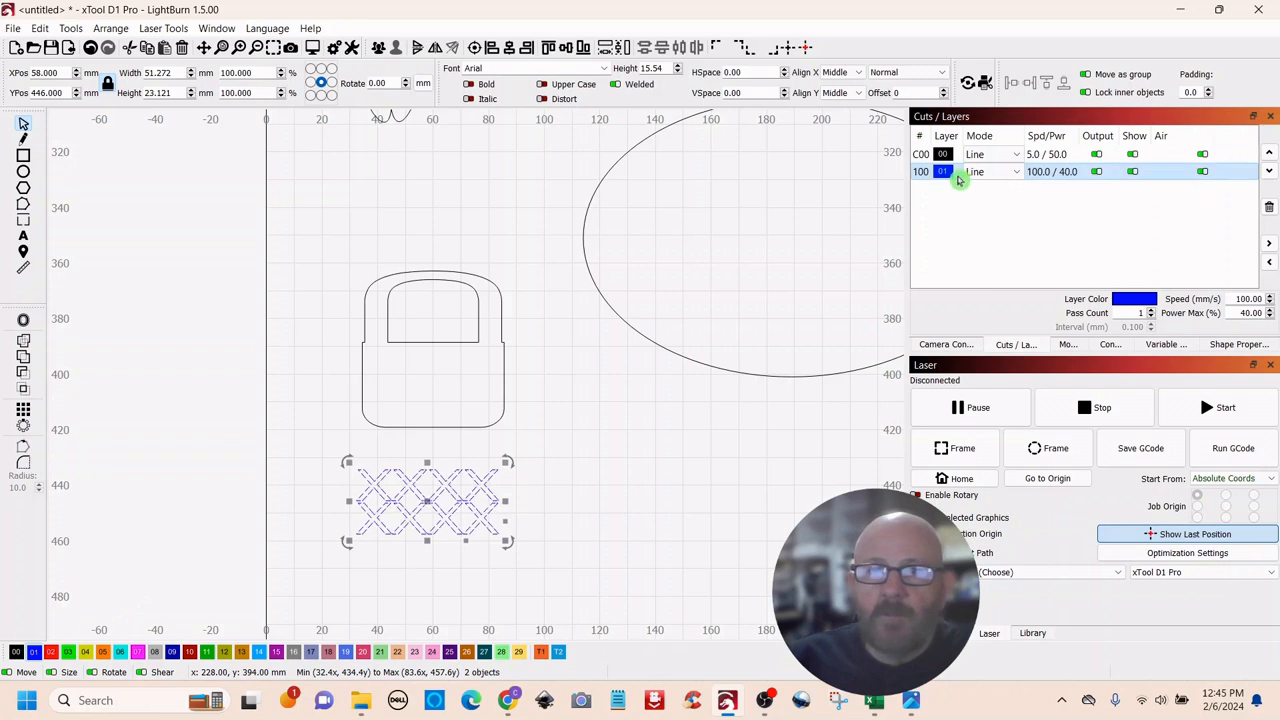
drag(940, 175, 940, 156)
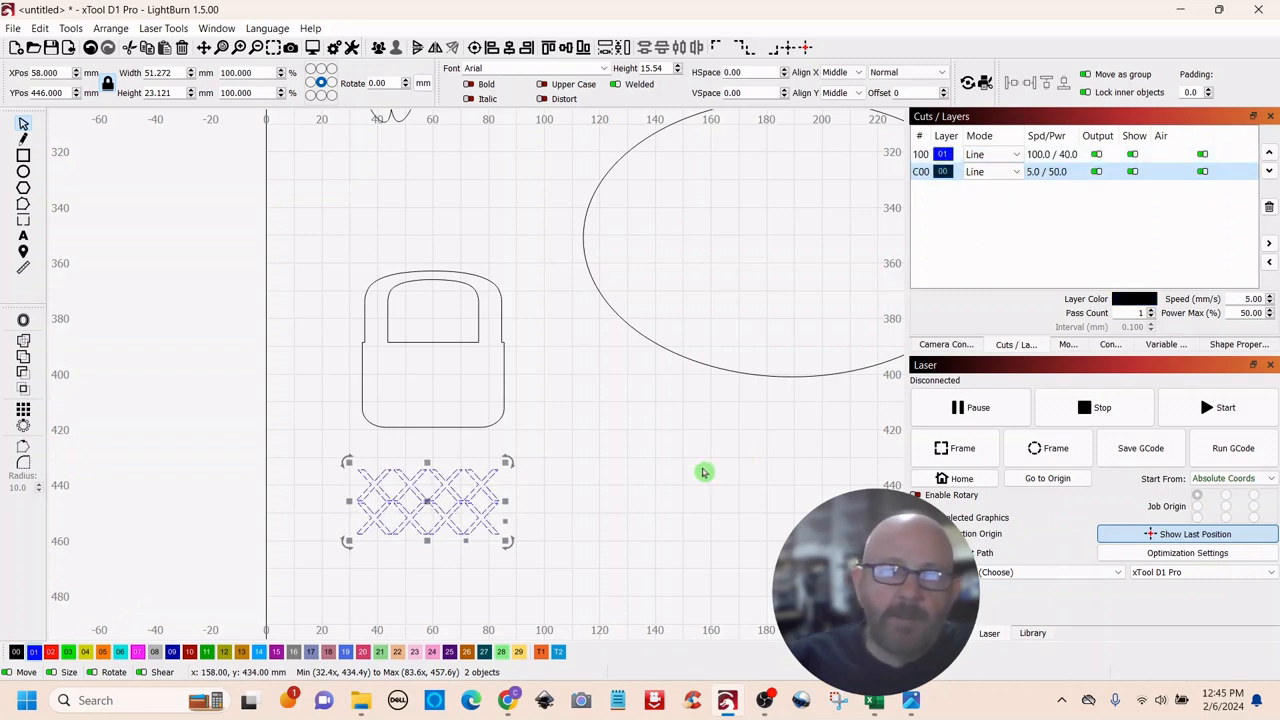
Step: Group the two XXXX rows and fit them over the basket body at X 60, Y 404 mm, about 29 mm high
right_click(427, 500)
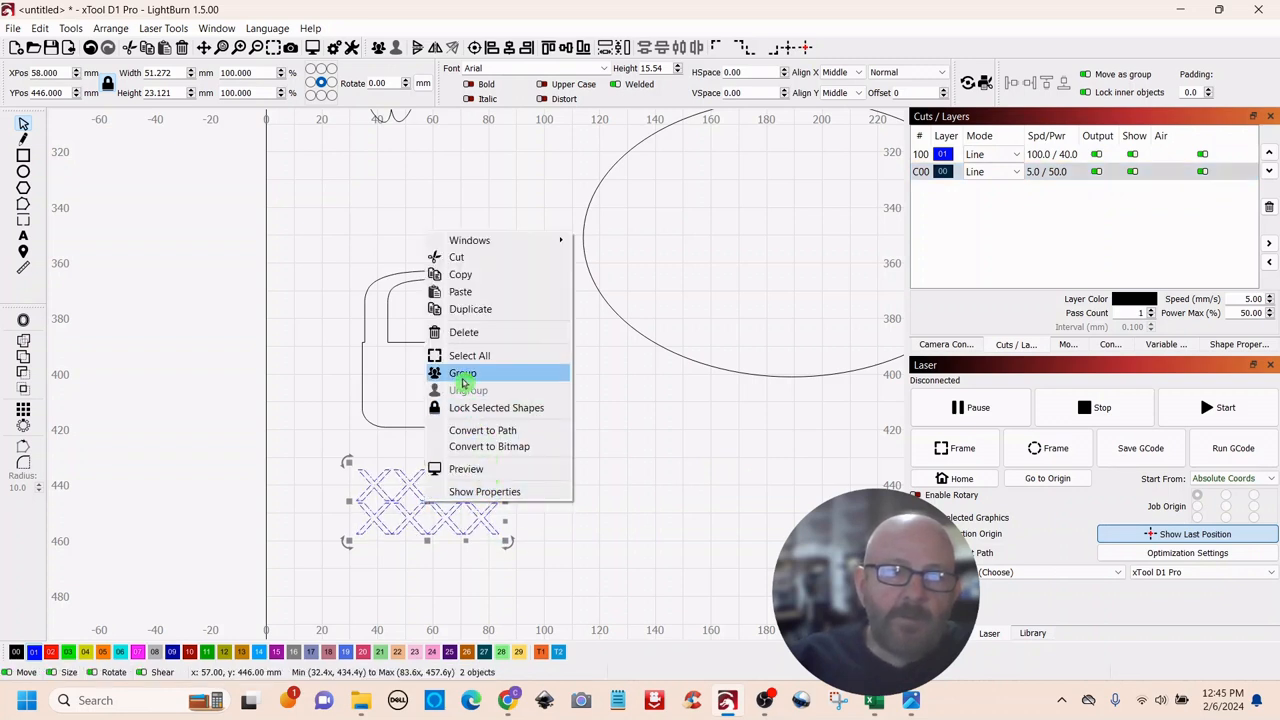
click(463, 375)
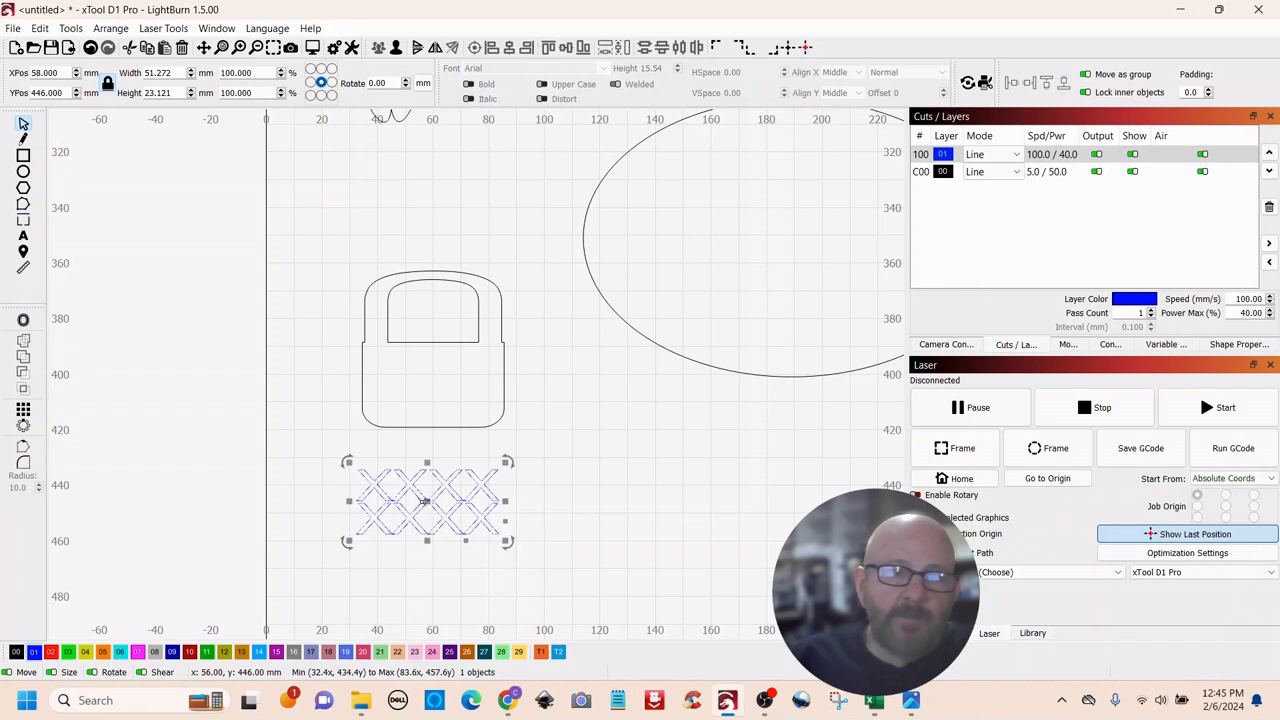
drag(427, 500, 429, 387)
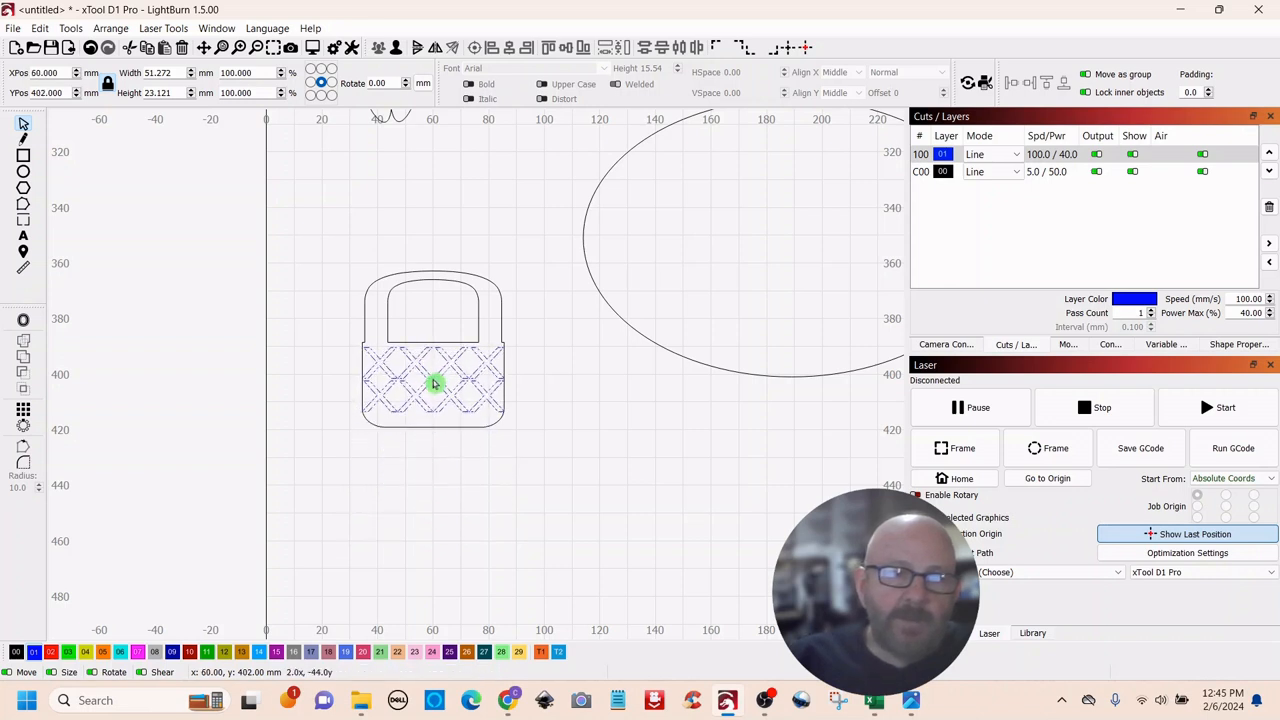
drag(434, 384, 434, 384)
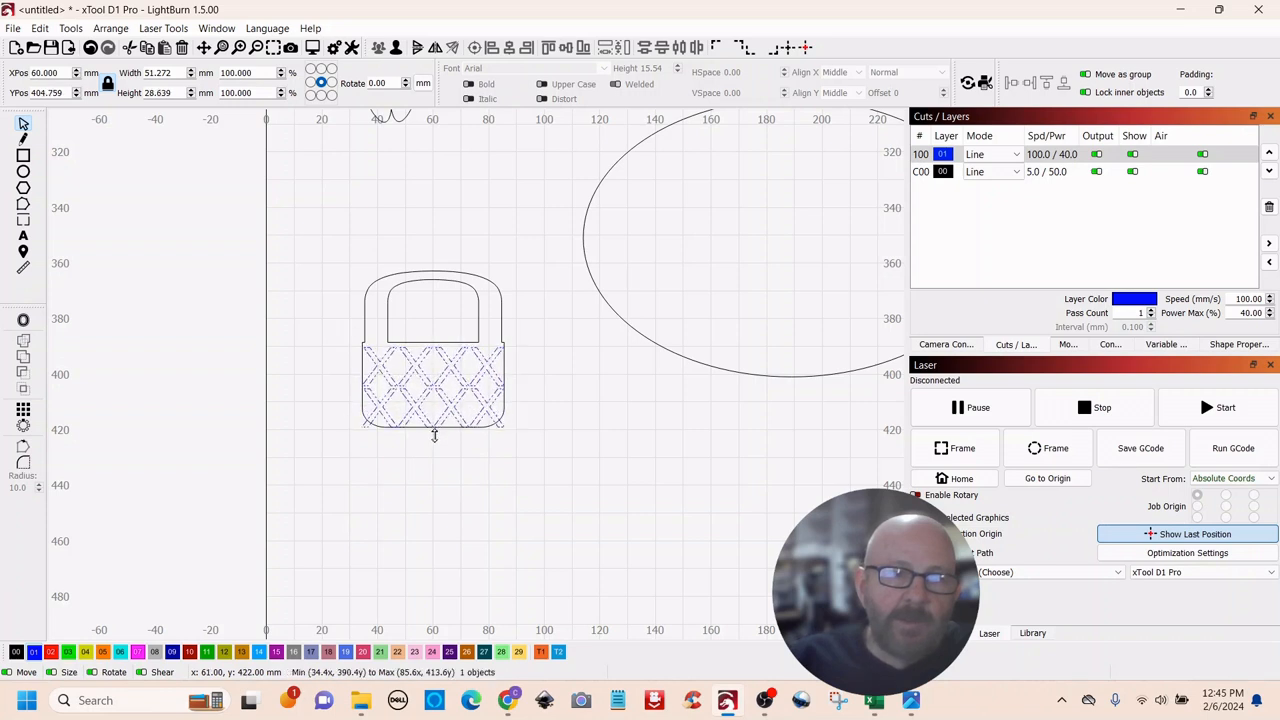
drag(434, 437, 434, 437)
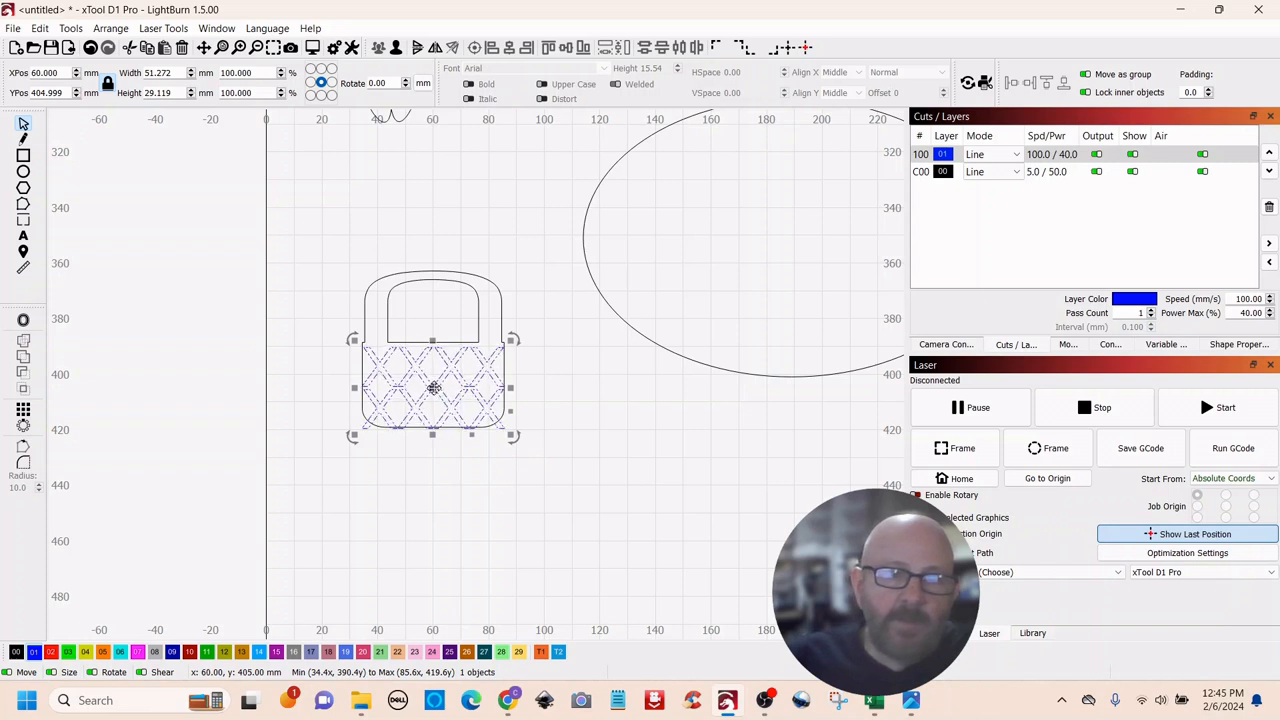
drag(434, 388, 434, 389)
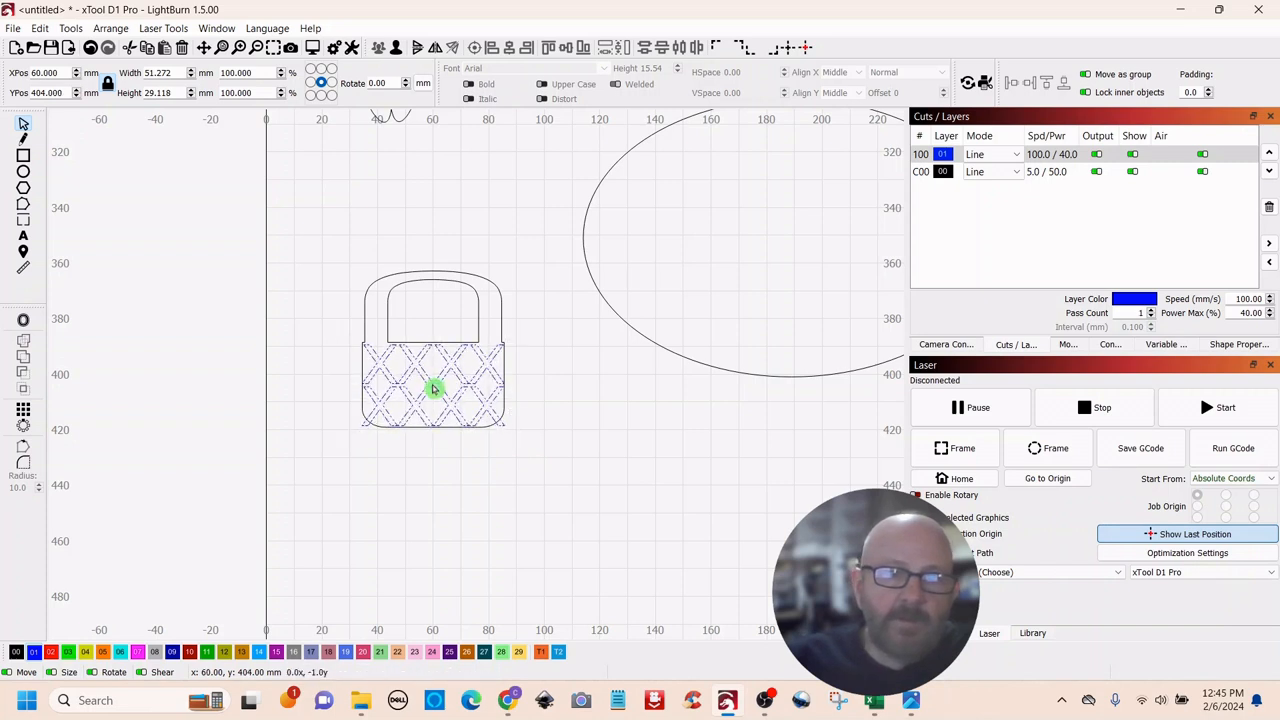
Step: Group the lattice pattern with the basket outline
click(429, 523)
drag(519, 245, 349, 500)
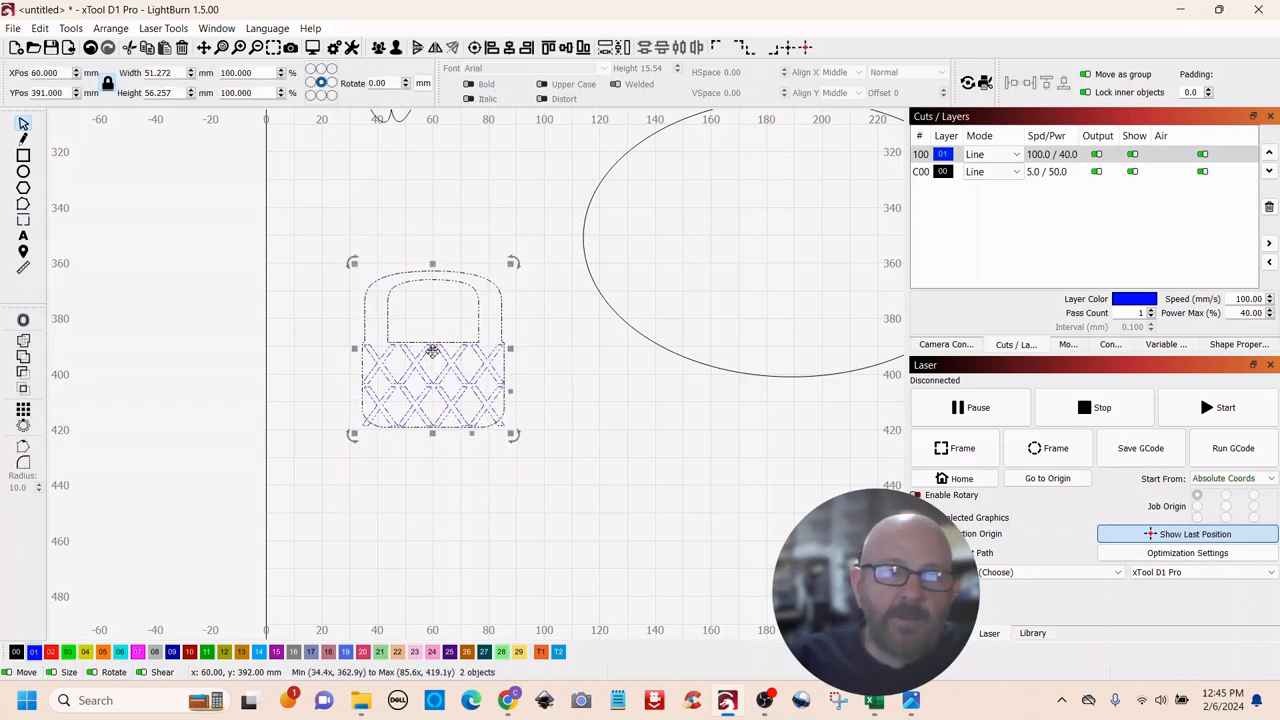
right_click(432, 350)
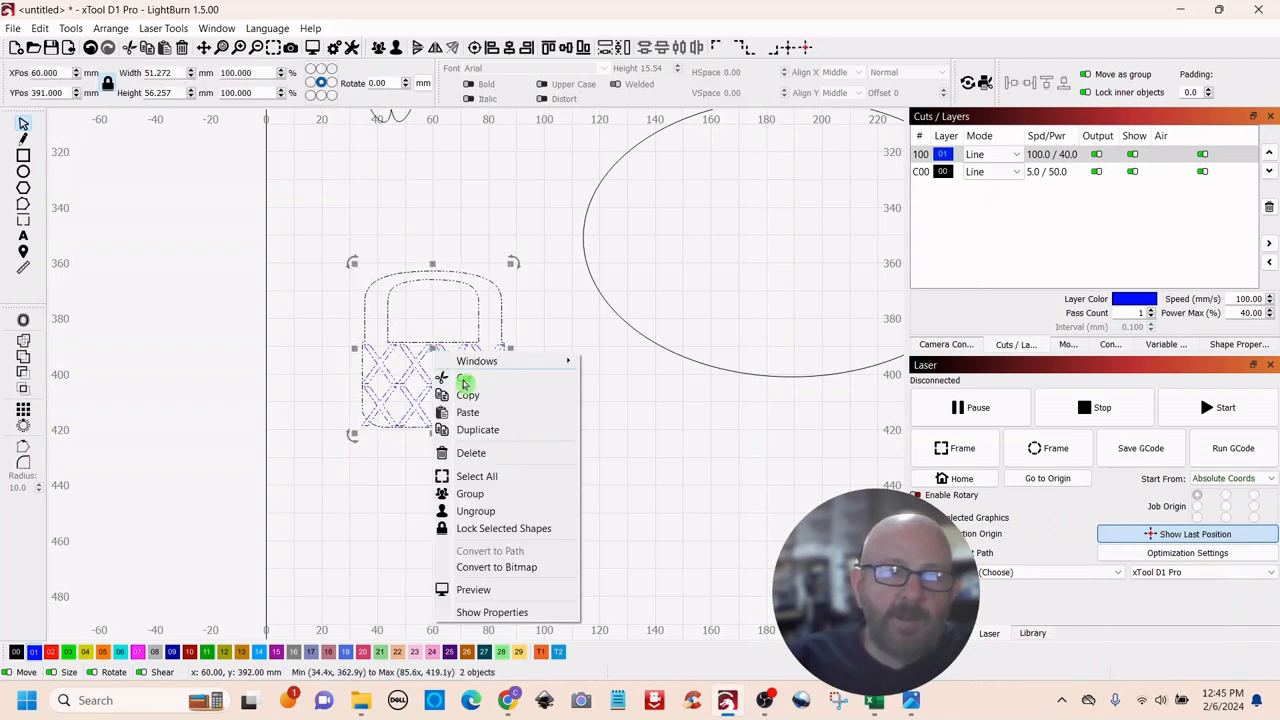
click(470, 494)
Step: Draw a horizontal rectangle about 39 by 11 mm across the middle of the small ellipse
scroll(571, 474, down, 5)
drag(739, 531, 557, 534)
scroll(571, 517, up, 3)
drag(504, 474, 630, 572)
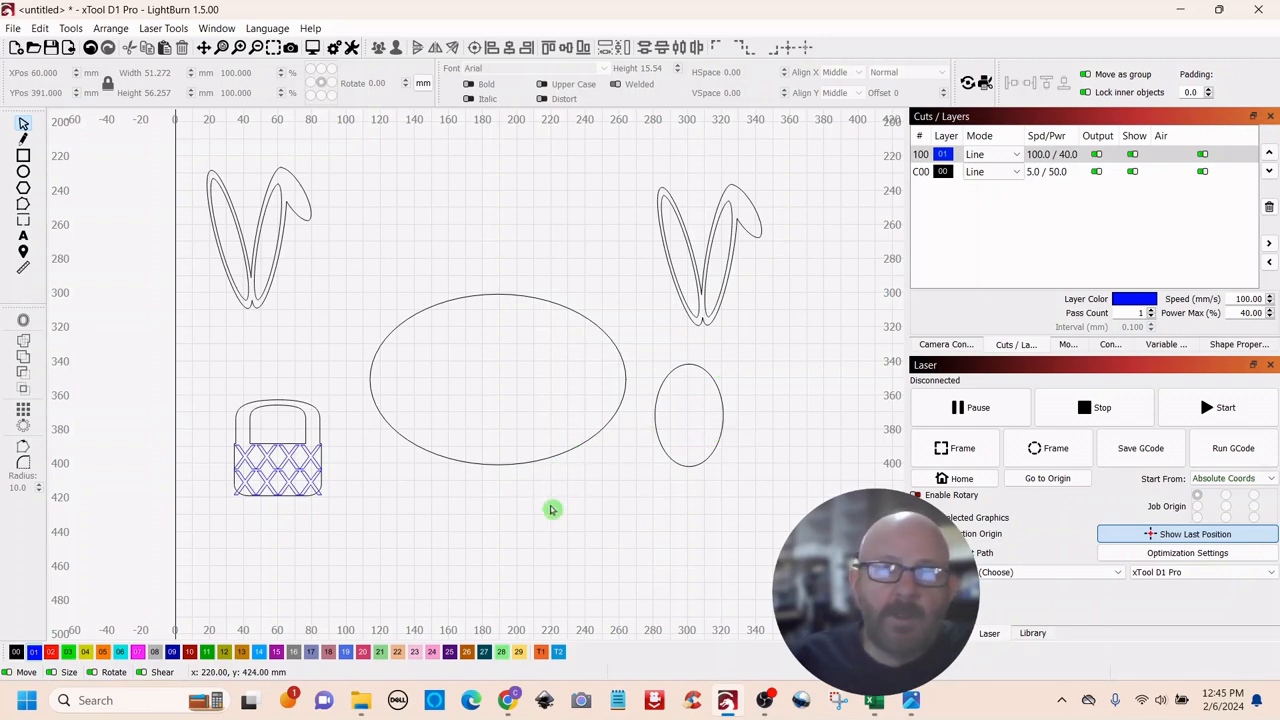
click(23, 157)
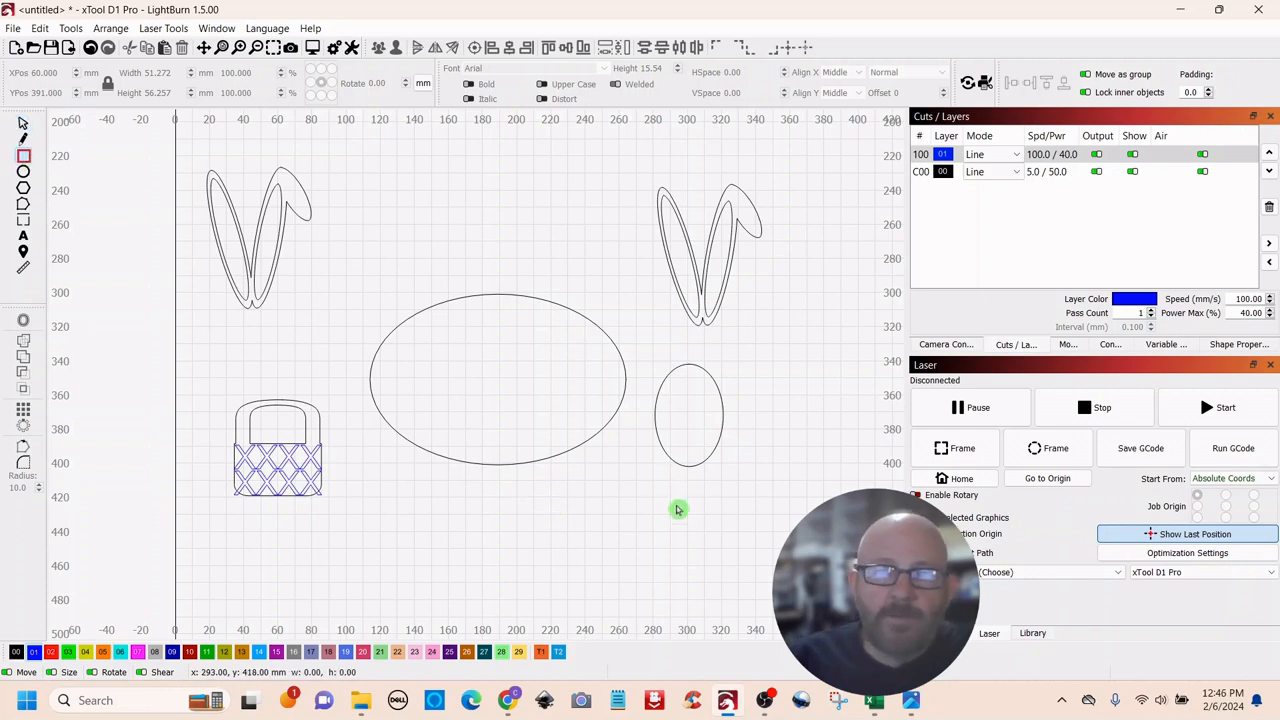
scroll(779, 486, up, 1)
scroll(779, 486, up, 2)
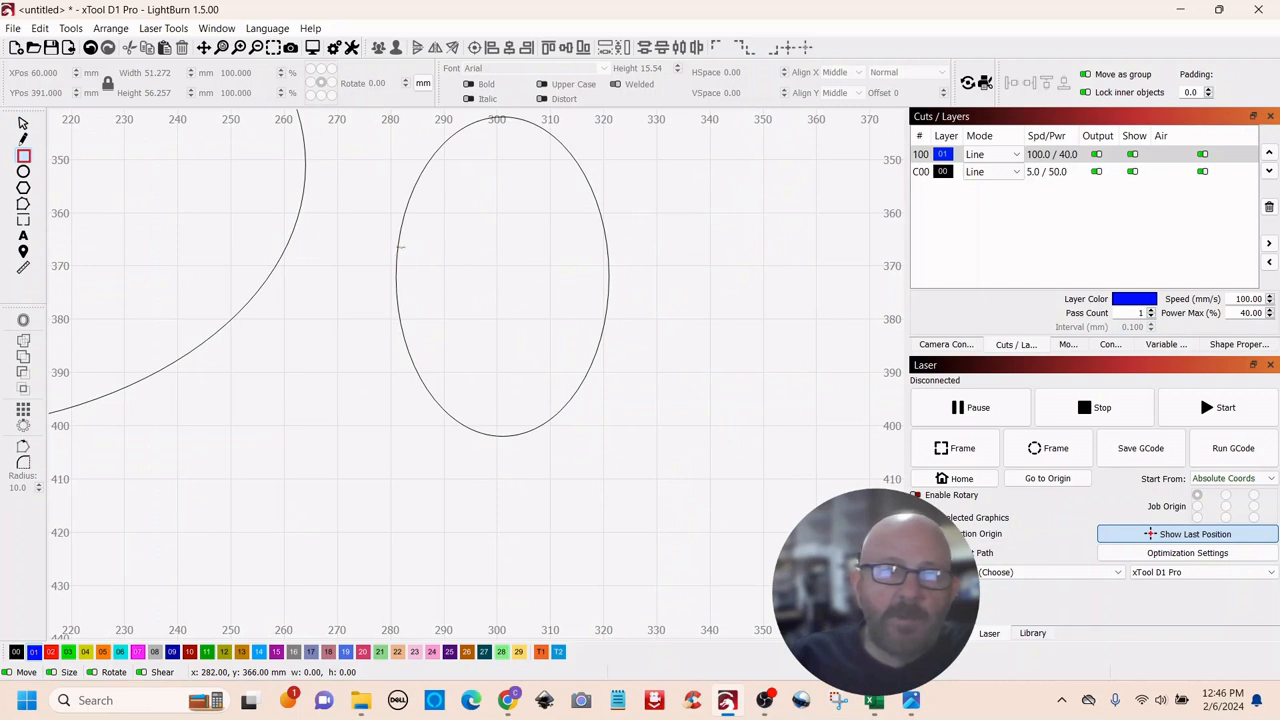
drag(397, 248, 605, 307)
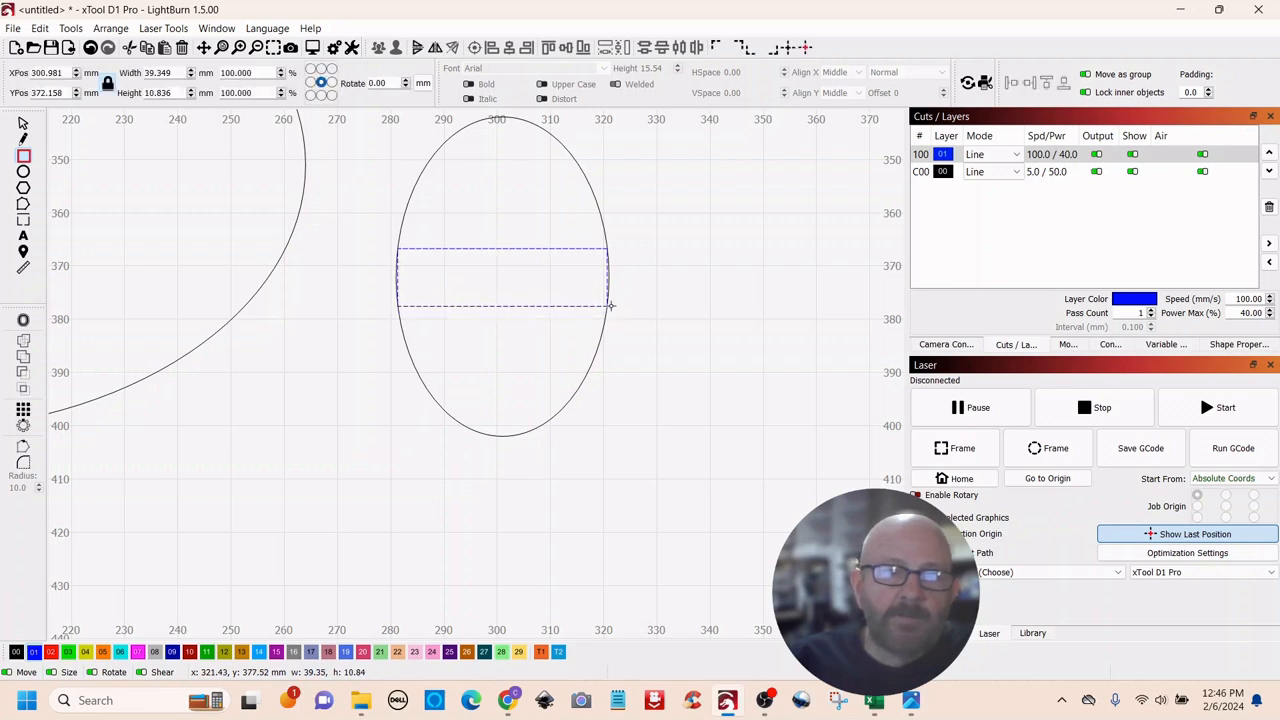
Step: Center the rectangle on the small ellipse both horizontally and vertically
click(21, 124)
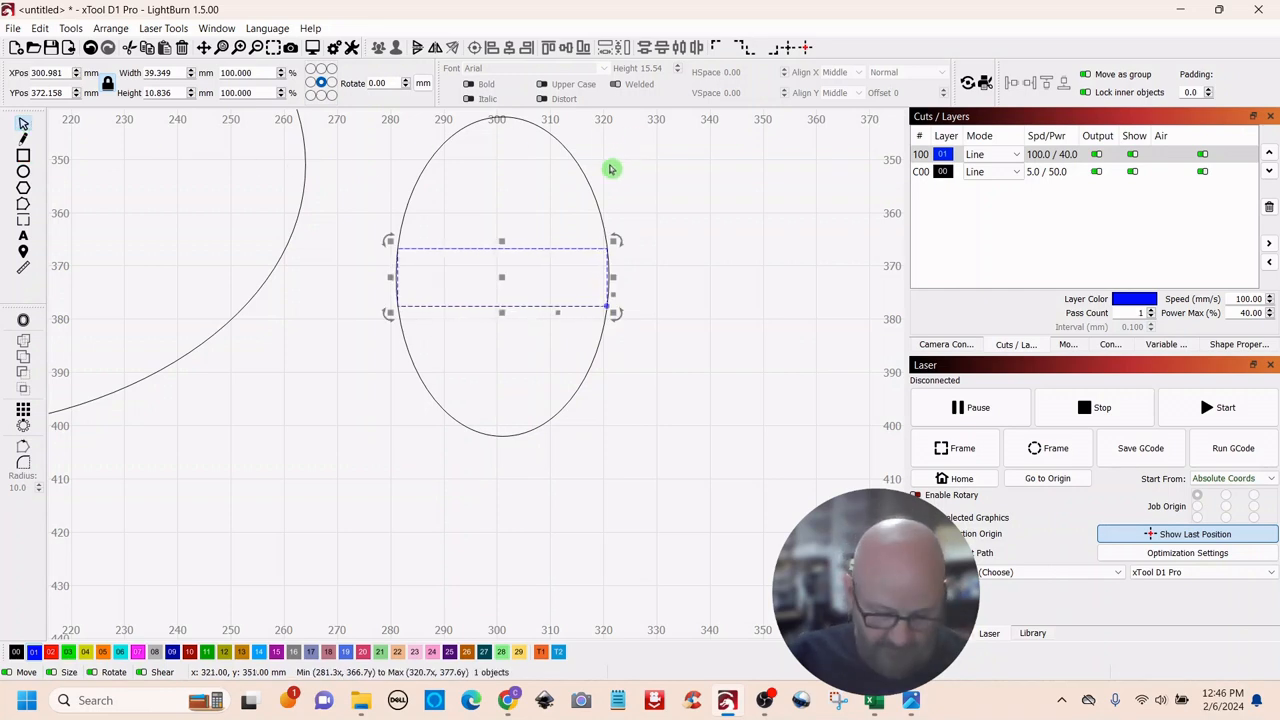
shift+click(580, 178)
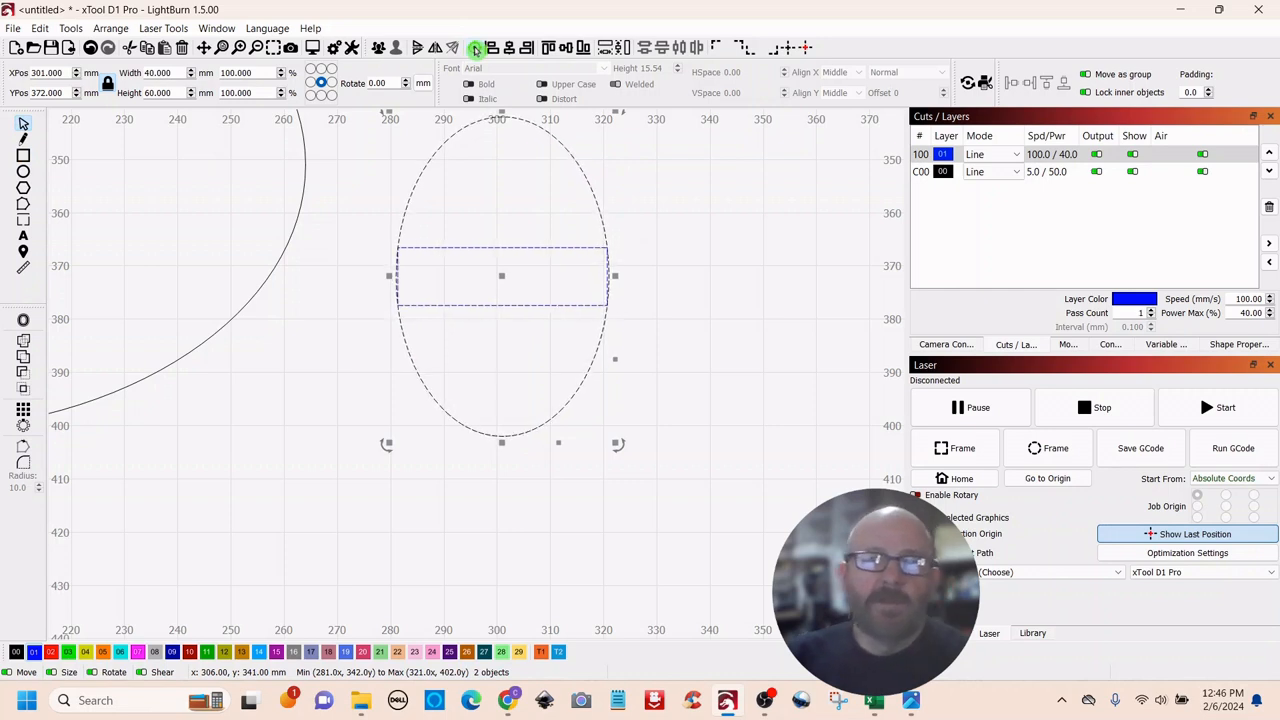
click(676, 368)
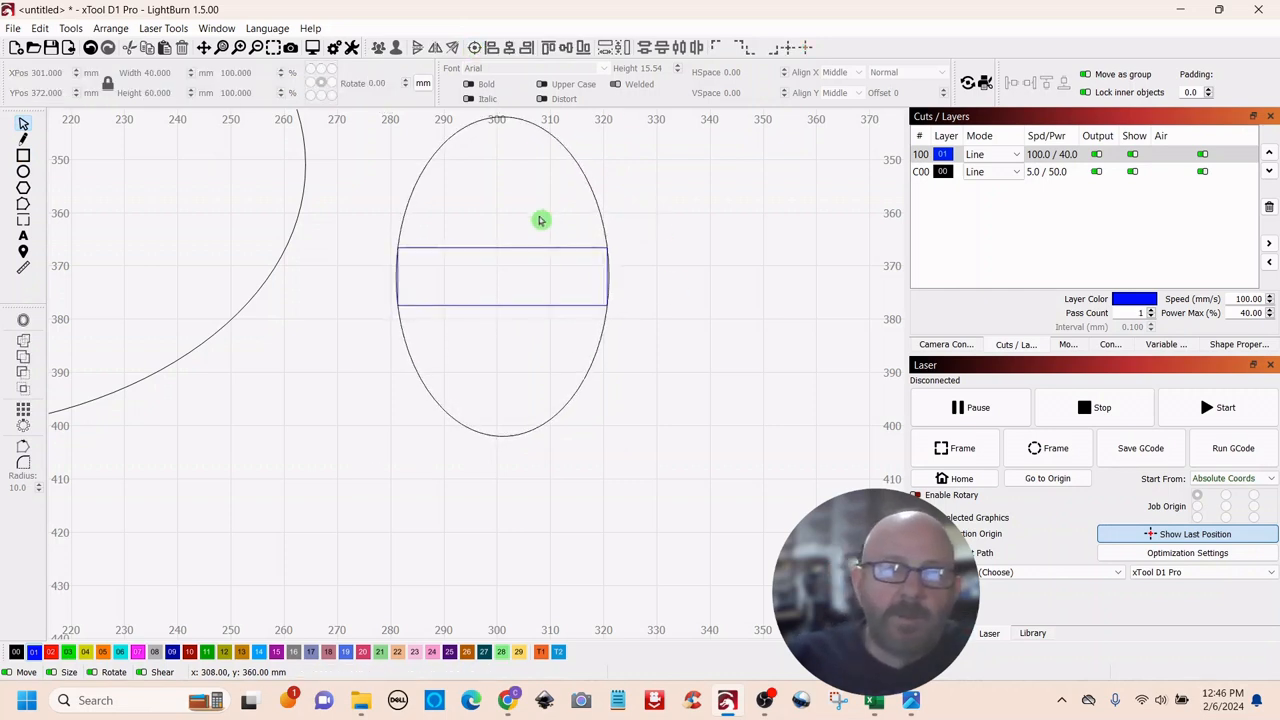
Step: Duplicate the band rectangle, place the copy below the small ellipse and shrink it to about 8.5 by 2.4 mm
click(538, 297)
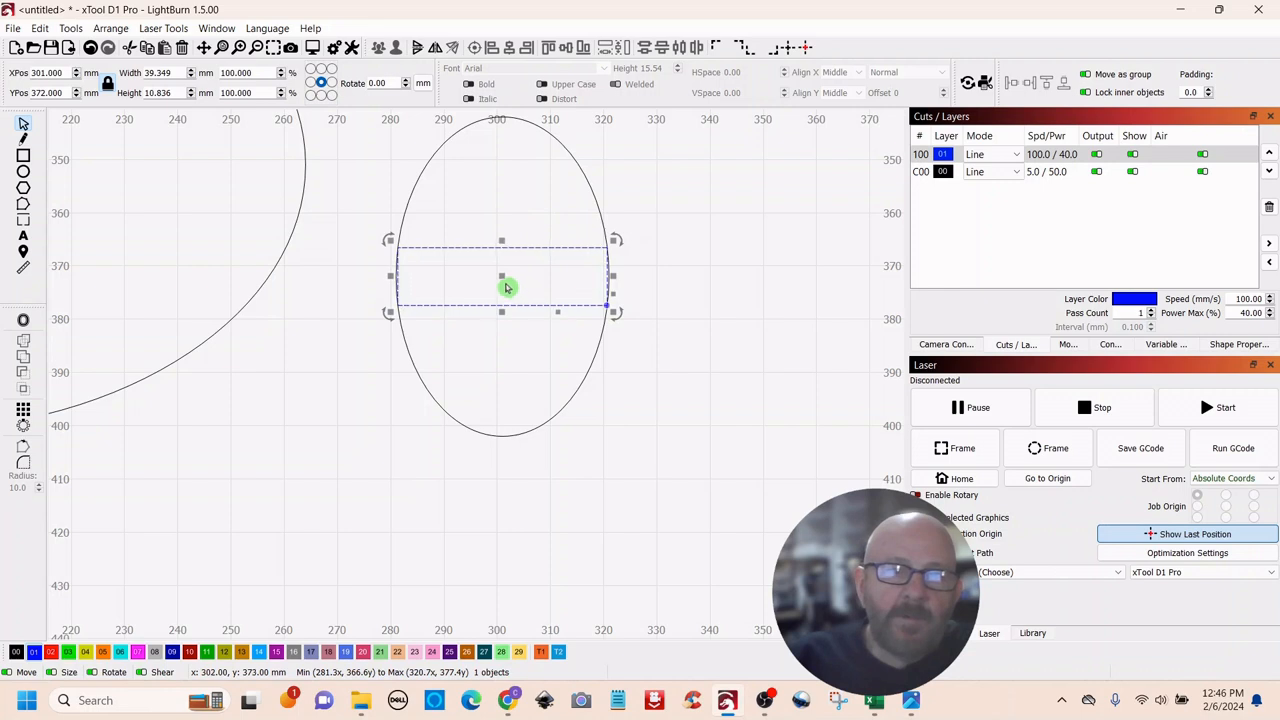
right_click(505, 279)
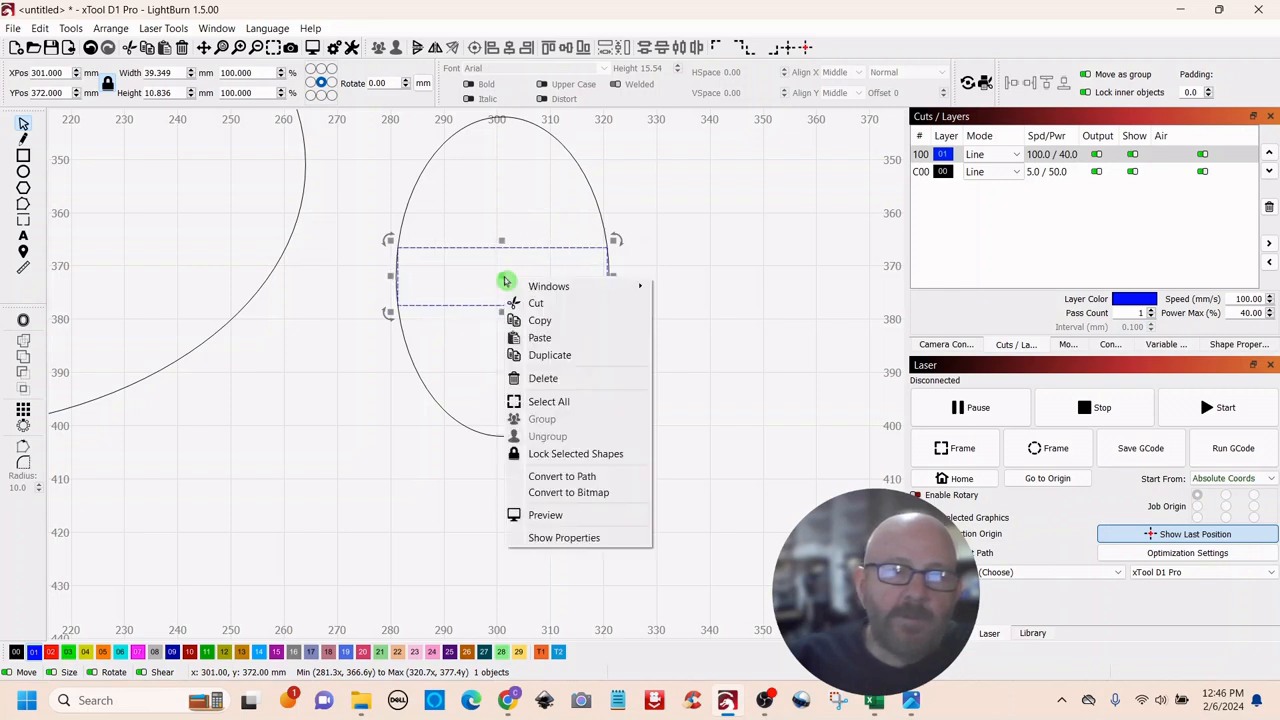
click(545, 355)
drag(503, 274, 486, 520)
drag(593, 484, 428, 531)
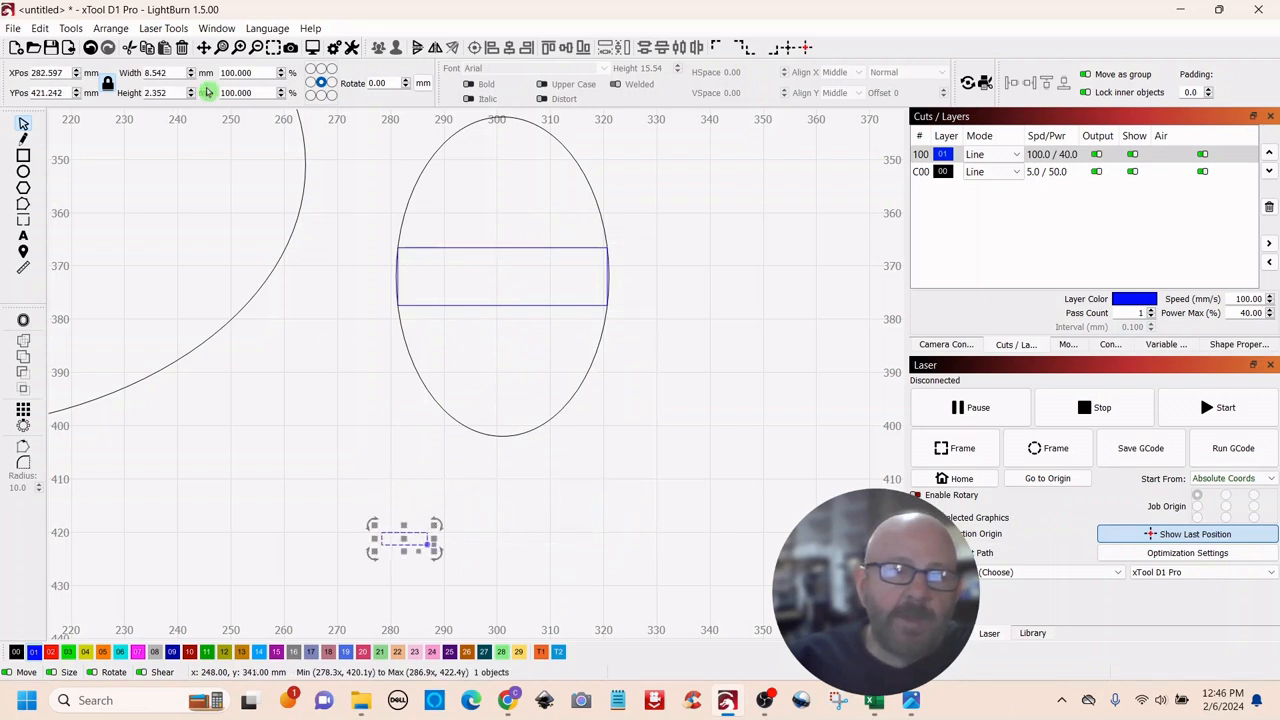
Step: Rotate the small rectangle 90° clockwise, place it inside the band's left end and stretch it to about 10.5 mm high
click(112, 28)
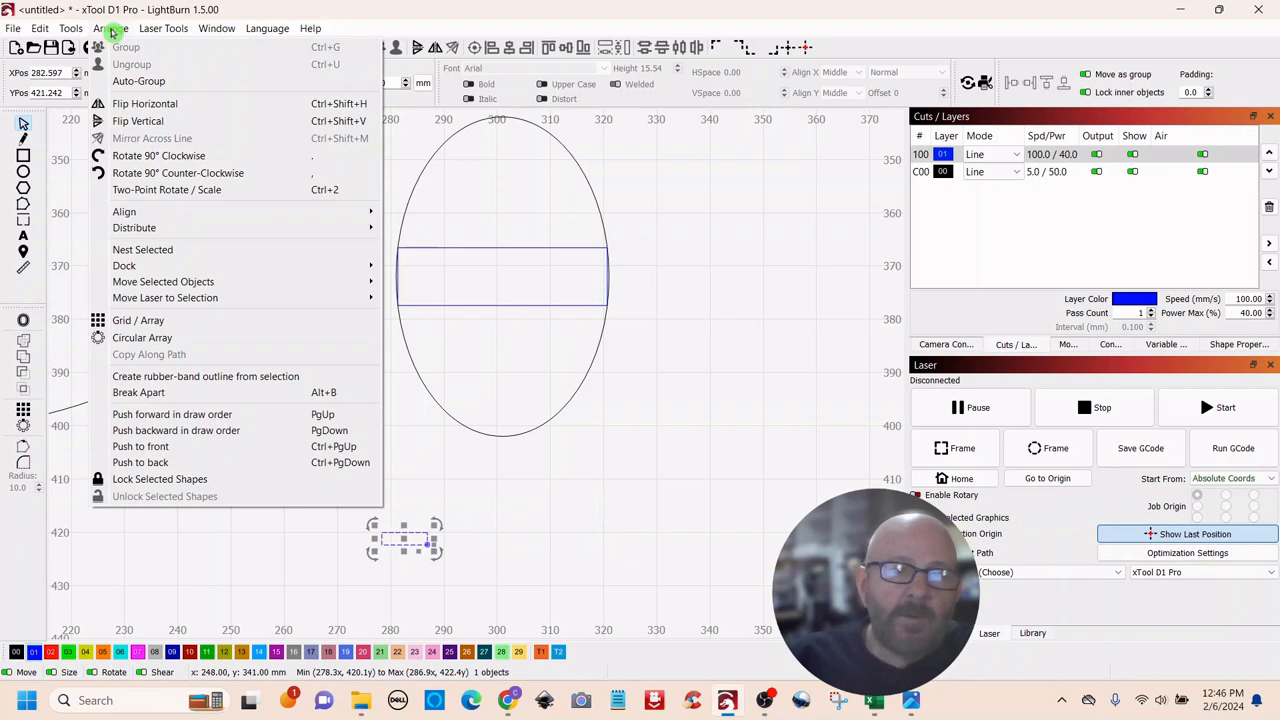
click(130, 157)
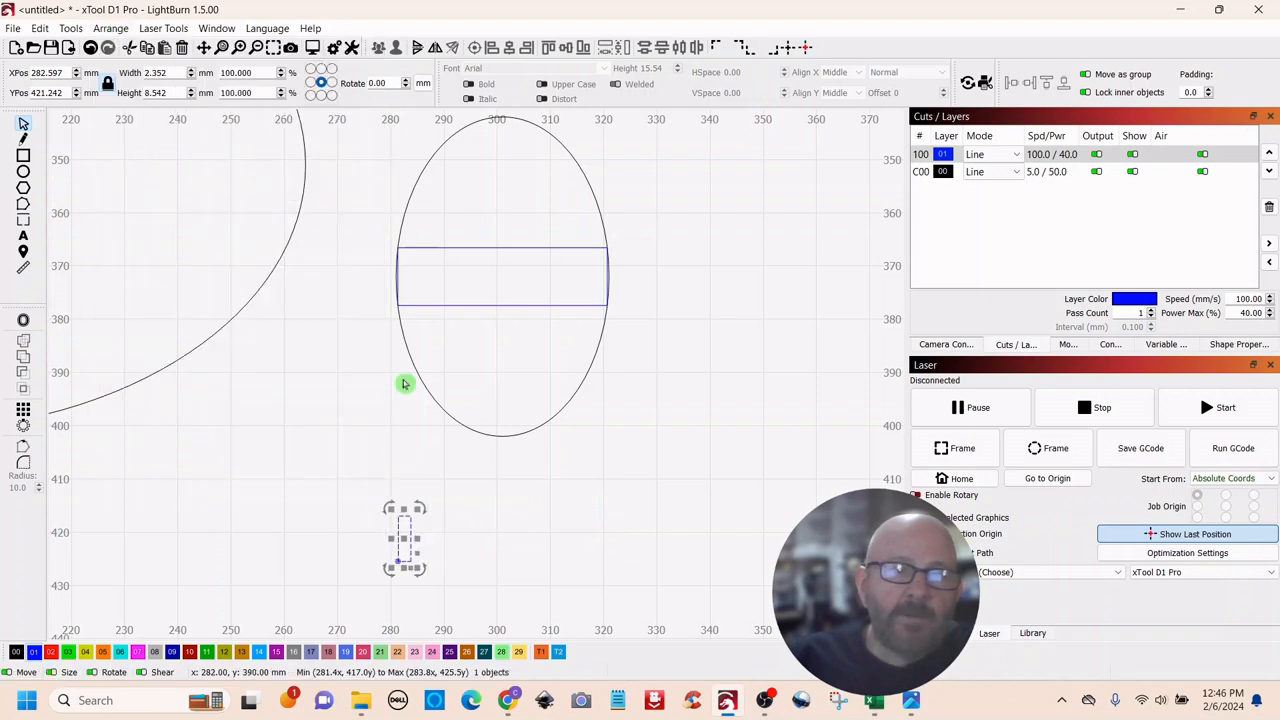
drag(405, 541, 448, 281)
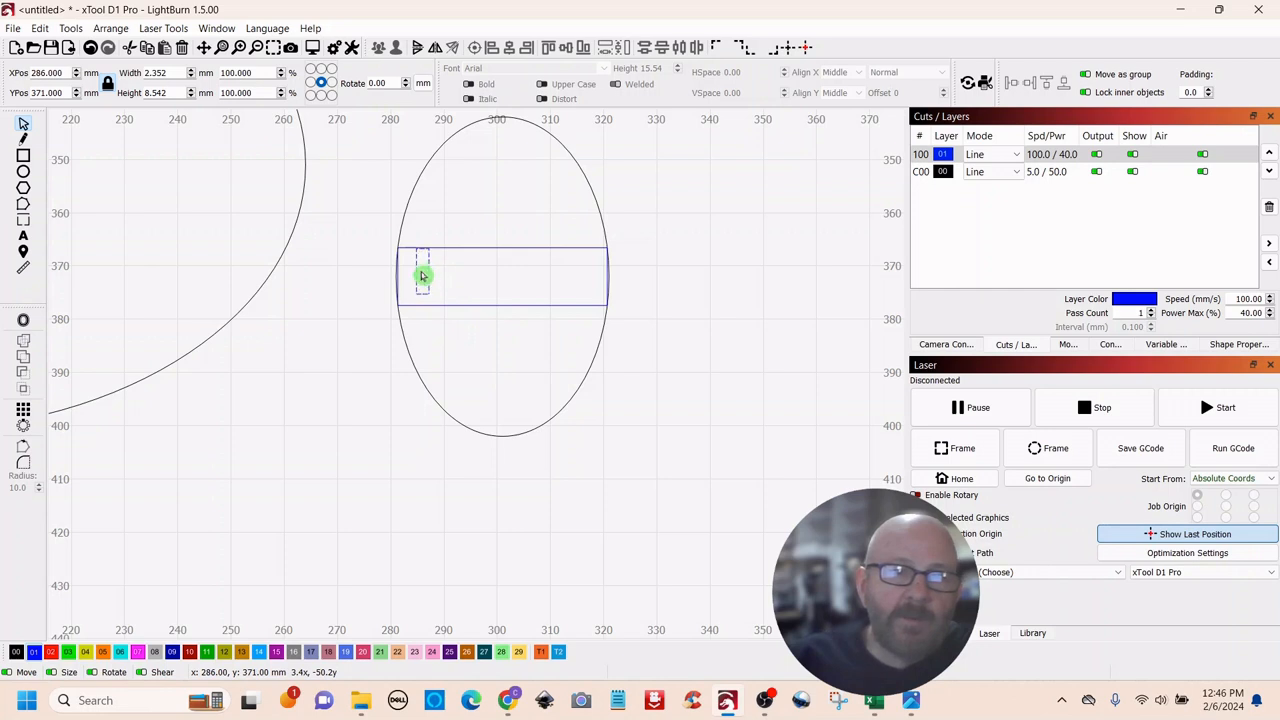
drag(419, 274, 420, 276)
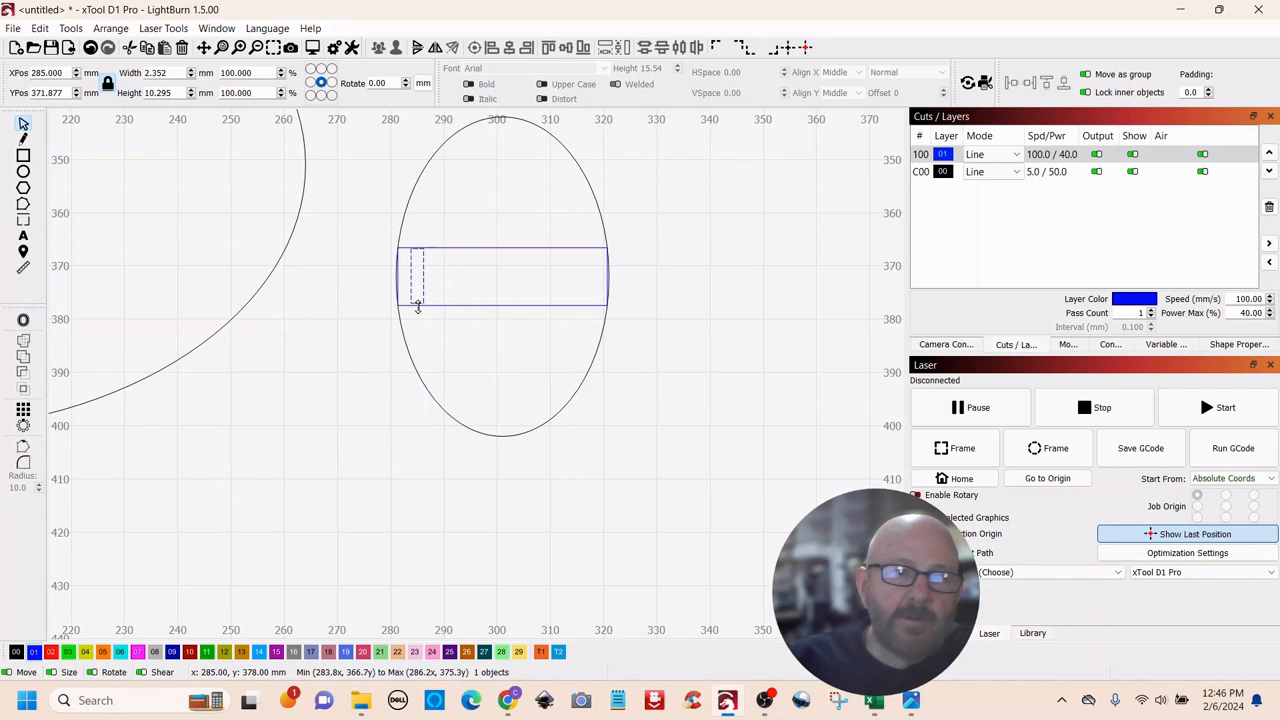
drag(418, 309, 418, 310)
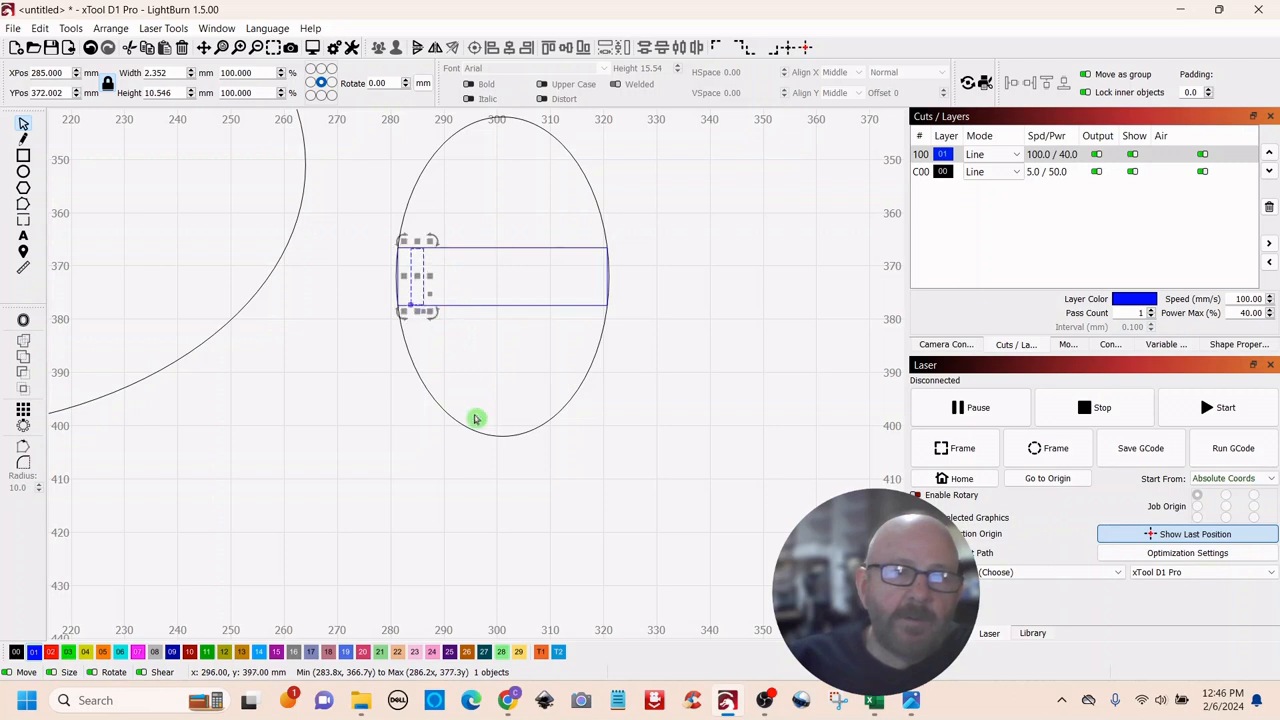
Step: Create a grid array of the upright bar with 8 columns, 1 row and 2 mm X spacing between edges
click(24, 413)
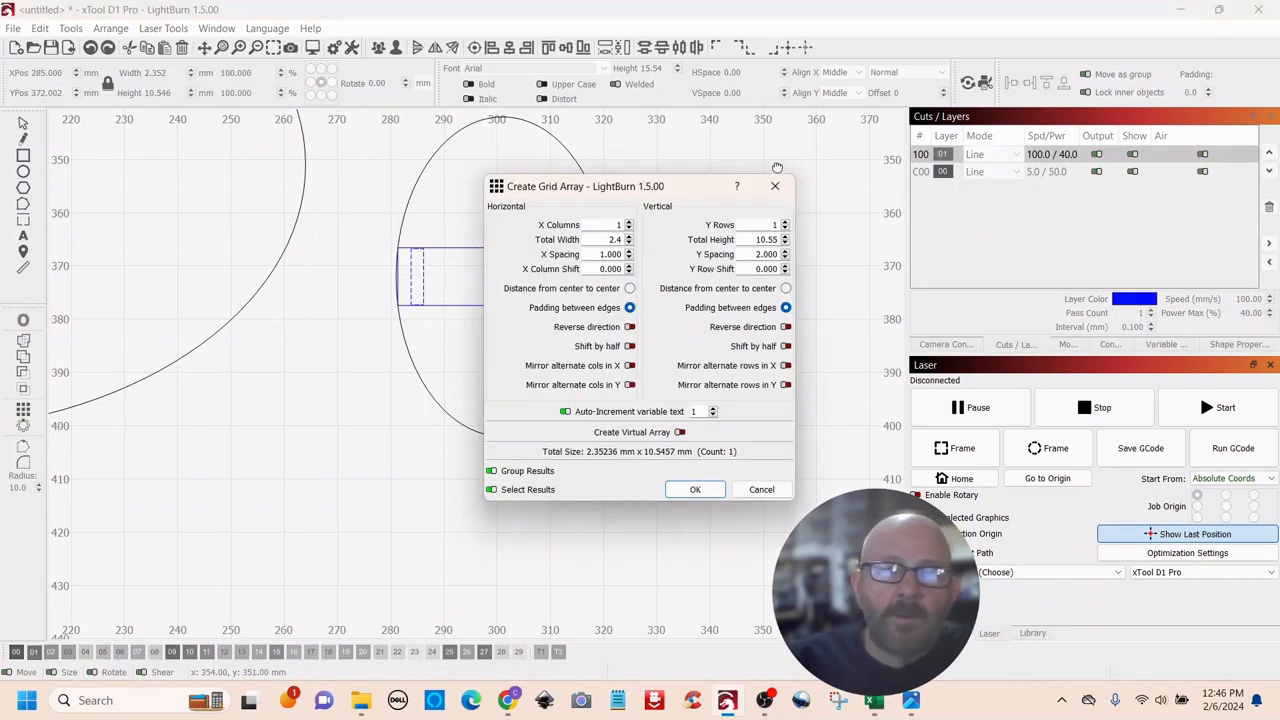
drag(655, 190, 847, 258)
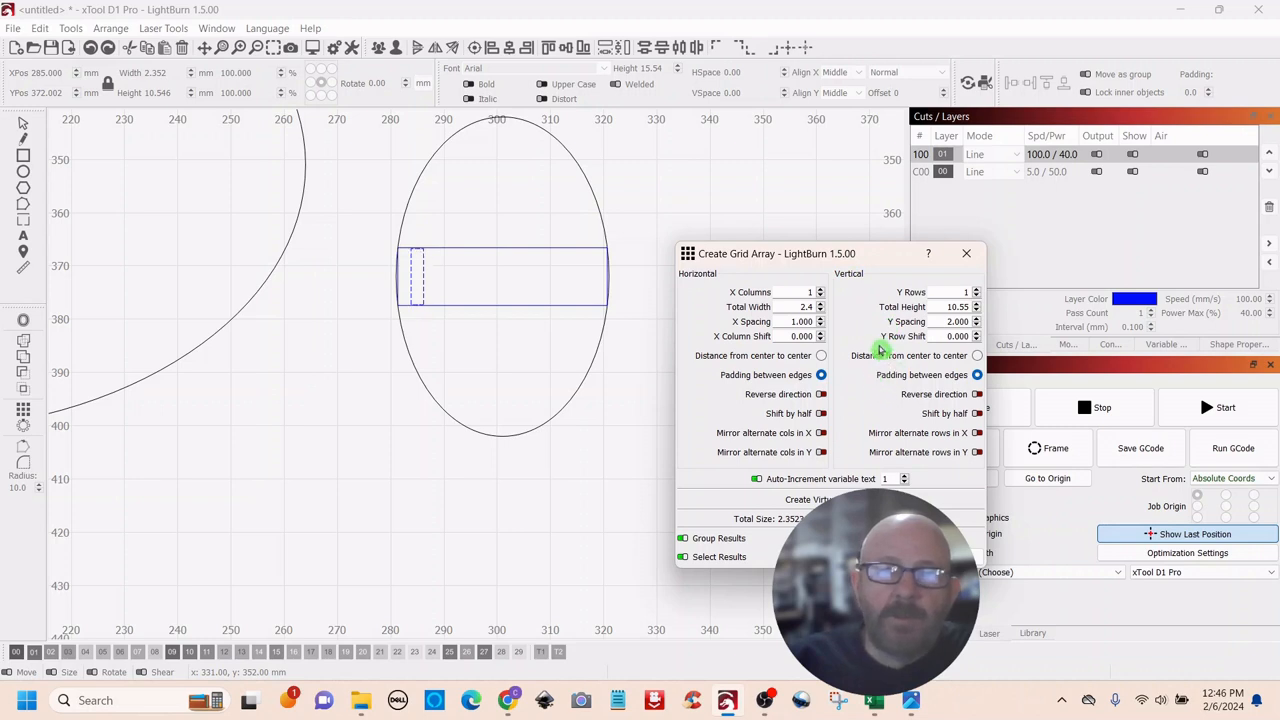
drag(789, 321, 827, 321)
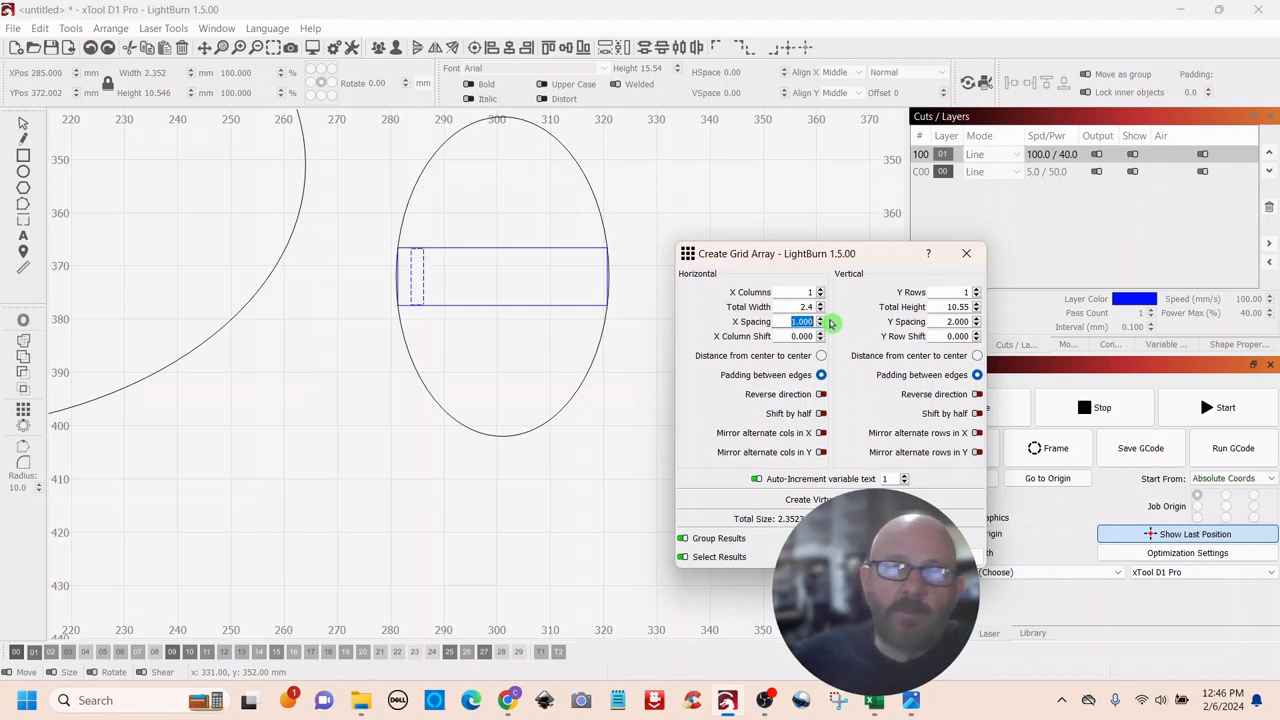
text(2)
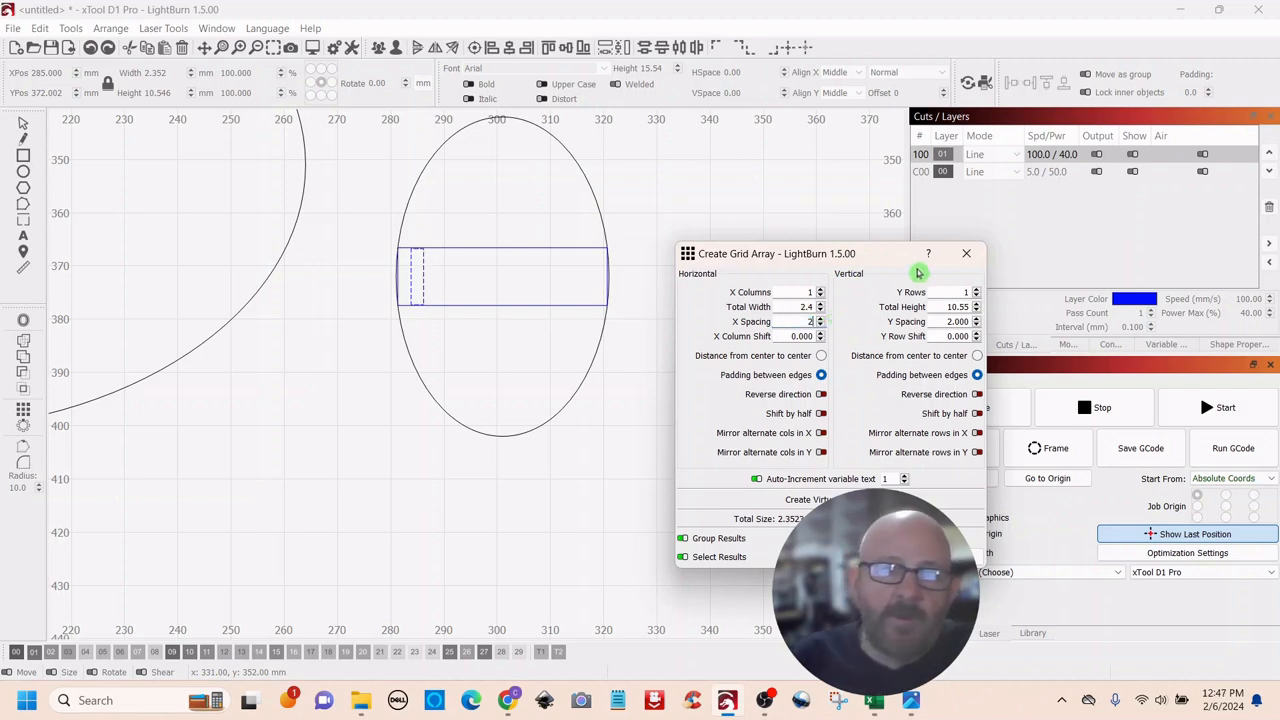
click(820, 289)
click(820, 289)
click(820, 289)
click(820, 289)
click(820, 289)
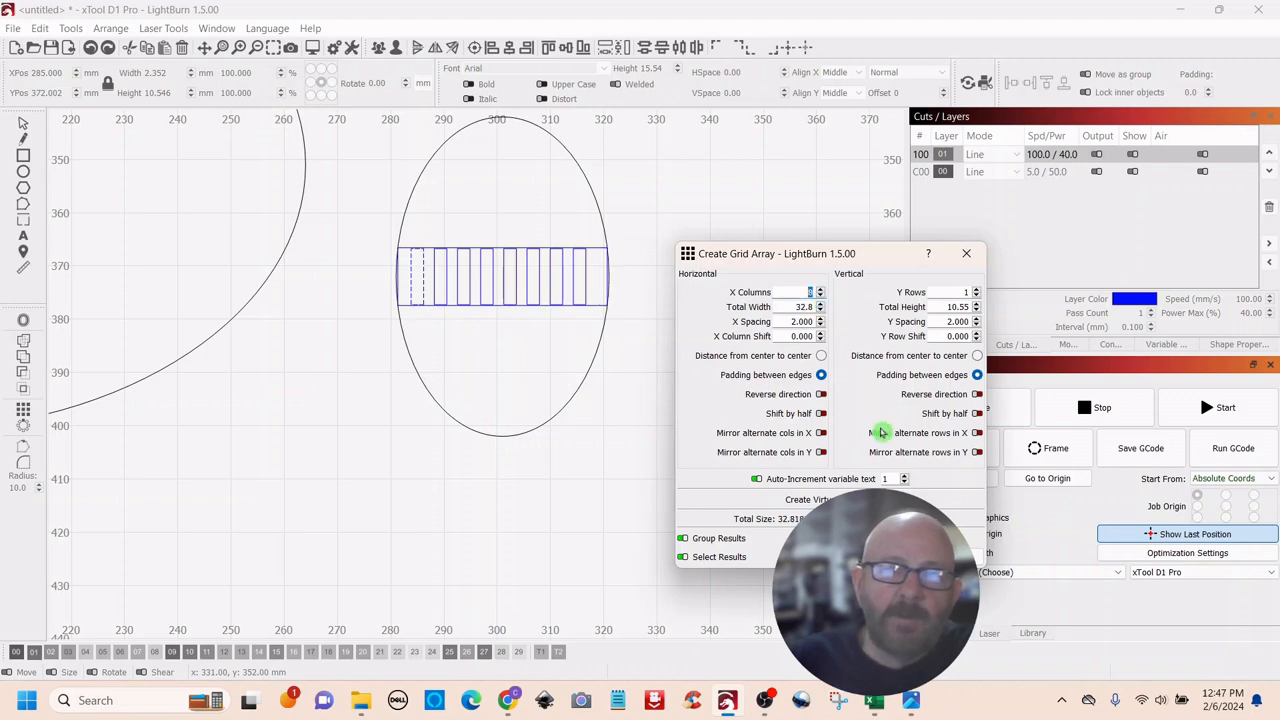
click(785, 499)
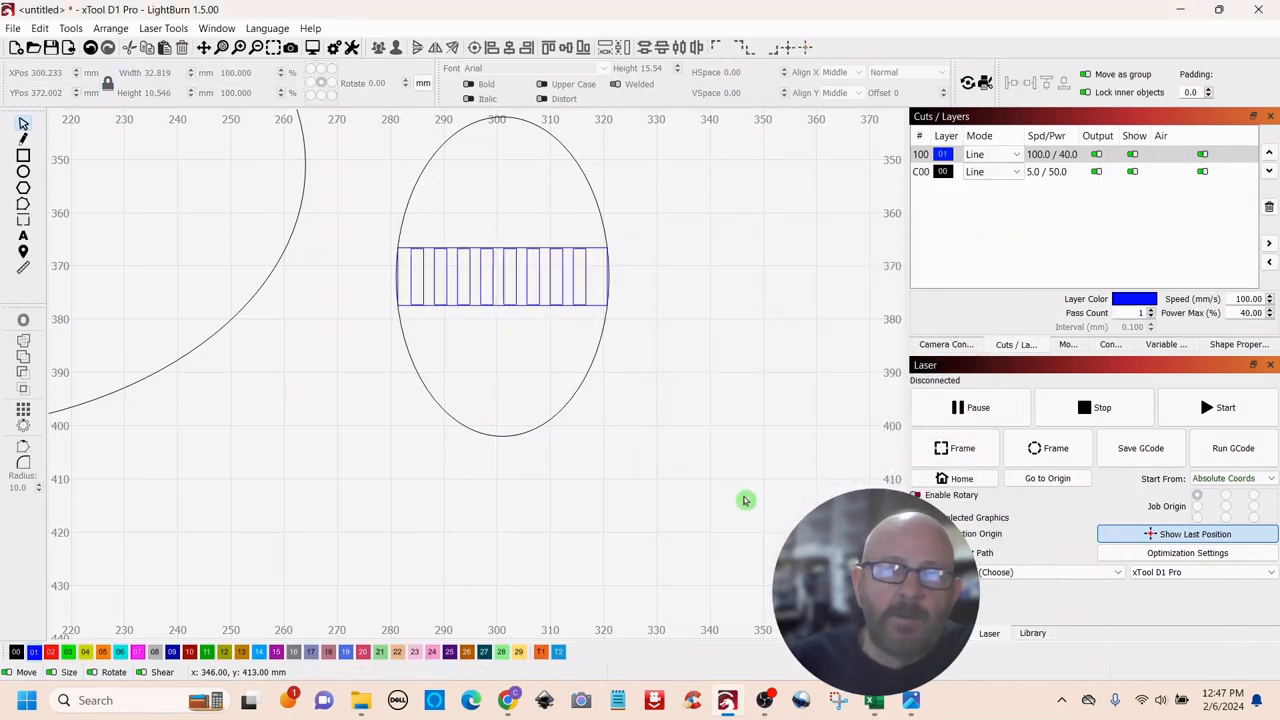
drag(597, 268, 392, 284)
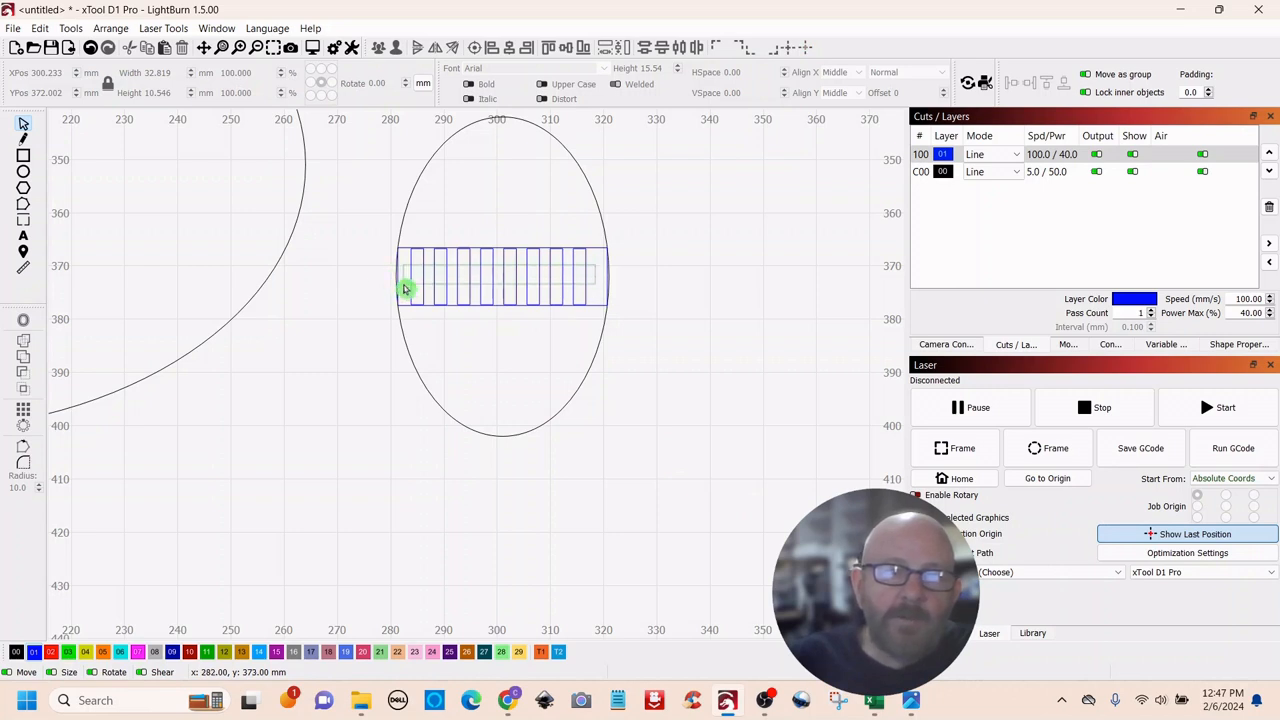
drag(406, 289, 406, 289)
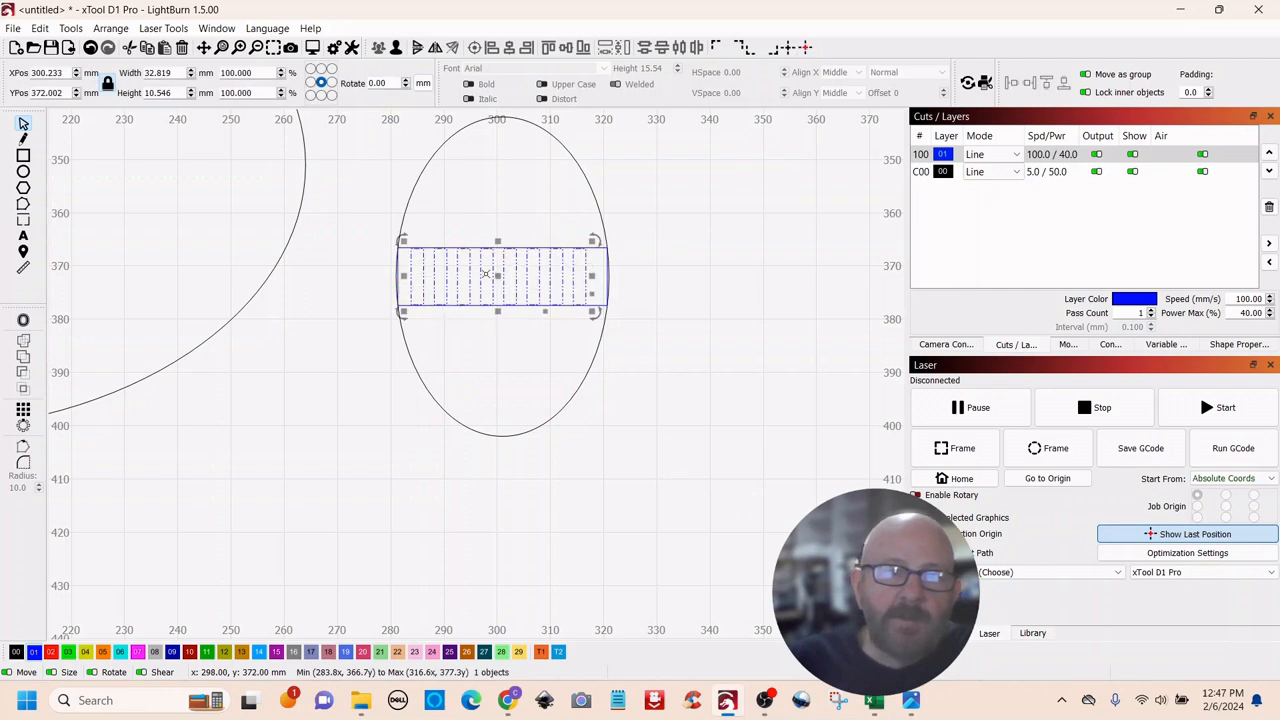
right_click(501, 277)
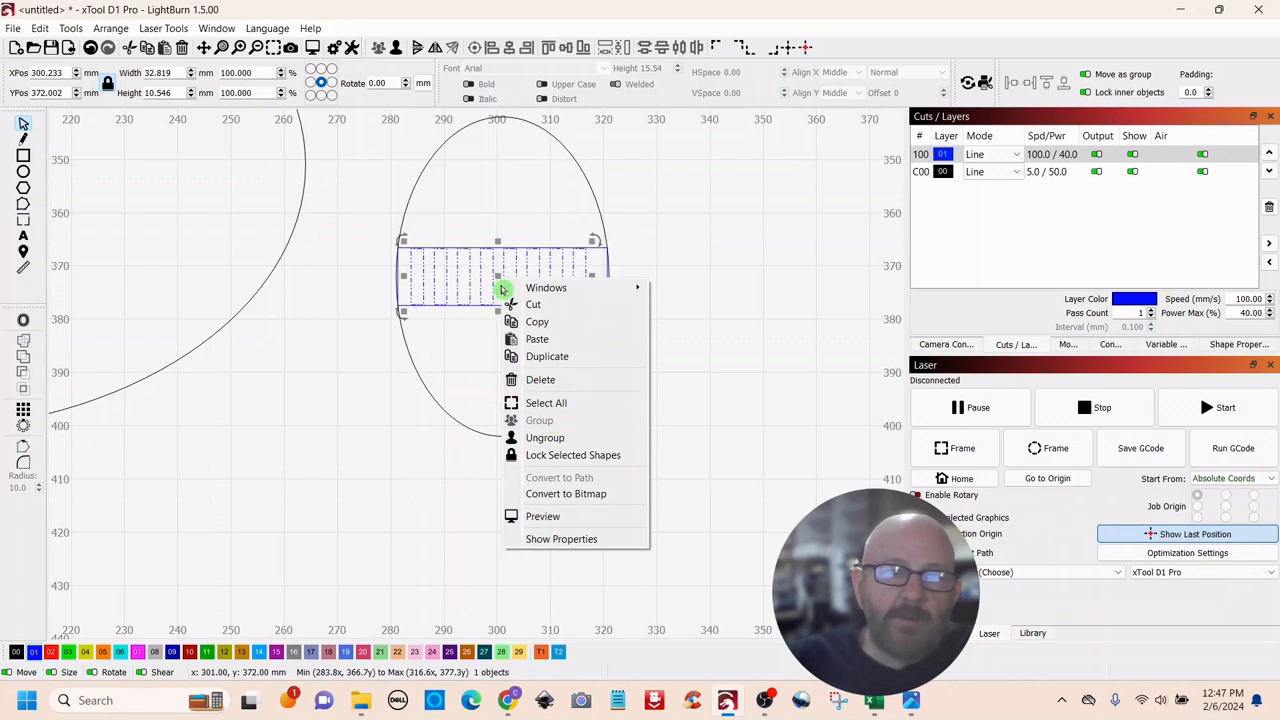
click(660, 264)
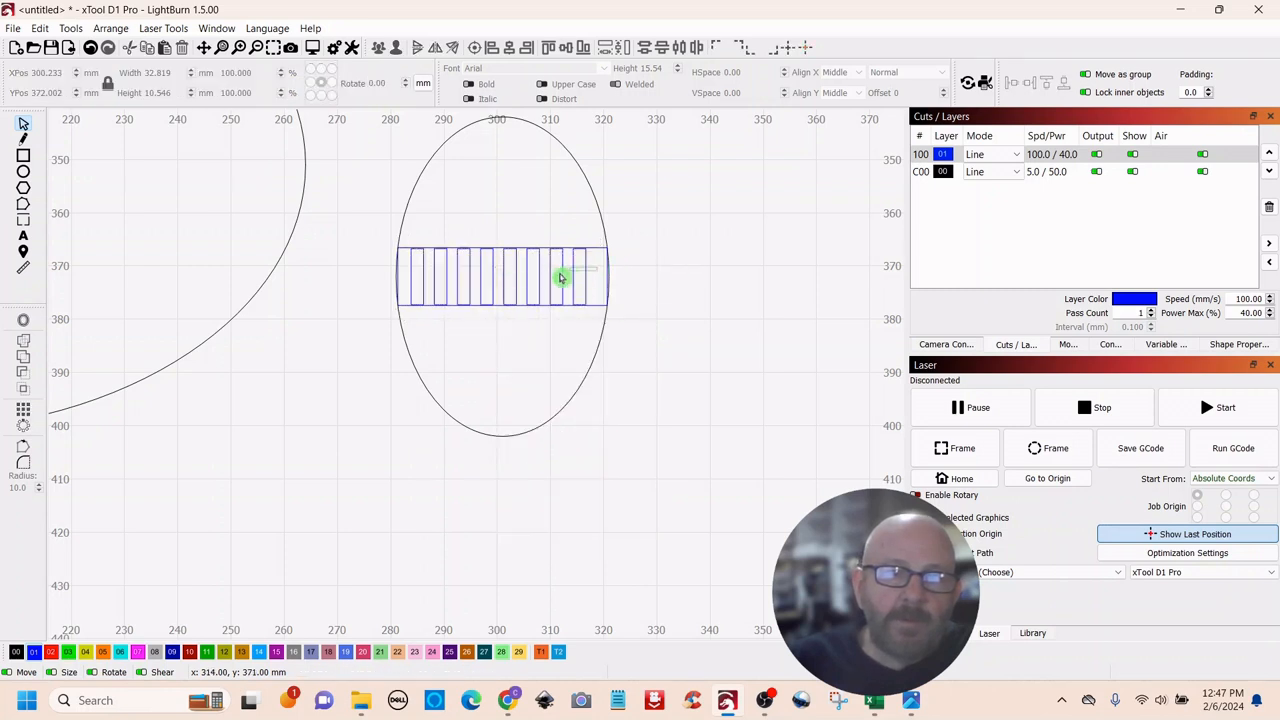
click(409, 290)
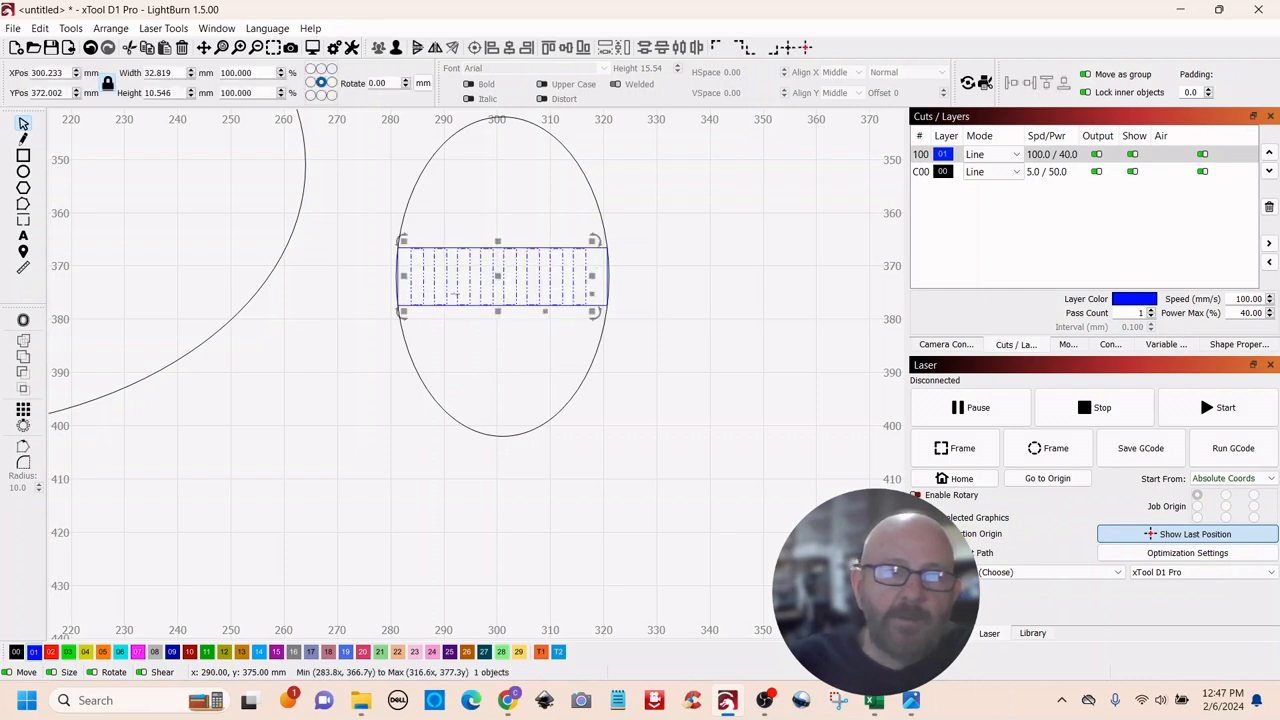
right_click(501, 276)
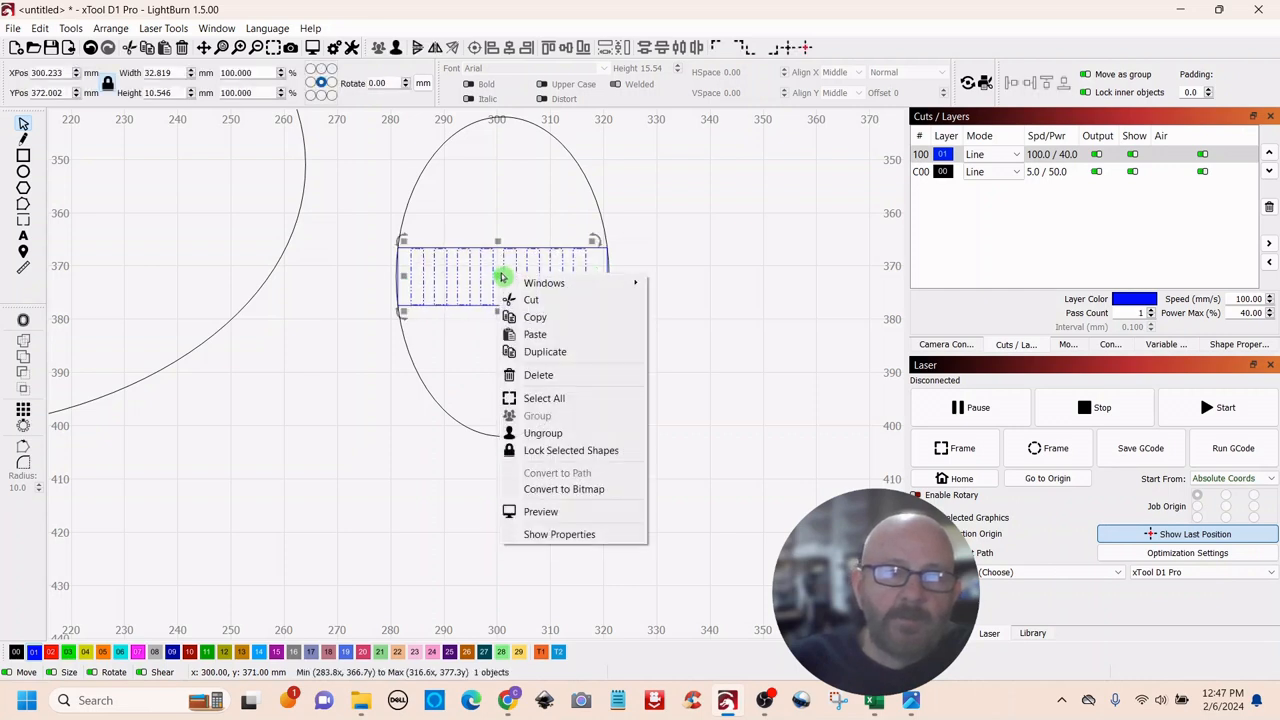
click(622, 255)
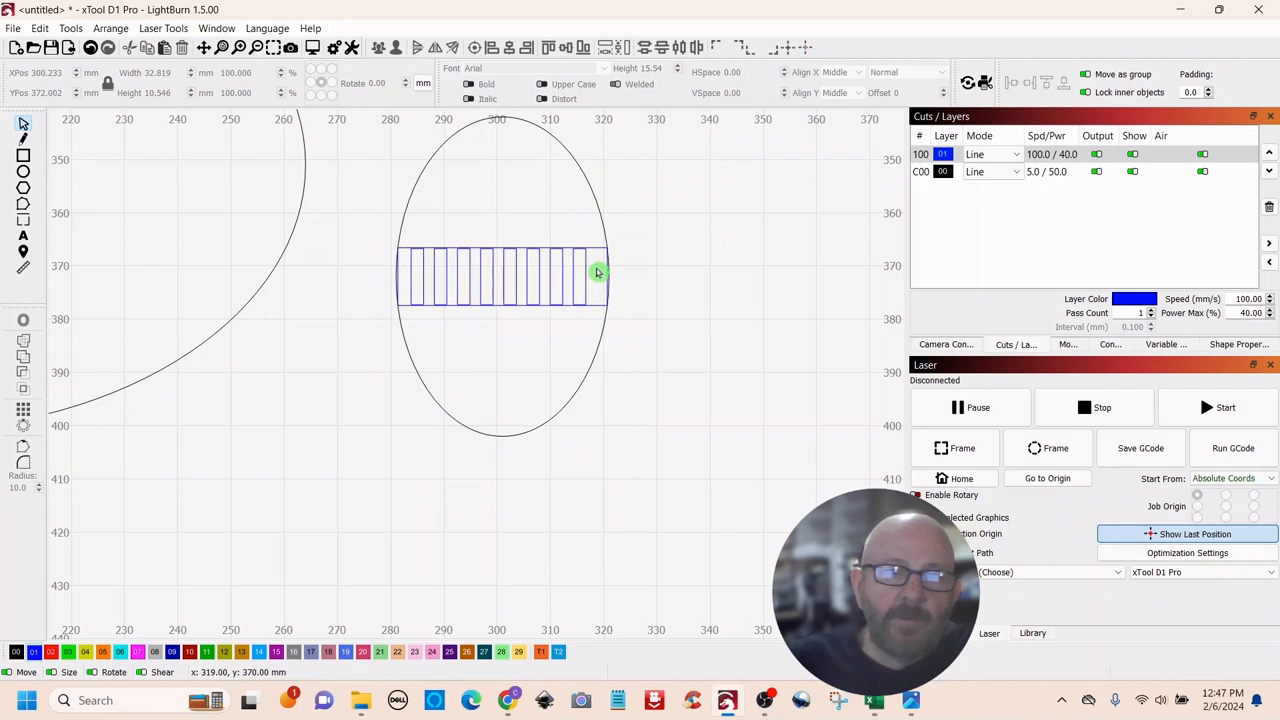
Step: Center the group of upright bars on the small ellipse
click(410, 290)
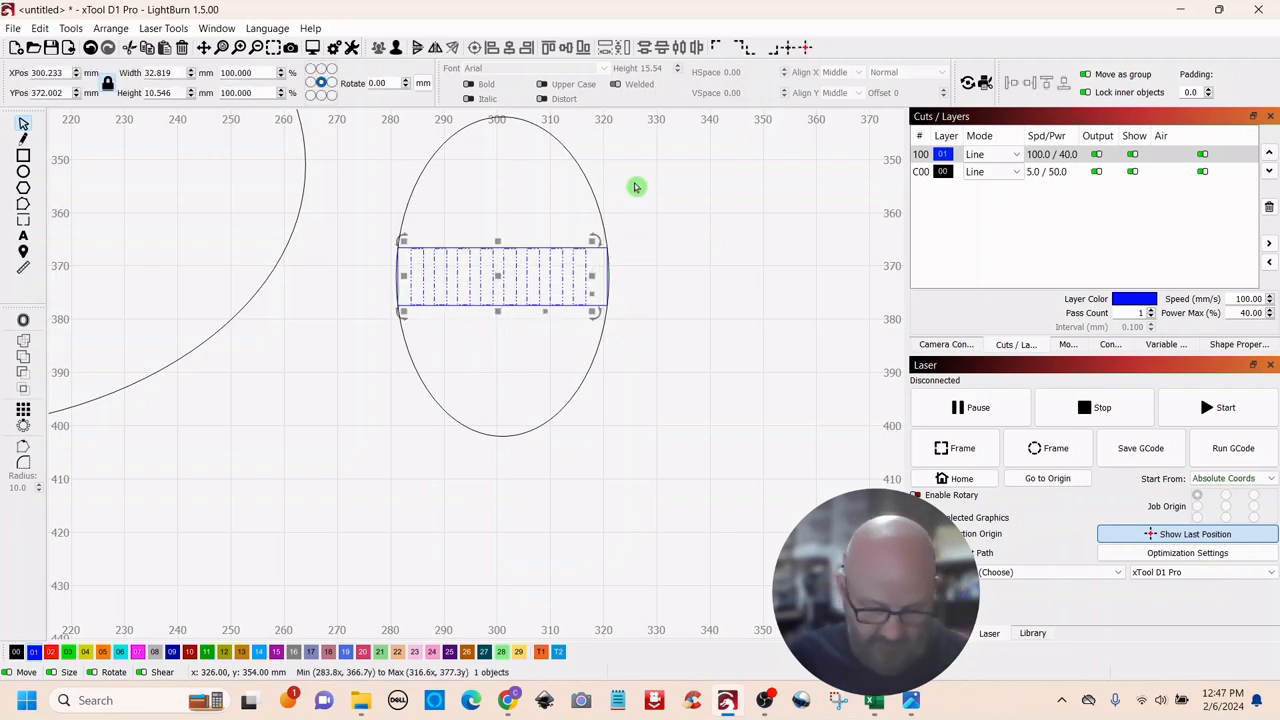
shift+click(585, 180)
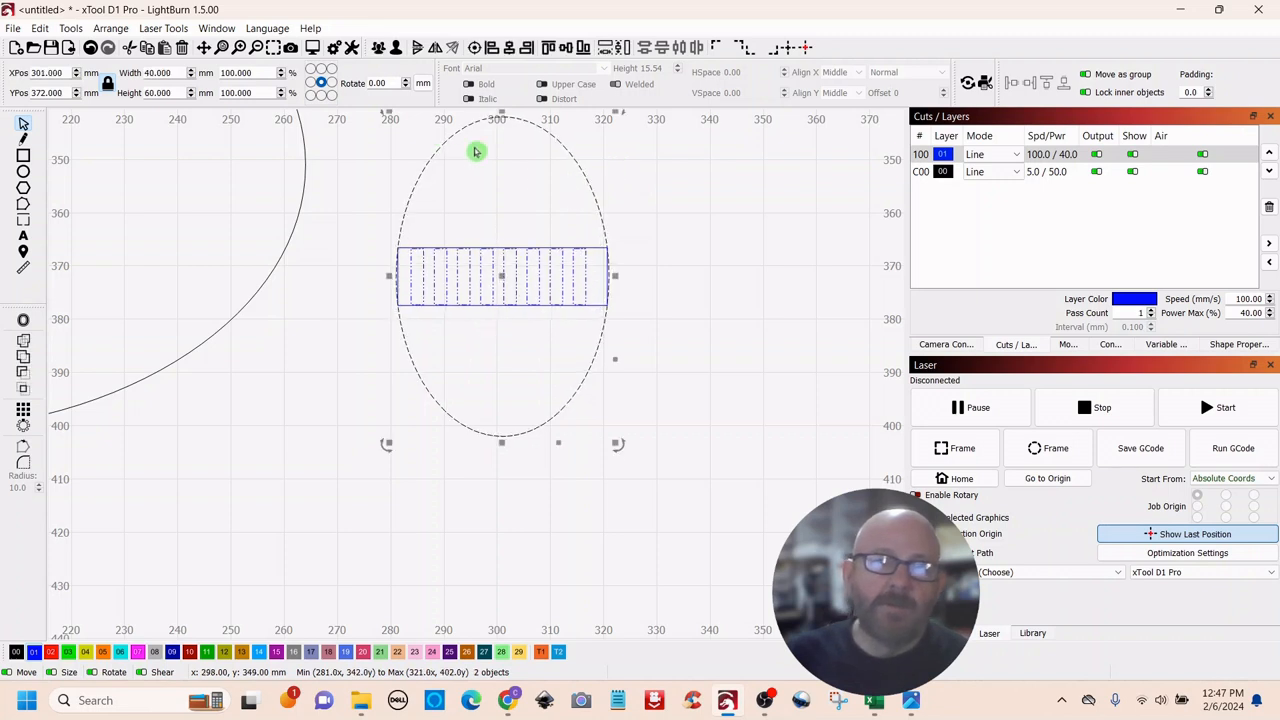
click(474, 52)
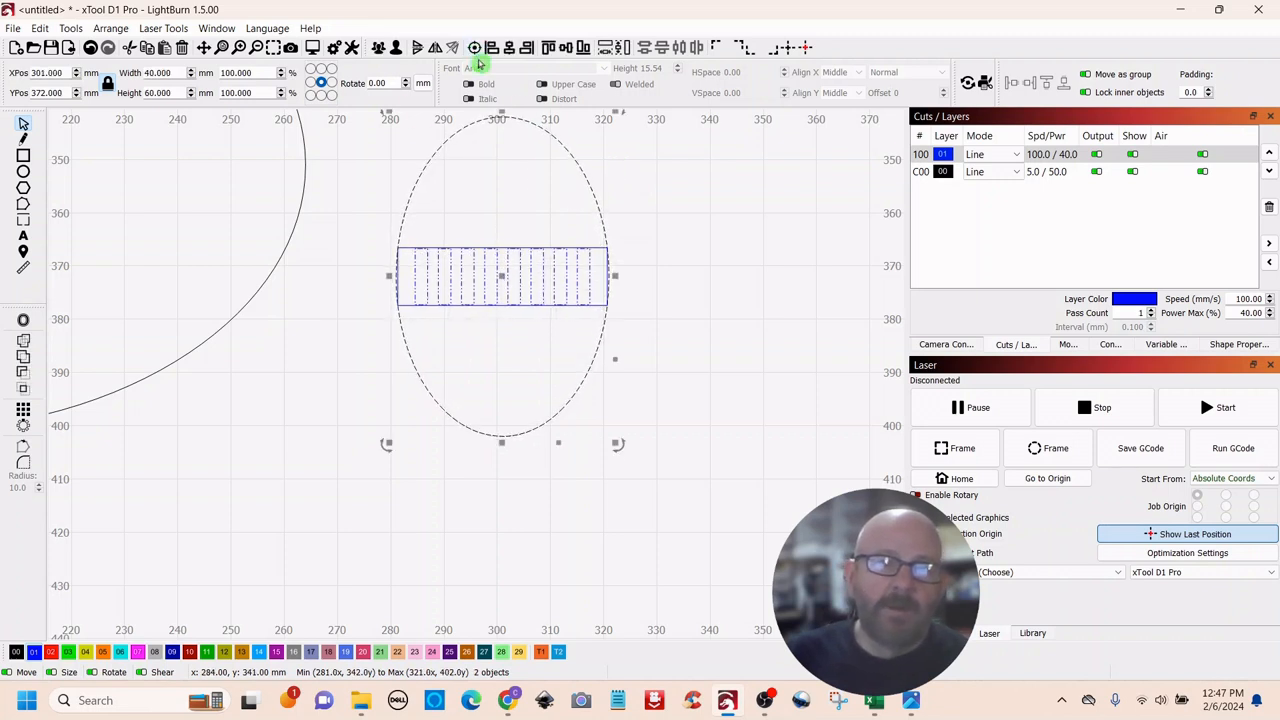
click(696, 206)
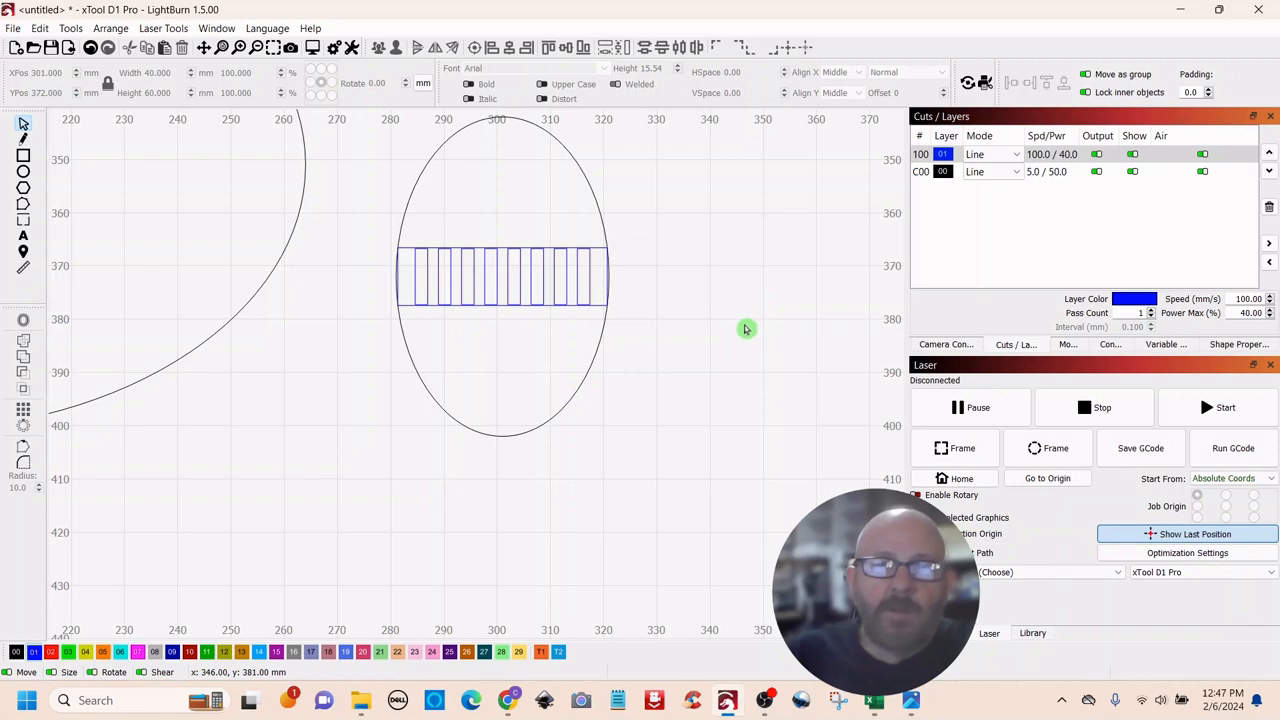
scroll(746, 326, down, 5)
drag(778, 253, 777, 372)
scroll(762, 363, up, 2)
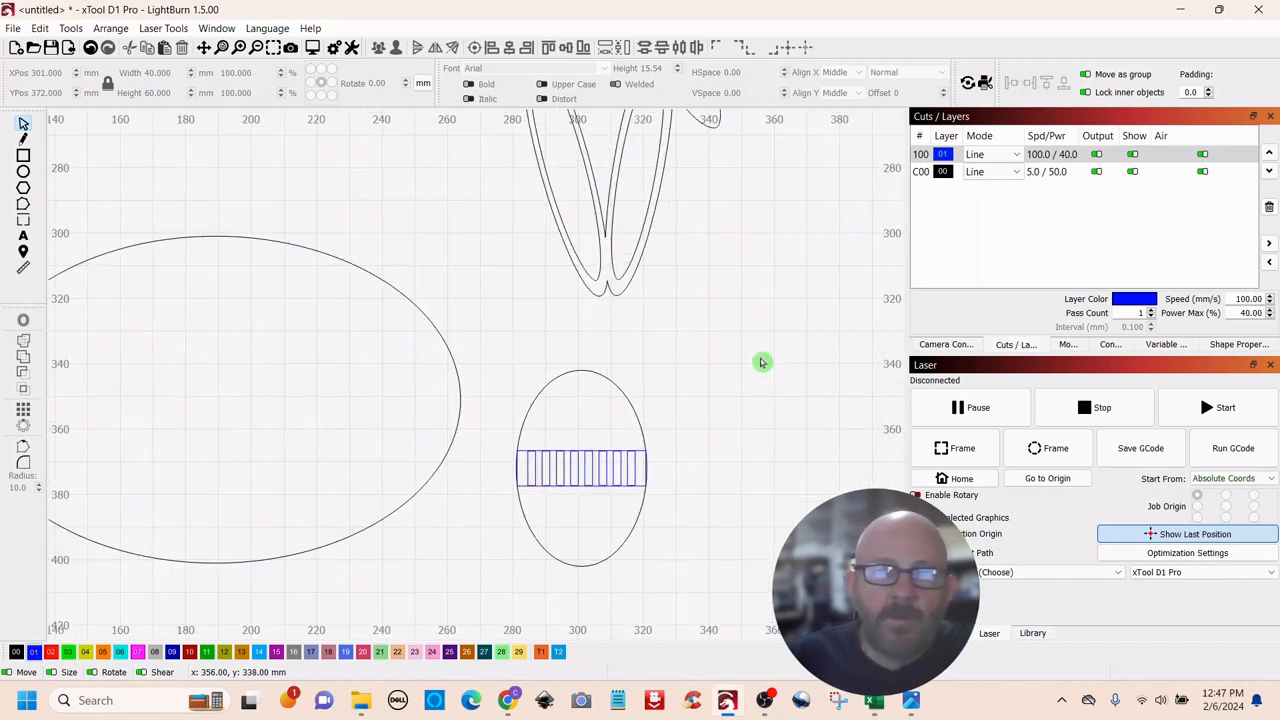
scroll(762, 363, down, 1)
scroll(762, 363, down, 2)
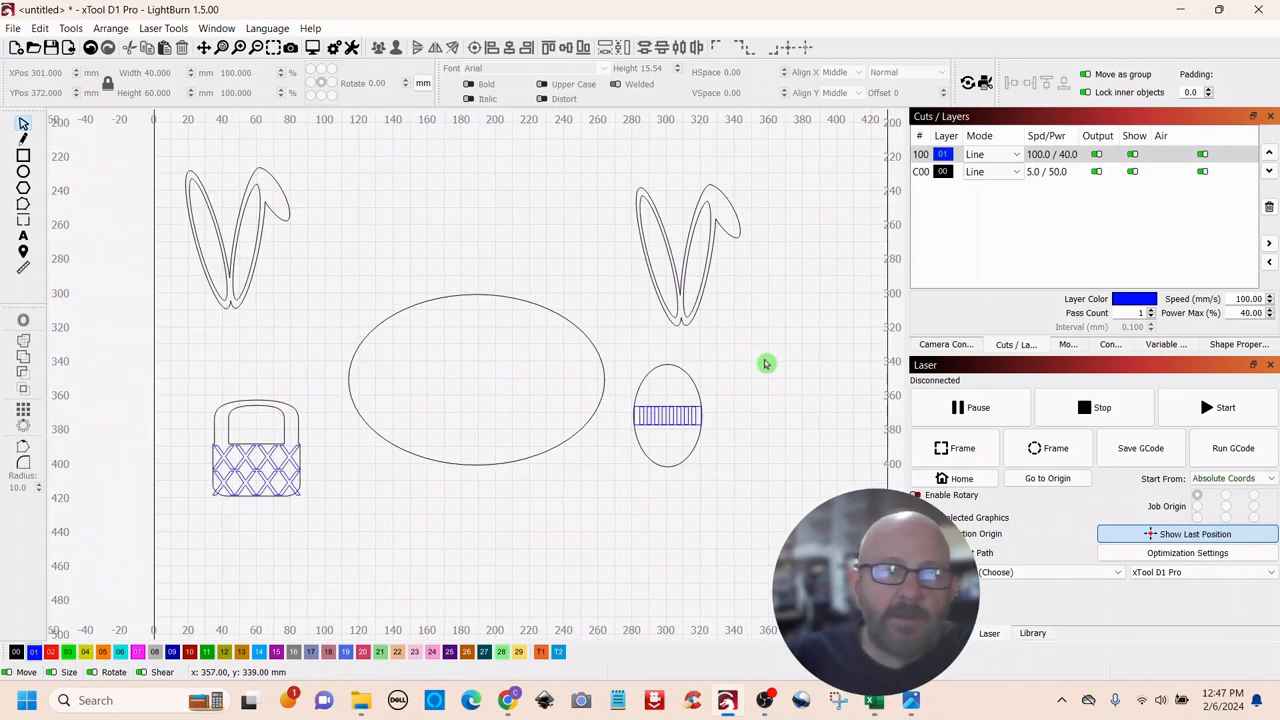
click(674, 386)
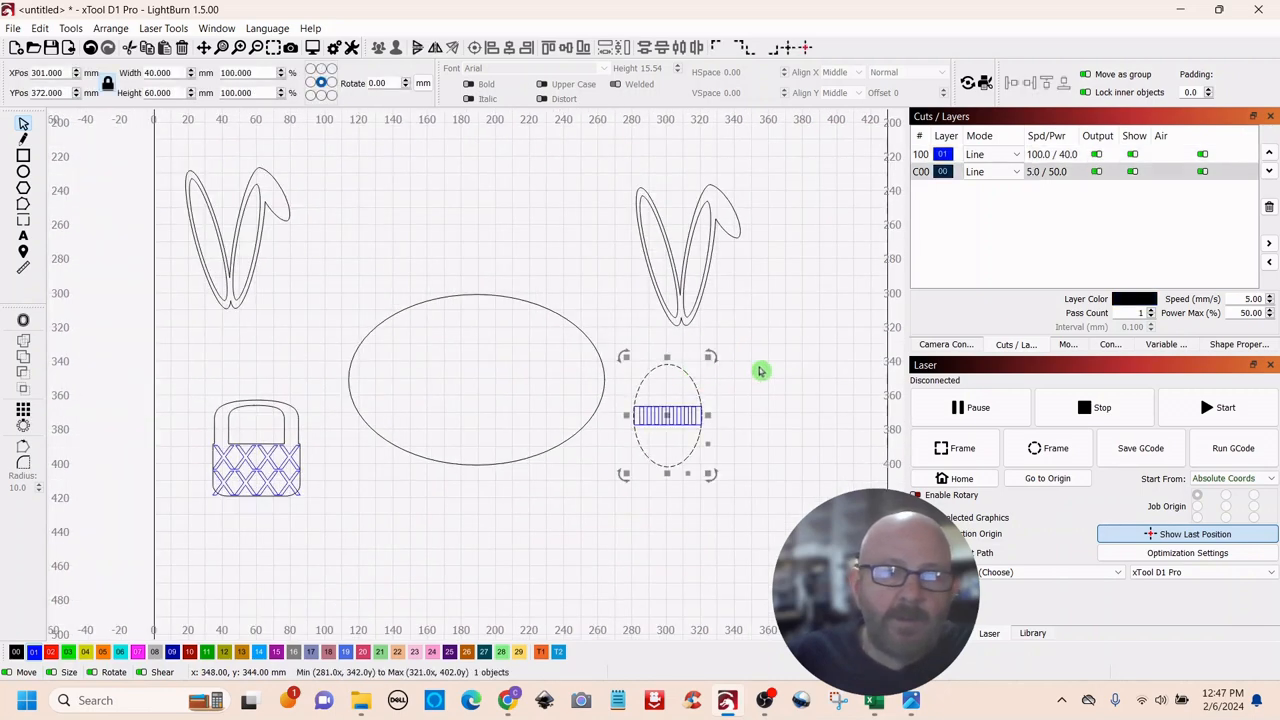
click(790, 375)
Step: Ungroup the basket and its lattice pattern
drag(318, 387, 214, 512)
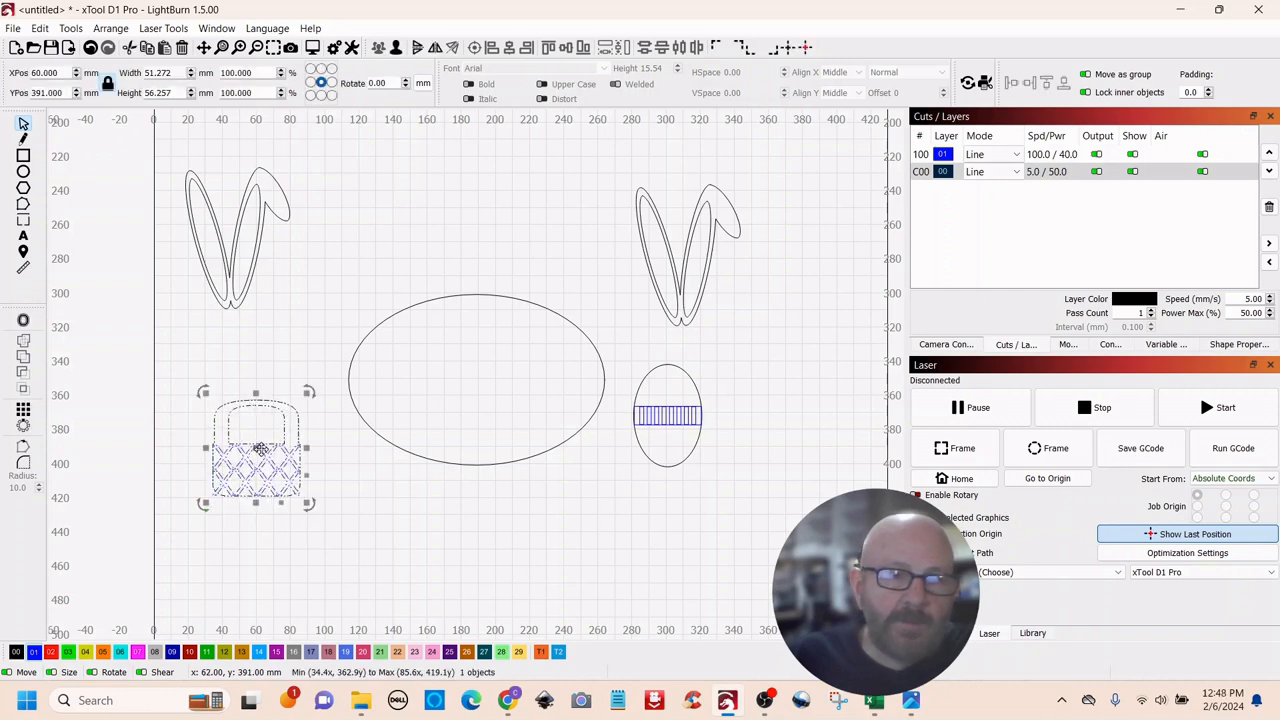
right_click(262, 452)
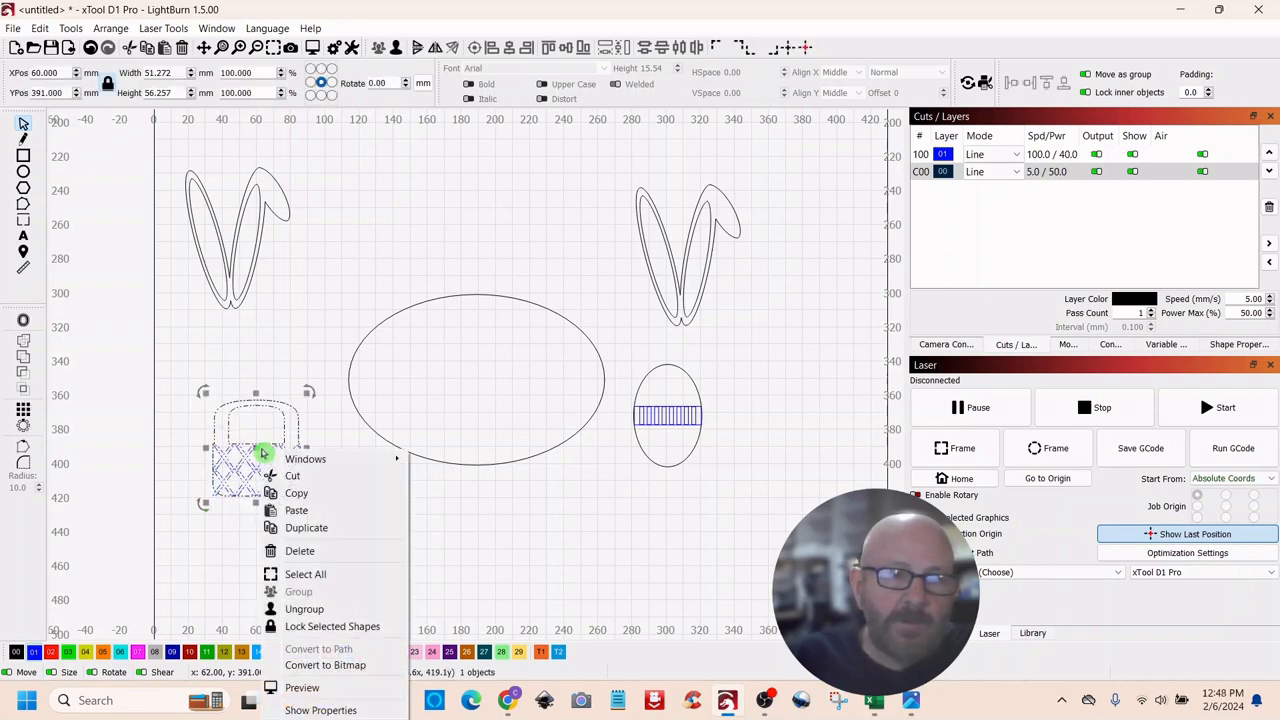
click(300, 609)
click(383, 531)
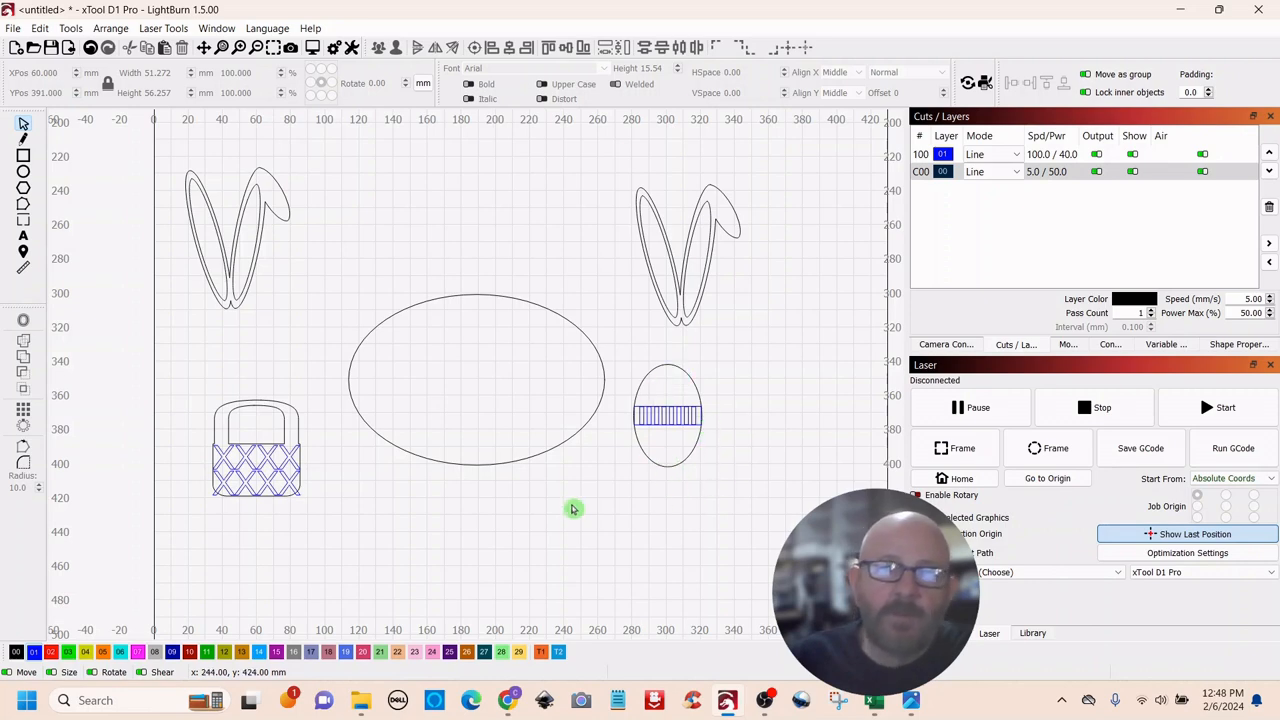
Step: Add the text "J" in the Cooper Black font above the large ellipse
scroll(575, 509, up, 1)
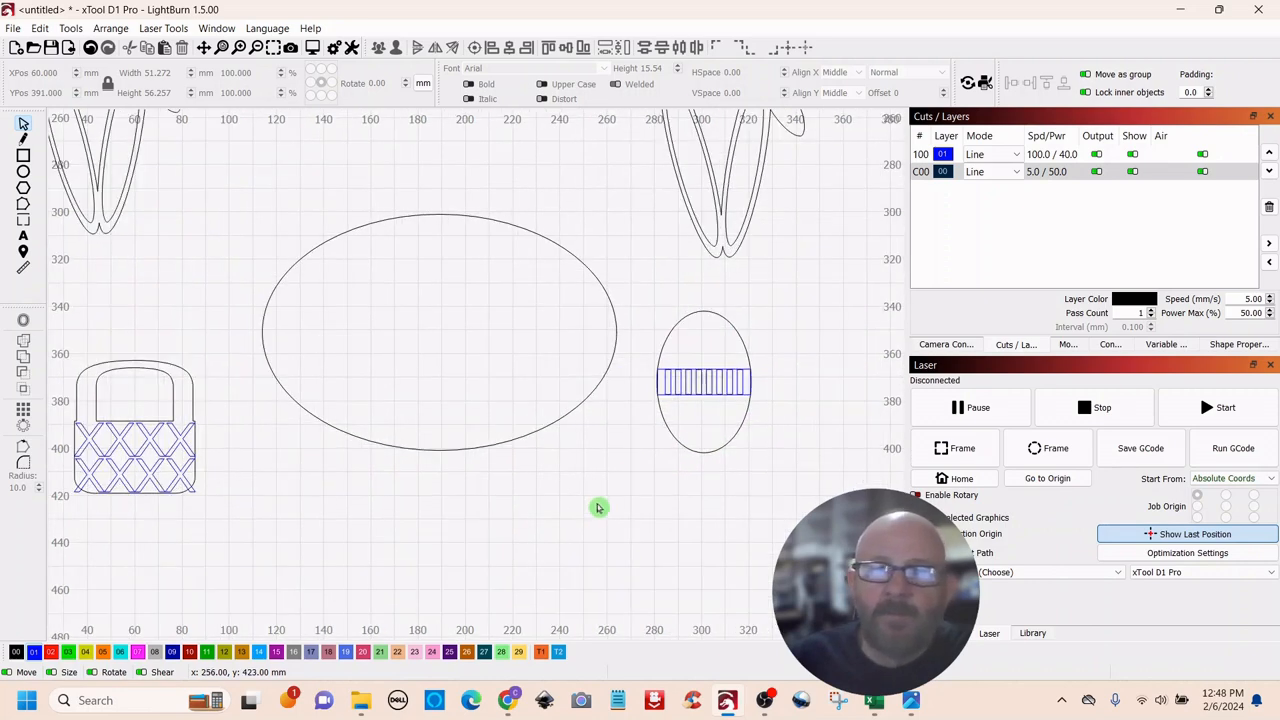
scroll(590, 508, up, 1)
drag(586, 231, 634, 272)
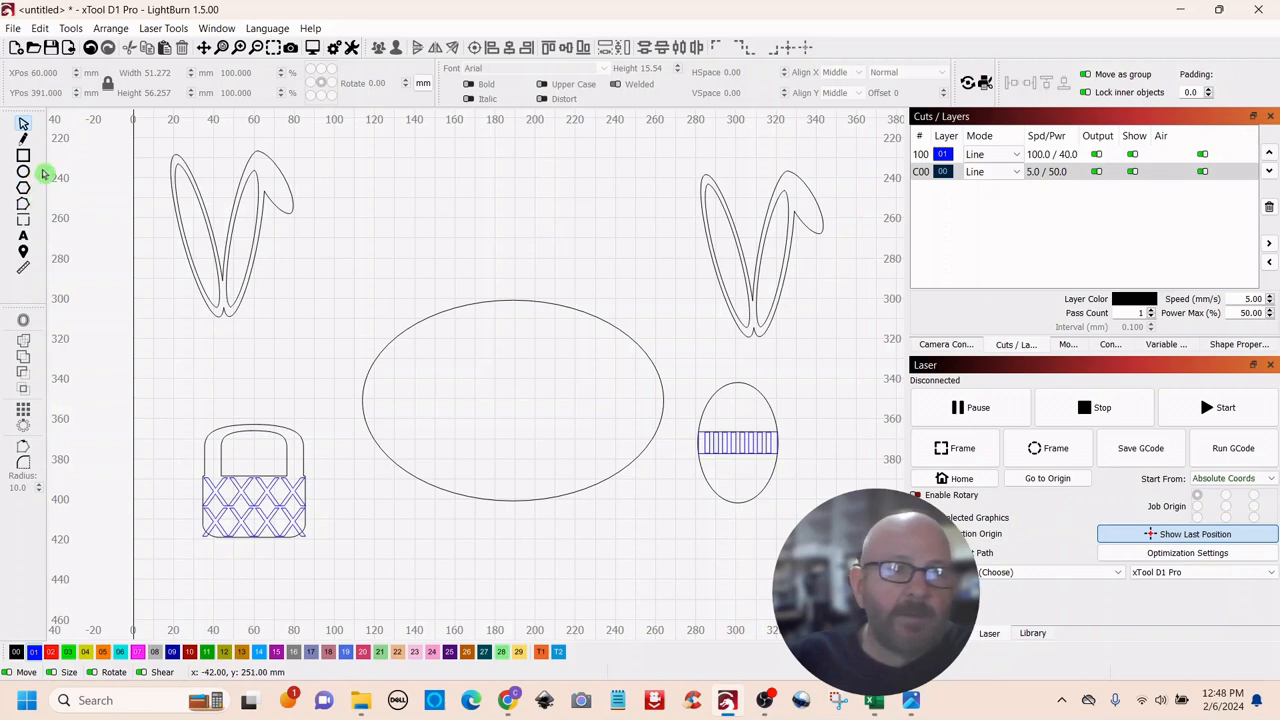
click(22, 238)
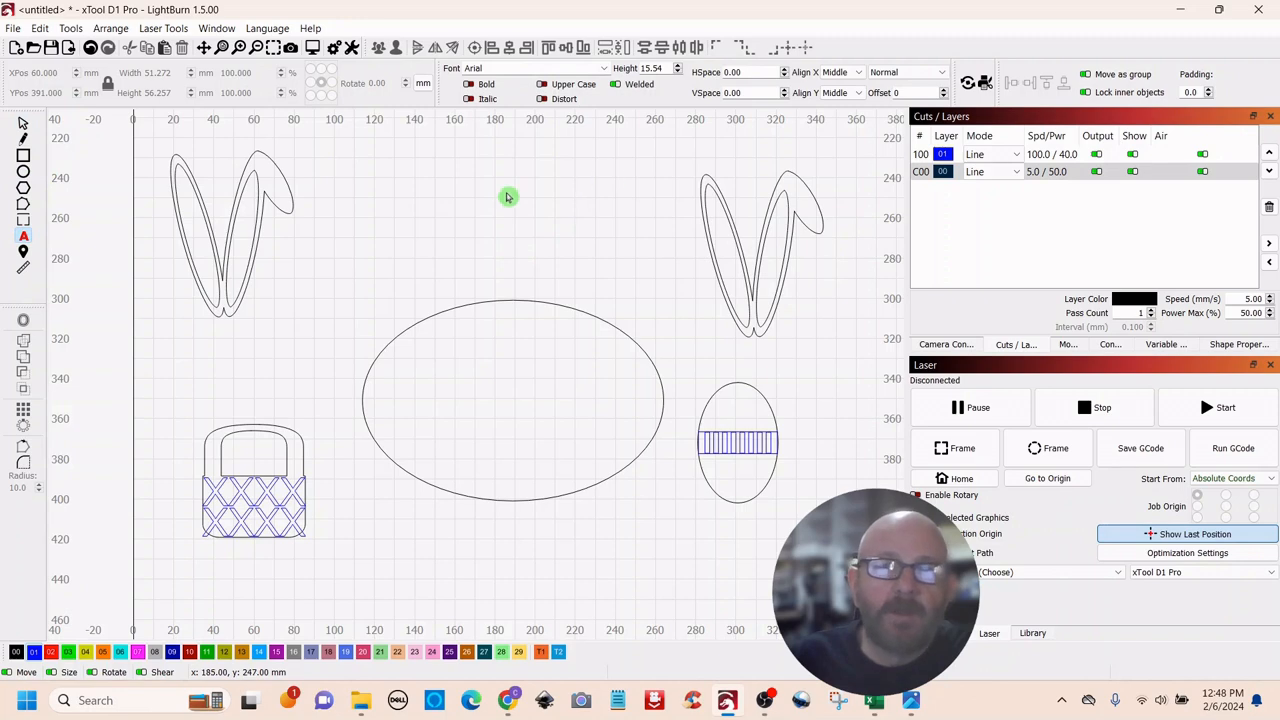
click(605, 70)
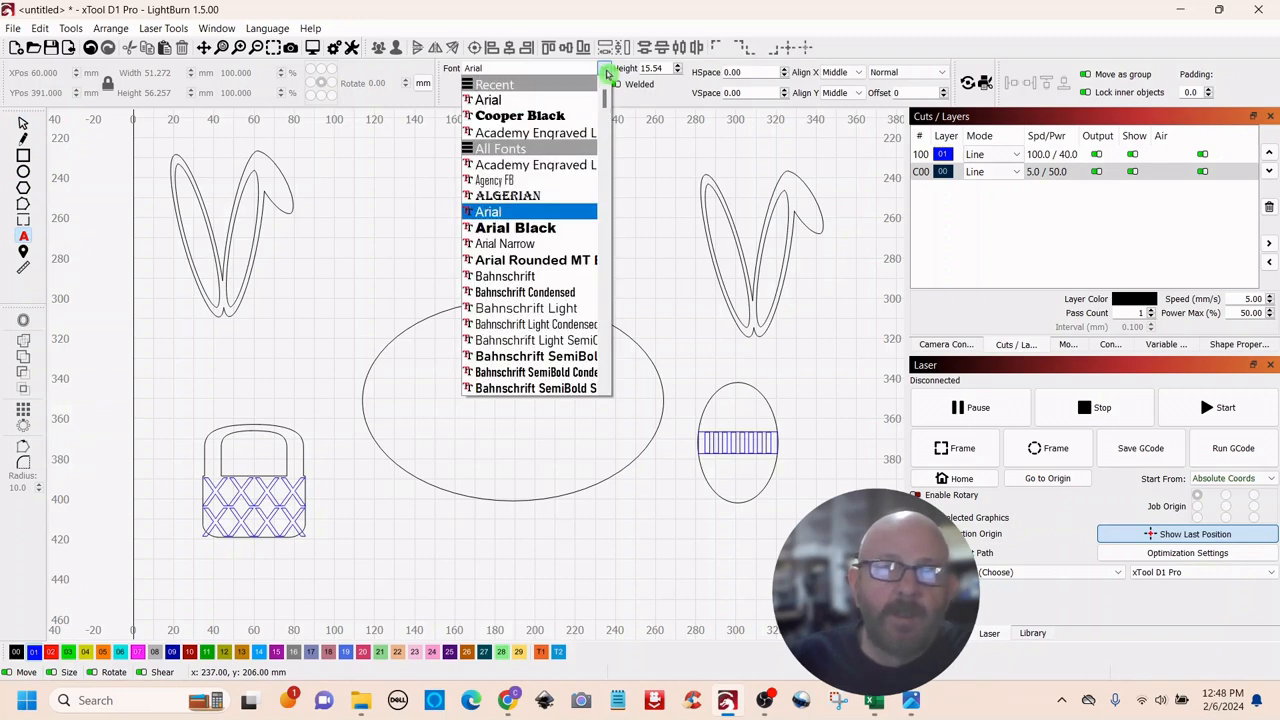
scroll(530, 209, down, 3)
scroll(535, 210, down, 5)
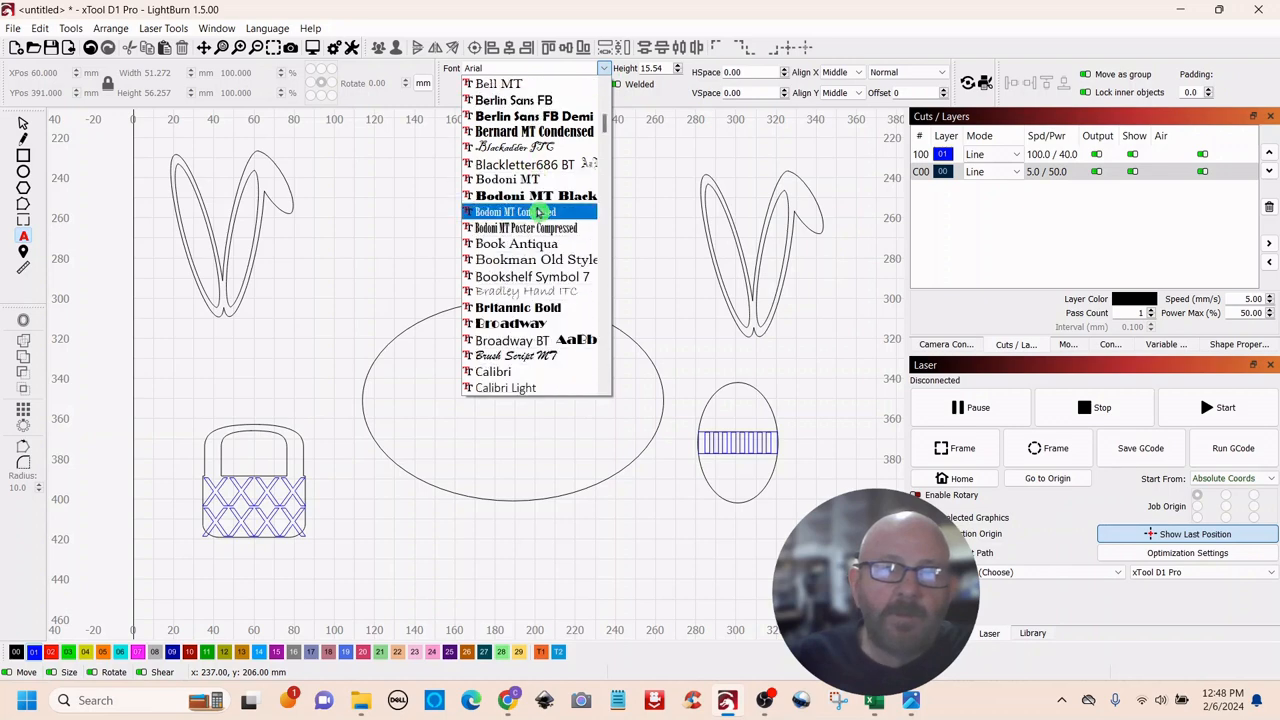
scroll(537, 213, down, 7)
scroll(537, 216, down, 6)
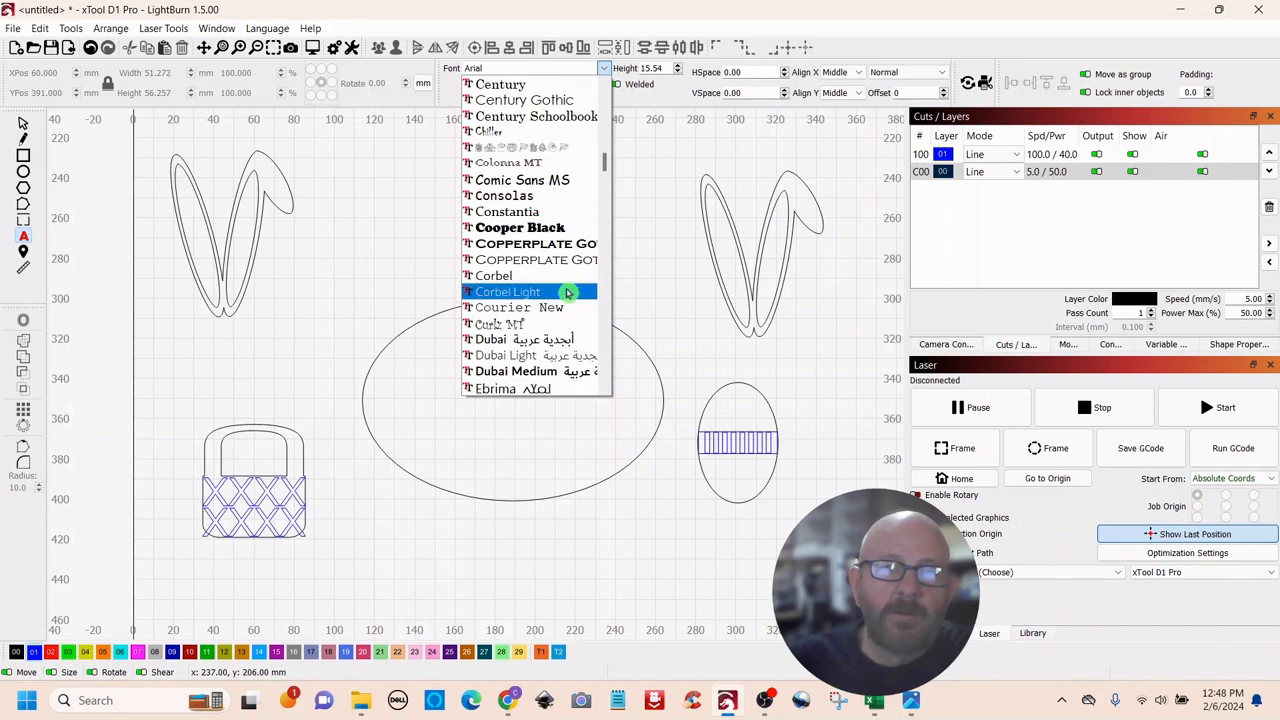
click(511, 230)
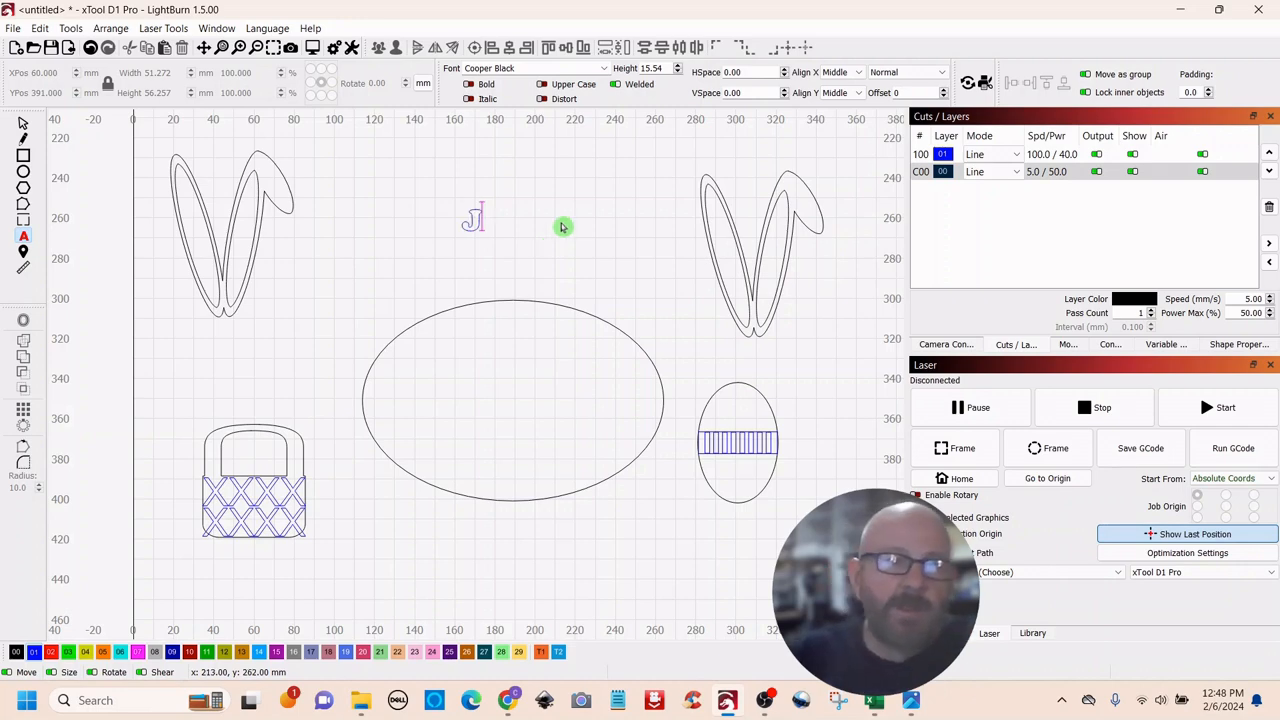
click(24, 126)
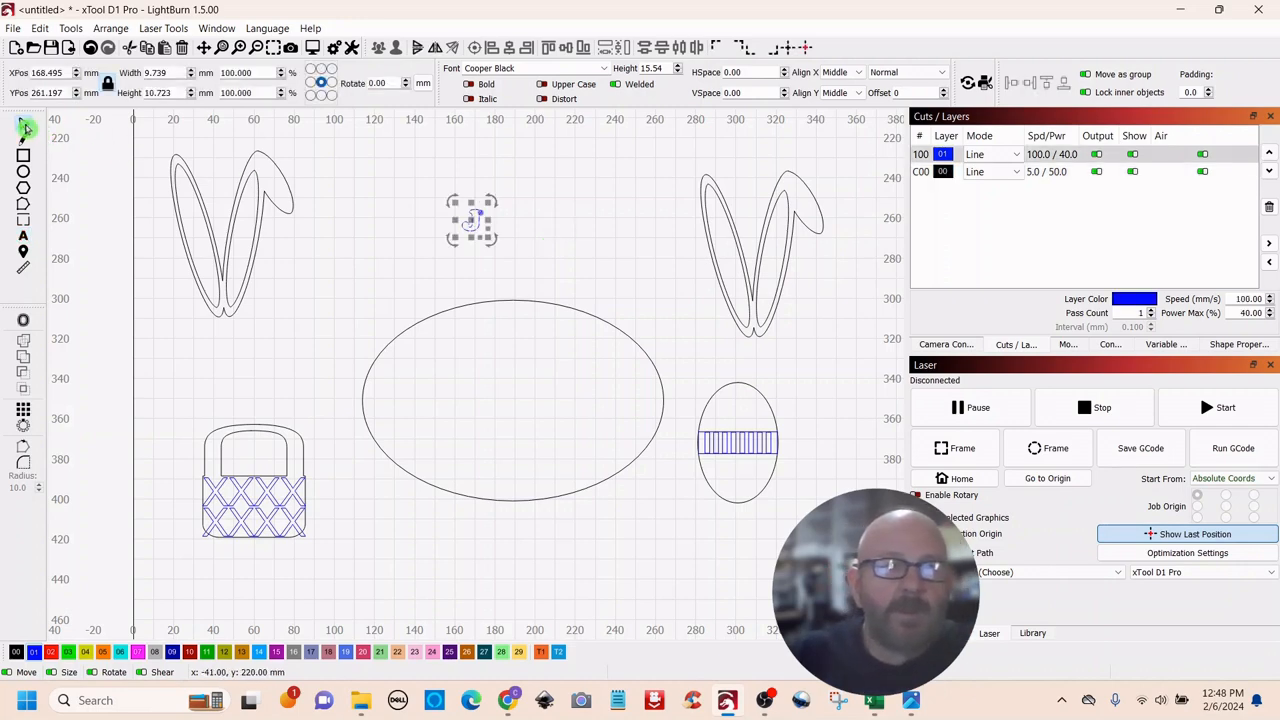
Step: Scale the letter J proportionally to 80 mm high and move it directly above the large ellipse
drag(490, 238, 600, 325)
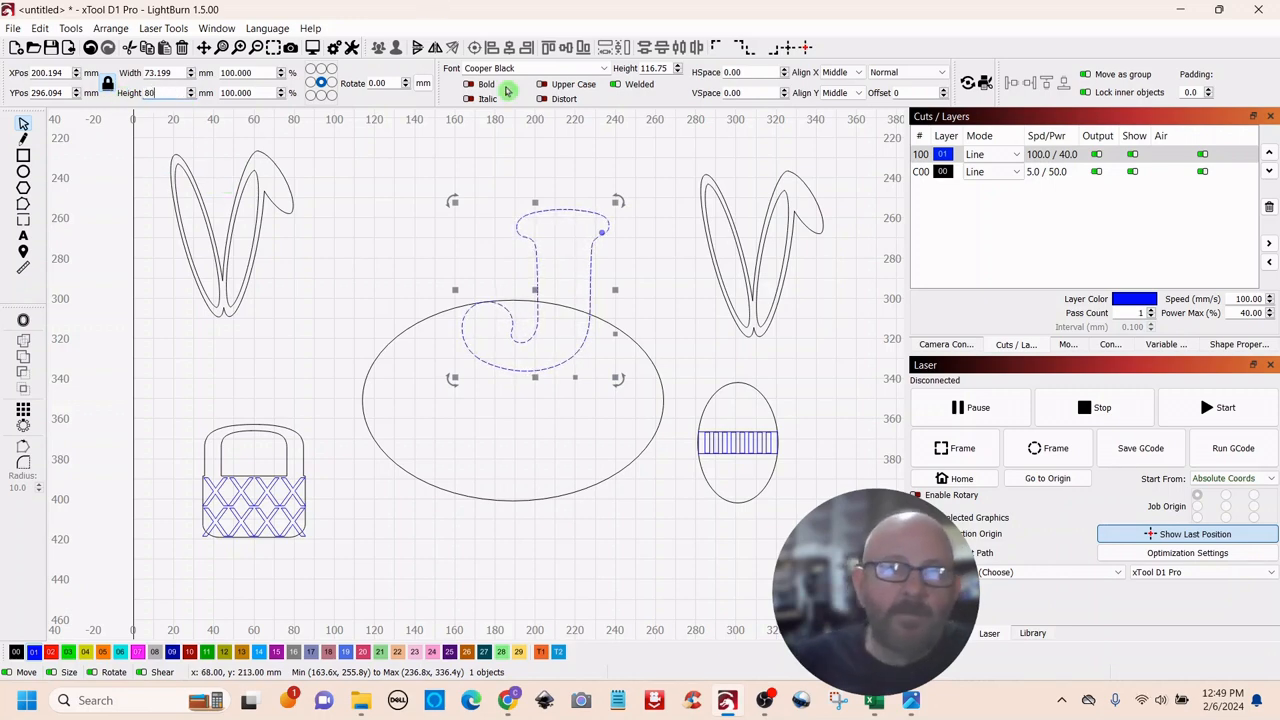
click(412, 198)
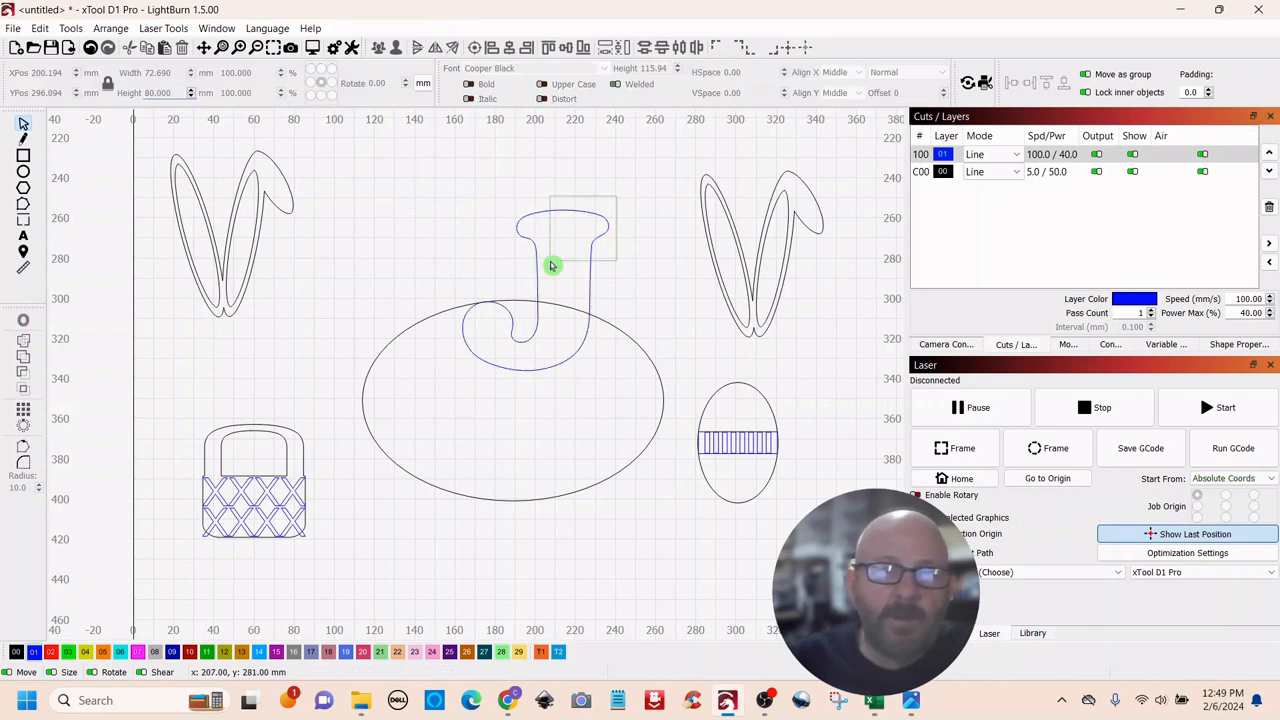
click(558, 305)
drag(538, 290, 517, 221)
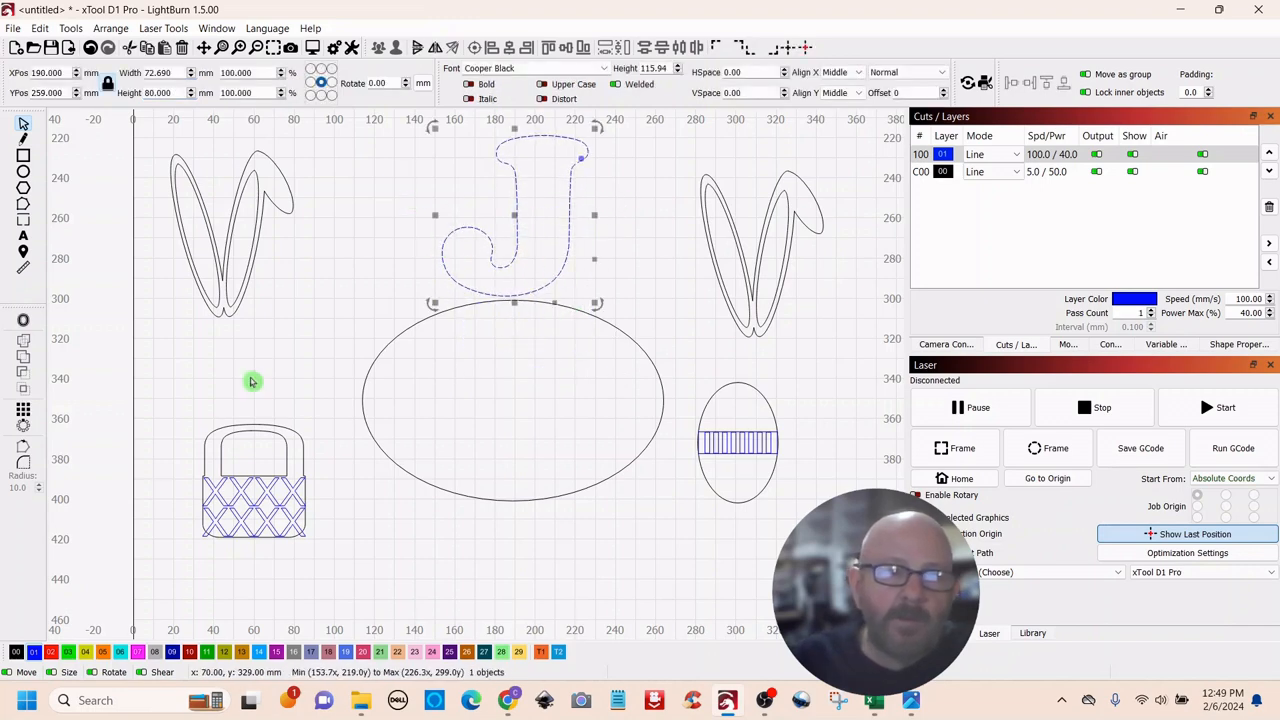
Step: Assign the letter J to the black layer 00 and shift it slightly to X 206, Y 244 mm
click(15, 654)
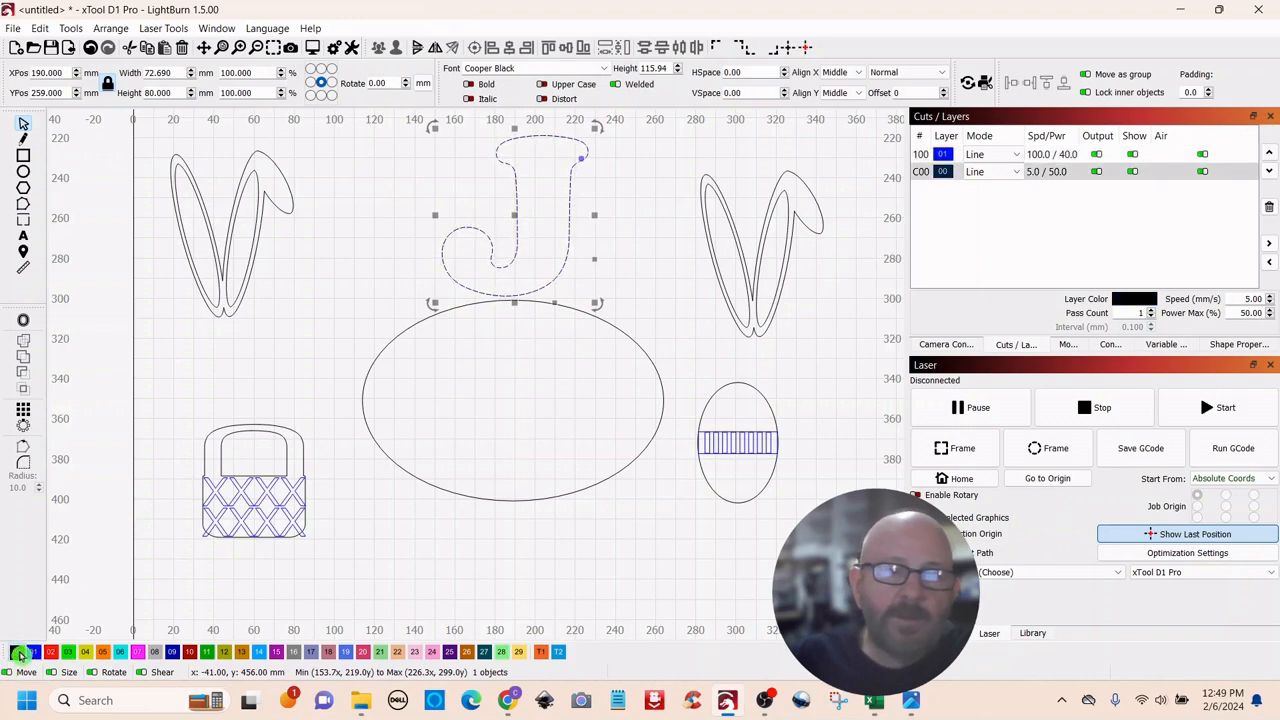
click(641, 281)
scroll(641, 281, up, 2)
scroll(643, 277, down, 5)
drag(625, 180, 472, 305)
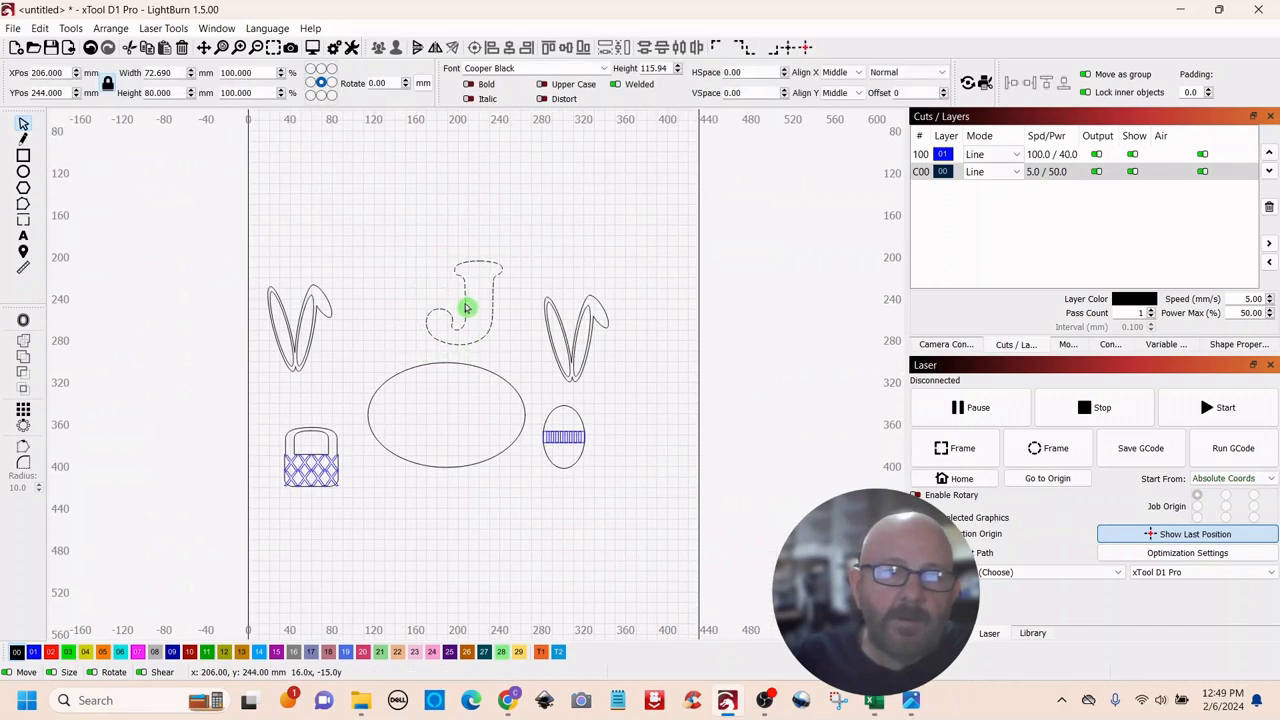
click(572, 228)
Step: Move the ears from above the basket to the J's upper left, tilt them counter-clockwise and shrink them to about 49 × 64 mm
drag(323, 266, 254, 400)
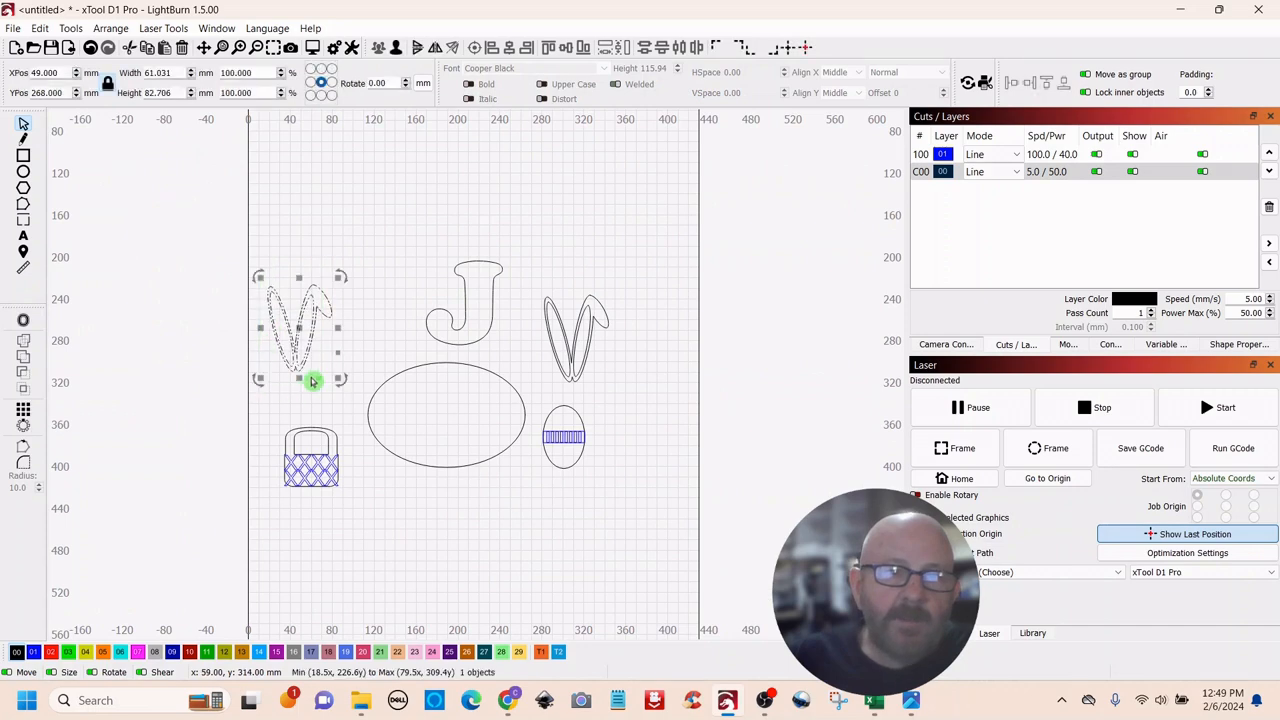
drag(310, 352, 409, 245)
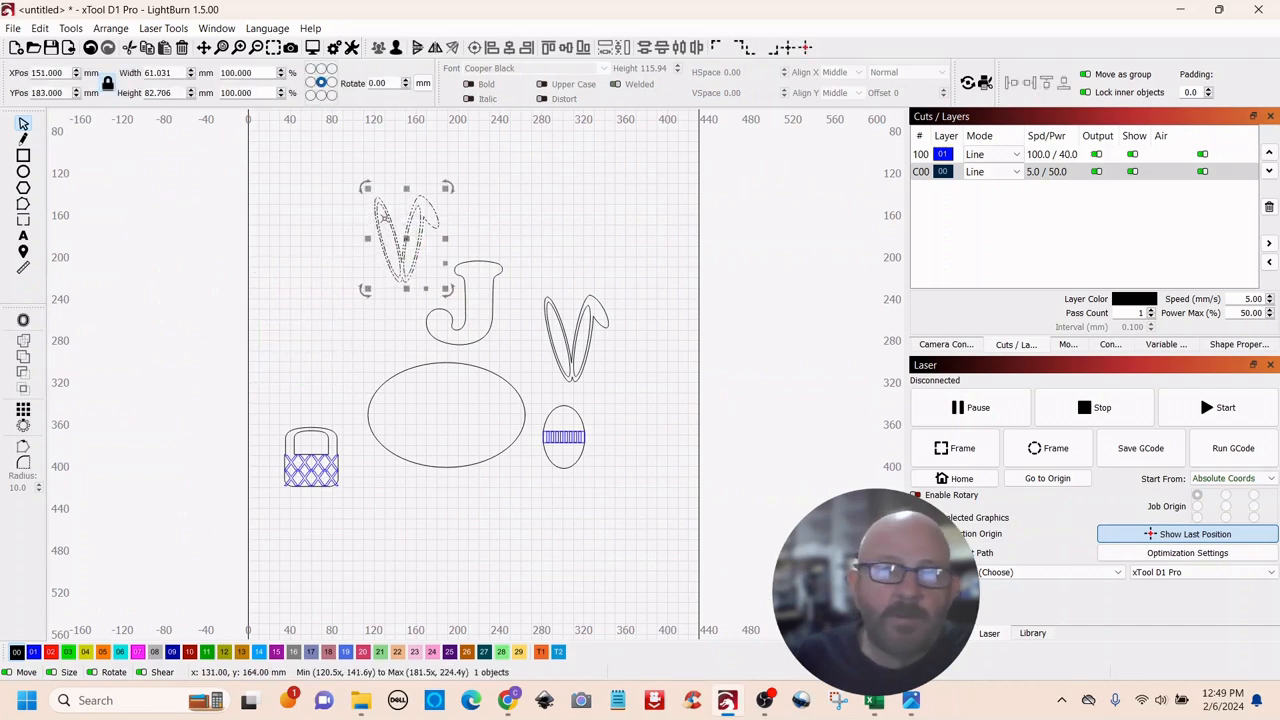
drag(360, 187, 372, 210)
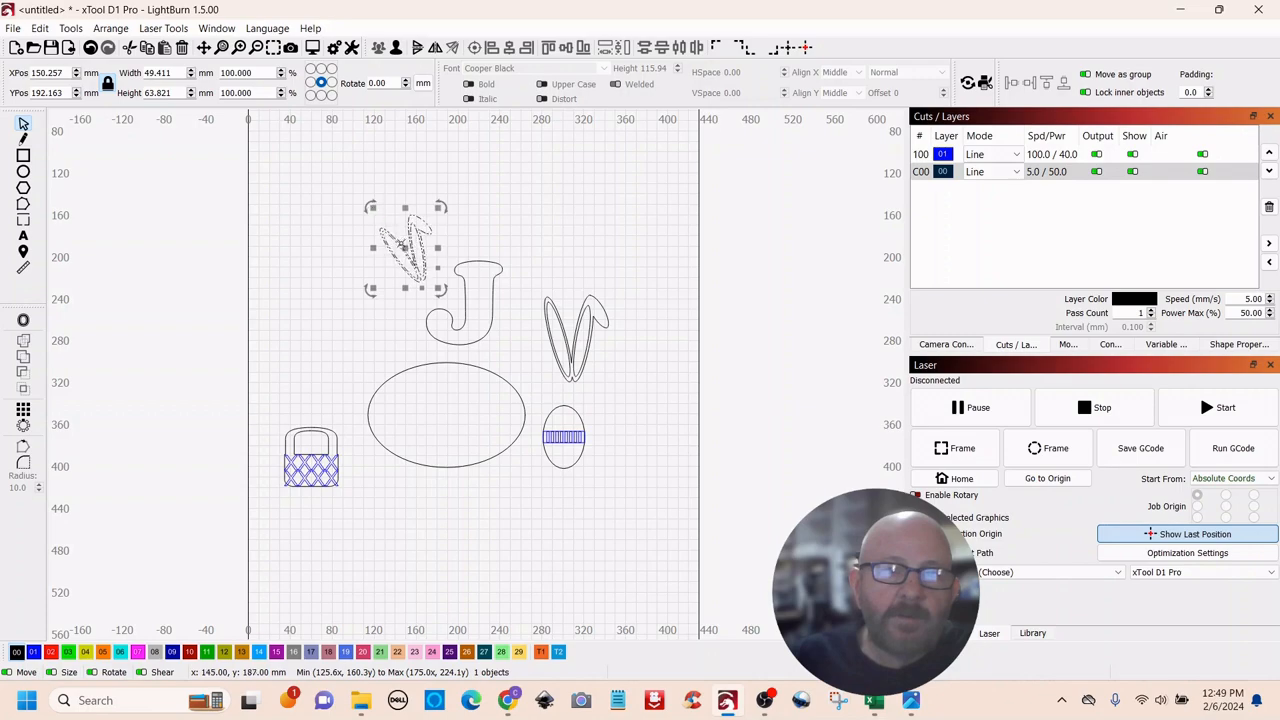
scroll(497, 266, up, 4)
drag(621, 270, 804, 279)
scroll(791, 274, up, 1)
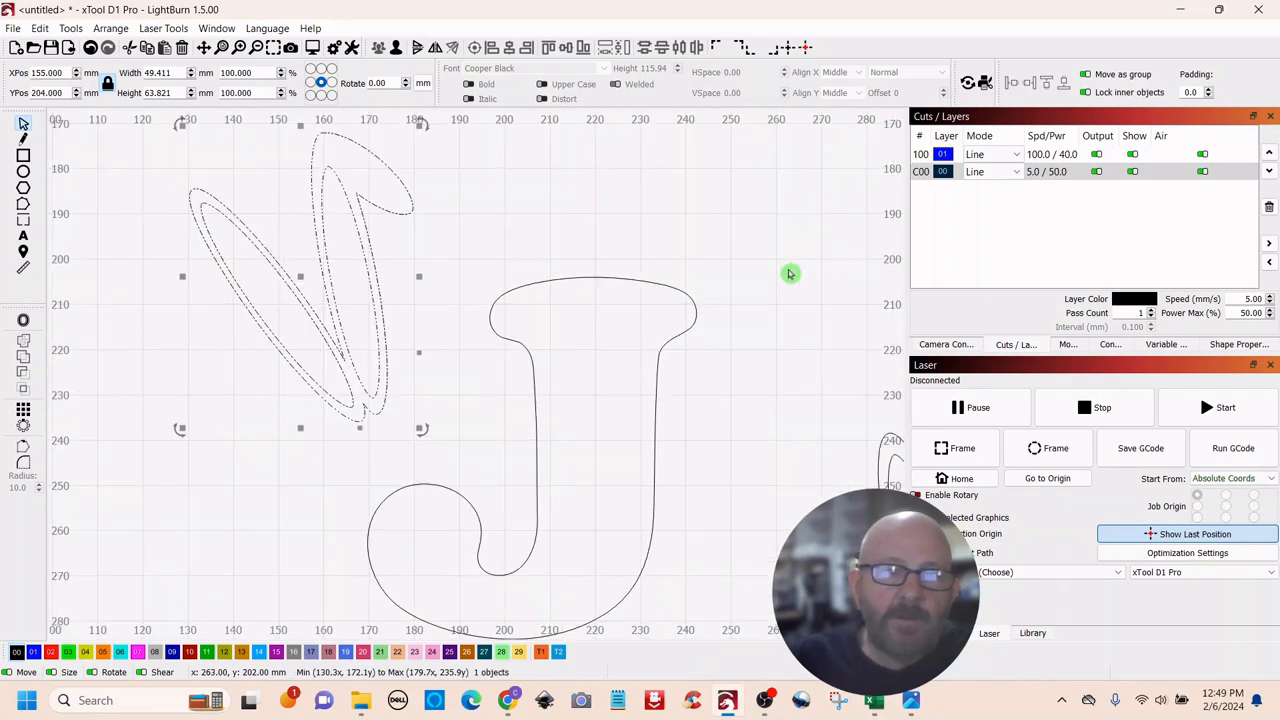
click(671, 210)
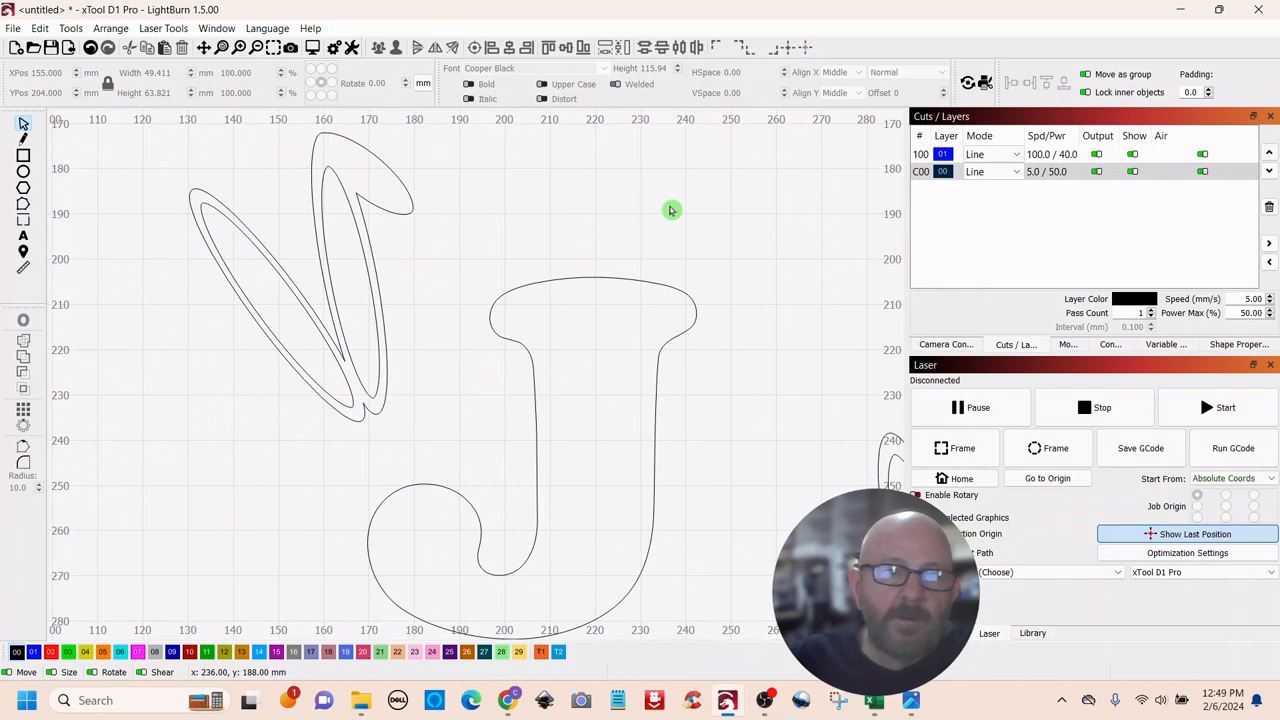
click(384, 189)
click(508, 183)
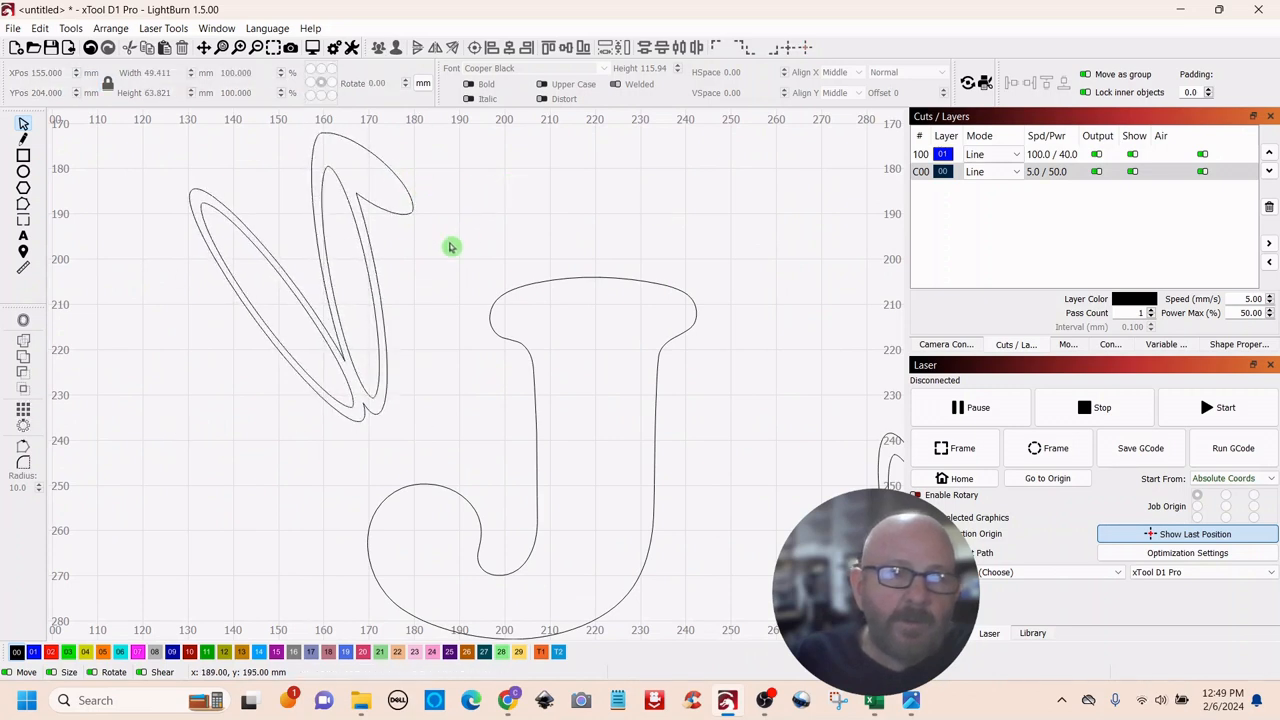
Step: Shrink the tilted ears to about 43 × 56 mm and place their base overlapping the curled hook of the J
drag(358, 295, 315, 363)
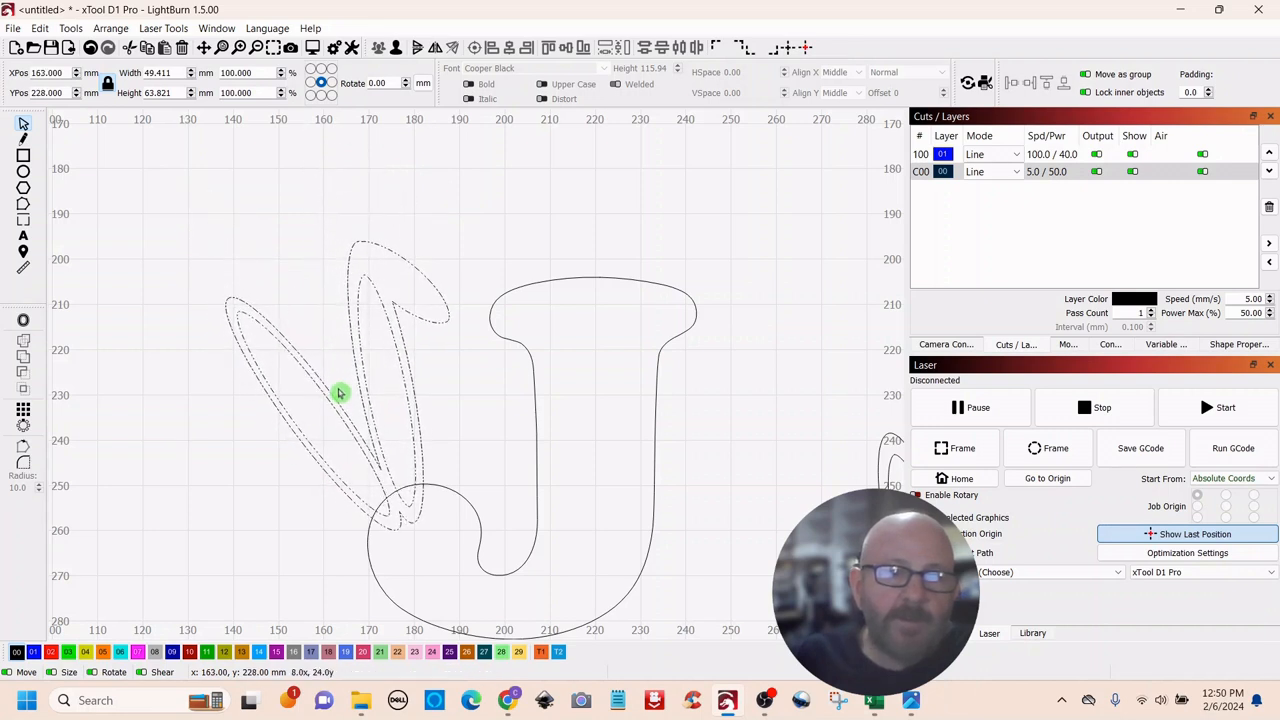
drag(342, 395, 342, 395)
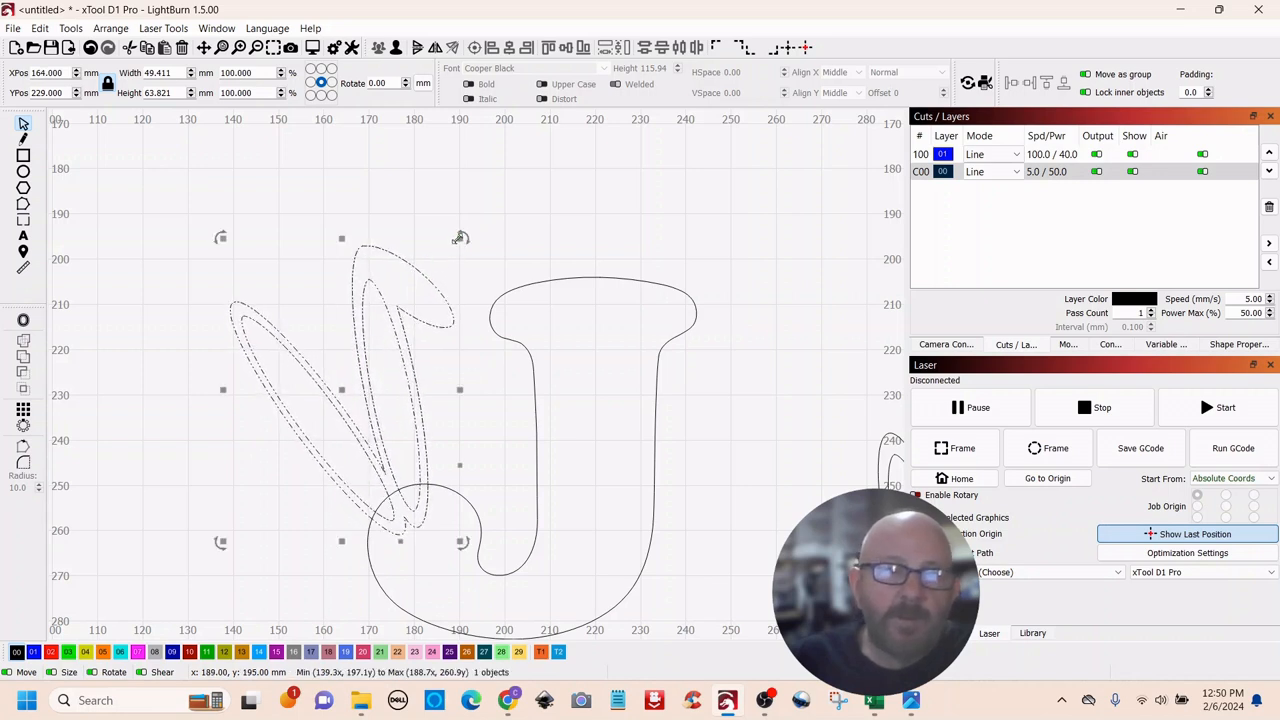
drag(460, 238, 446, 255)
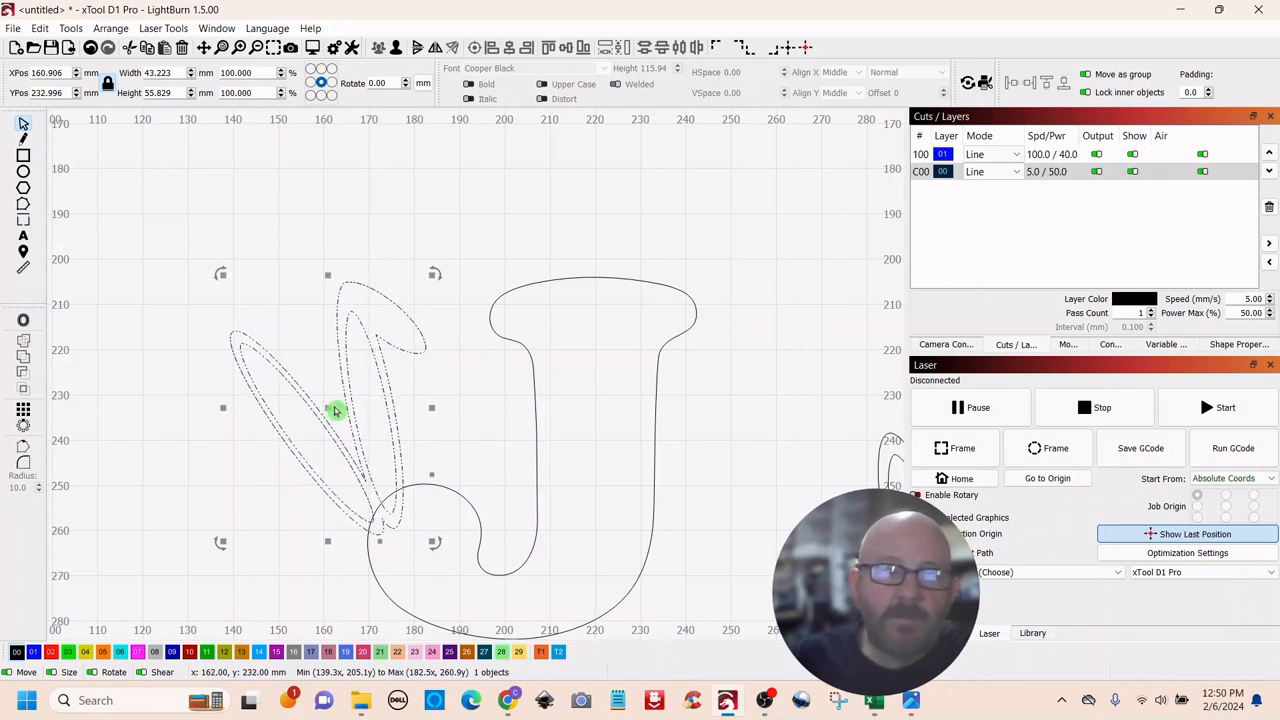
drag(330, 406, 350, 410)
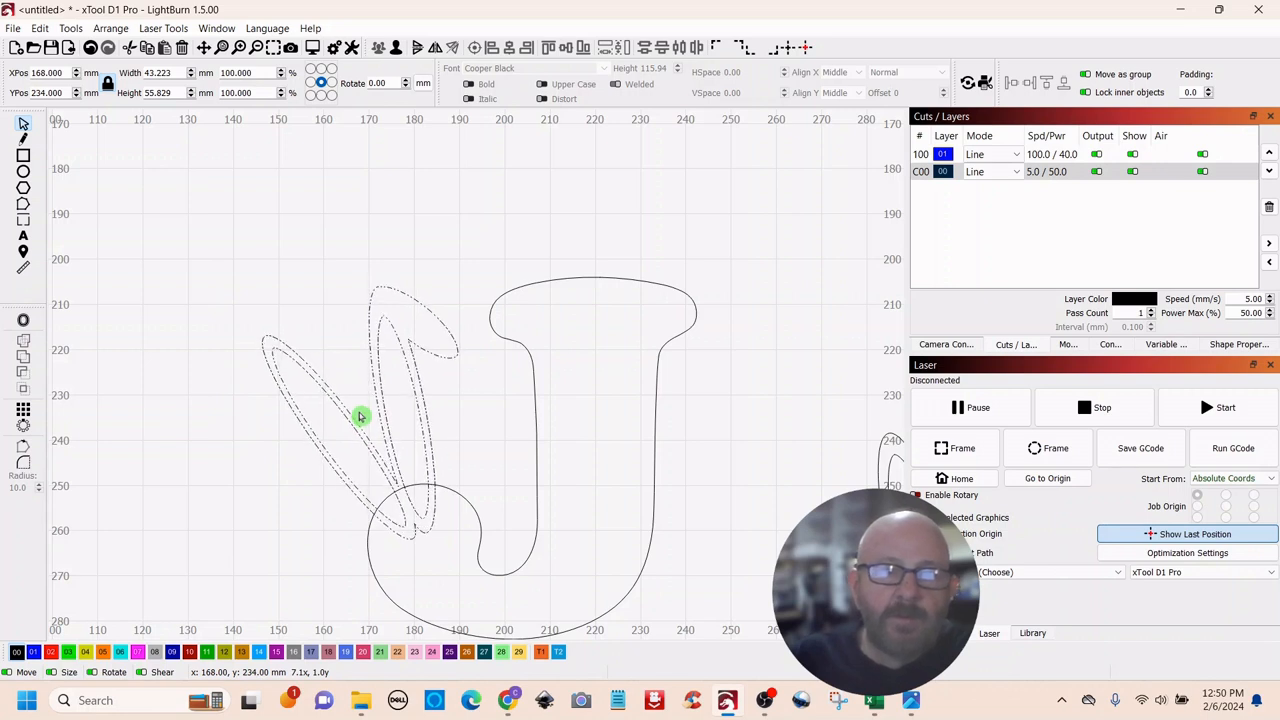
drag(360, 416, 361, 409)
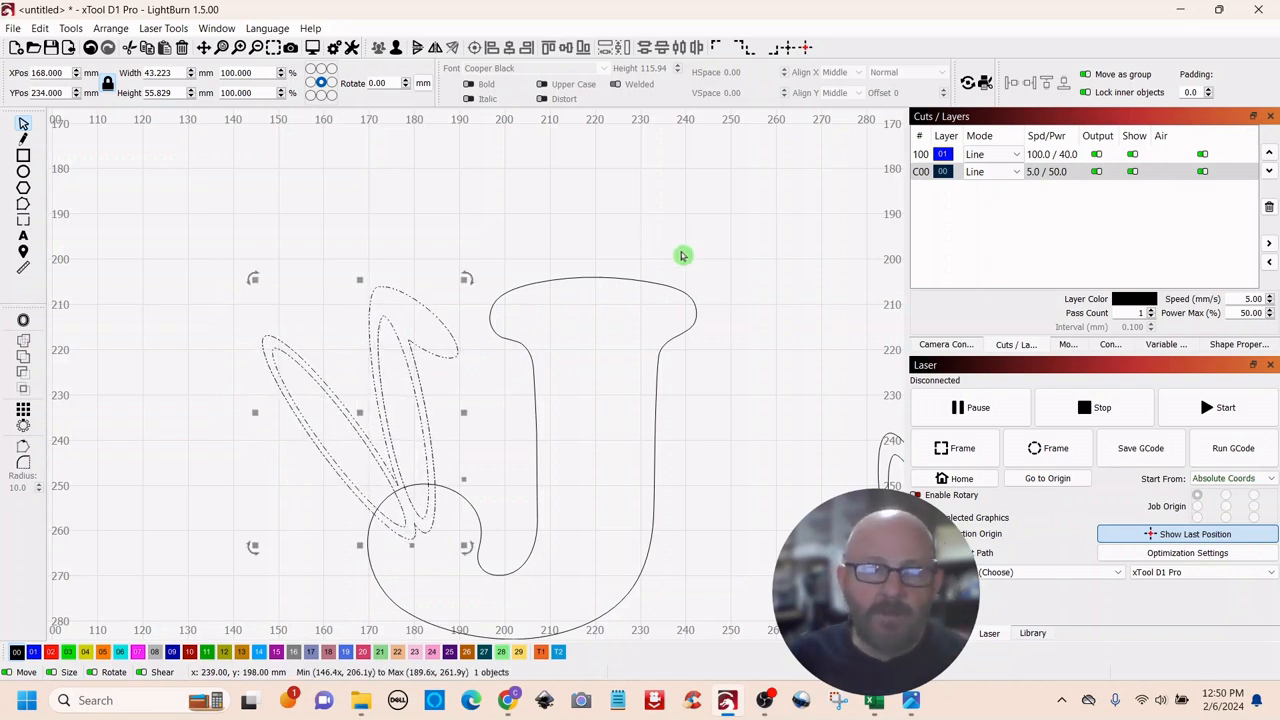
Step: Weld the tilted ears and the letter J into one shape
drag(684, 256, 629, 321)
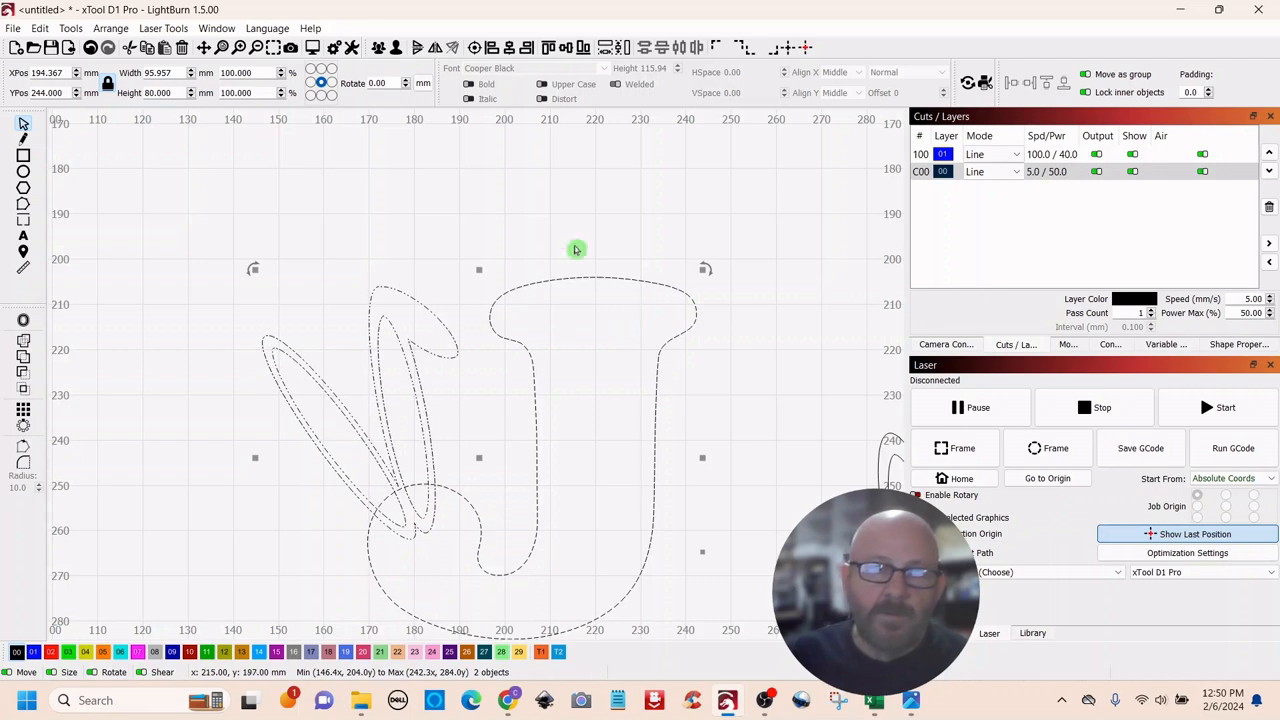
click(24, 346)
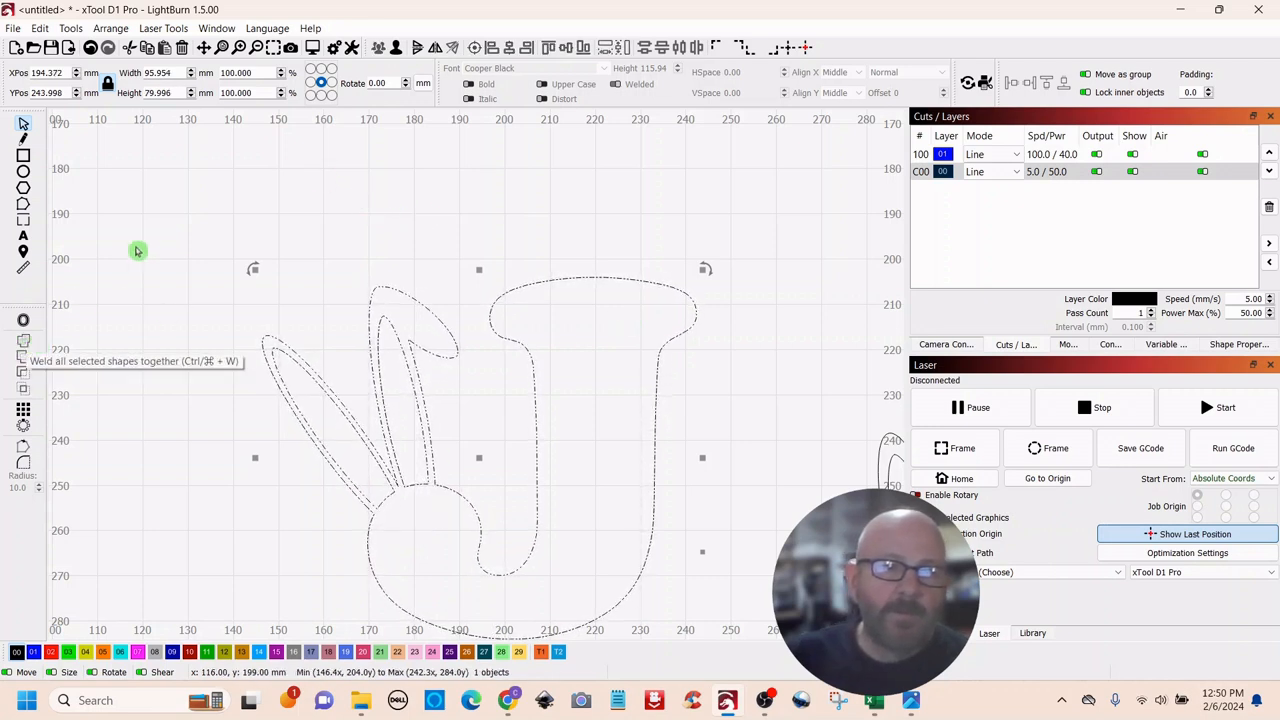
click(171, 209)
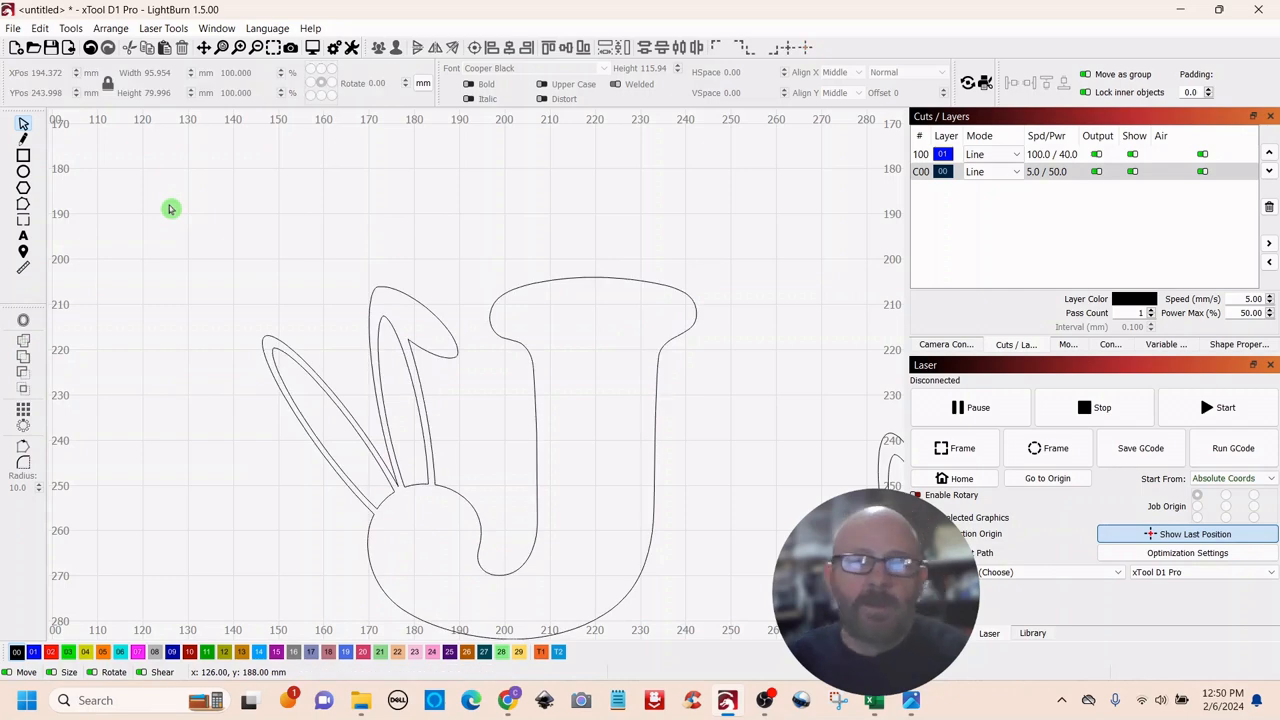
Step: Ungroup the welded J with ears
scroll(179, 207, down, 5)
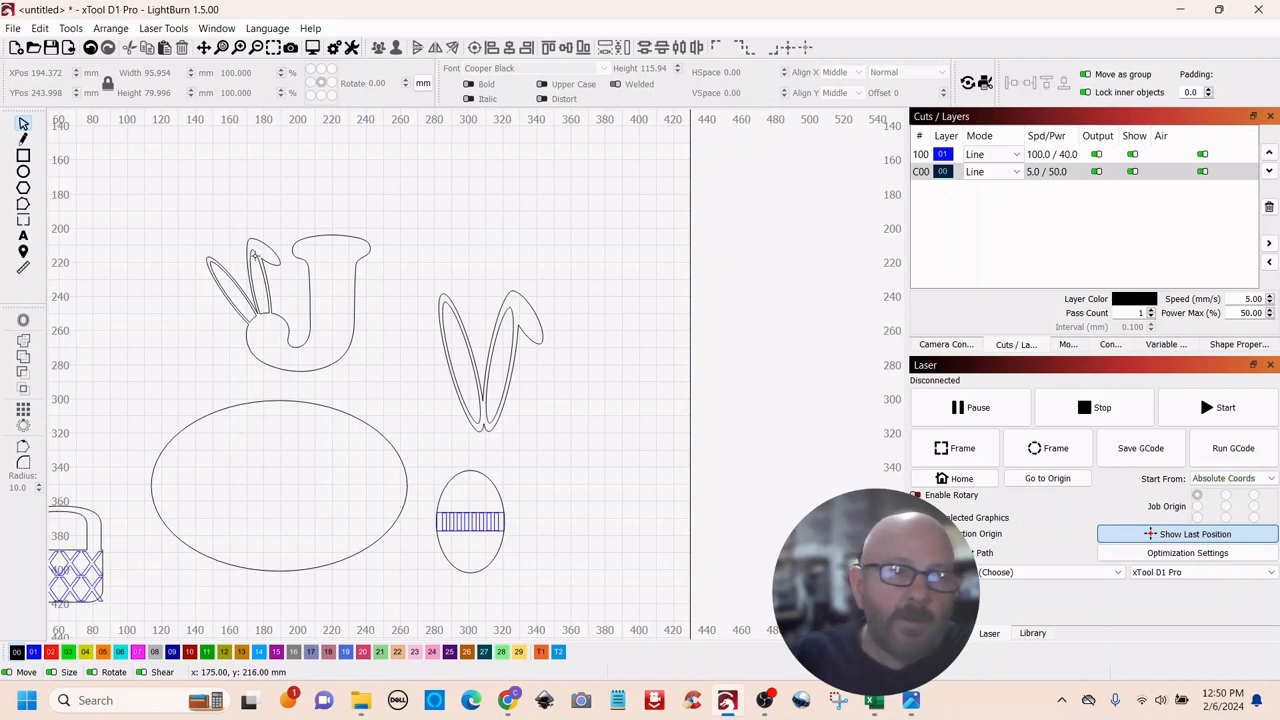
click(255, 255)
click(434, 193)
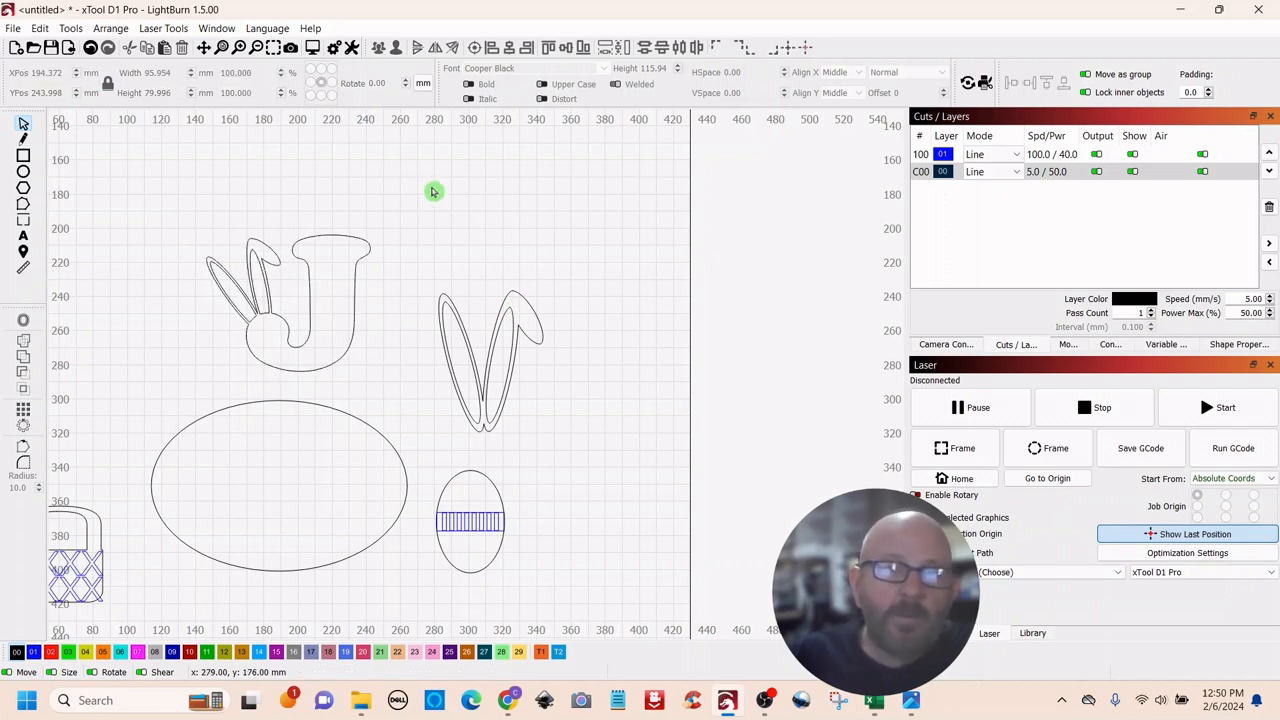
scroll(462, 238, up, 3)
drag(407, 269, 634, 229)
drag(565, 168, 276, 293)
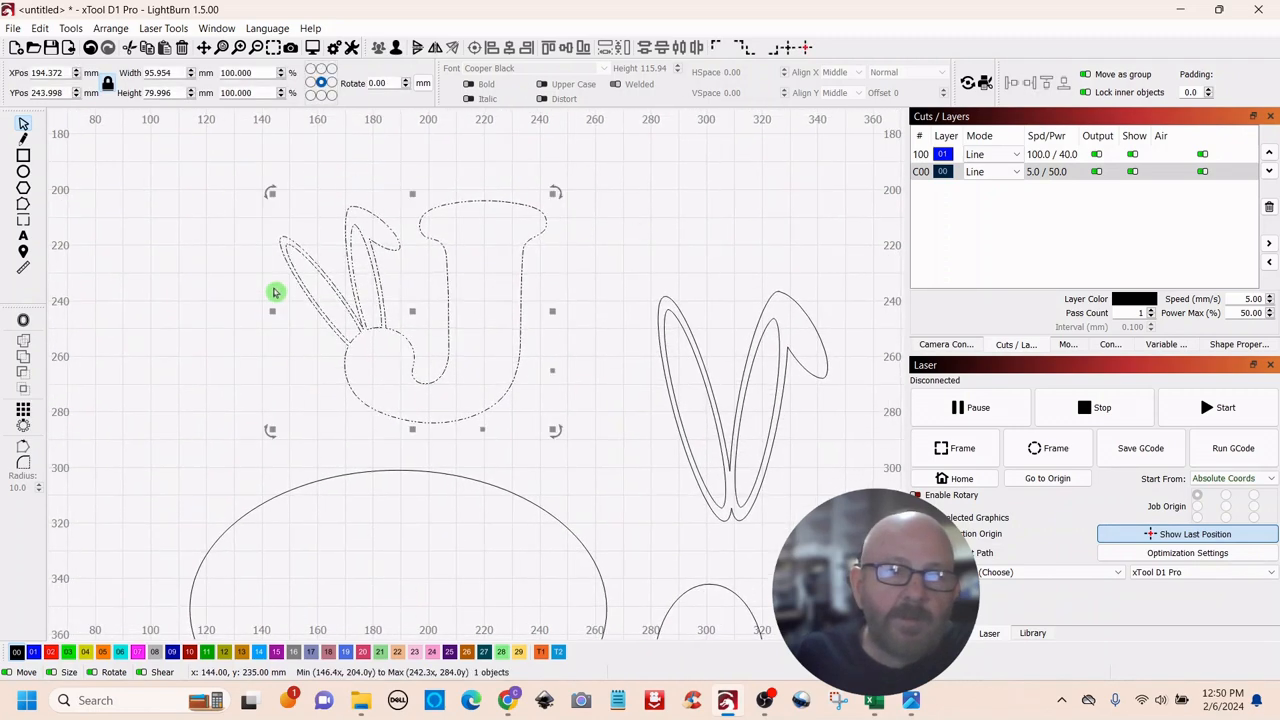
right_click(413, 312)
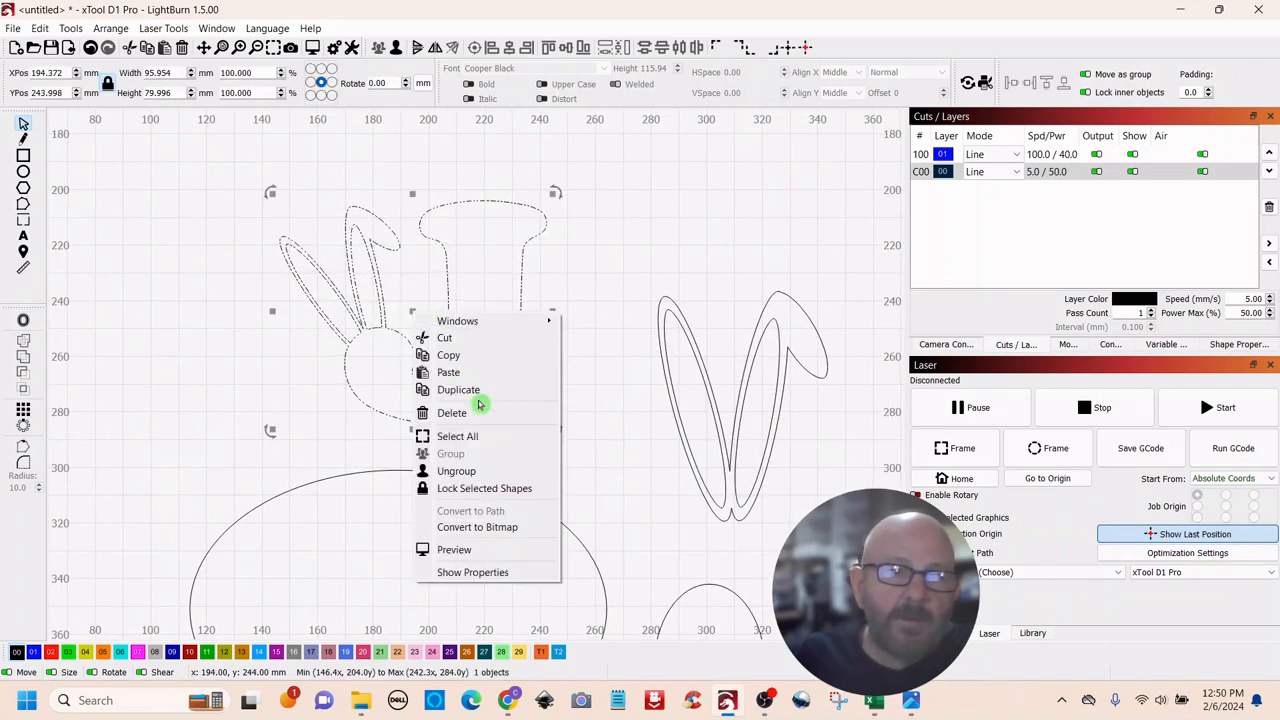
click(456, 471)
click(694, 197)
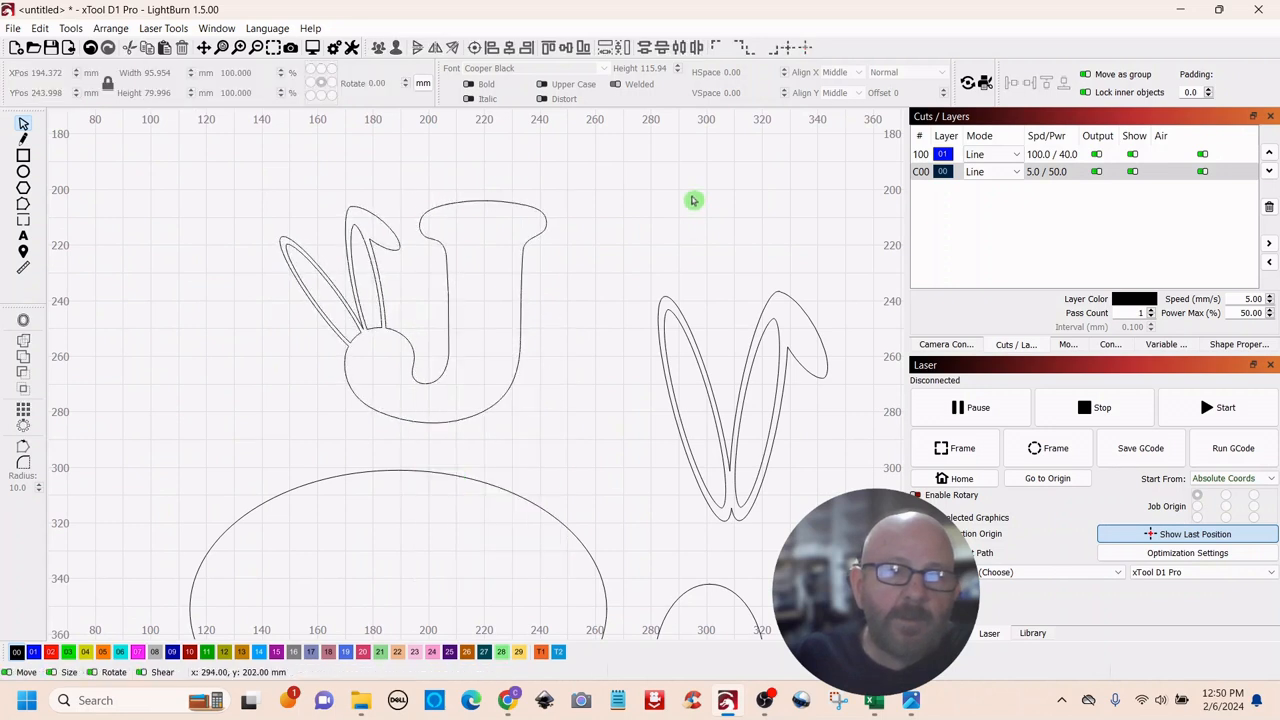
Step: Assign both inner ear outlines on the J to the blue layer 01
click(351, 232)
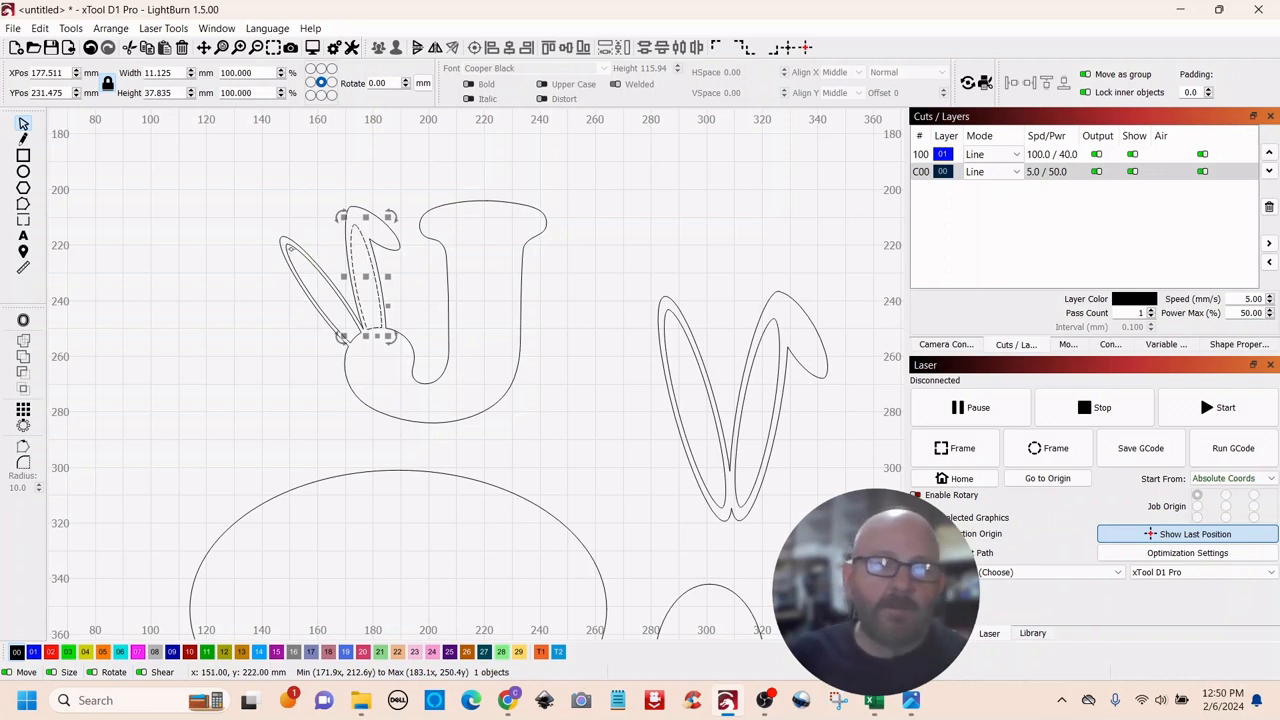
shift+click(286, 248)
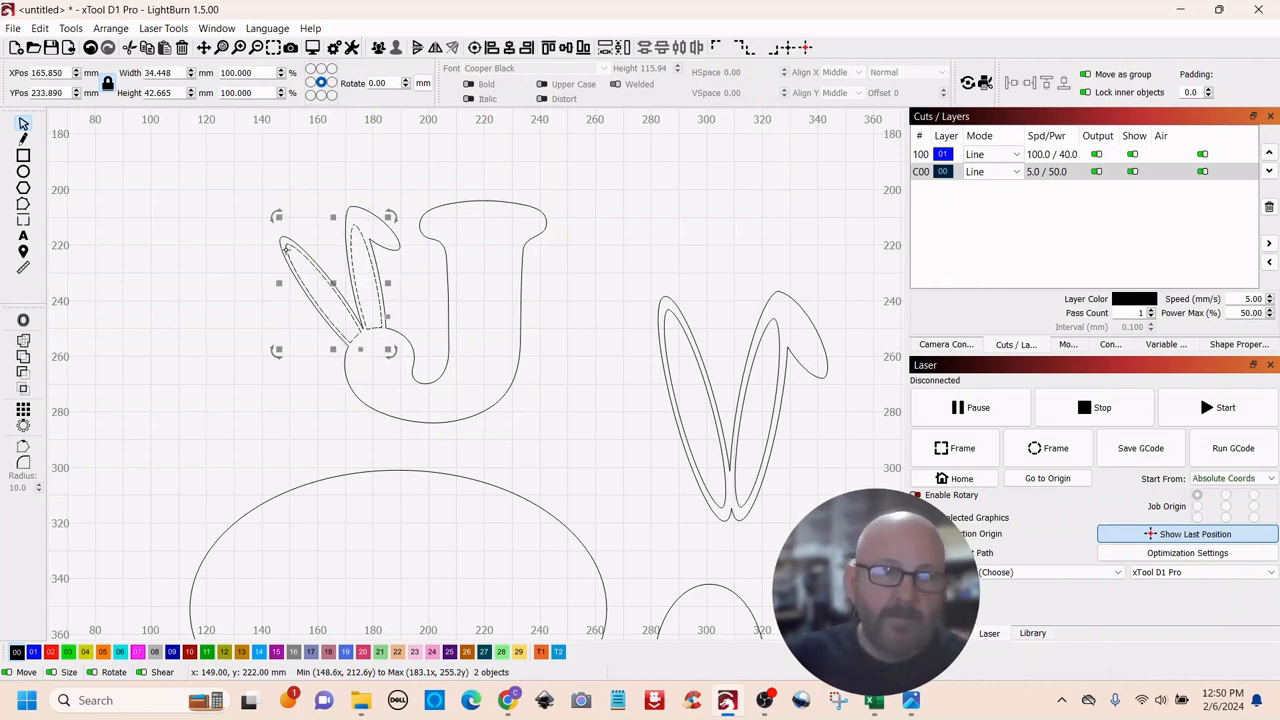
click(34, 653)
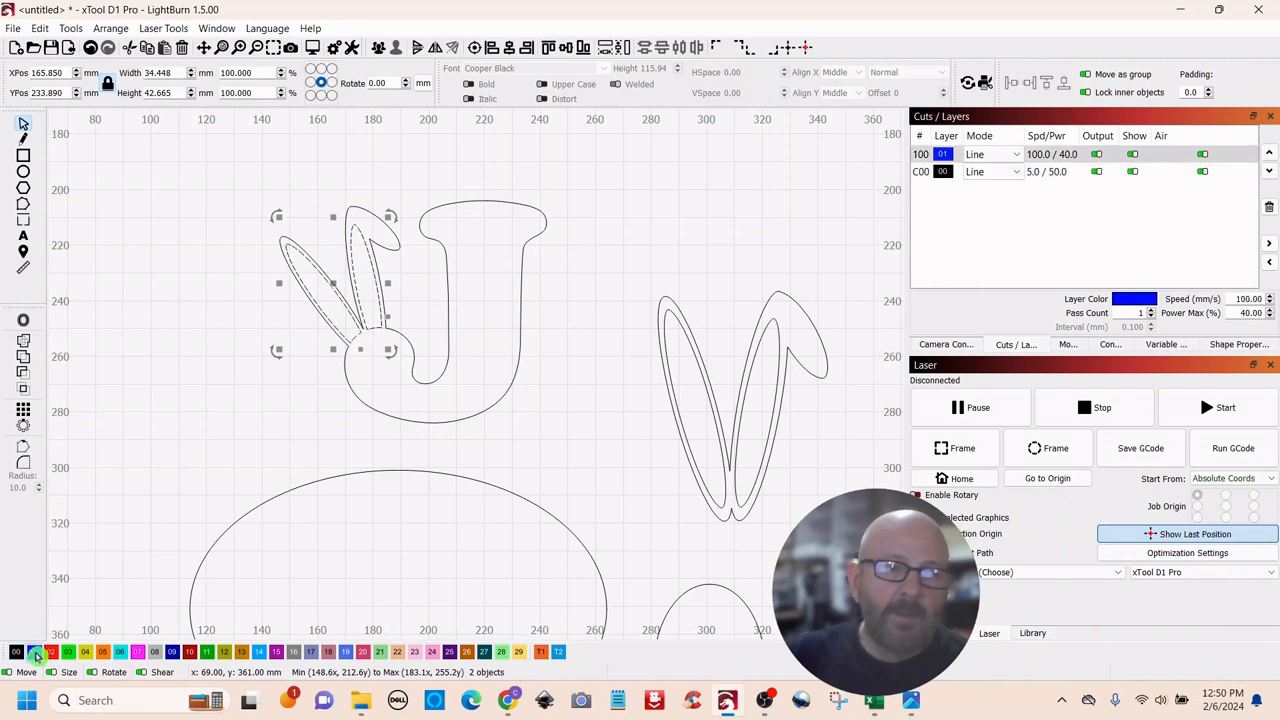
click(606, 266)
scroll(600, 267, down, 1)
scroll(600, 267, down, 1)
drag(660, 189, 566, 175)
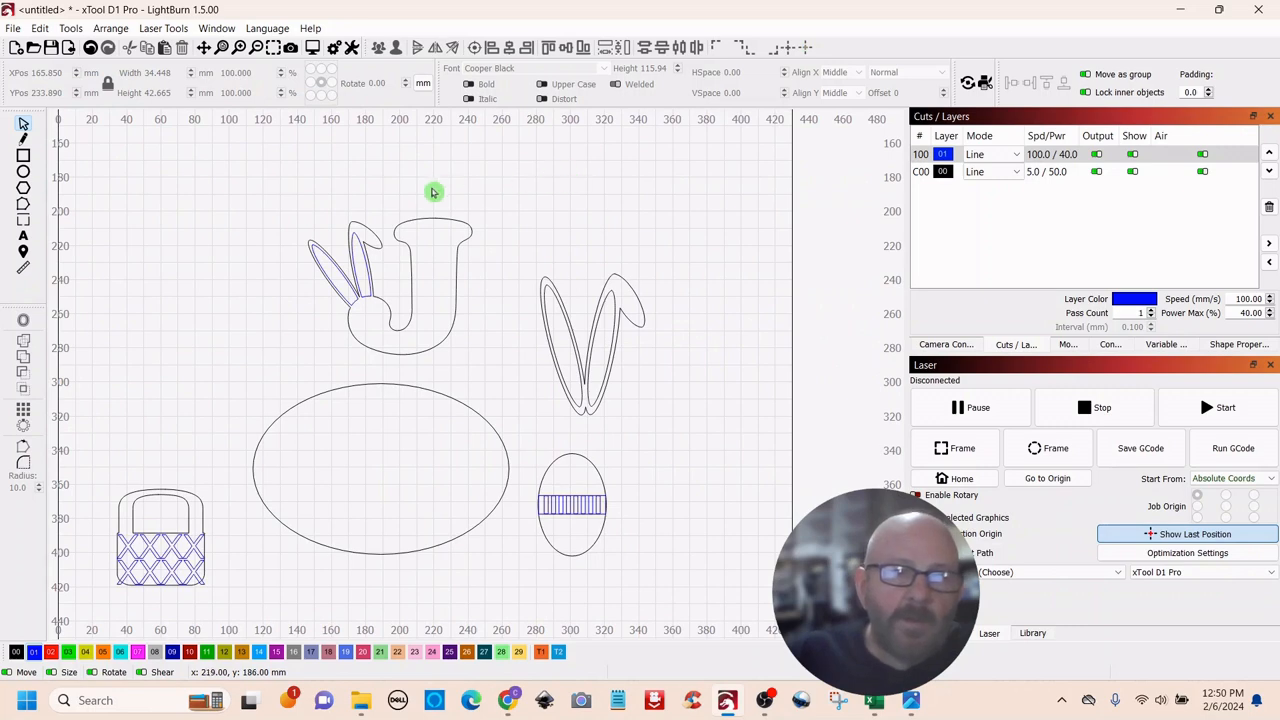
click(355, 234)
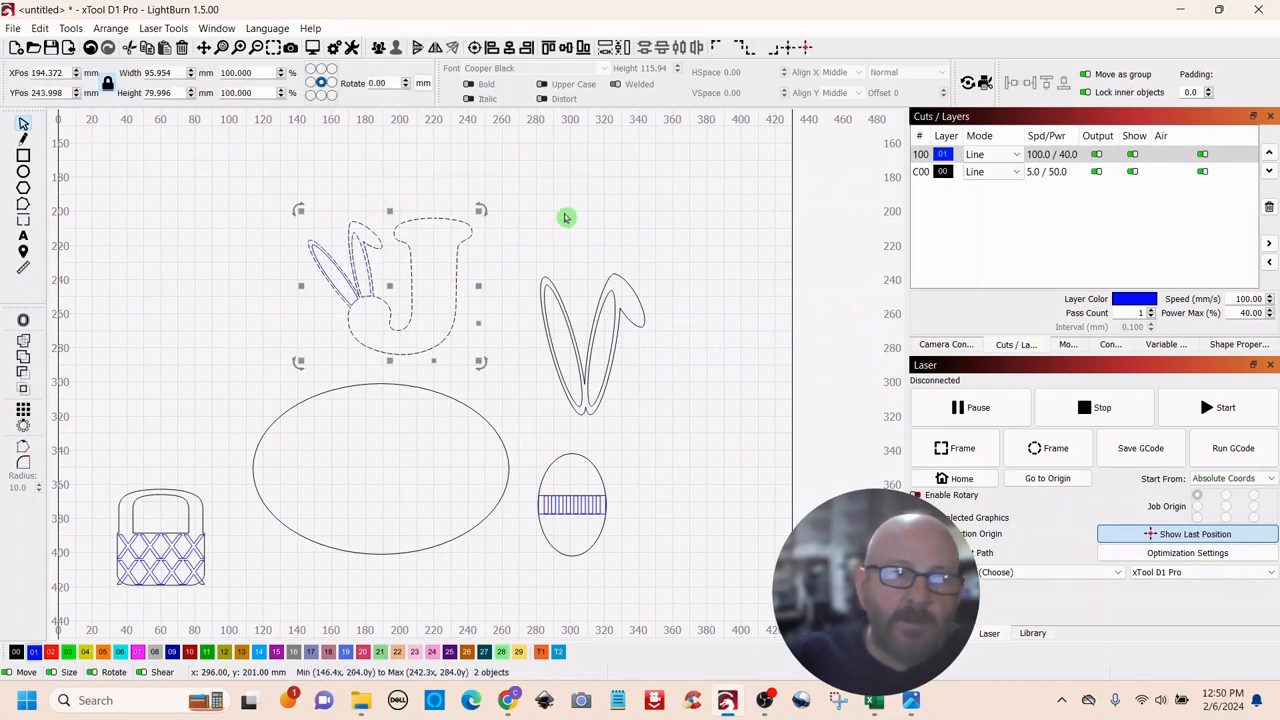
click(566, 217)
click(457, 255)
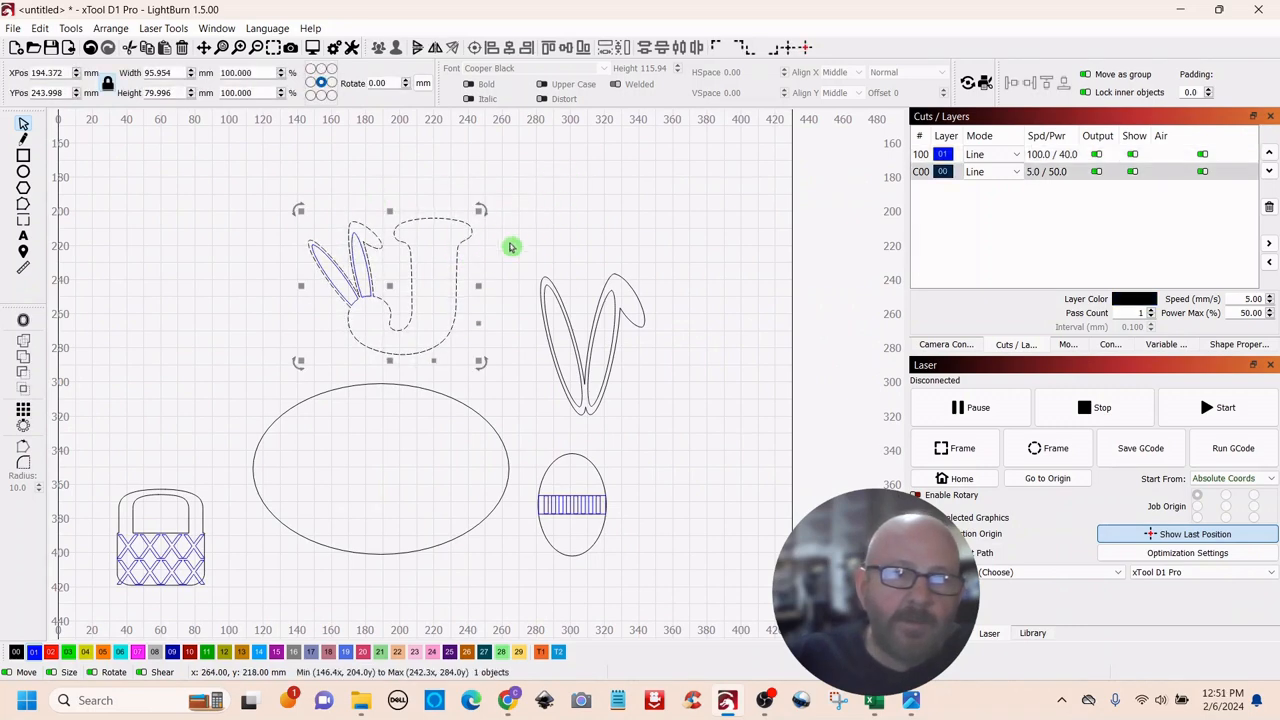
click(568, 211)
scroll(531, 229, up, 1)
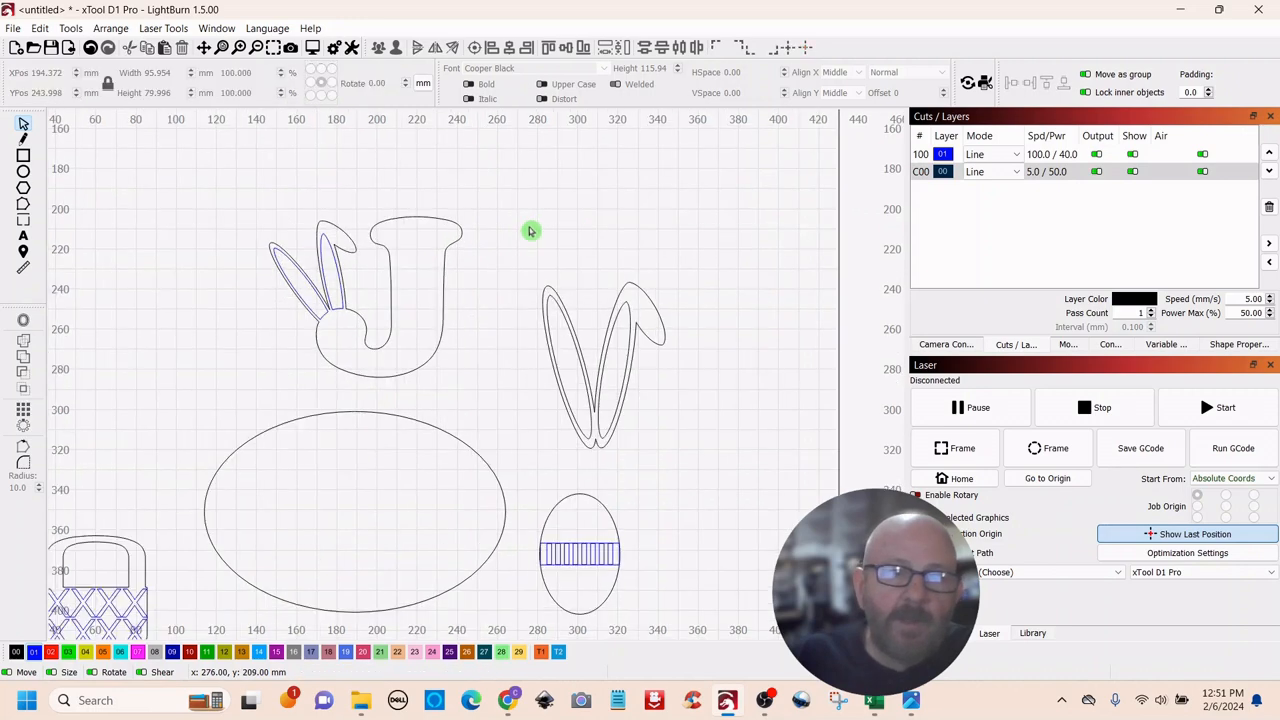
Step: Move the separate double-outlined ears away from the other shapes, centring them at about X 383, Y 193 mm
scroll(529, 249, down, 1)
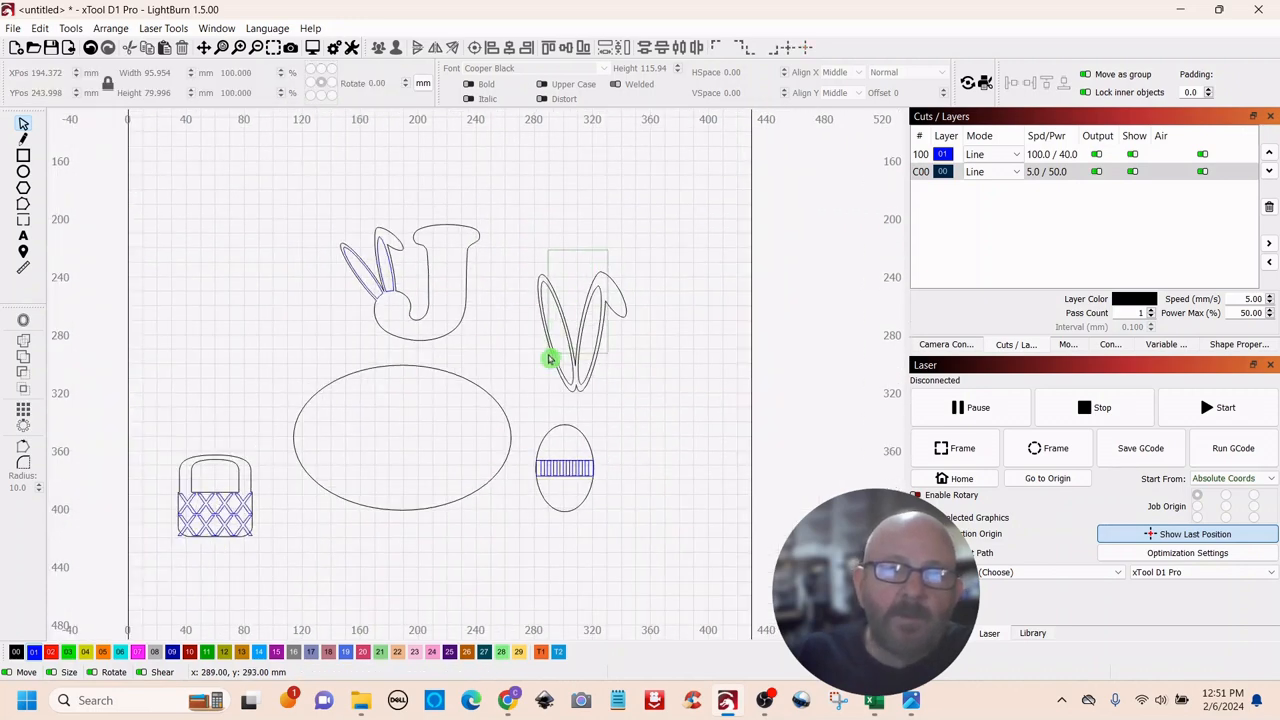
double_click(575, 335)
drag(572, 335, 674, 212)
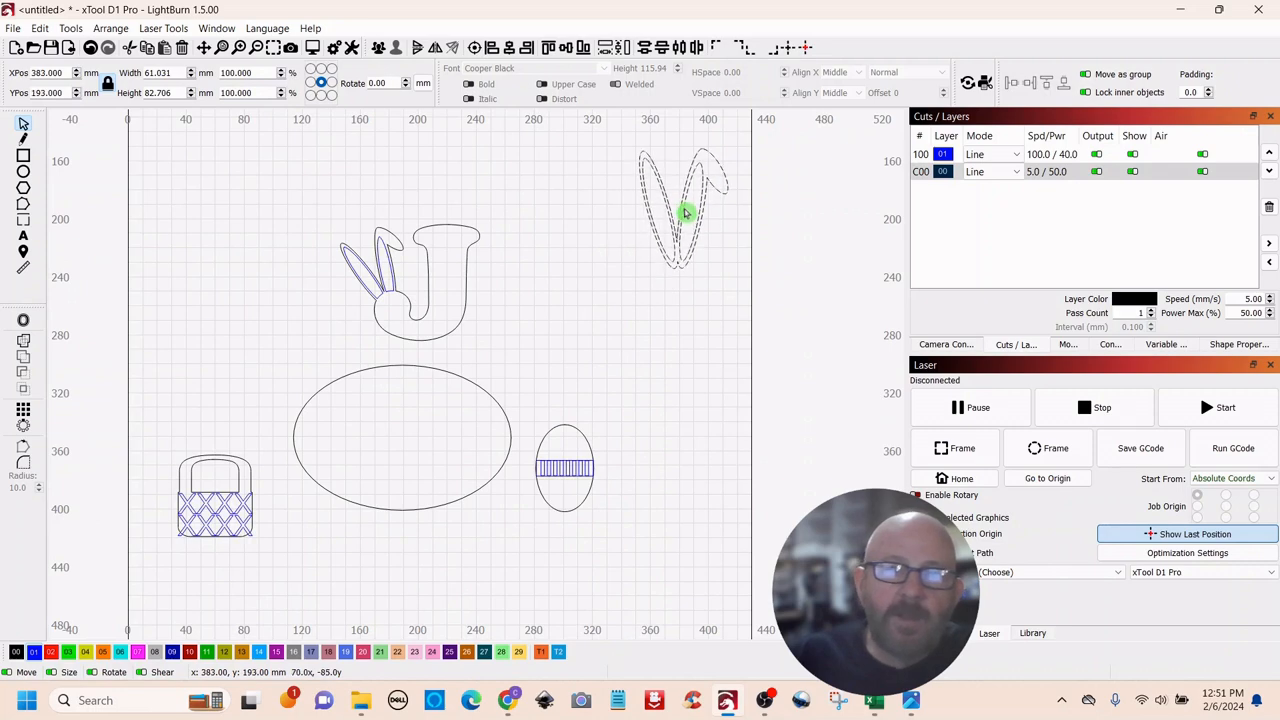
drag(571, 337, 697, 330)
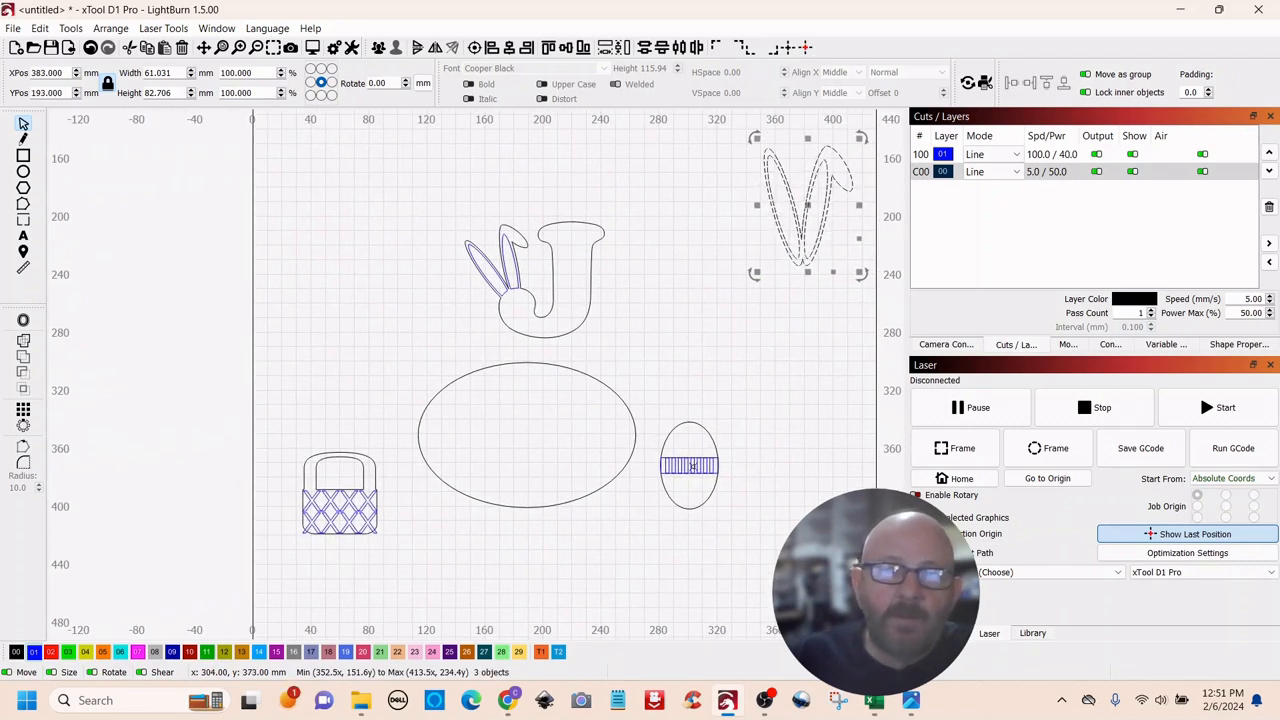
click(691, 466)
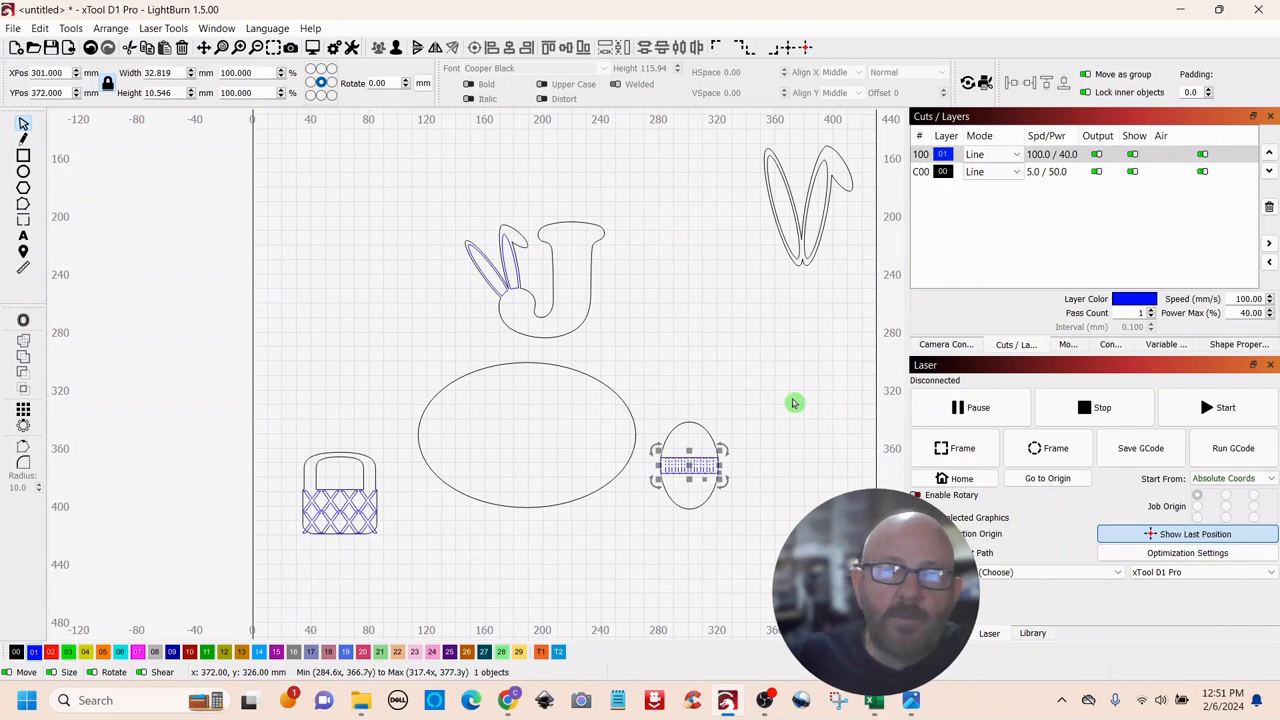
right_click(688, 467)
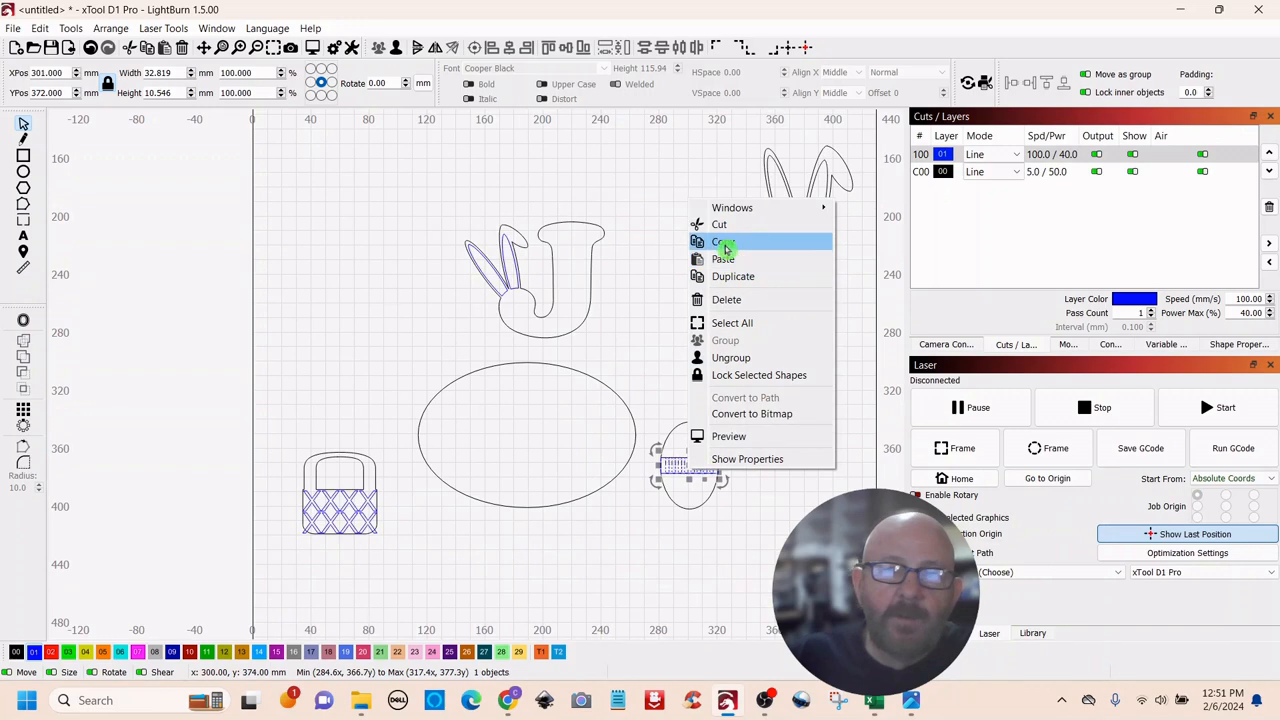
click(727, 277)
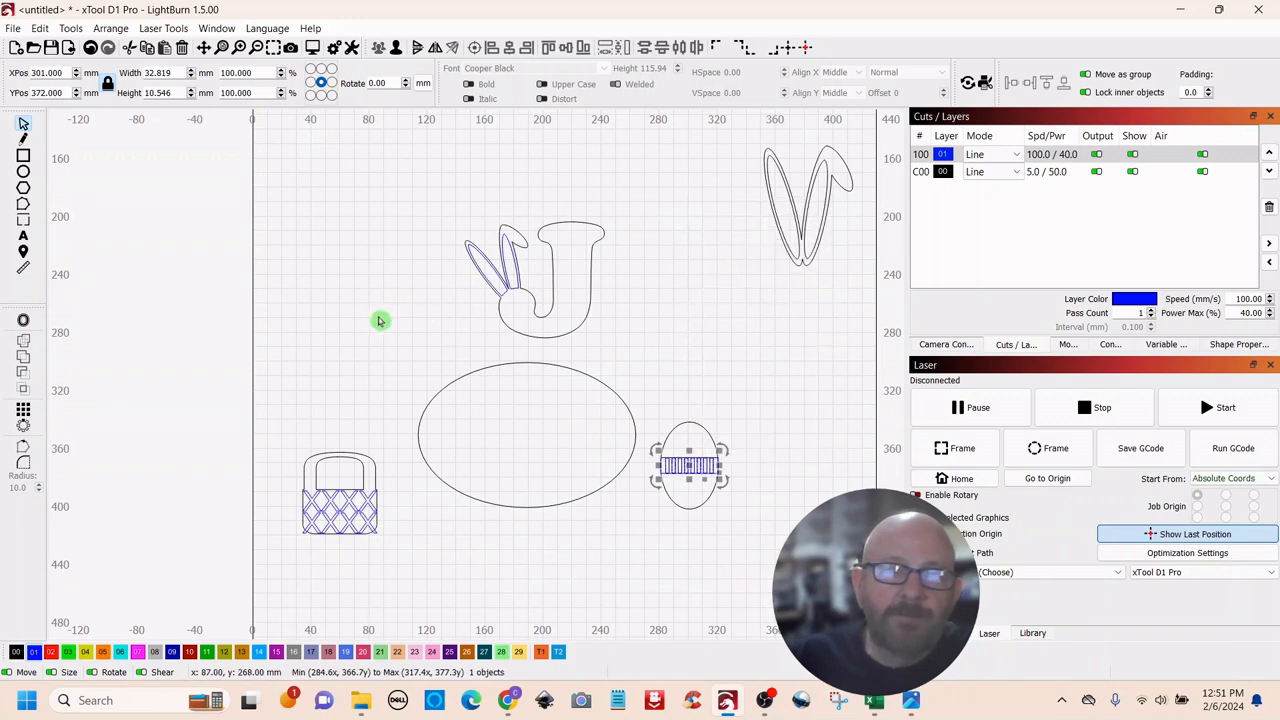
drag(690, 465, 527, 432)
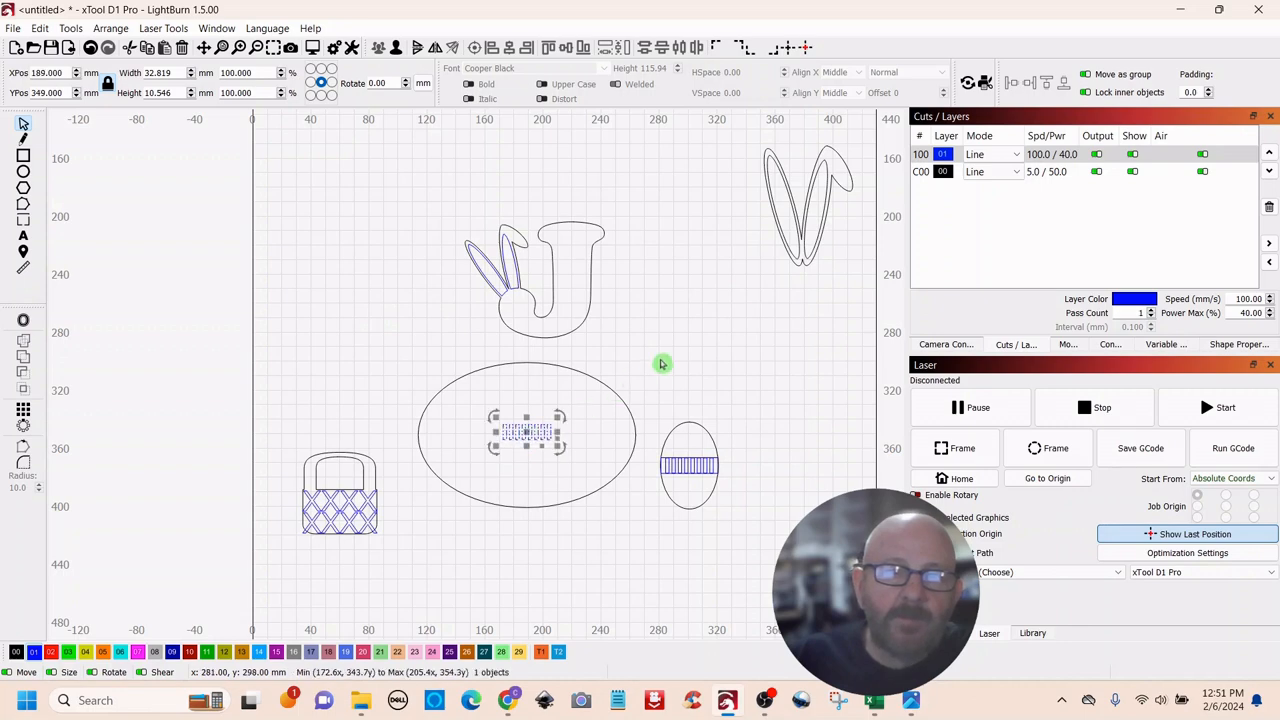
scroll(661, 364, up, 2)
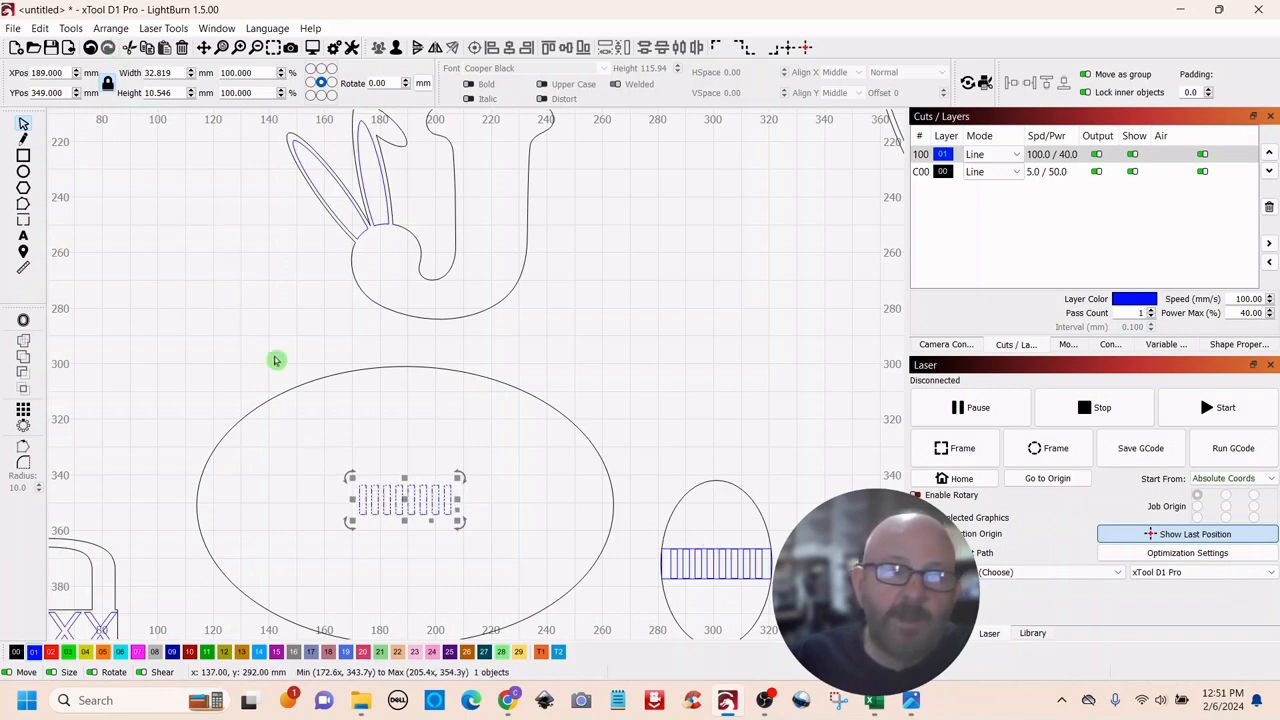
click(111, 29)
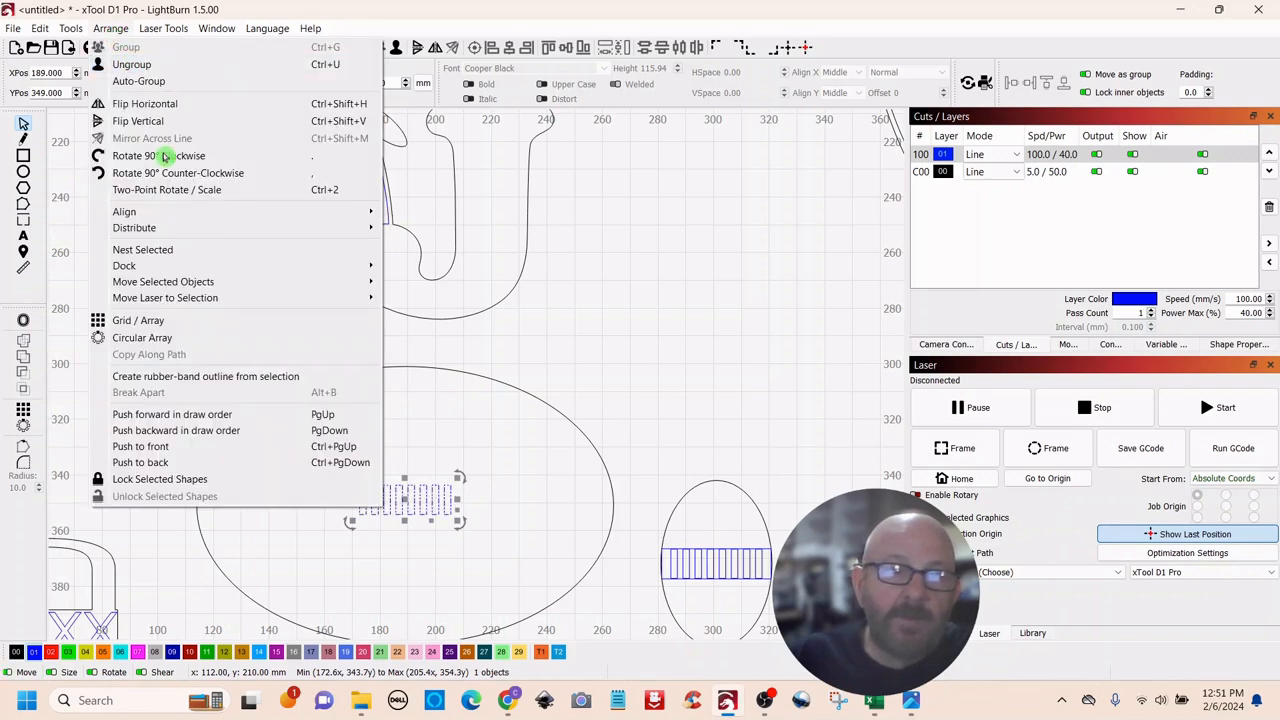
click(122, 158)
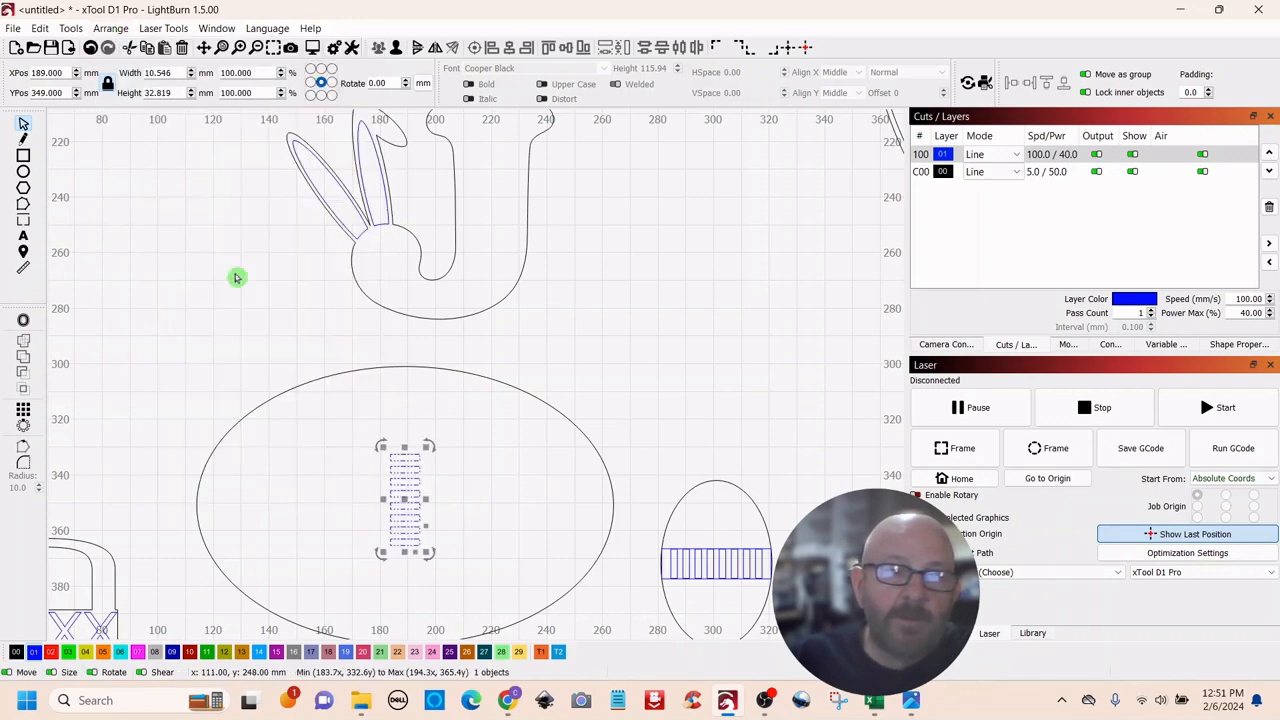
drag(407, 503, 404, 553)
drag(502, 514, 526, 449)
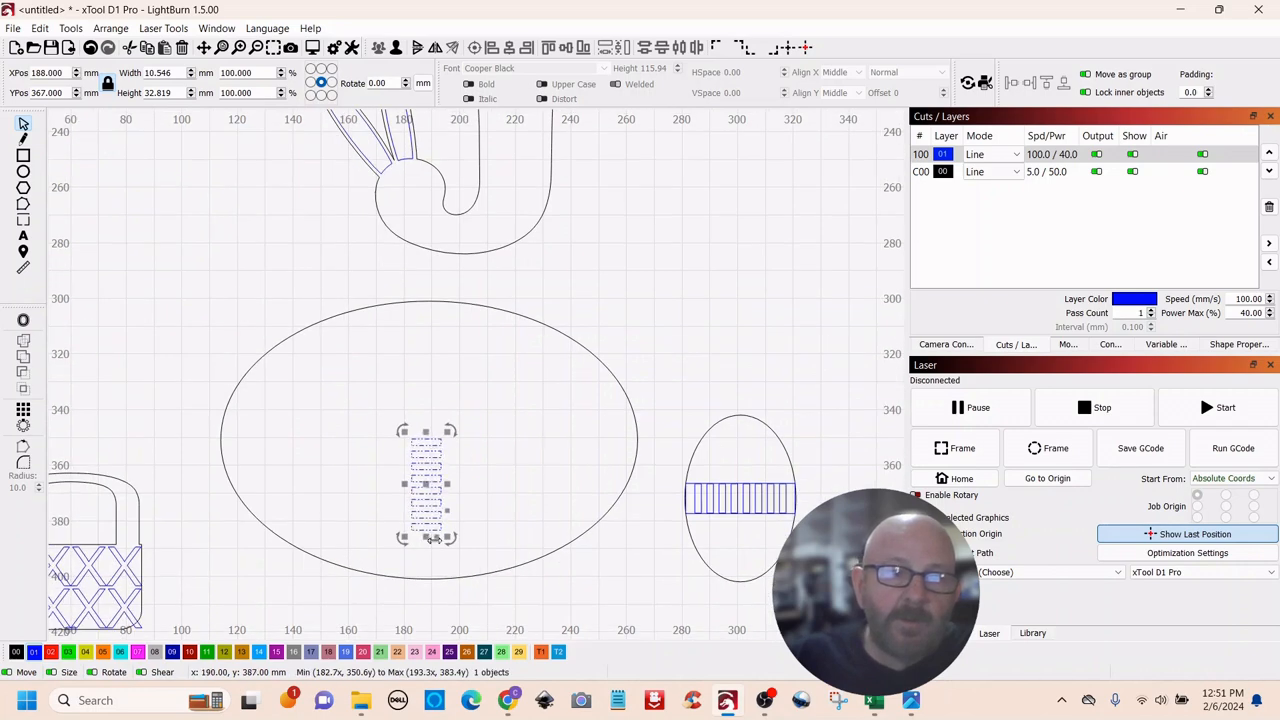
mouse_move(450, 537)
mouse_down()
mouse_move(461, 550)
mouse_move(447, 562)
mouse_move(466, 543)
mouse_up()
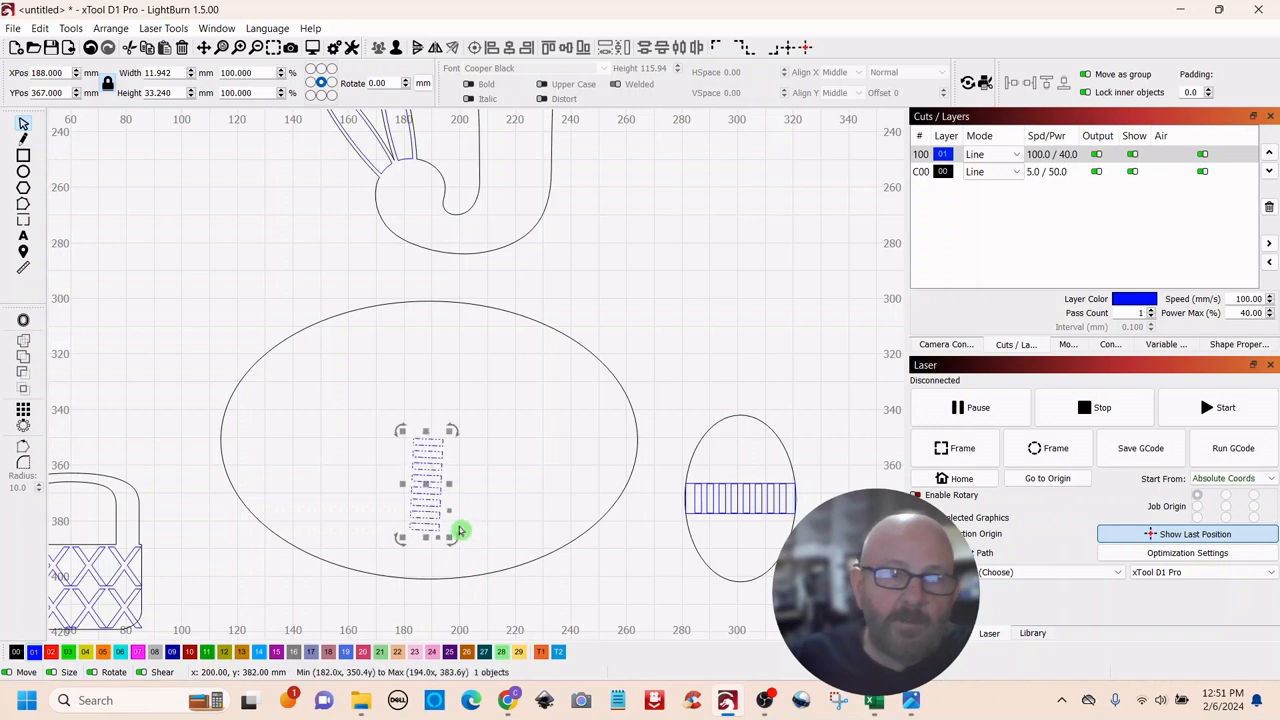
key(ctrl+z)
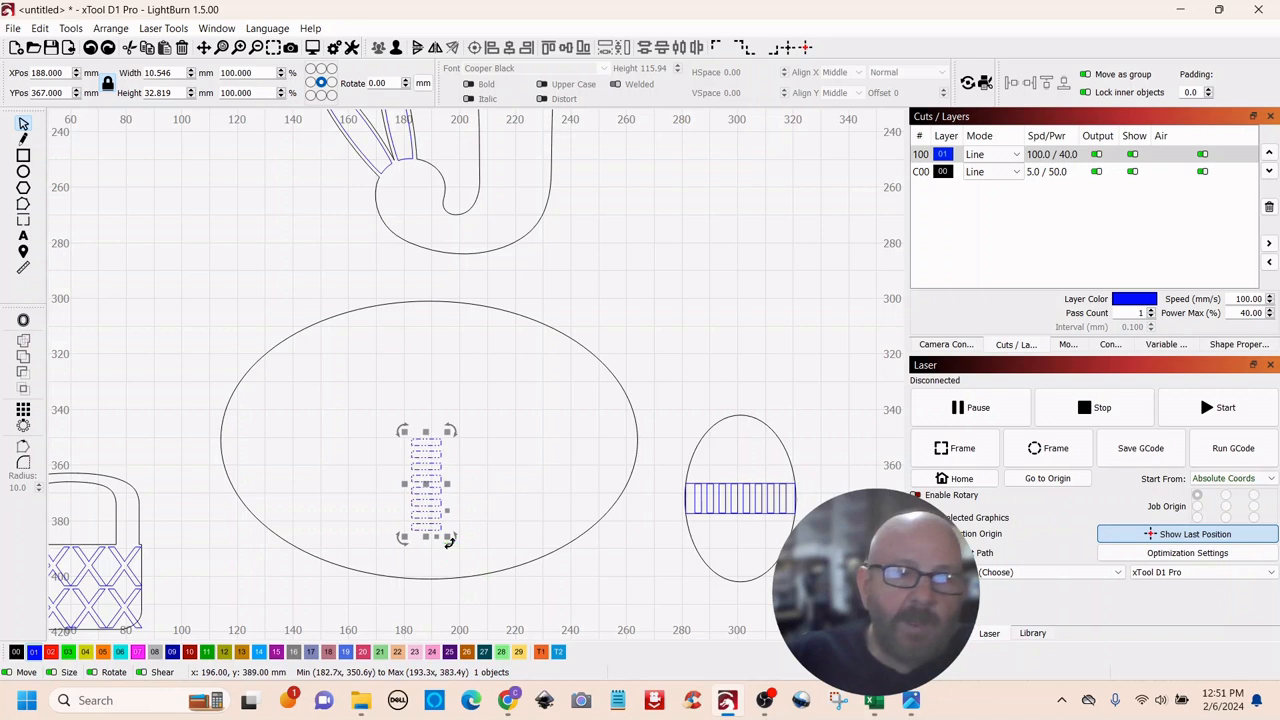
drag(447, 540, 463, 561)
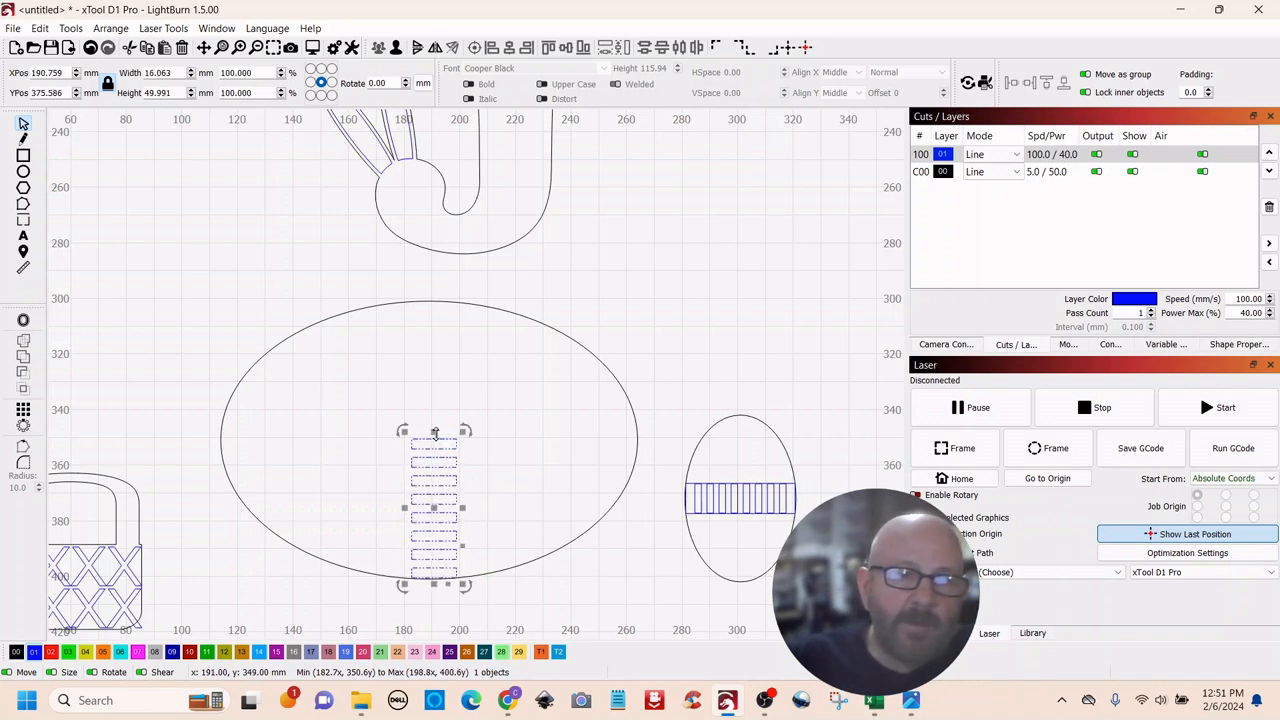
drag(437, 421, 448, 353)
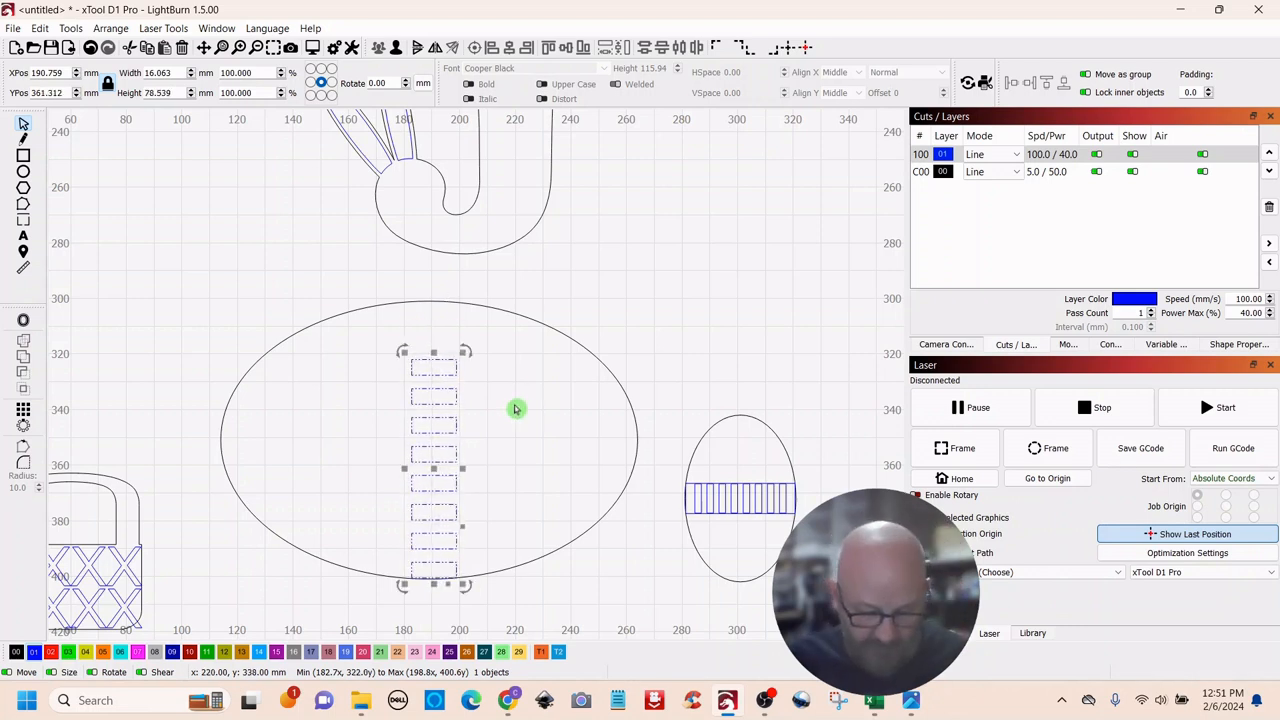
key(ctrl+z)
key(ctrl+z)
key(ctrl+z)
key(ctrl+z)
key(ctrl+z)
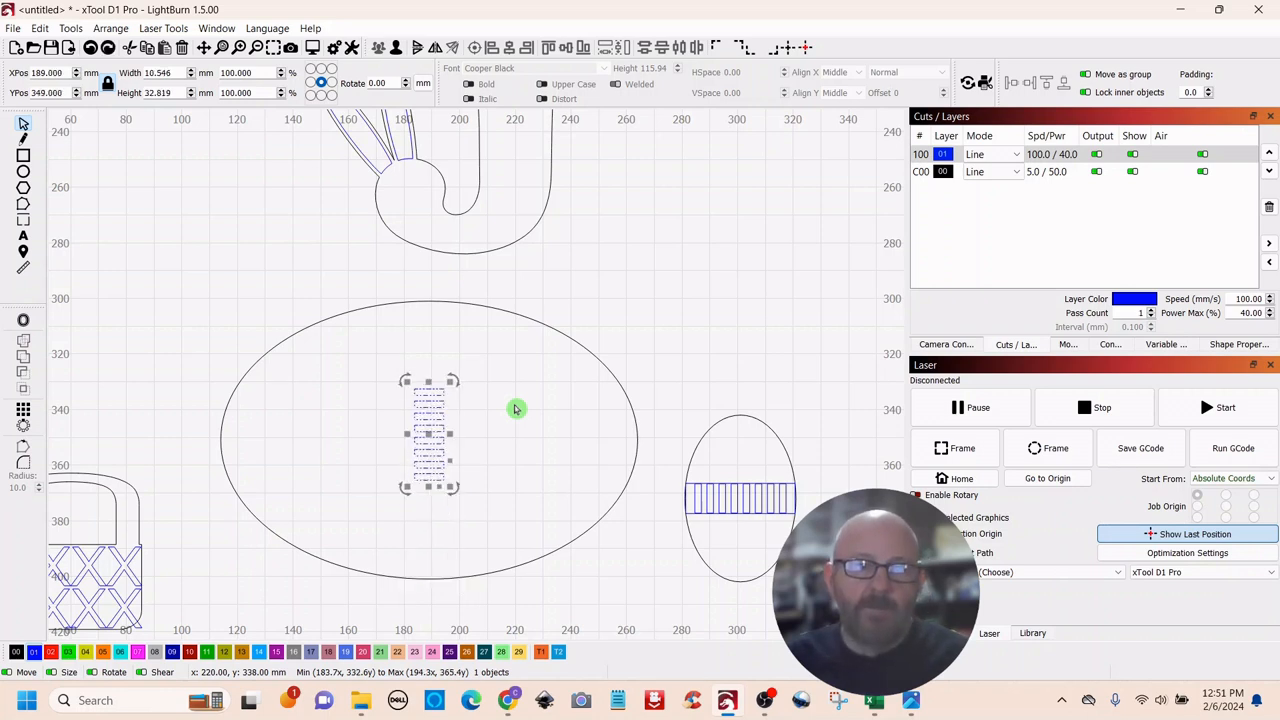
key(ctrl+z)
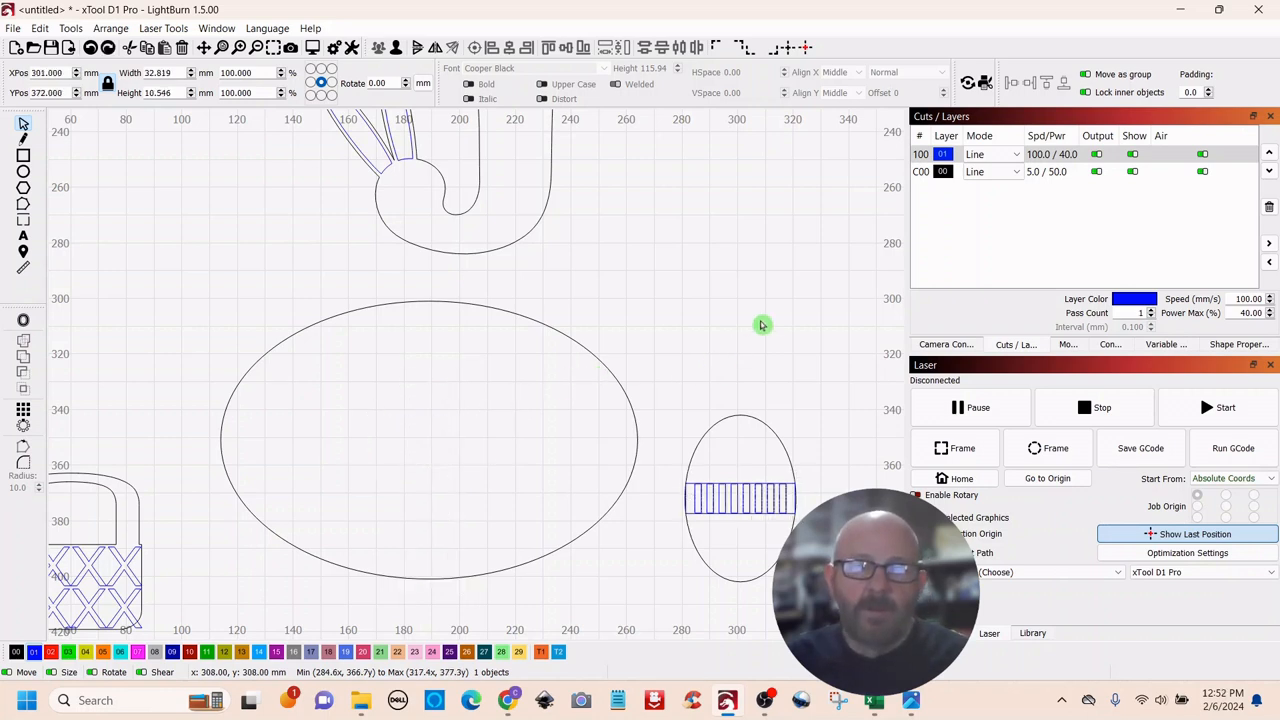
Step: Duplicate the egg's complete striped band, including its border lines, and place the copy inside the large ellipse
mouse_move(784, 474)
mouse_down()
mouse_move(705, 498)
mouse_move(698, 526)
mouse_up()
right_click(740, 505)
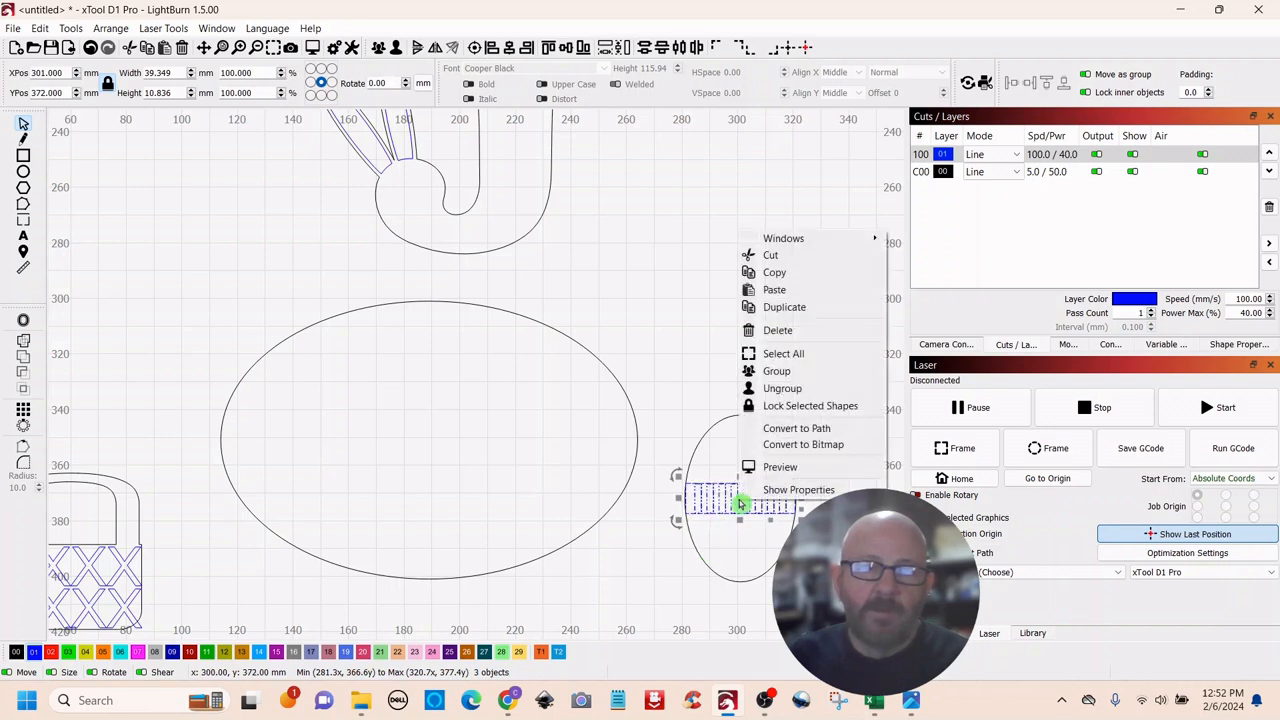
click(788, 308)
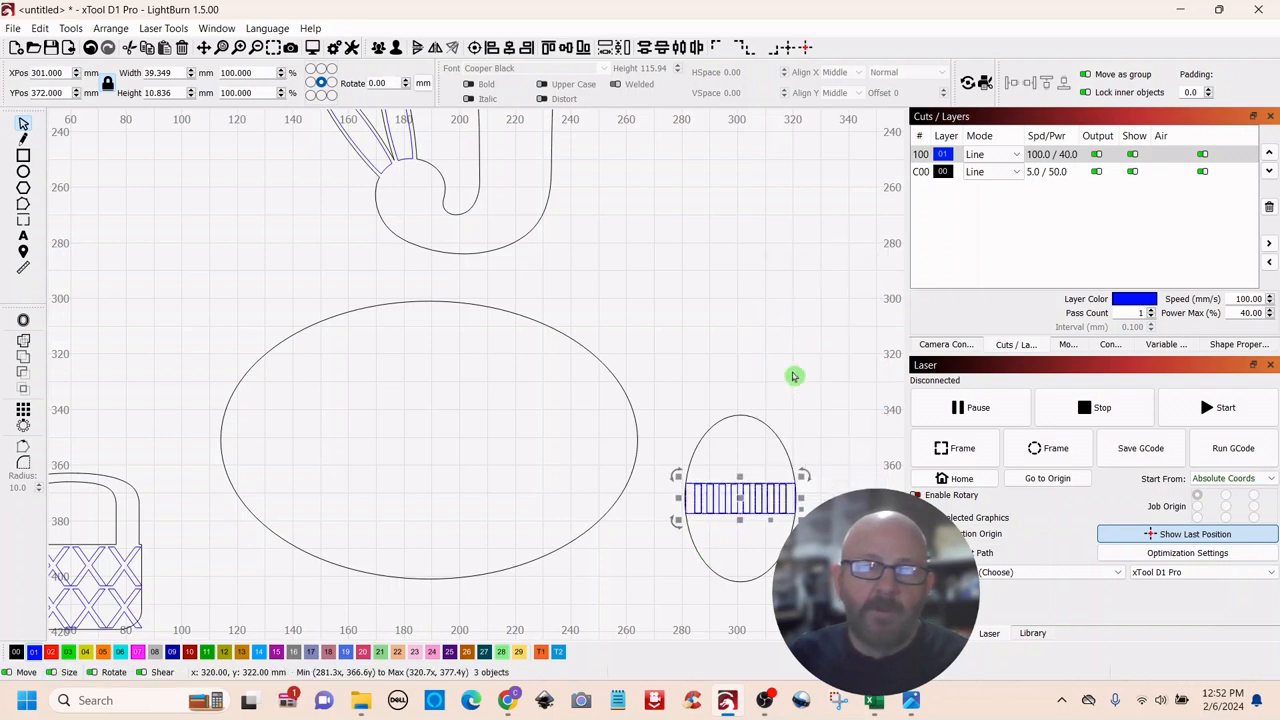
mouse_move(740, 508)
mouse_down()
mouse_move(600, 490)
mouse_move(402, 434)
mouse_up()
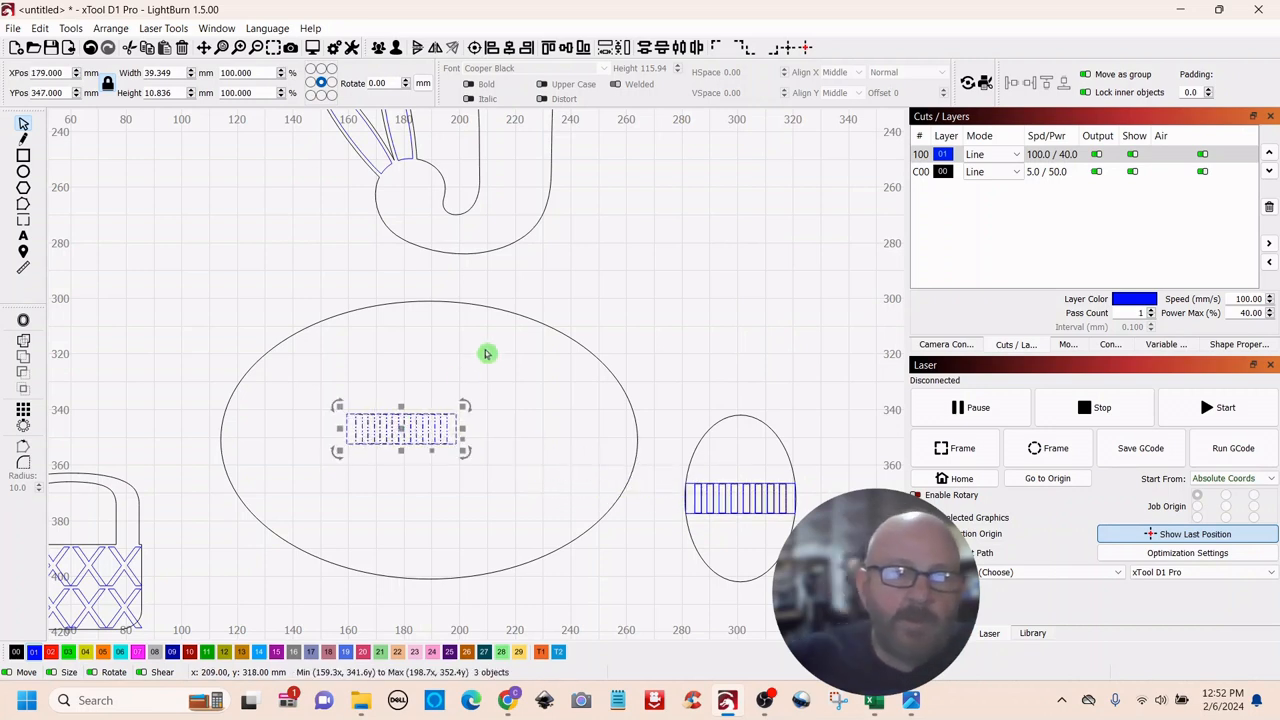
Step: Rotate the copied band 90° clockwise and enlarge it to about 26 × 96 mm, centred across the large ellipse
click(110, 28)
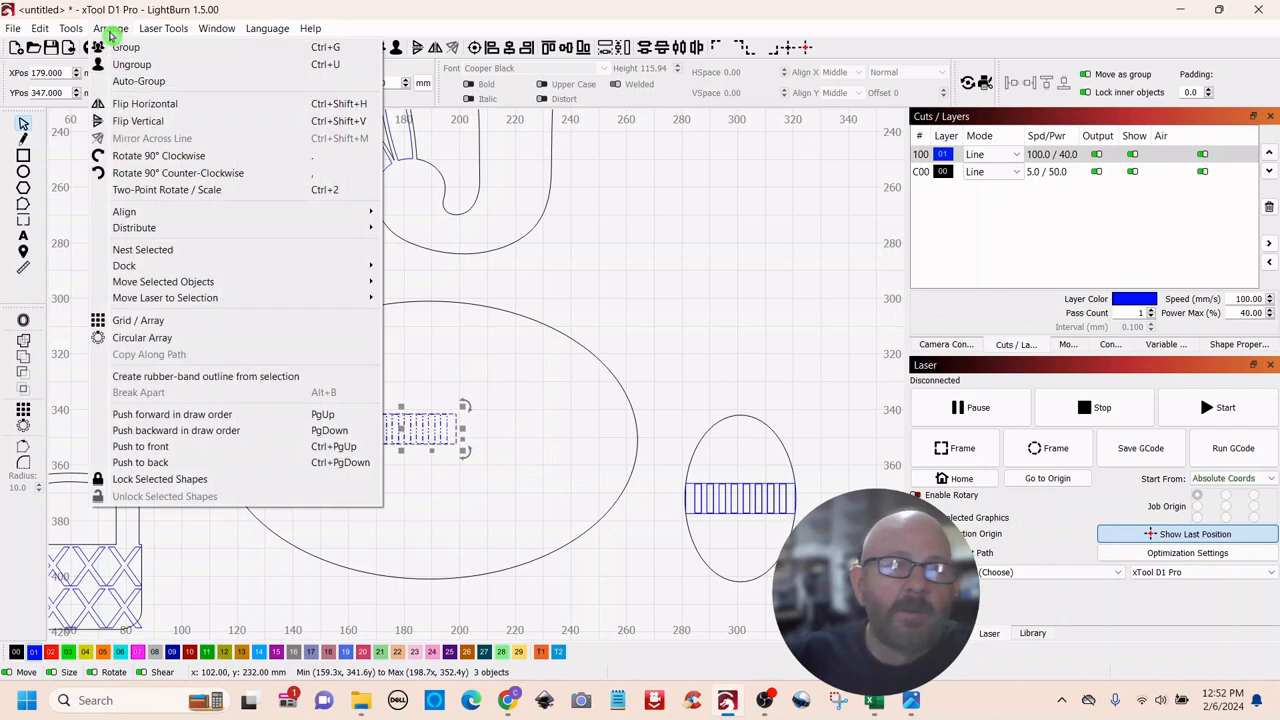
click(138, 156)
drag(402, 430, 429, 399)
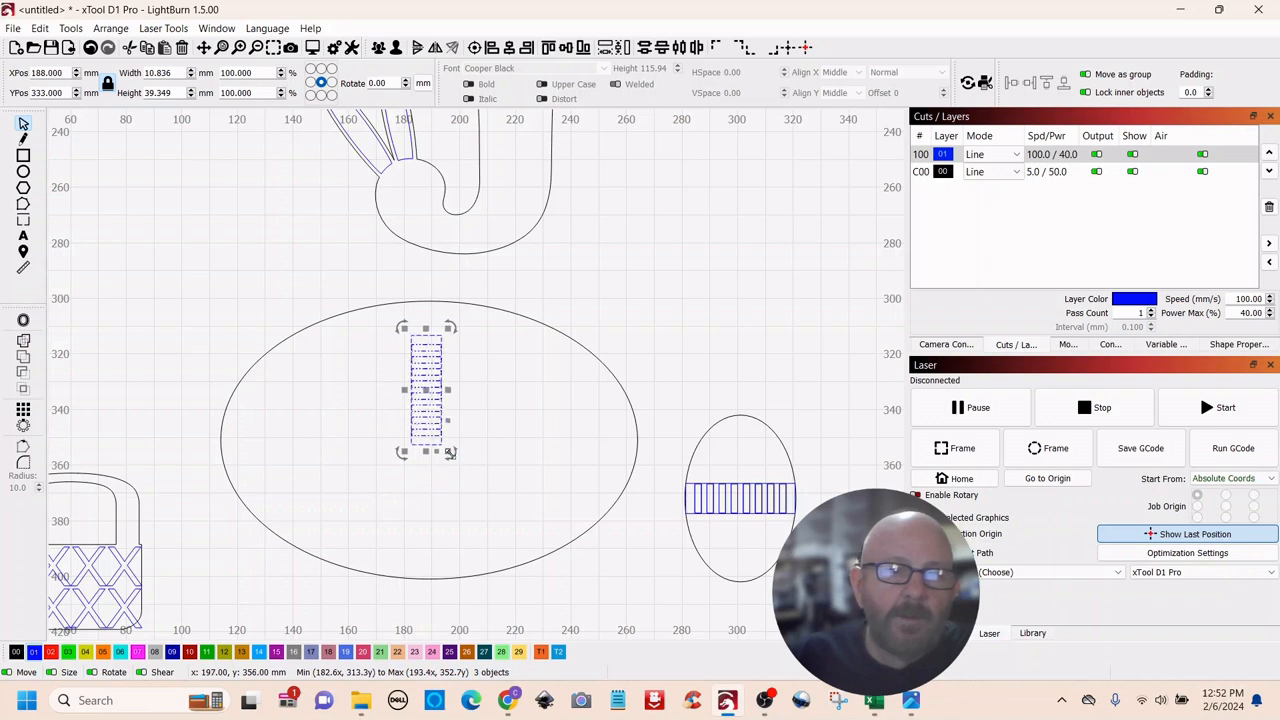
mouse_move(465, 473)
mouse_down()
mouse_move(491, 508)
mouse_move(488, 480)
mouse_move(495, 496)
mouse_move(430, 440)
mouse_up()
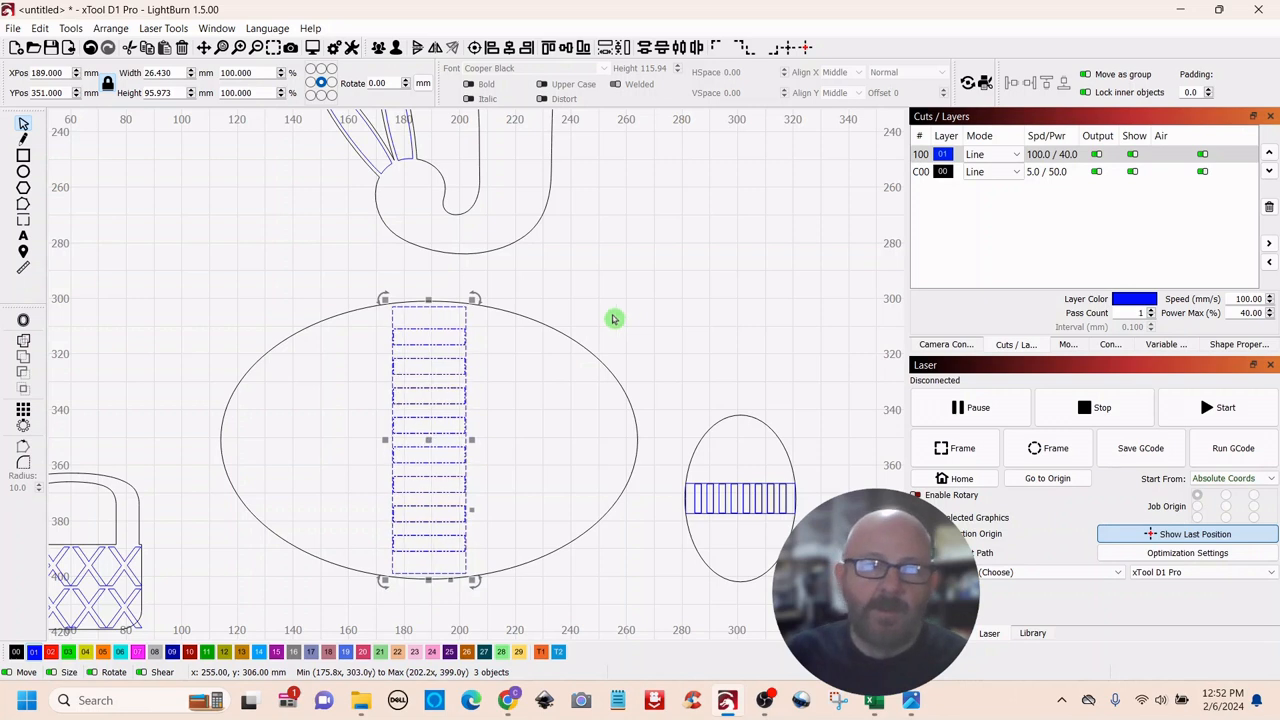
shift+click(567, 372)
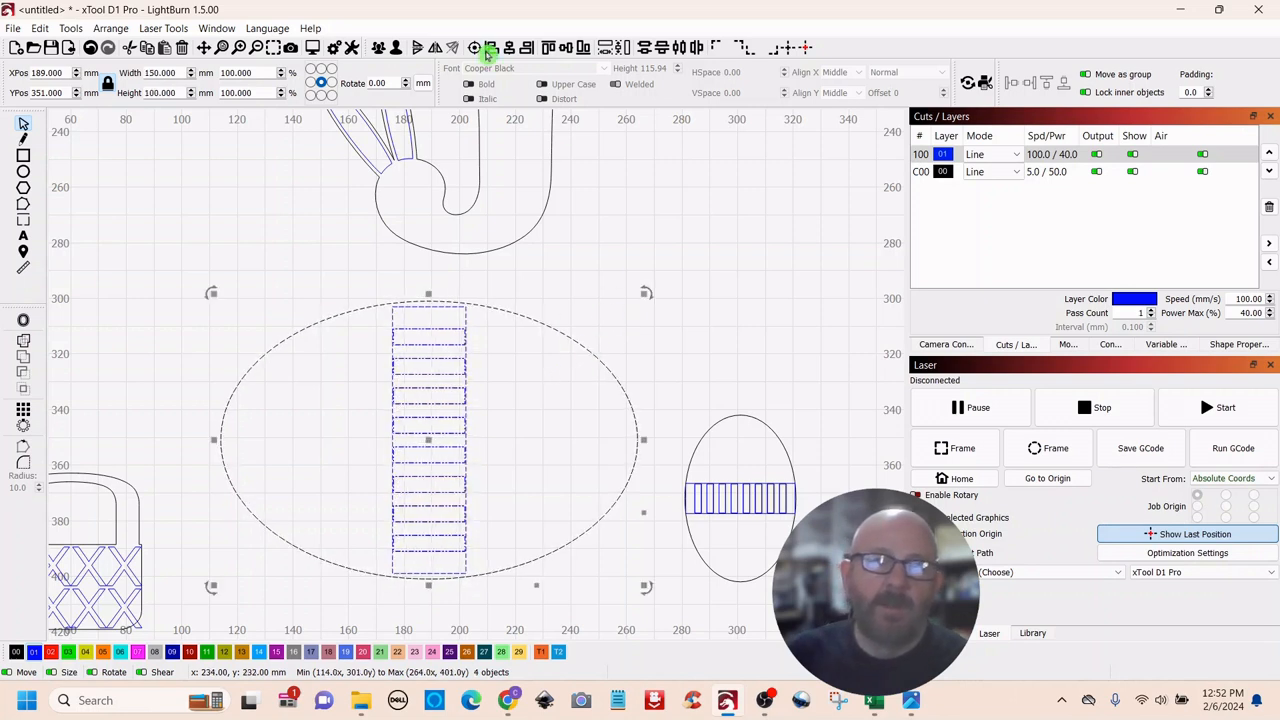
click(741, 212)
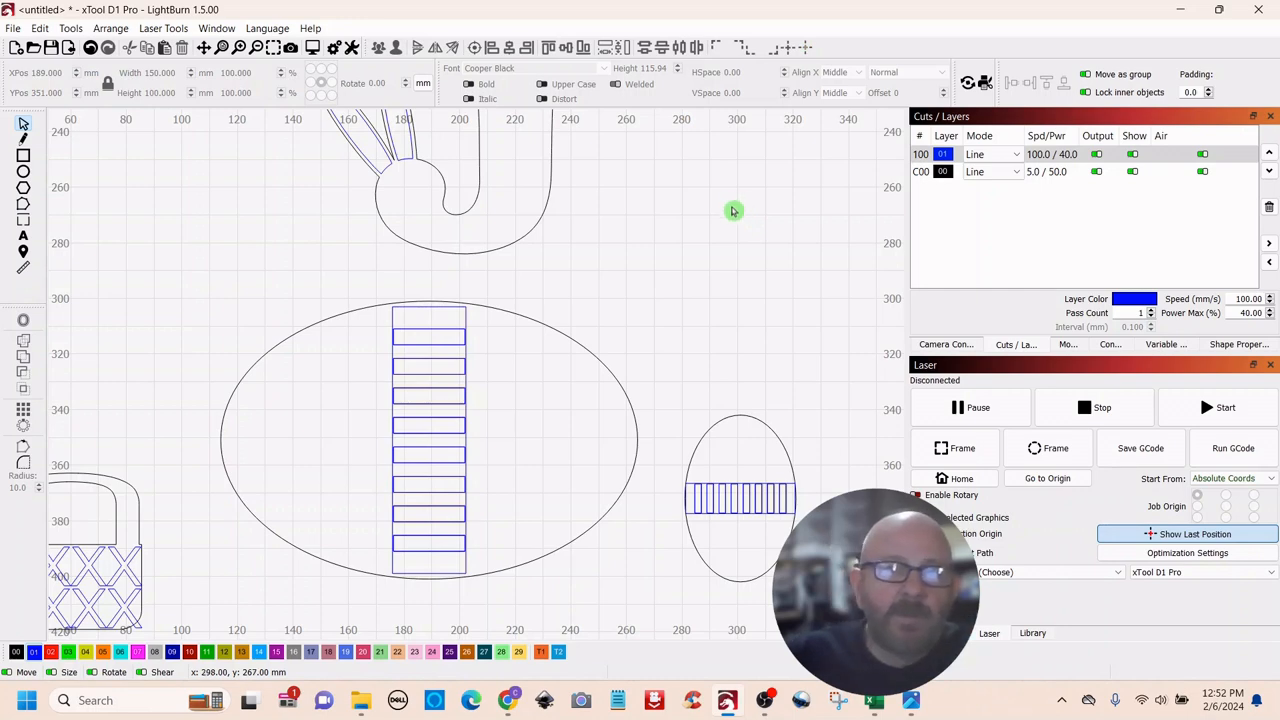
Step: Separate the basket outline from its lattice by moving the outline up to about X 64, Y 304 mm
scroll(722, 227, down, 3)
drag(744, 216, 711, 287)
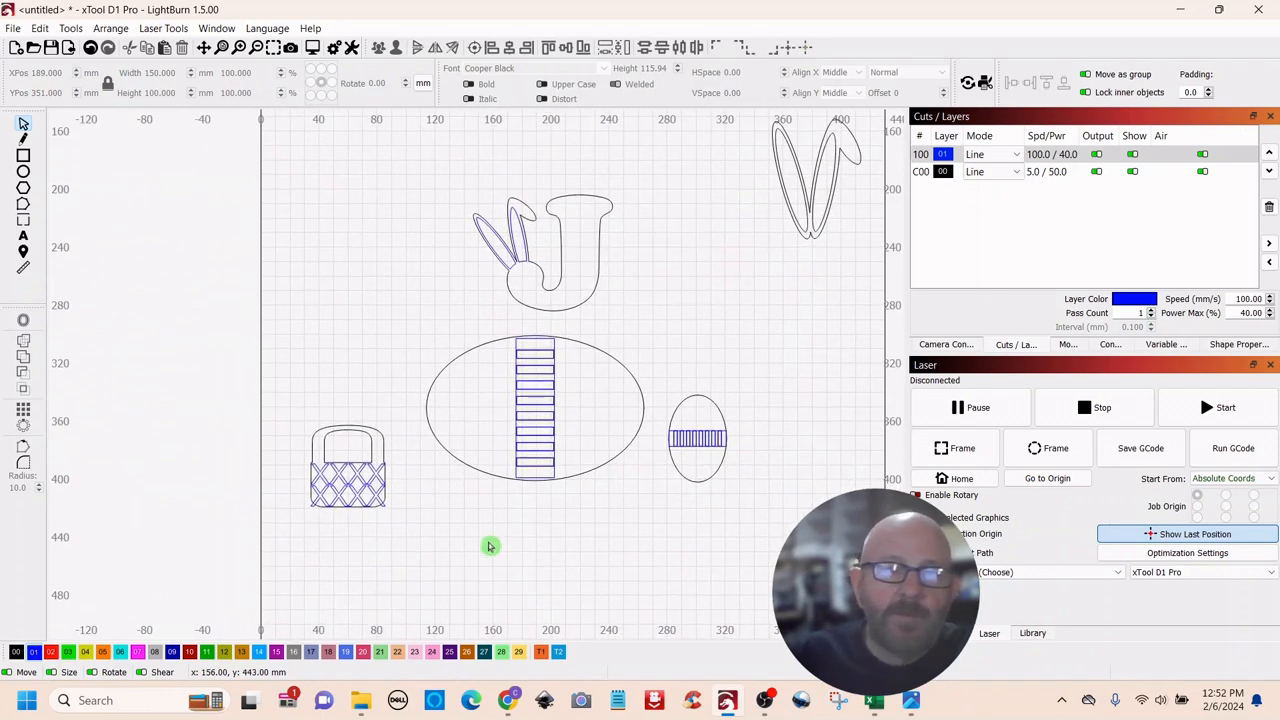
click(351, 437)
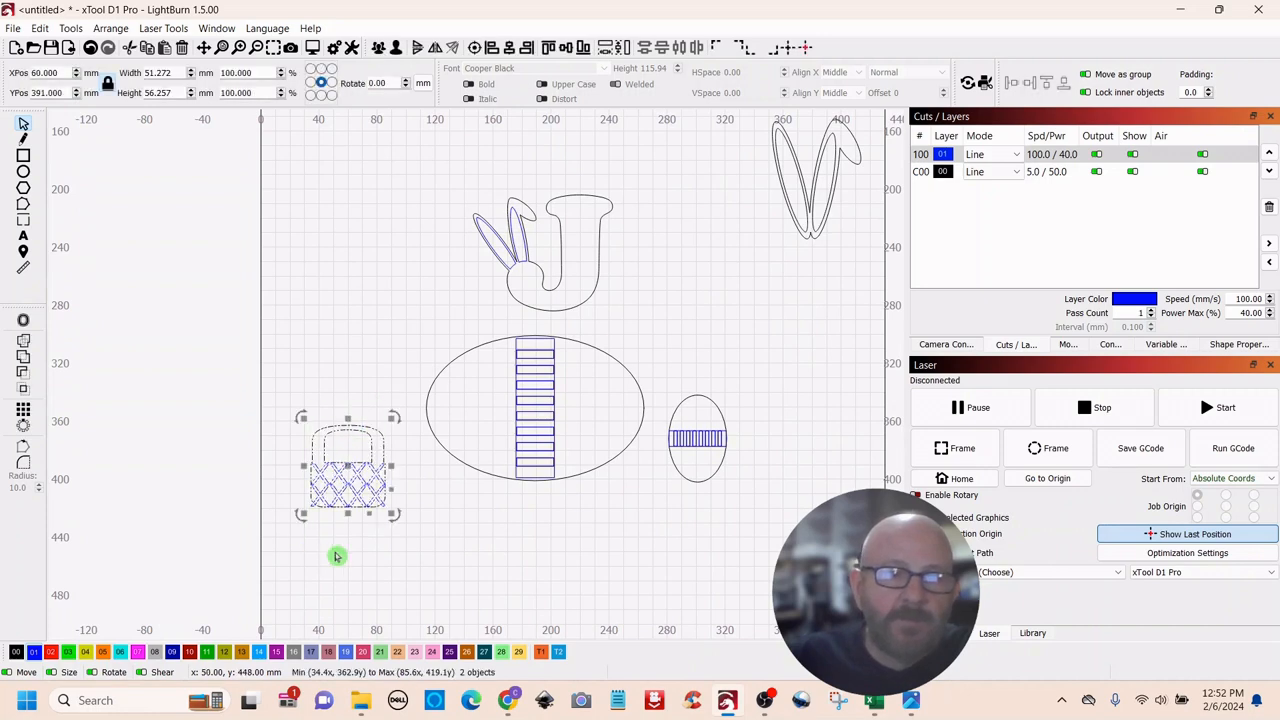
click(408, 446)
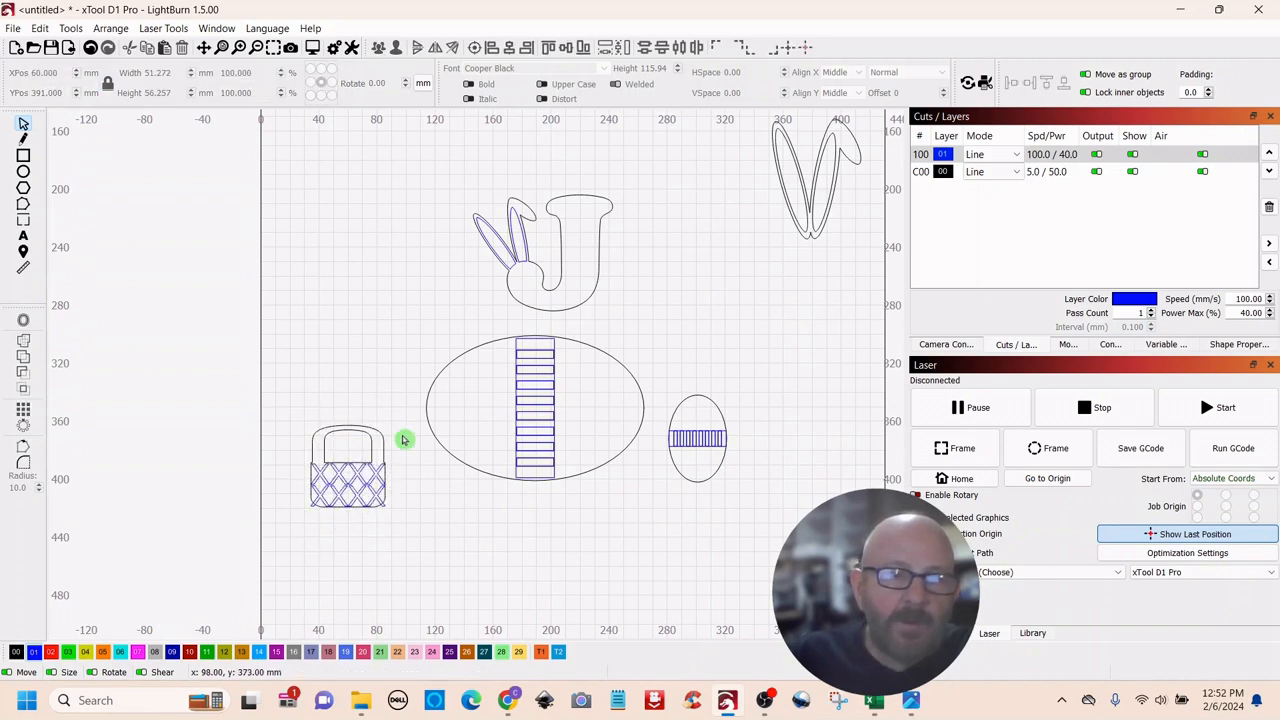
click(347, 430)
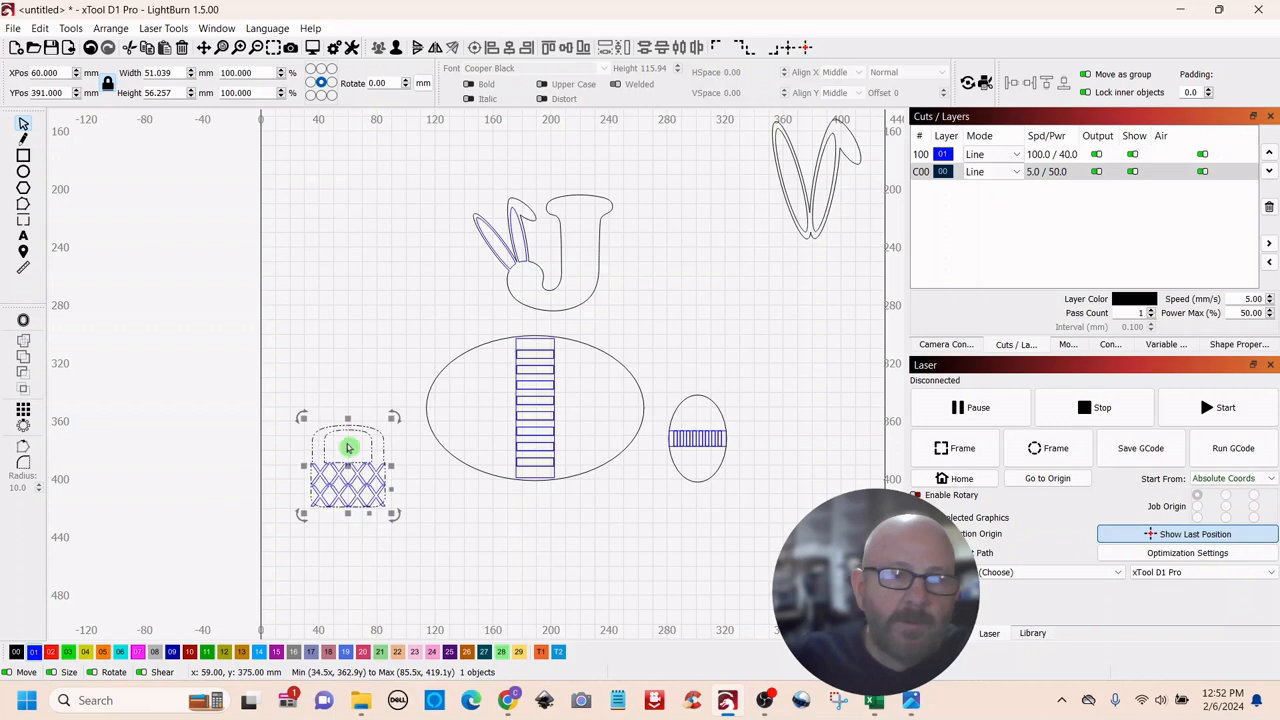
drag(347, 465, 355, 345)
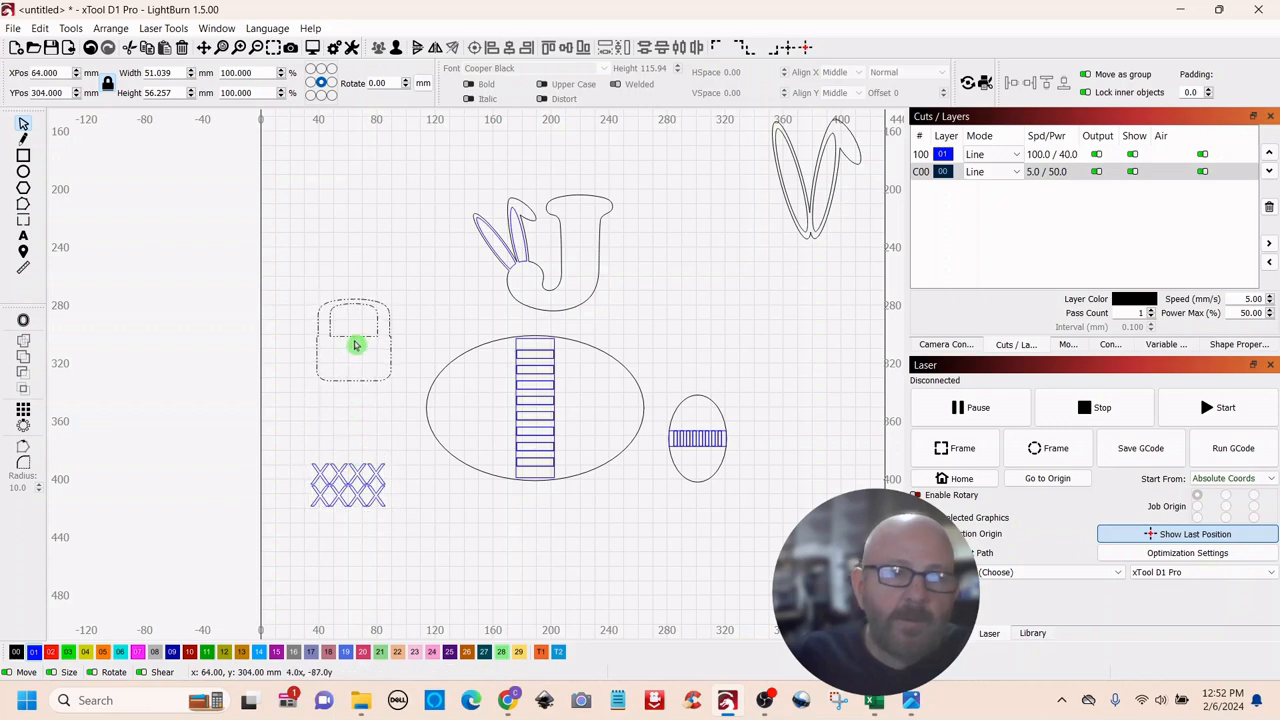
click(637, 531)
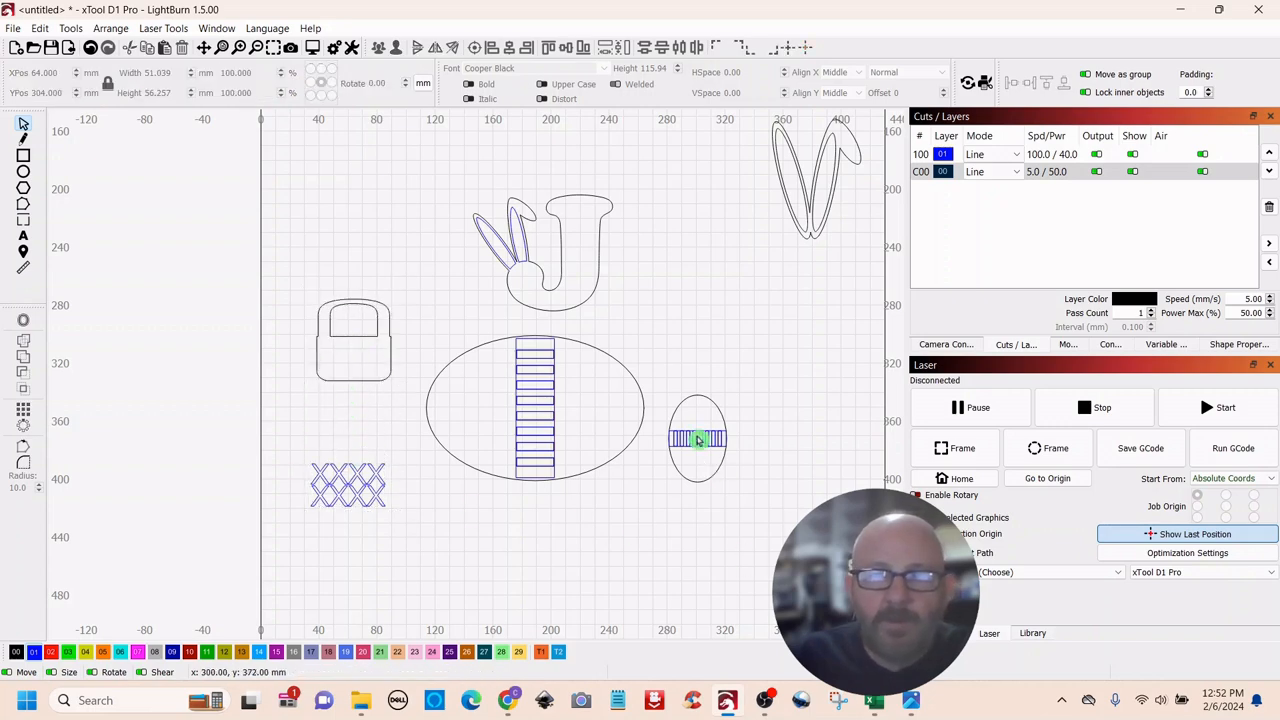
drag(745, 400, 702, 462)
click(783, 473)
drag(603, 338, 542, 374)
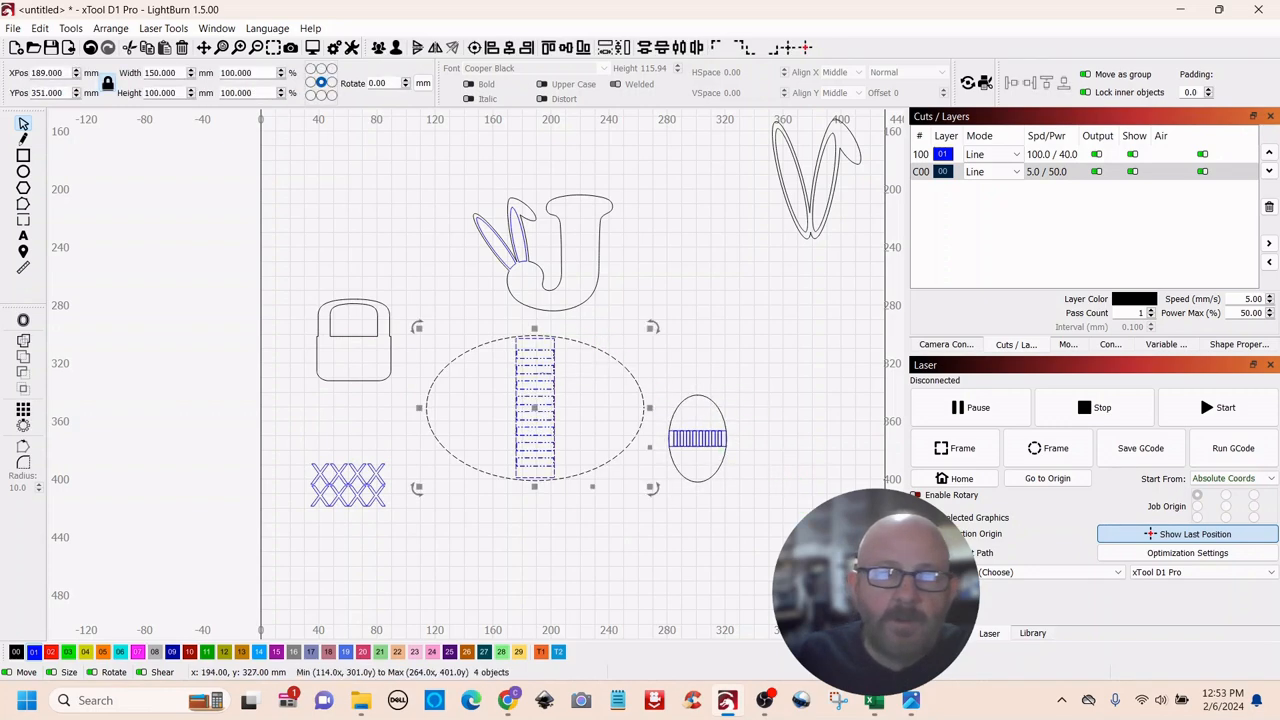
click(763, 352)
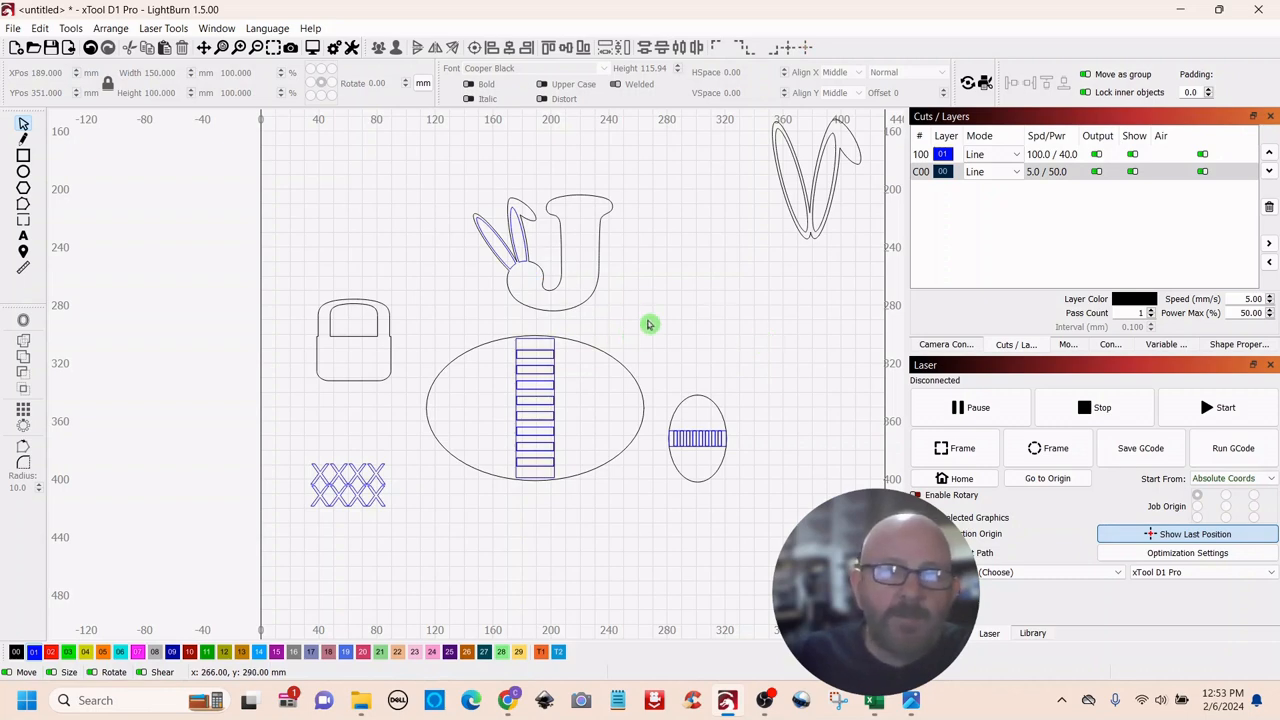
Step: Draw a small horizontal rectangle about 22 × 6 mm below the large ellipse
click(30, 155)
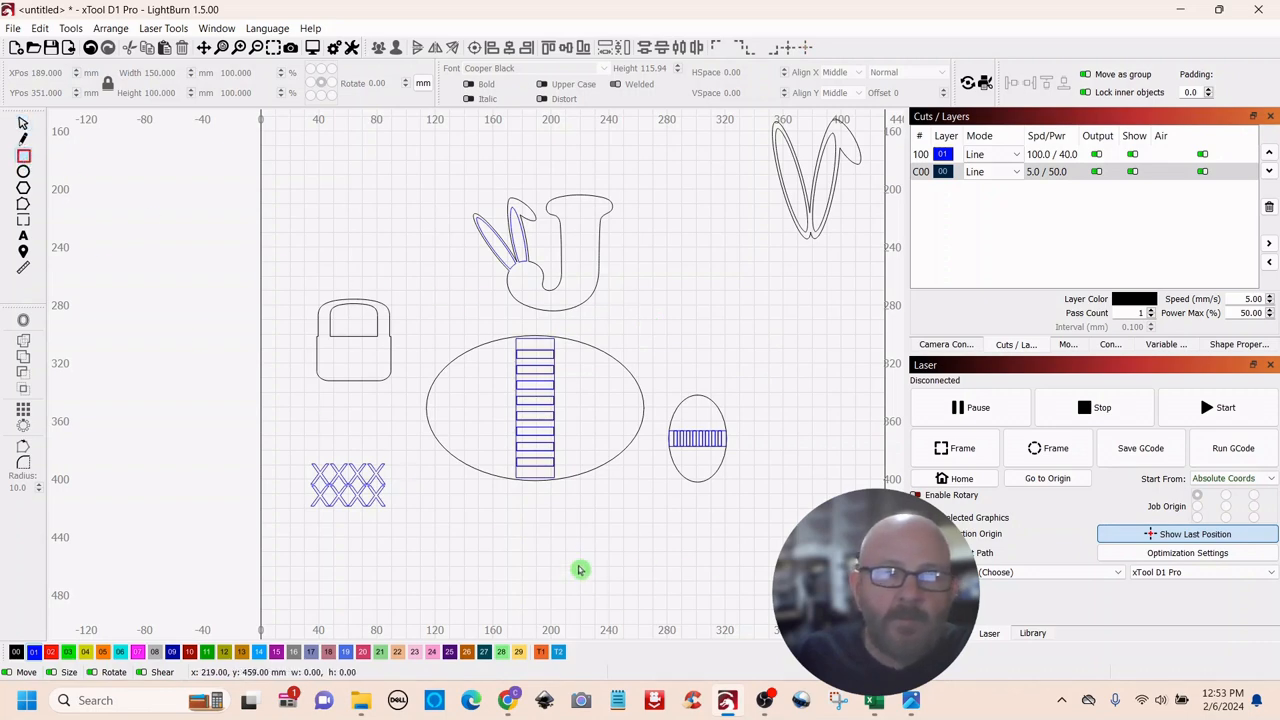
scroll(578, 526, up, 3)
mouse_move(547, 515)
mouse_down()
mouse_move(632, 530)
mouse_move(602, 531)
mouse_up()
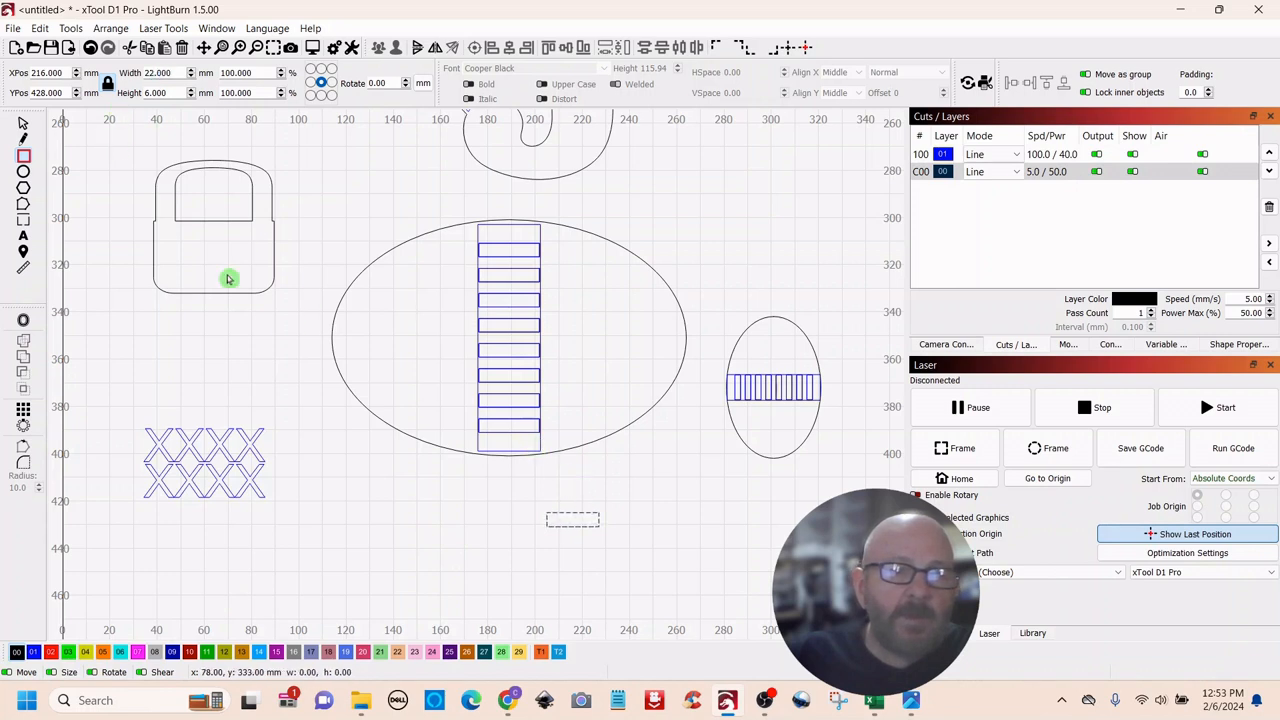
click(24, 126)
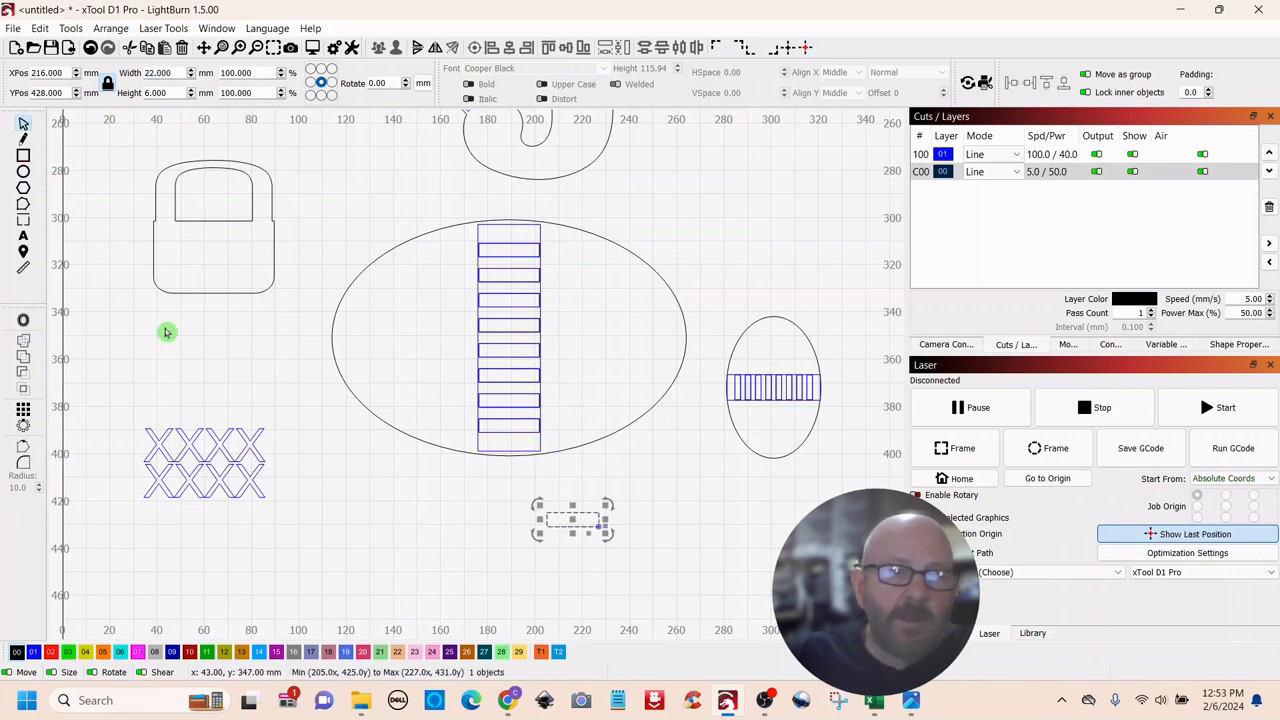
Step: Unlock the aspect ratio and resize the small rectangle to 10 mm wide and 2.4 mm high
click(107, 86)
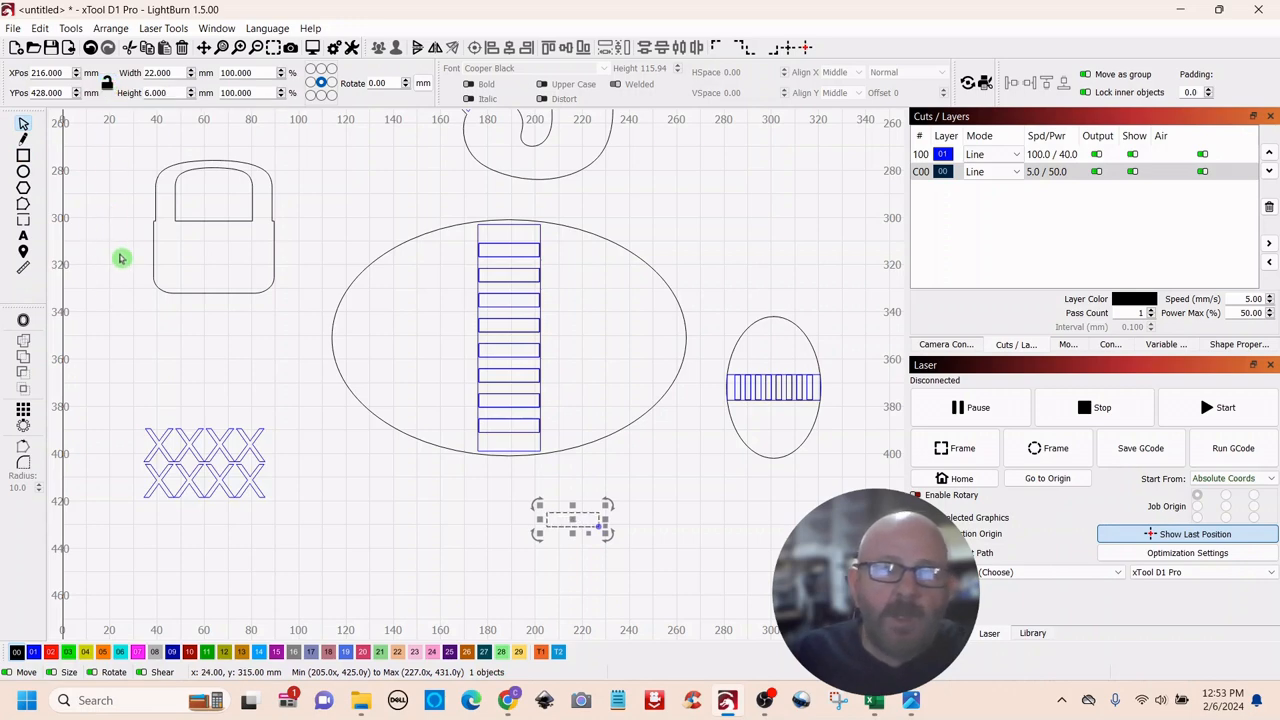
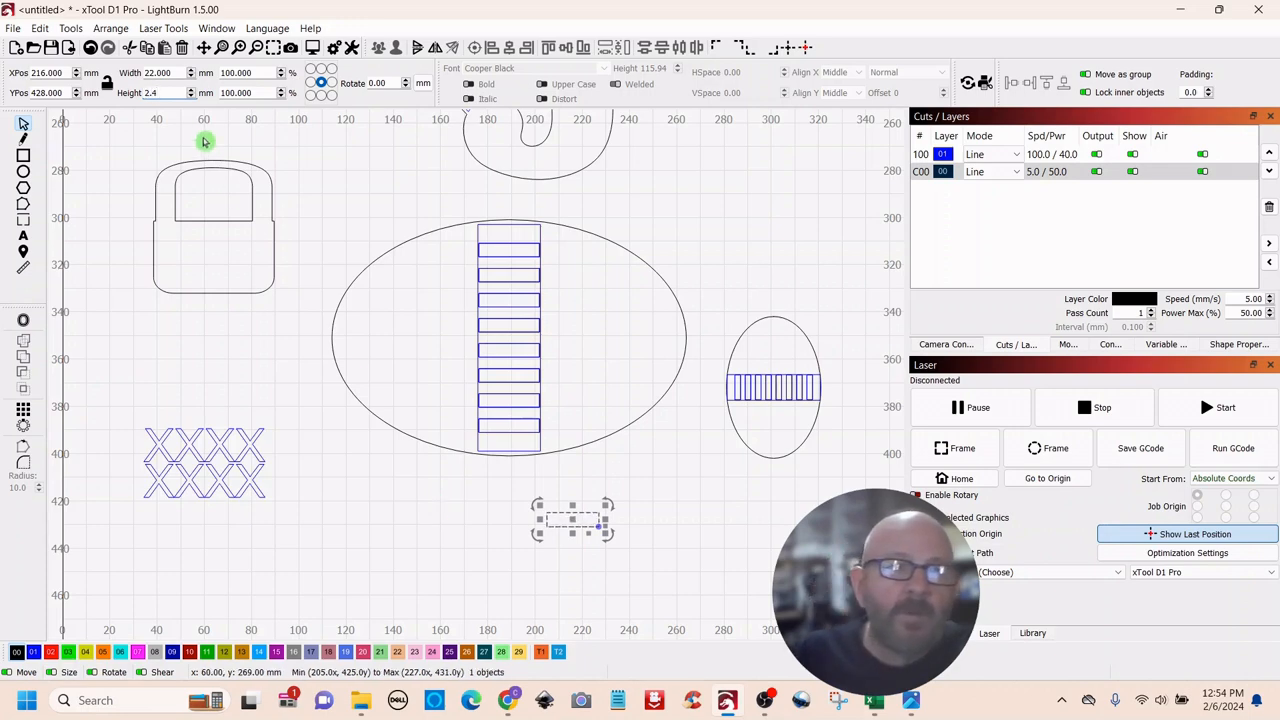
key(Tab)
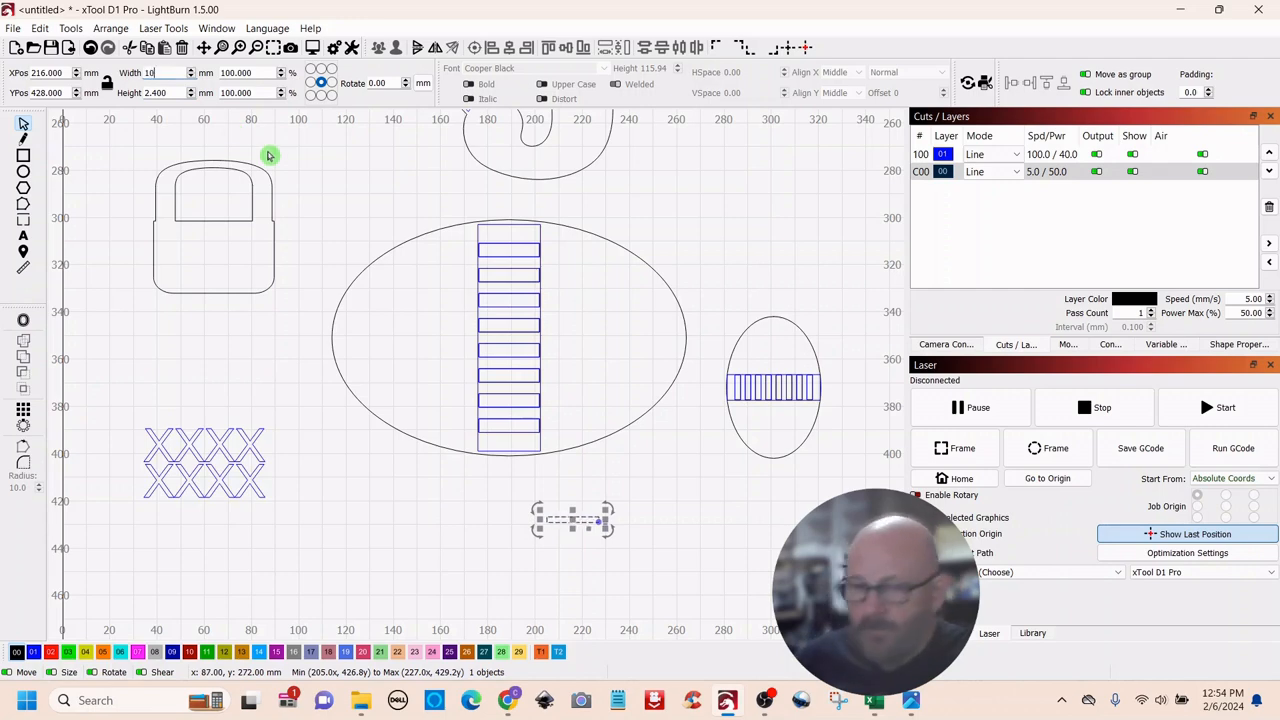
text(10)
click(329, 193)
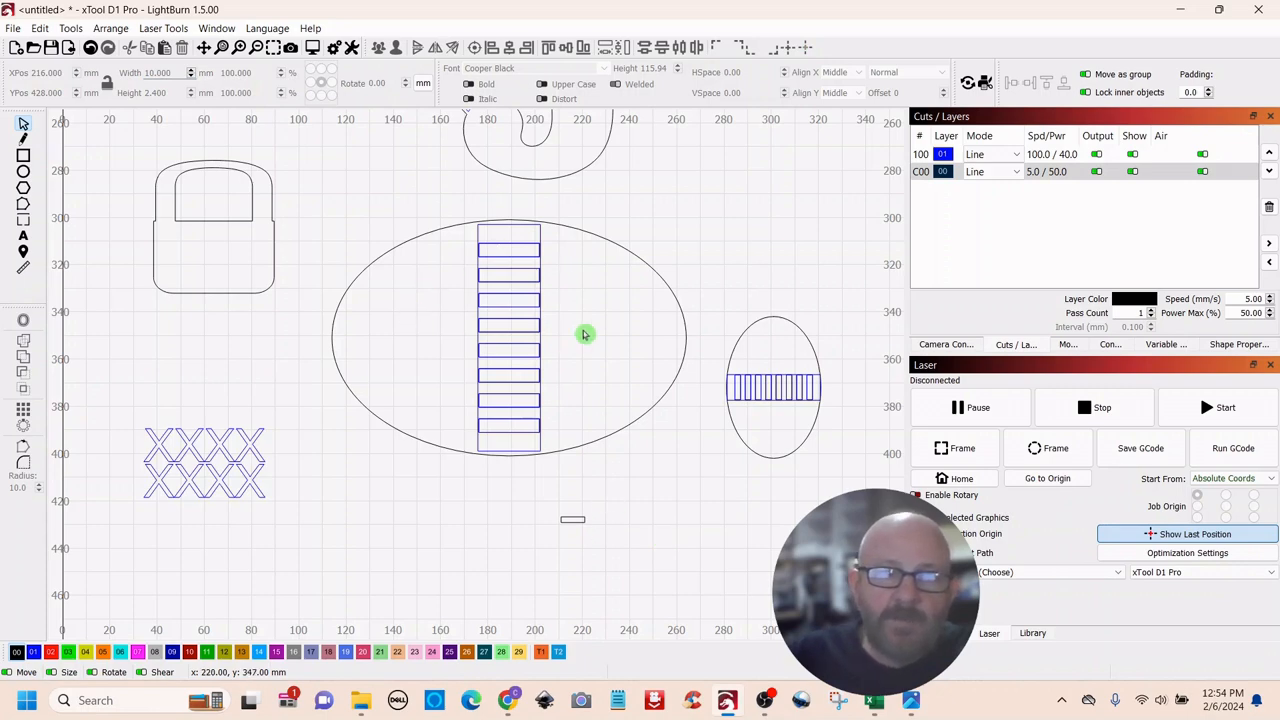
Step: Duplicate the 10 × 2.4 mm rectangle and place the copy below the egg at about X 291, Y 427 mm
drag(601, 498, 581, 549)
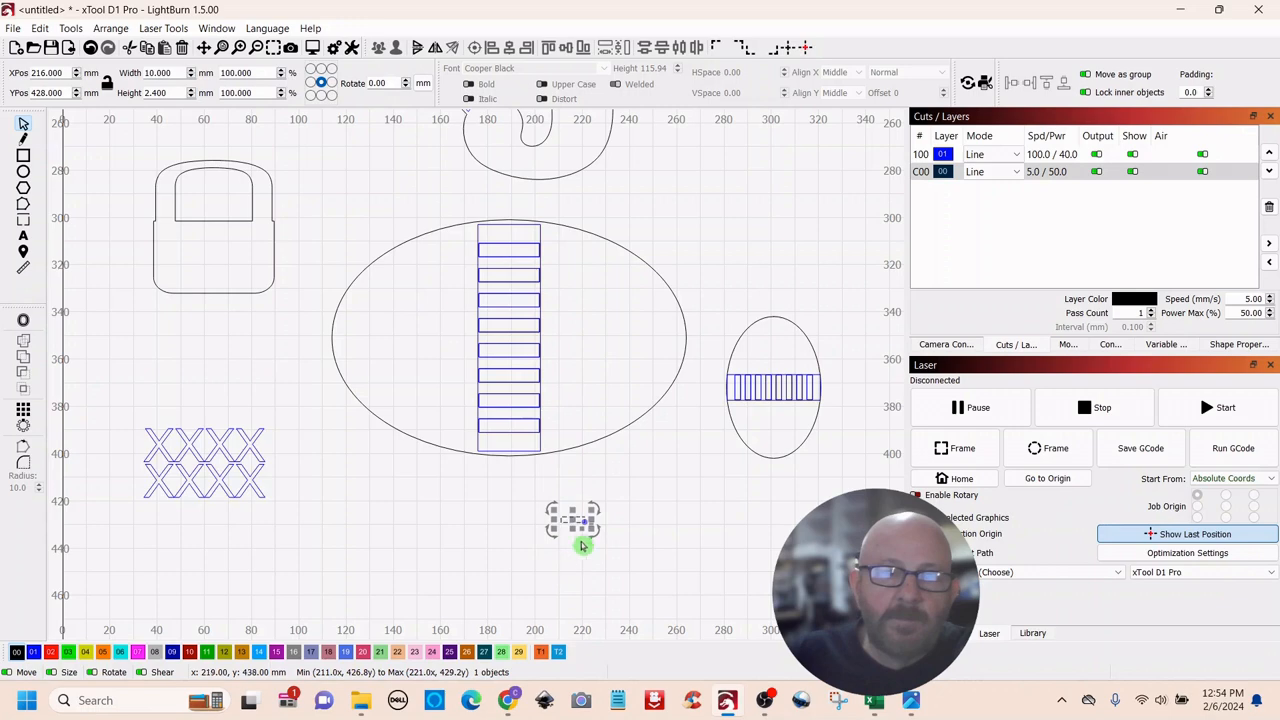
right_click(572, 519)
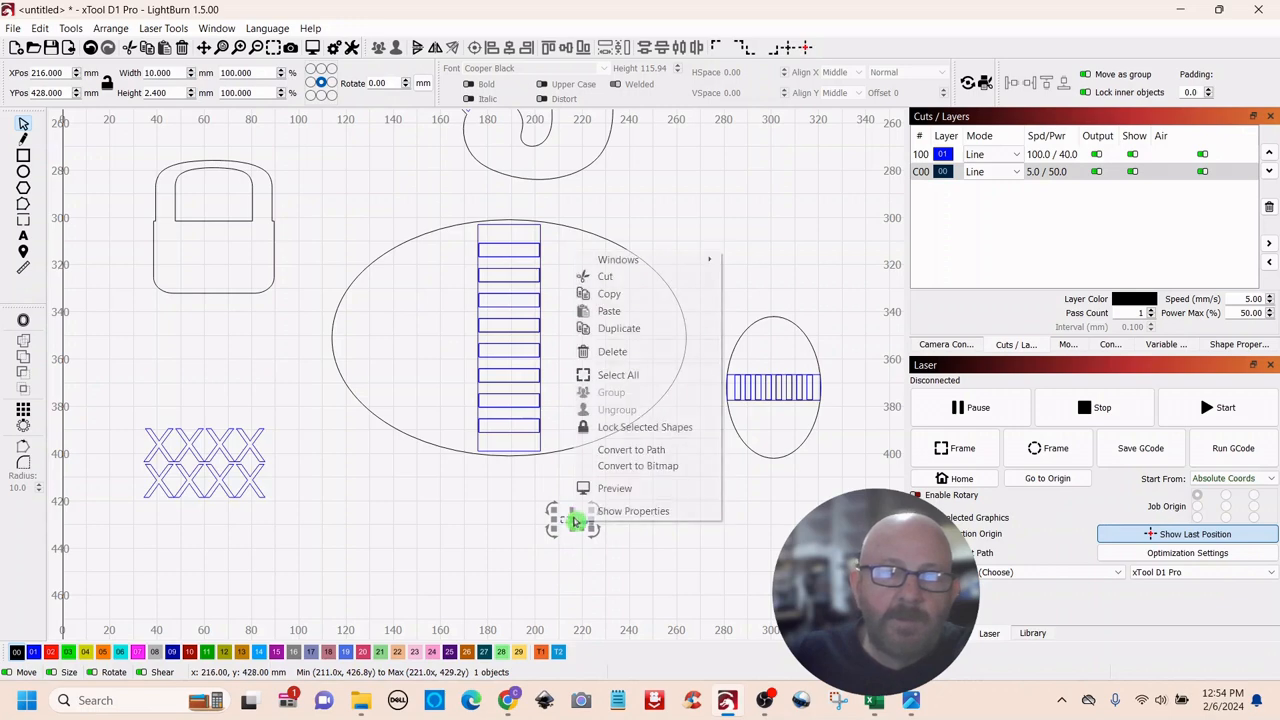
click(600, 331)
drag(572, 519, 750, 517)
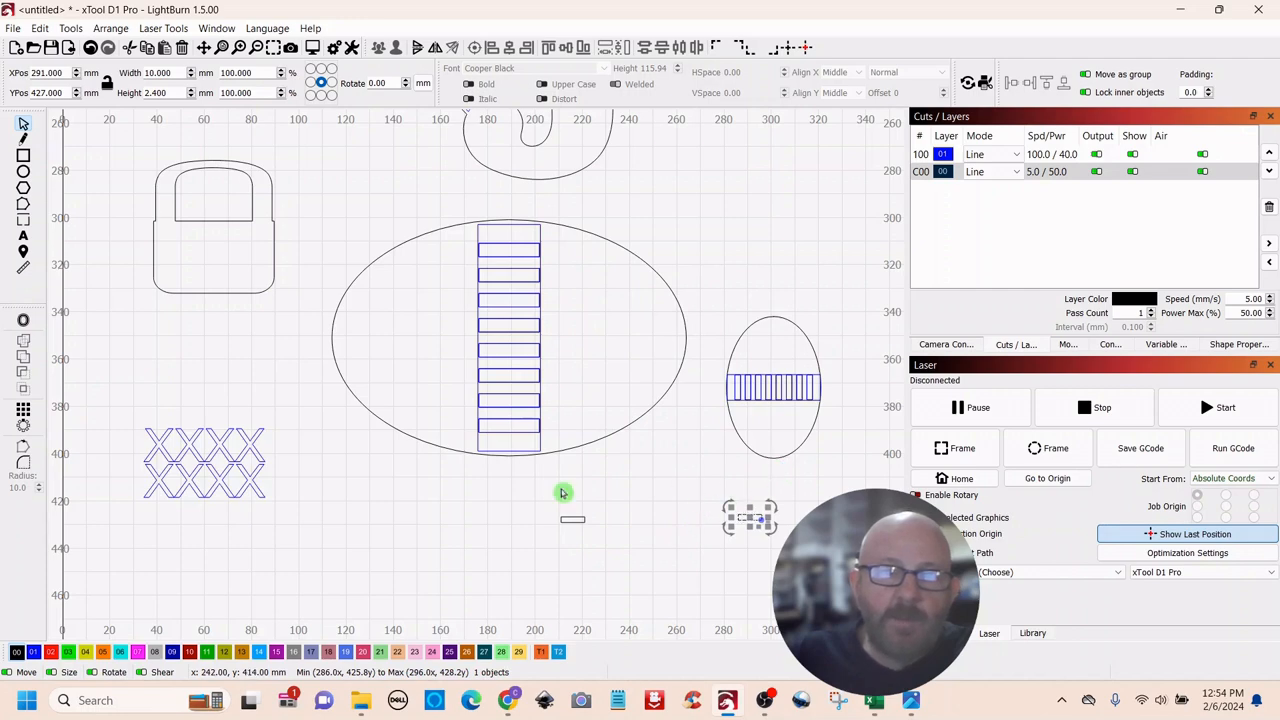
click(572, 519)
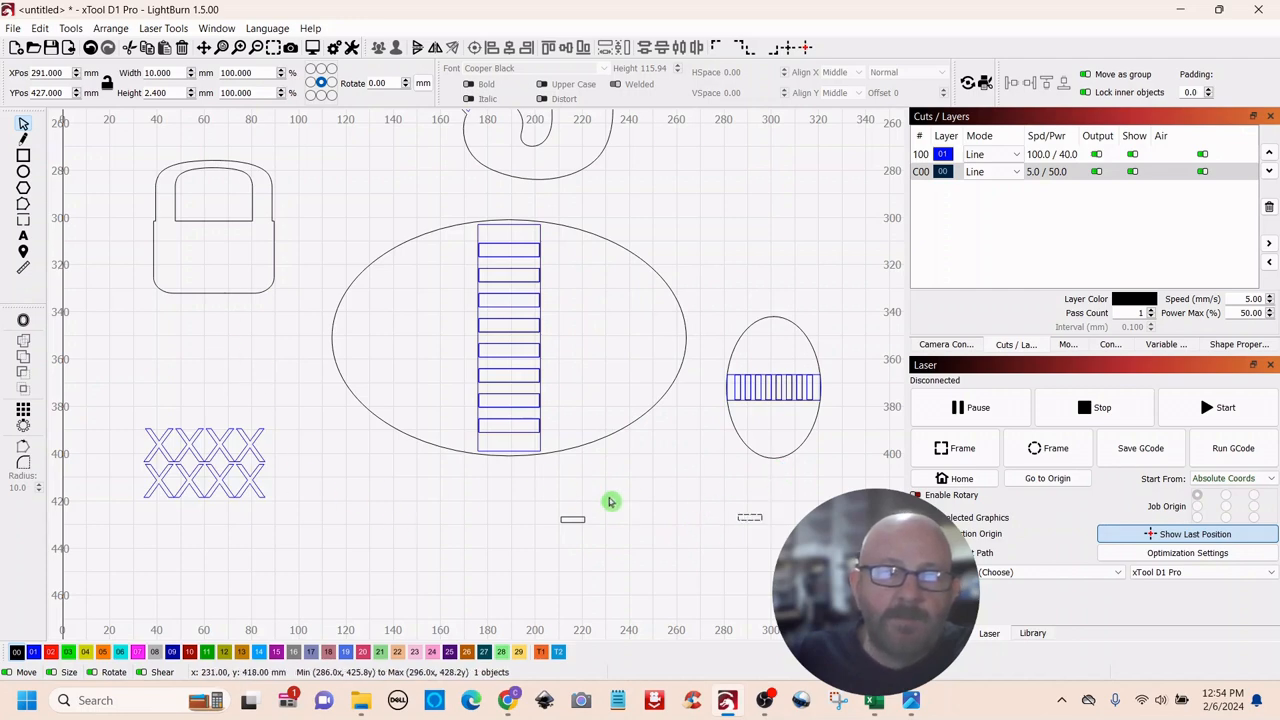
Step: Move the original small rectangle into the ellipse at about X 234, Y 369 mm and place a duplicate at about X 142, Y 367 mm
drag(572, 520, 618, 378)
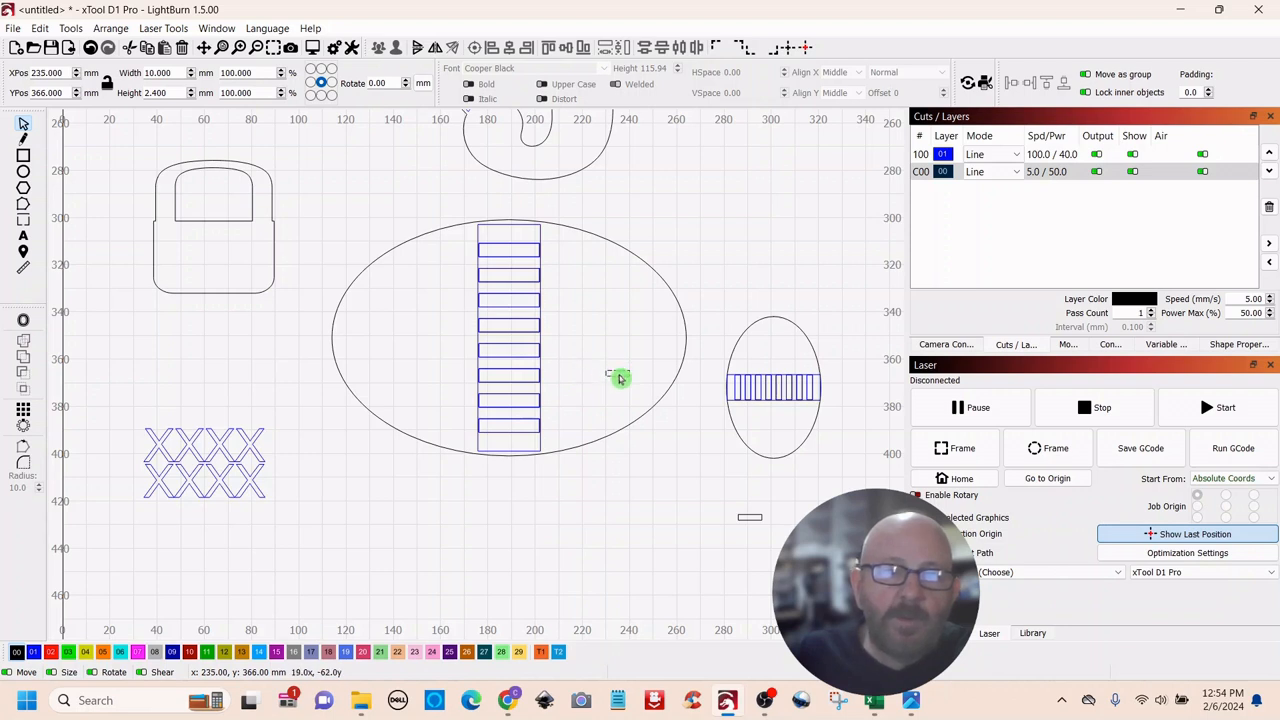
drag(615, 381, 616, 385)
right_click(616, 378)
click(655, 459)
drag(620, 380, 396, 380)
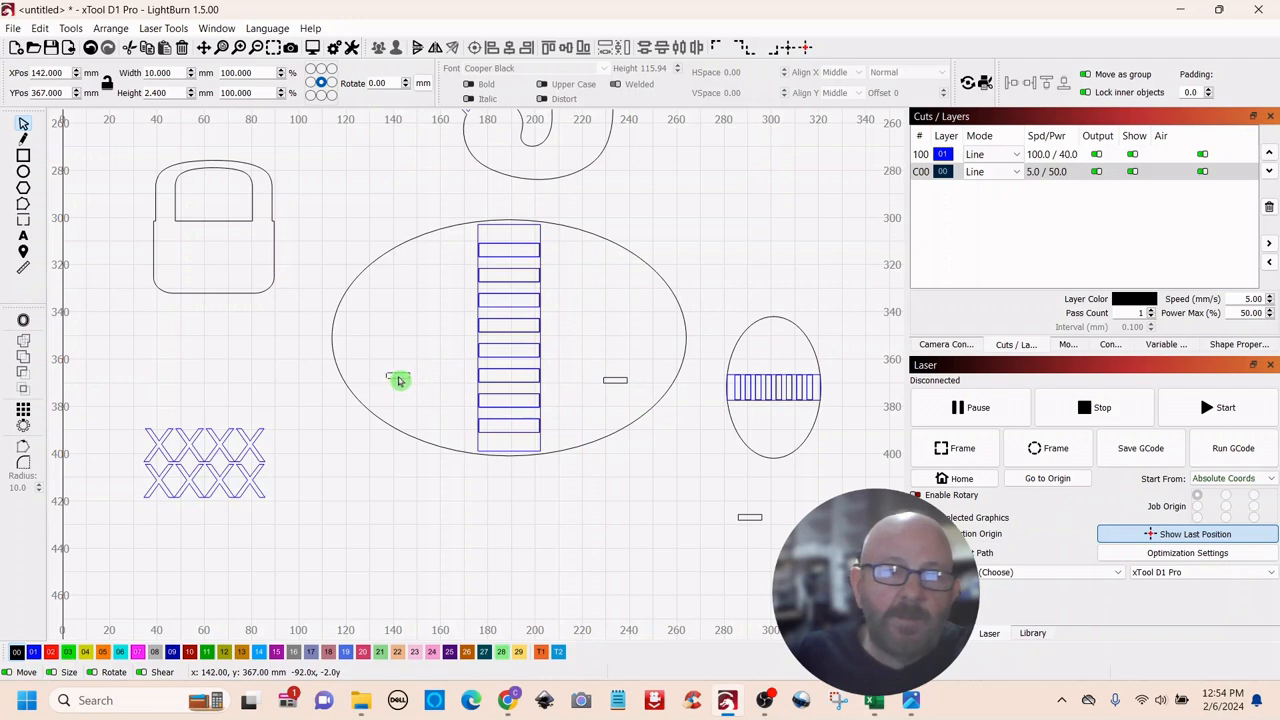
drag(398, 380, 397, 377)
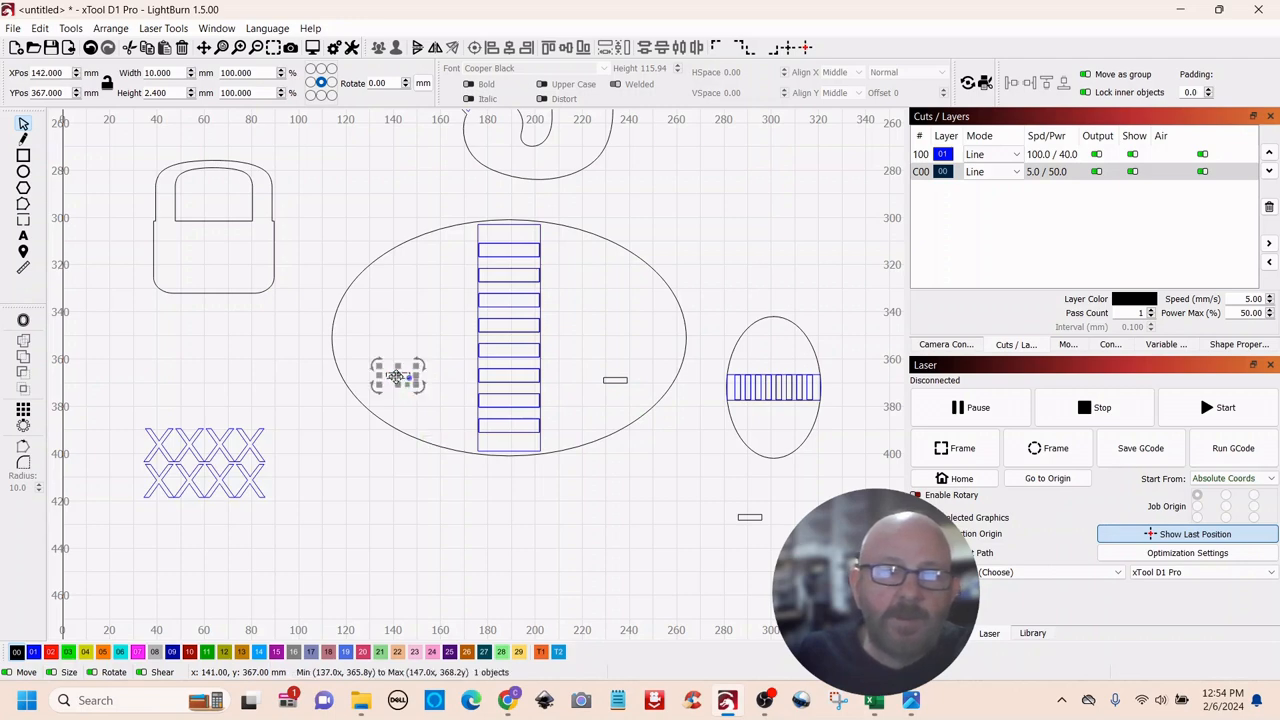
Step: Duplicate the small rectangle again and centre the copy on the uppermost stripe of the ellipse's band, at about X 189, Y 314 mm
right_click(397, 377)
click(428, 463)
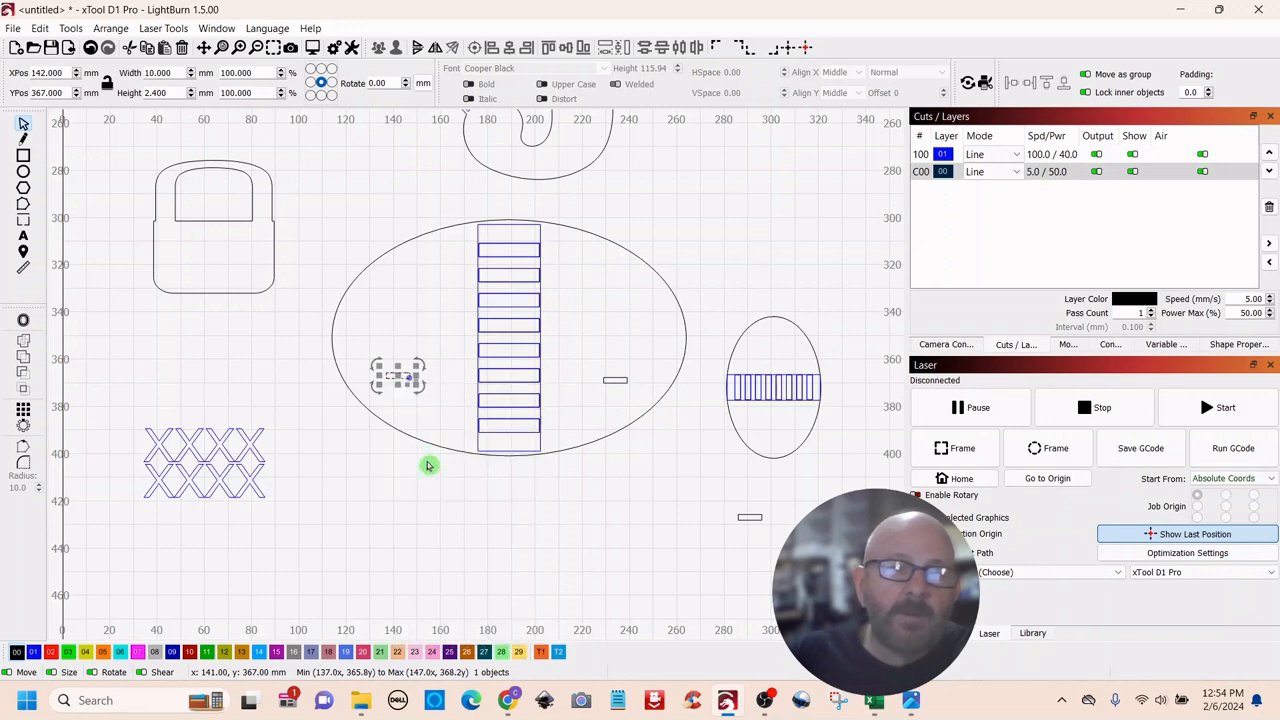
drag(398, 375, 509, 249)
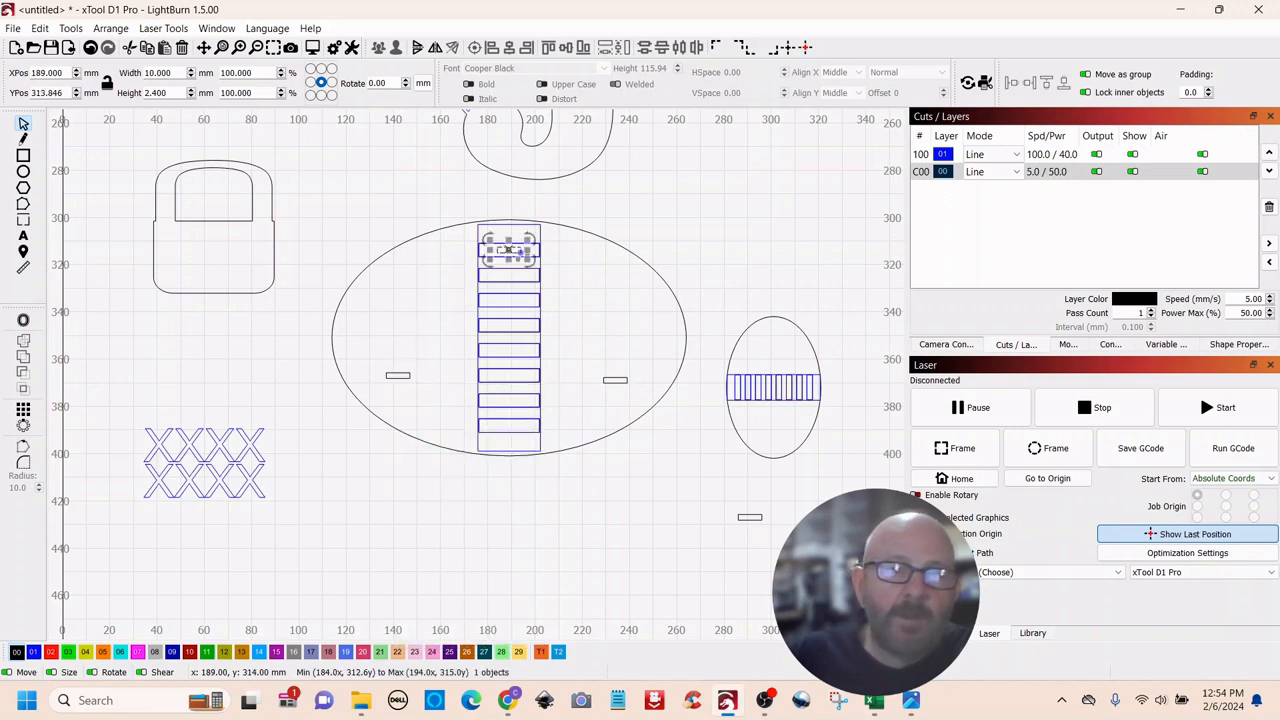
click(694, 200)
Step: Group the two small rectangles flanking the striped band and centre the pair horizontally within the large ellipse
scroll(698, 208, down, 3)
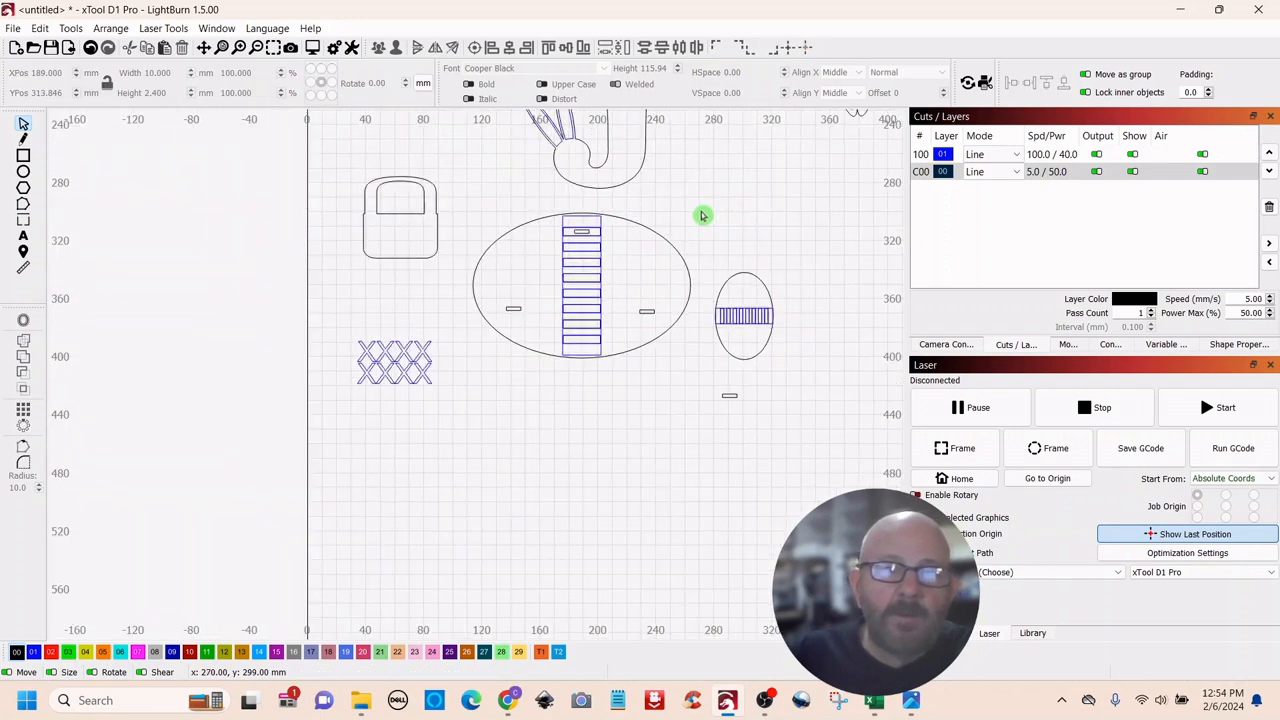
drag(737, 171, 685, 245)
scroll(686, 249, up, 3)
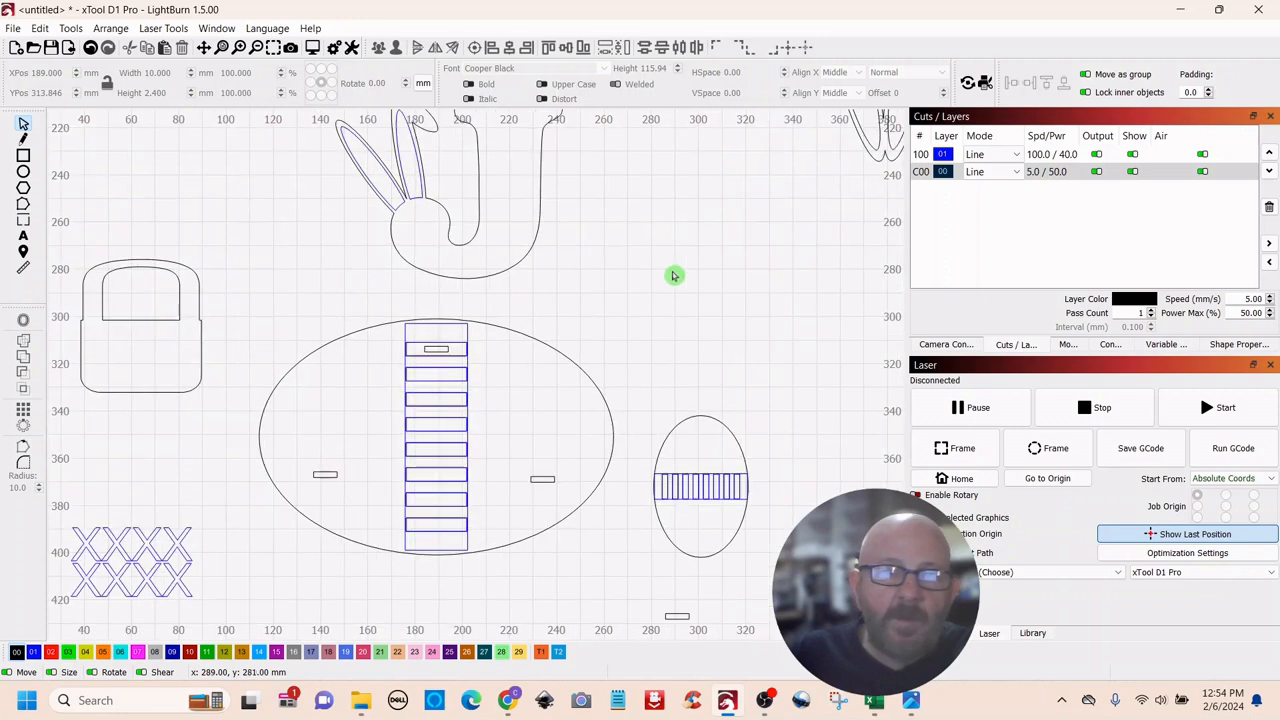
click(537, 481)
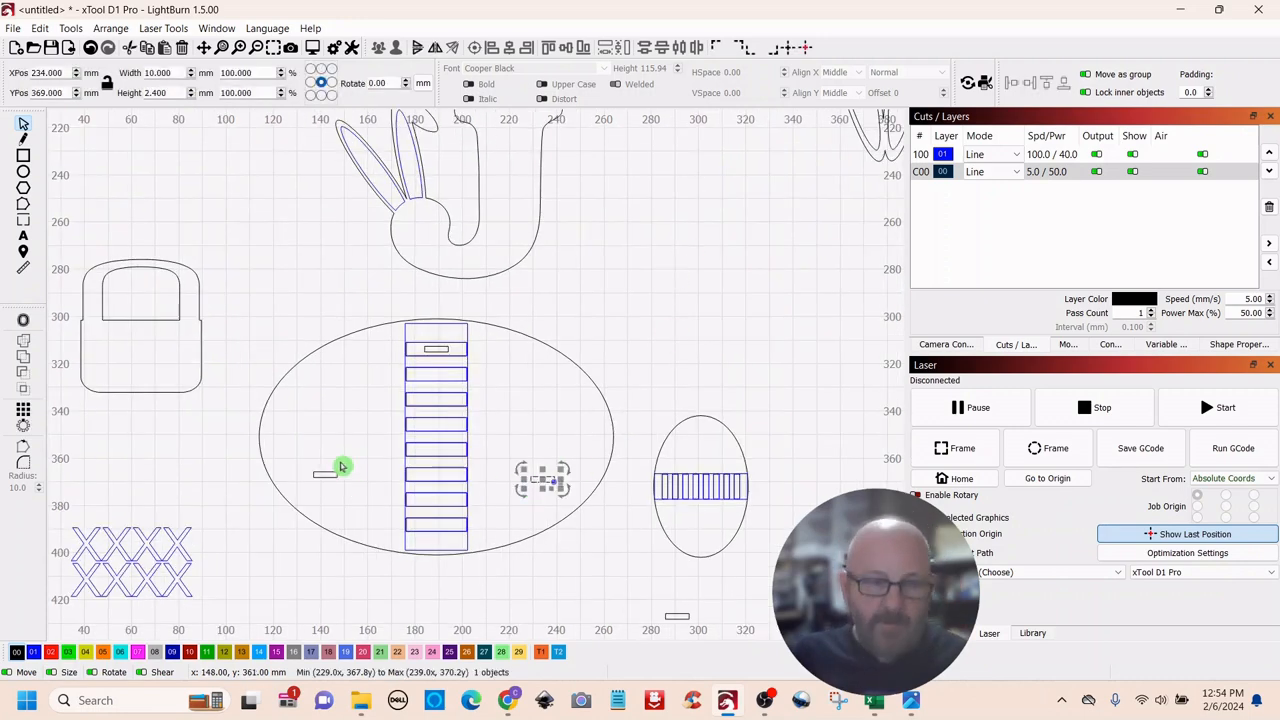
shift+click(332, 488)
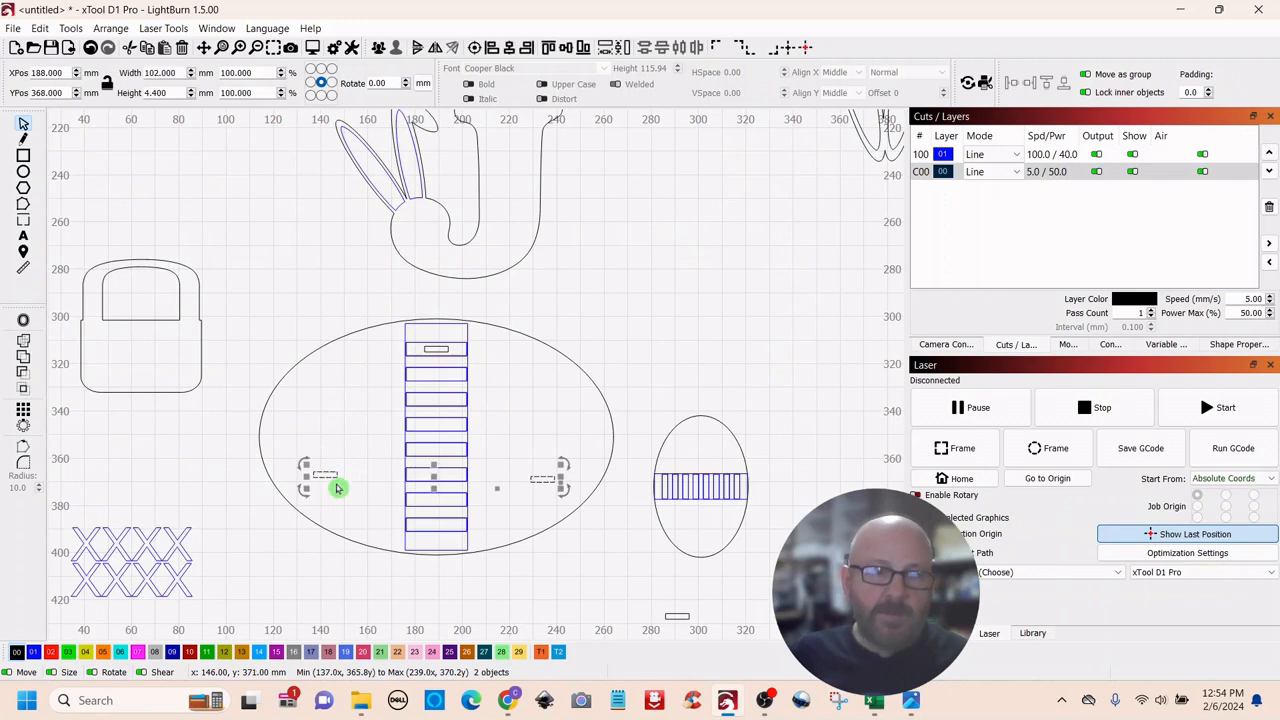
click(510, 50)
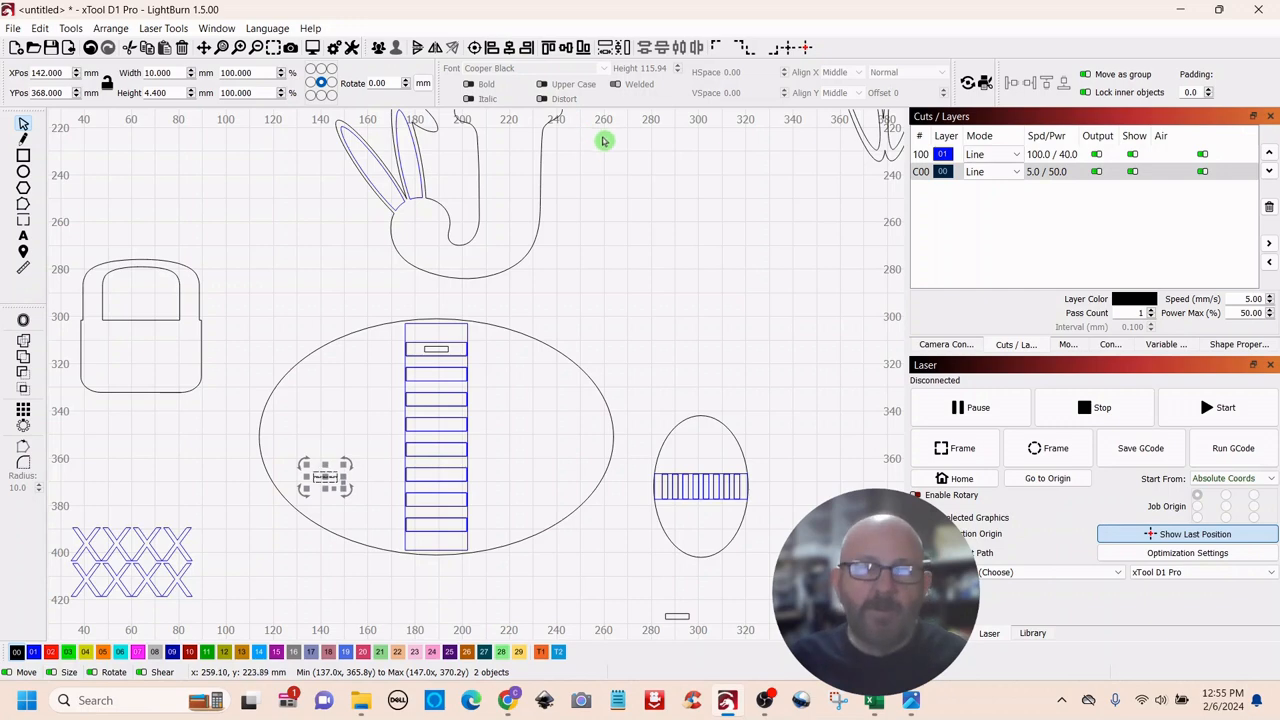
key(ctrl+z)
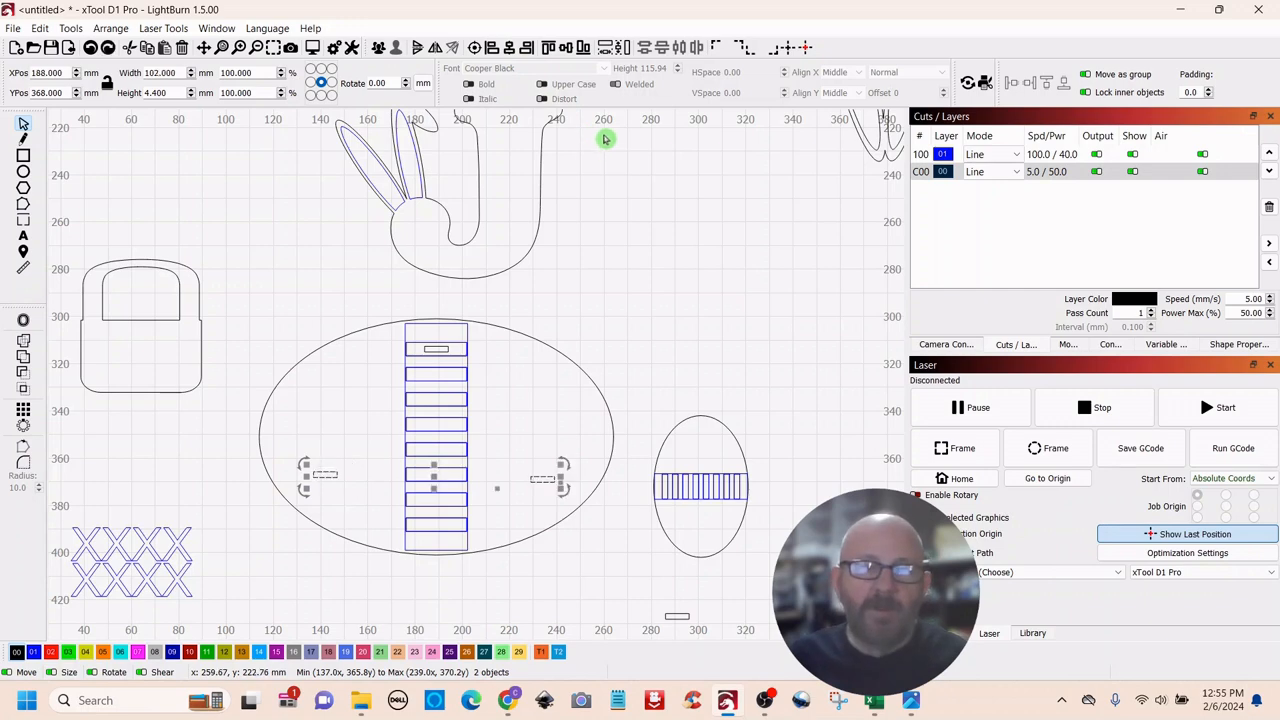
right_click(434, 477)
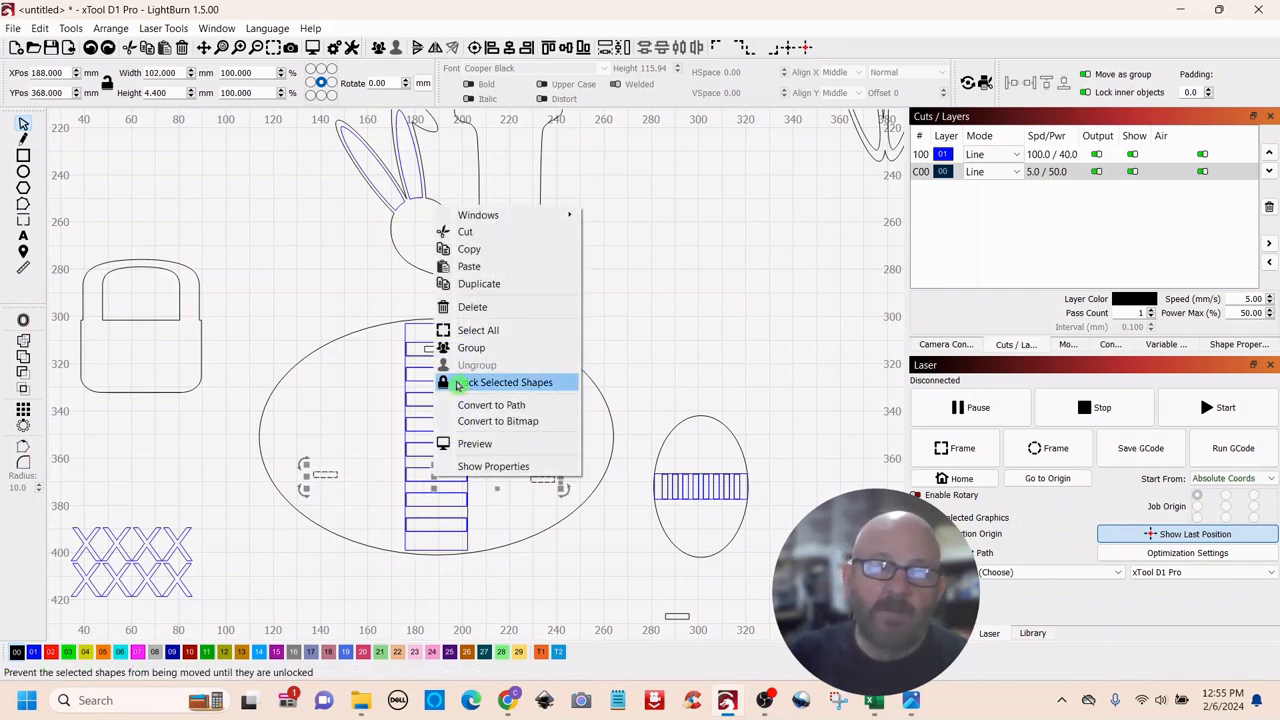
click(465, 350)
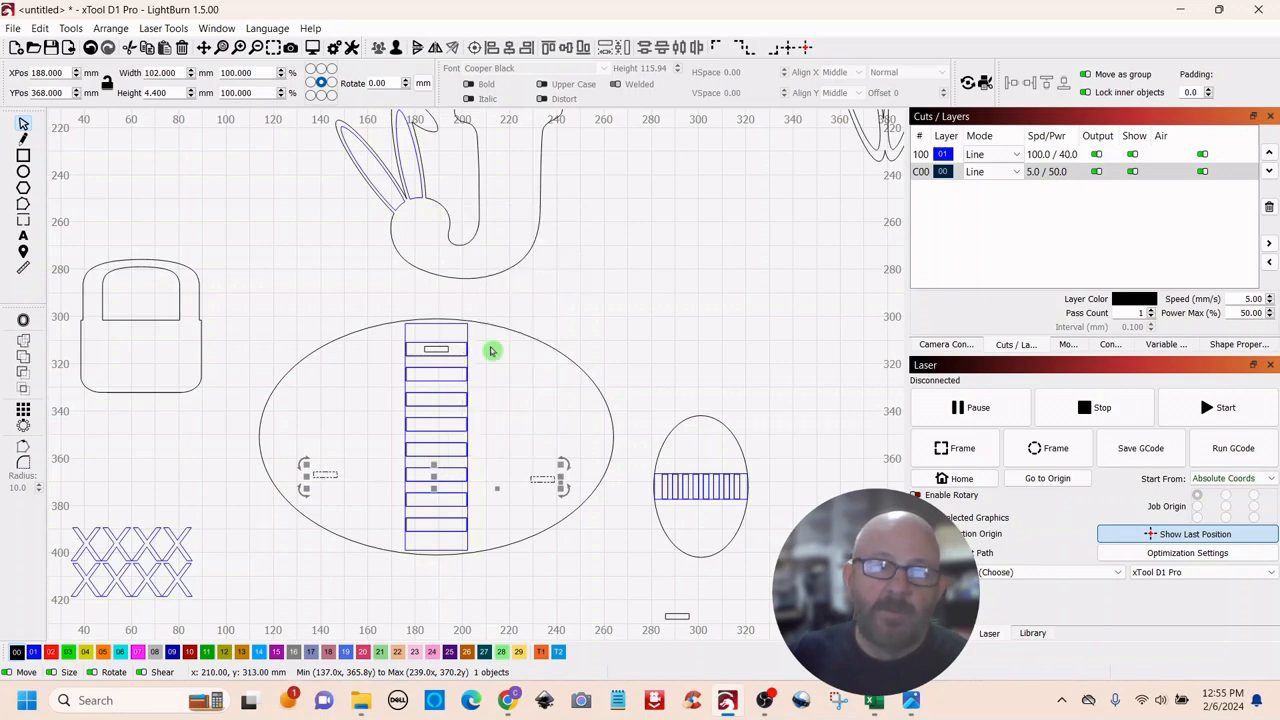
shift+click(569, 388)
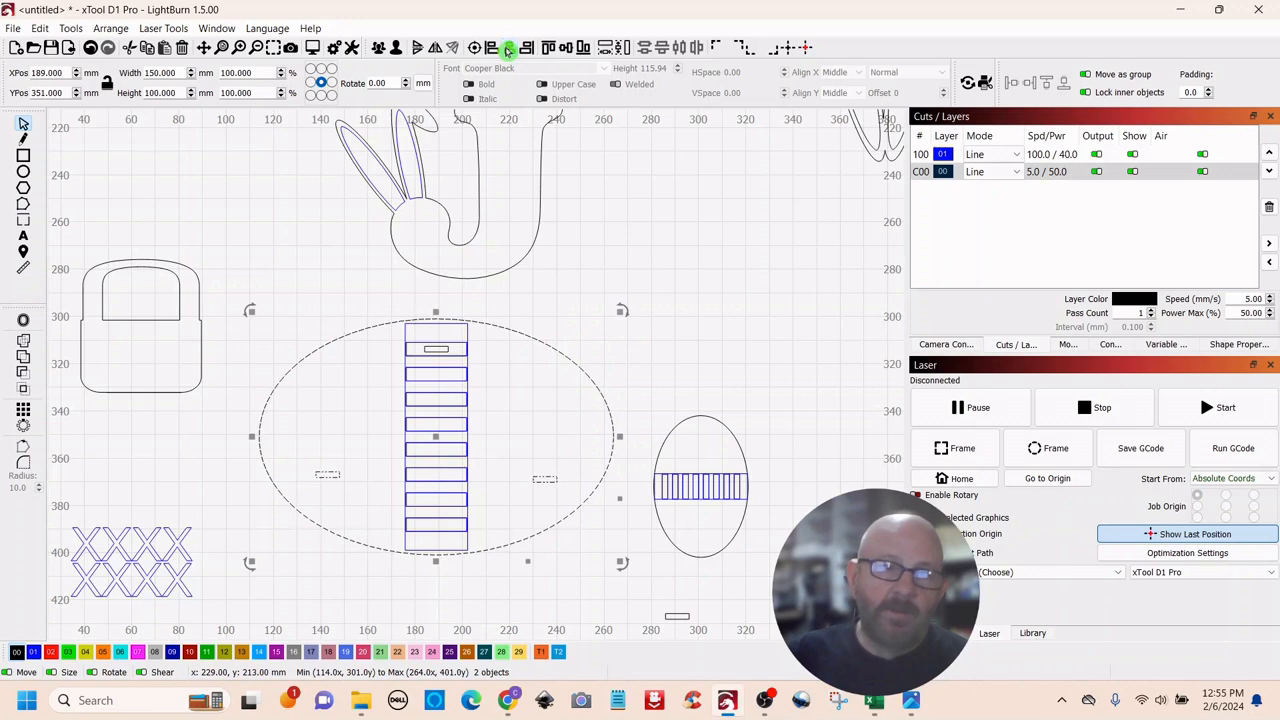
click(729, 234)
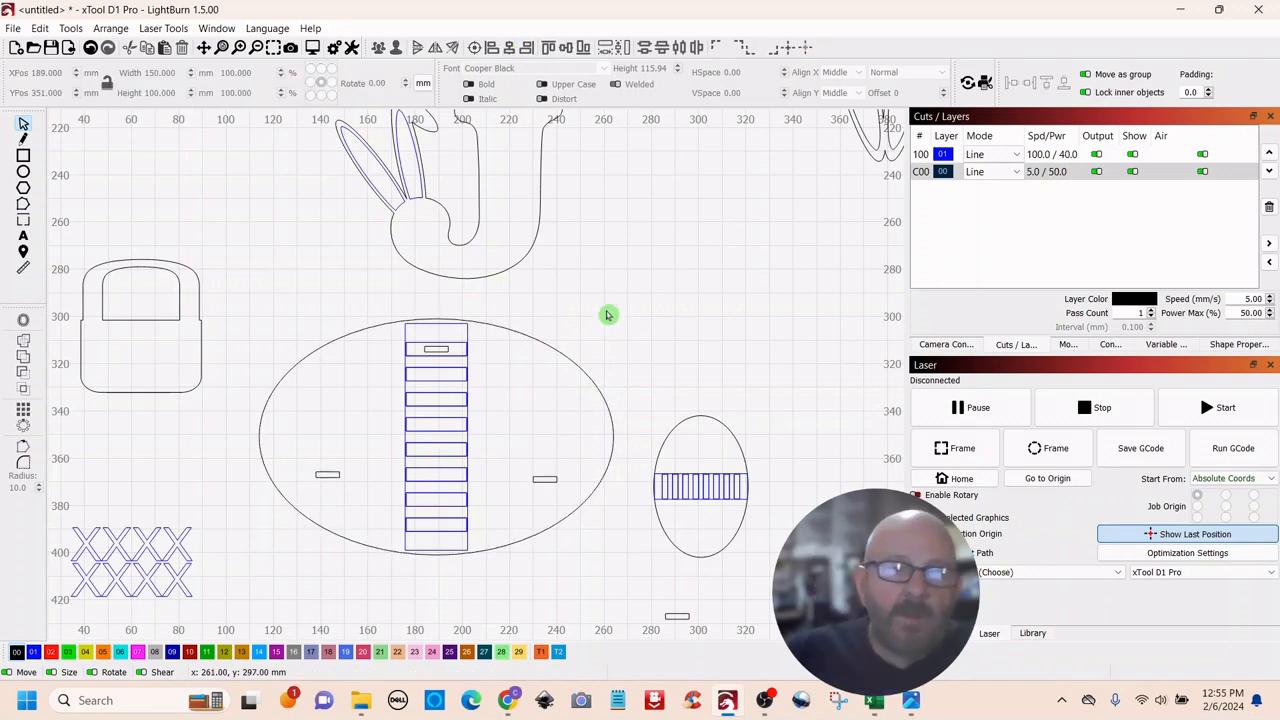
Step: Group the large ellipse together with its striped band and three small rectangles
drag(575, 308, 296, 560)
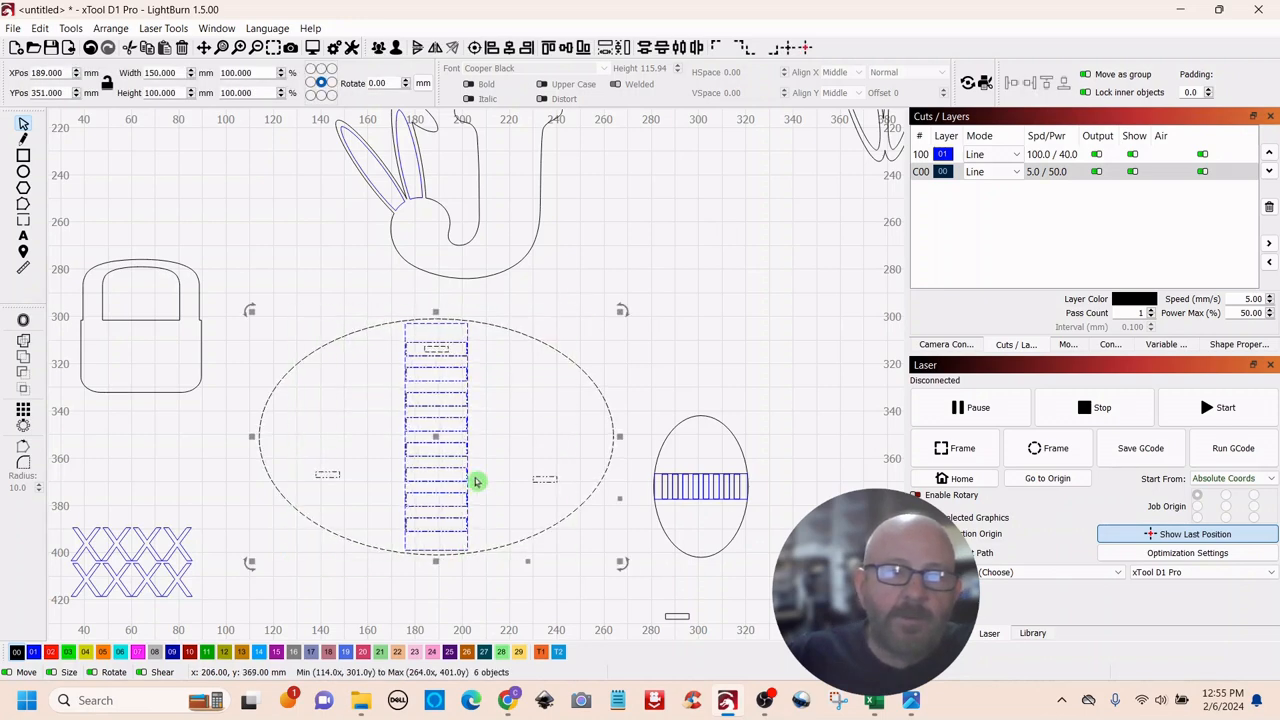
right_click(435, 437)
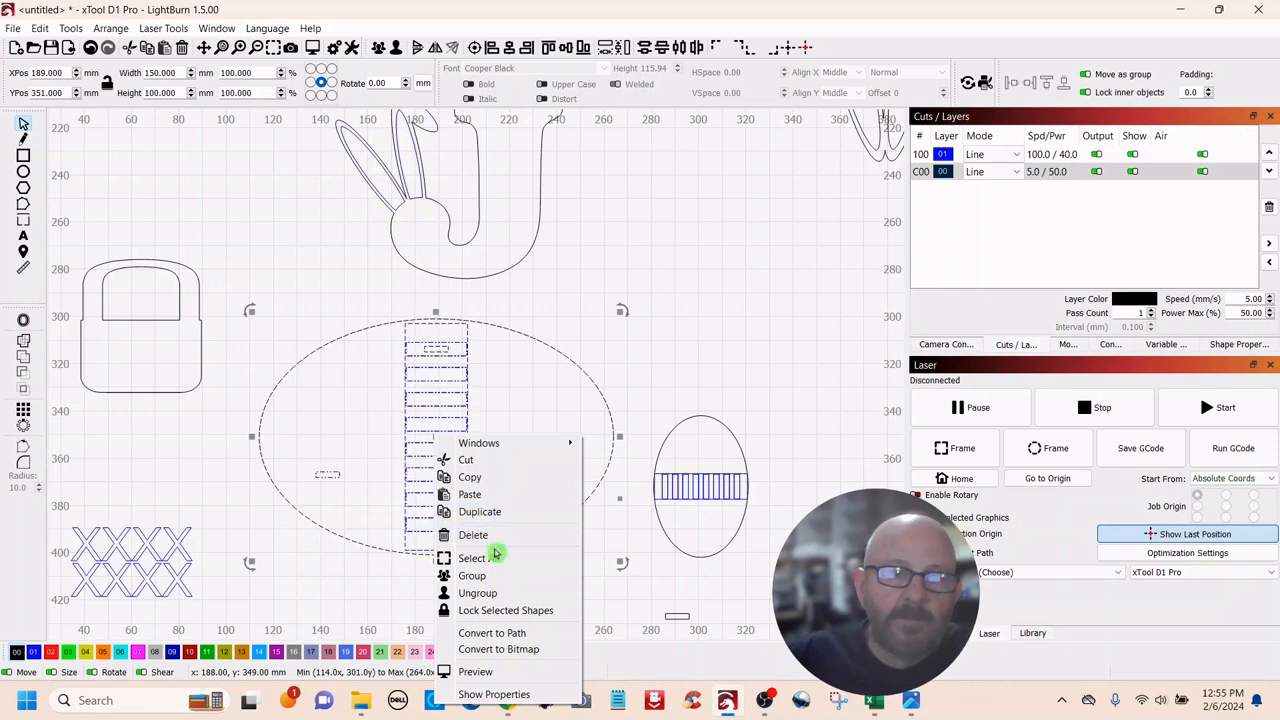
click(472, 576)
click(694, 225)
Step: Set the height of the small rectangle below the egg to 3 mm
scroll(697, 237, down, 3)
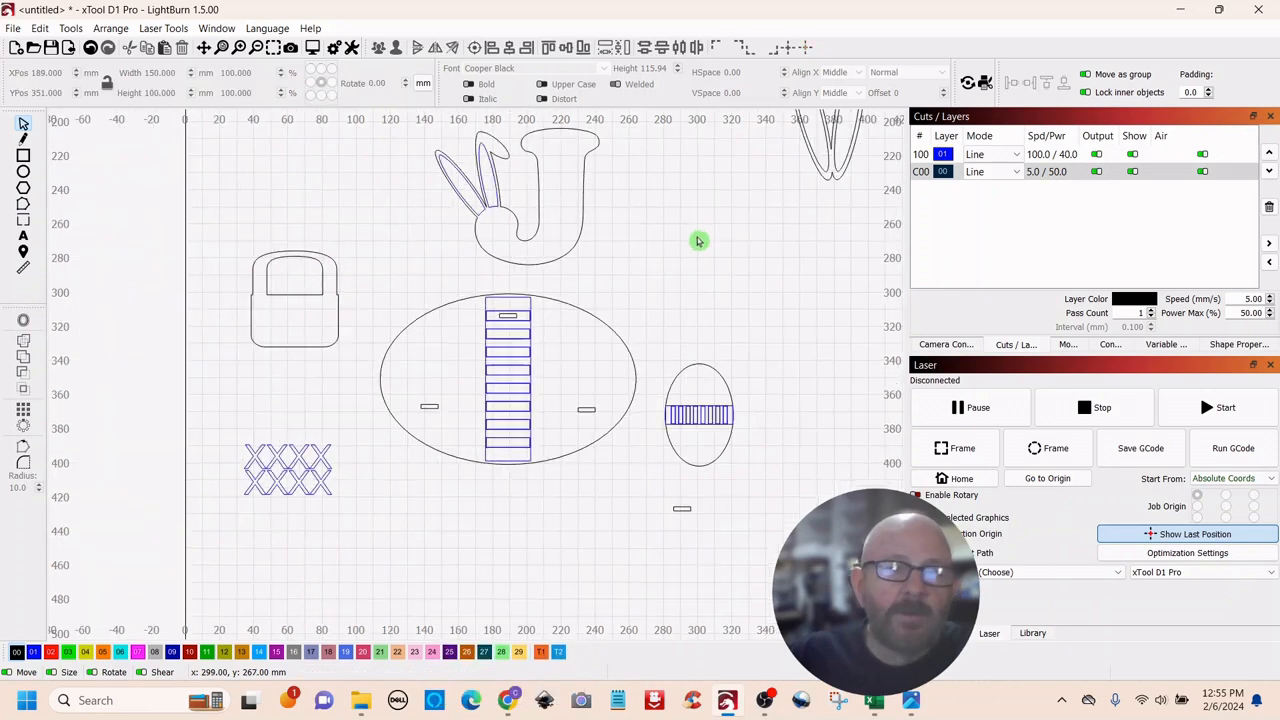
drag(713, 222, 651, 293)
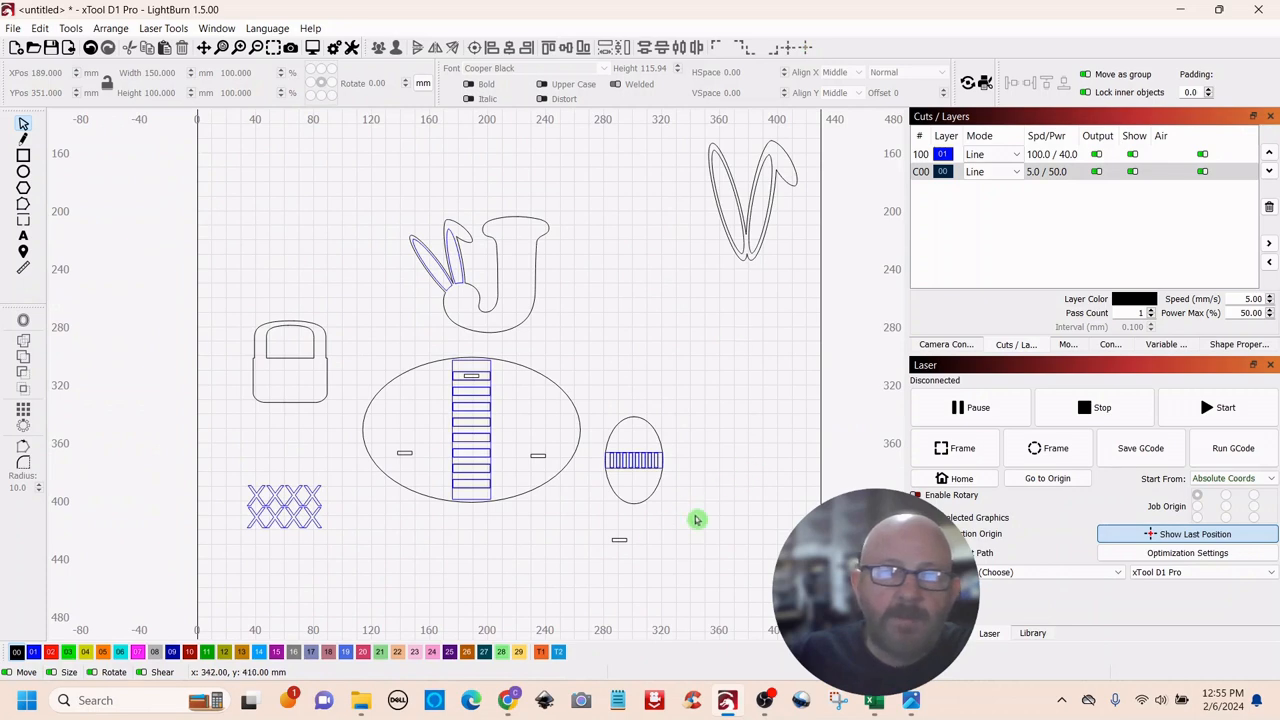
scroll(694, 518, up, 3)
drag(715, 543, 757, 366)
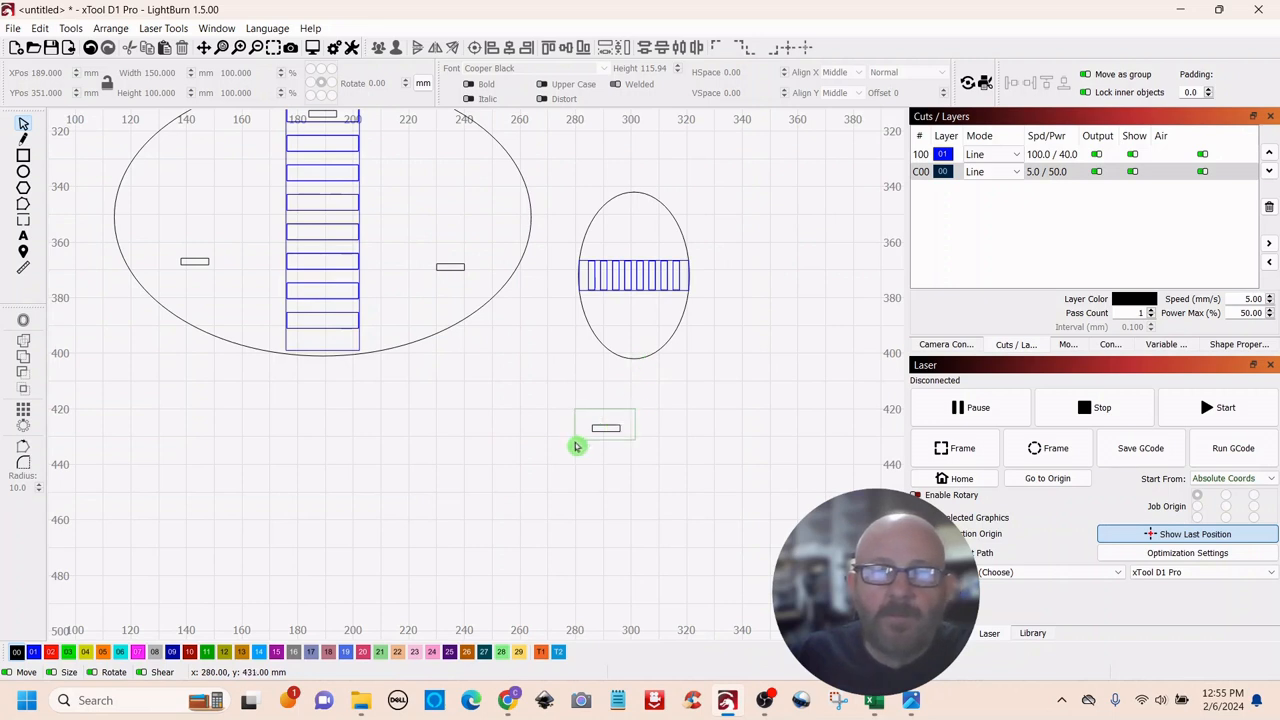
drag(576, 445, 576, 454)
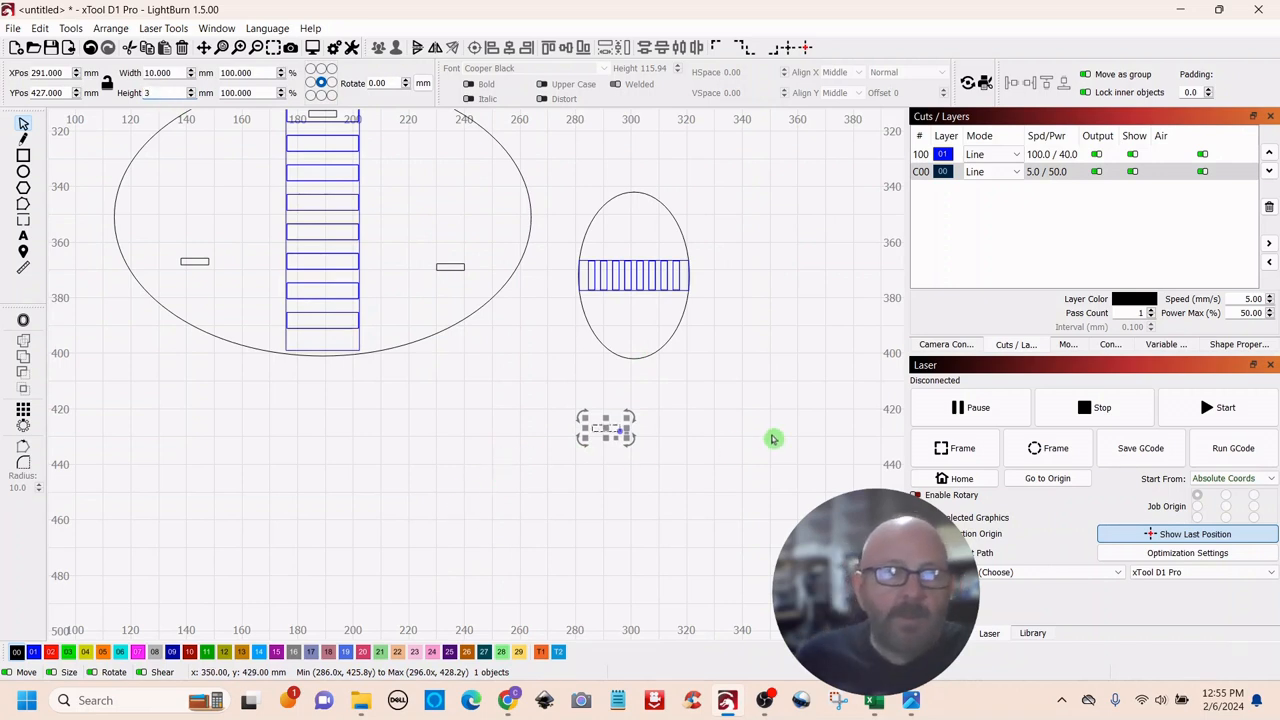
click(710, 424)
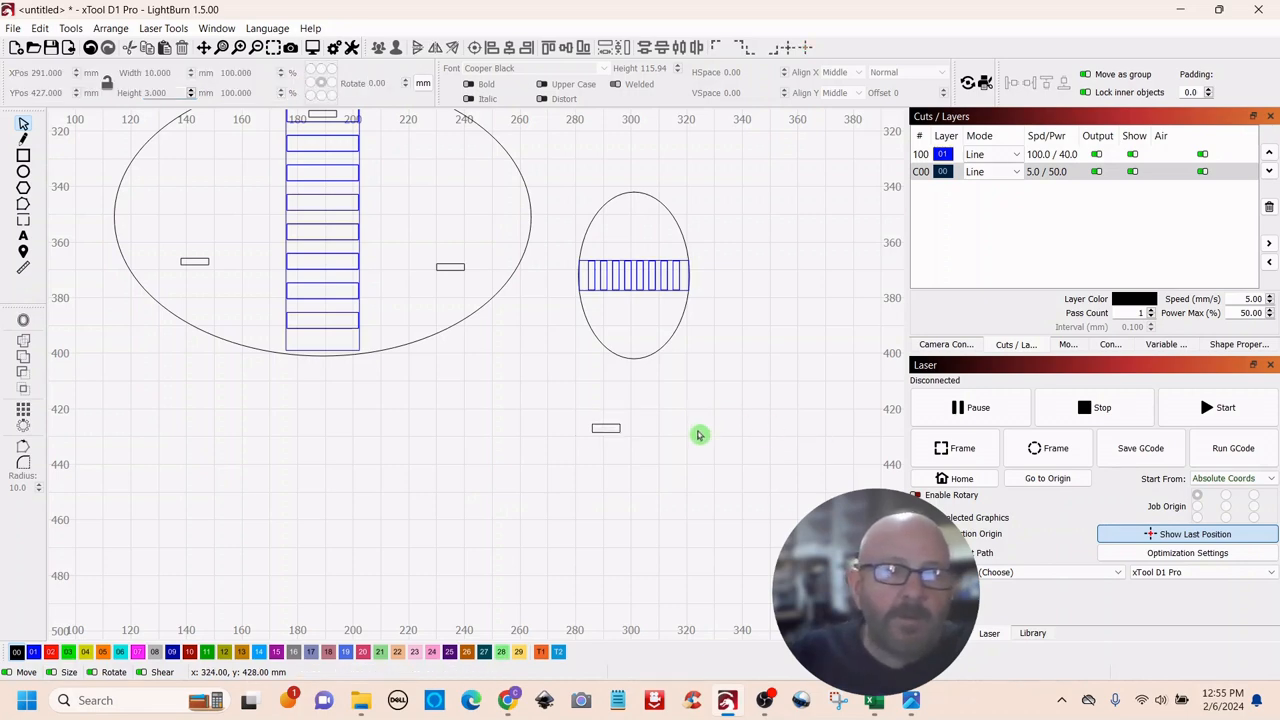
Step: Duplicate the small rectangle below the egg and place the copy beneath the basket at about X 57, Y 341 mm
scroll(699, 434, down, 3)
scroll(699, 434, up, 1)
drag(660, 409, 613, 457)
right_click(640, 429)
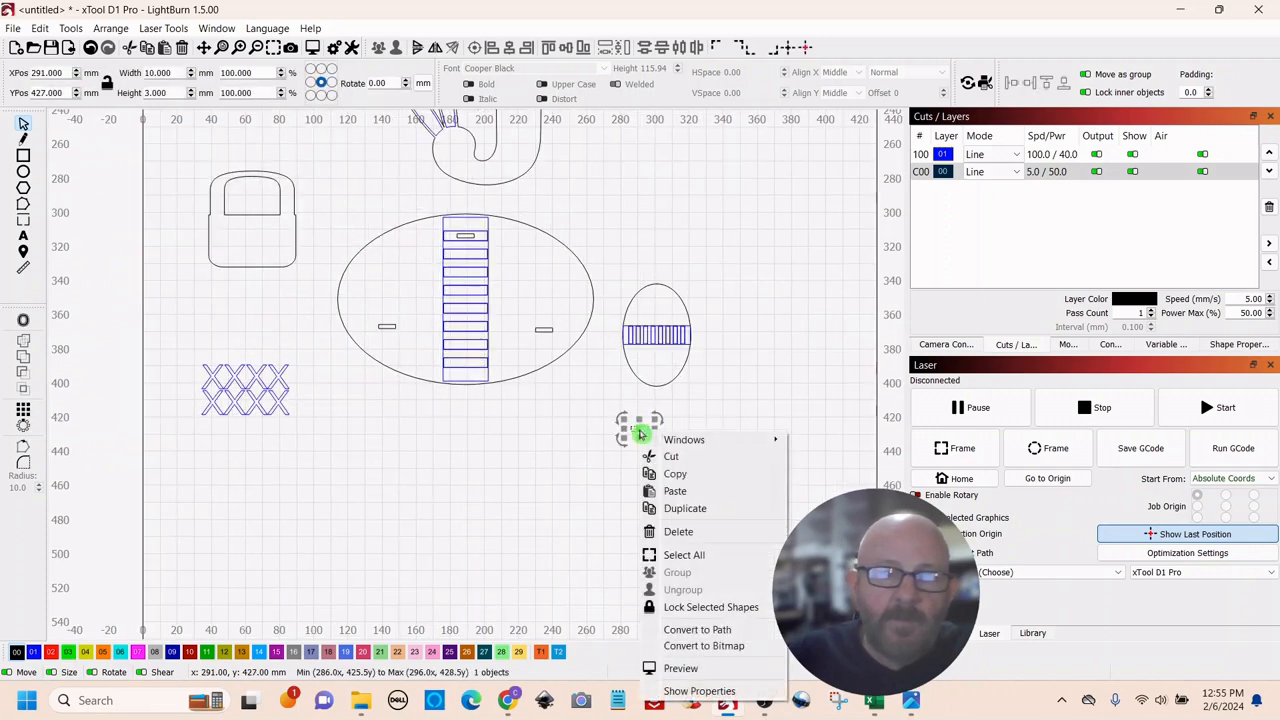
click(688, 507)
drag(640, 429, 241, 285)
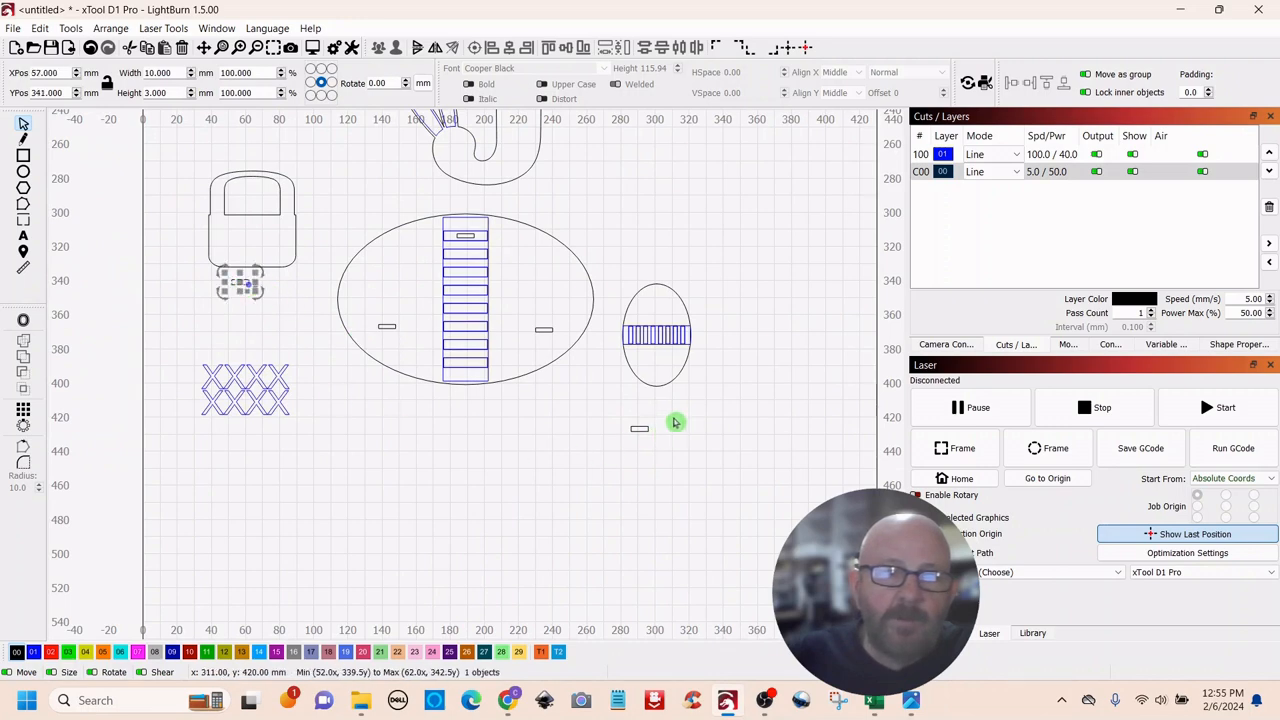
Step: Duplicate the small rectangle beneath the basket and place the copy just below the J at about X 202, Y 289 mm
right_click(240, 283)
click(266, 358)
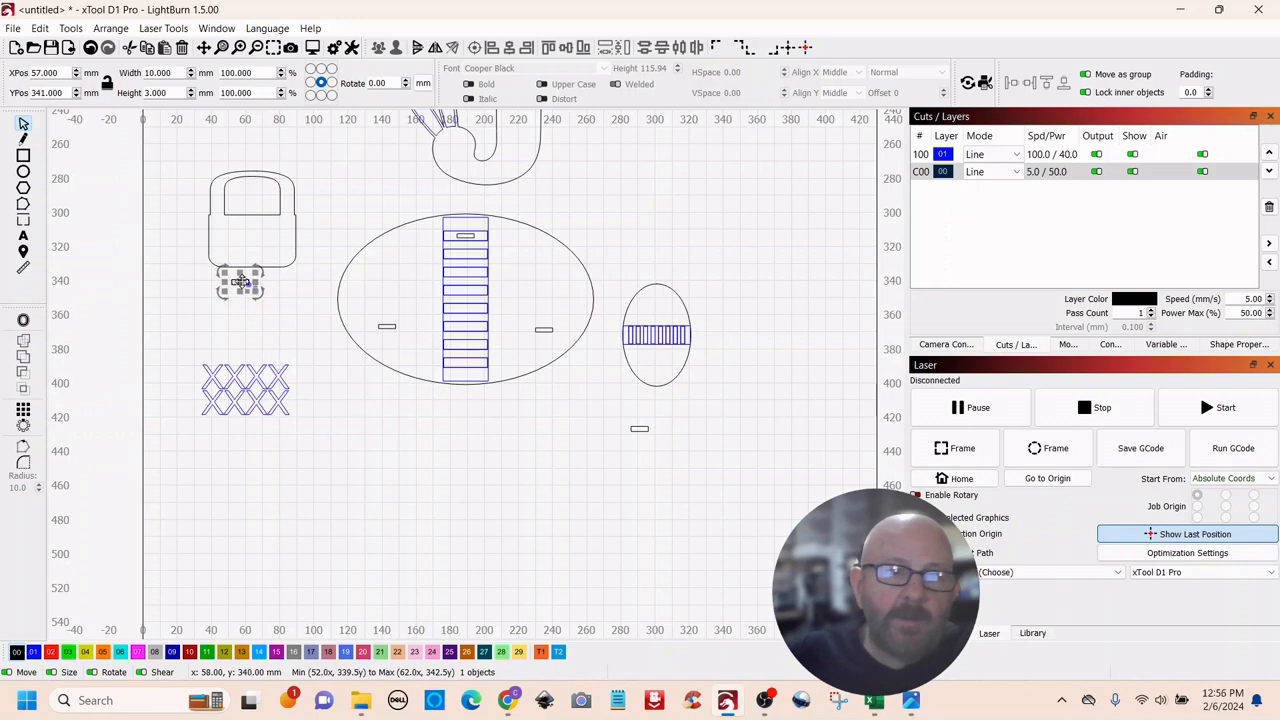
click(240, 283)
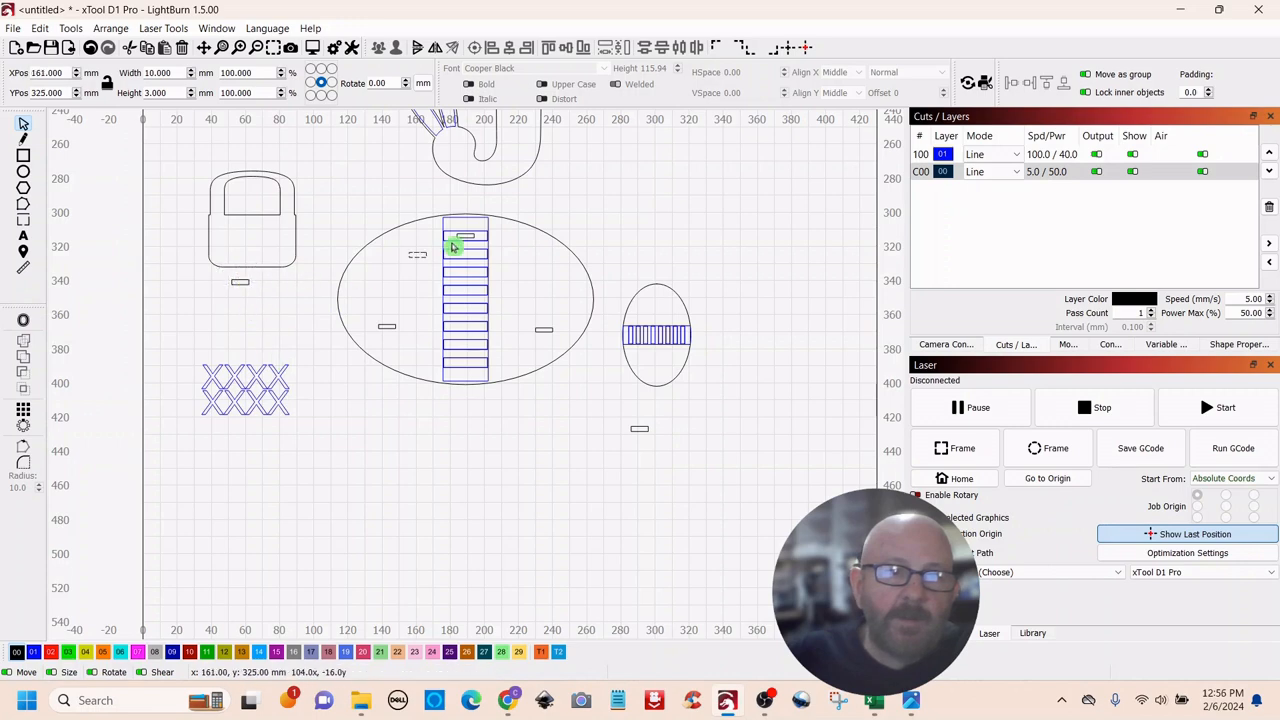
click(487, 196)
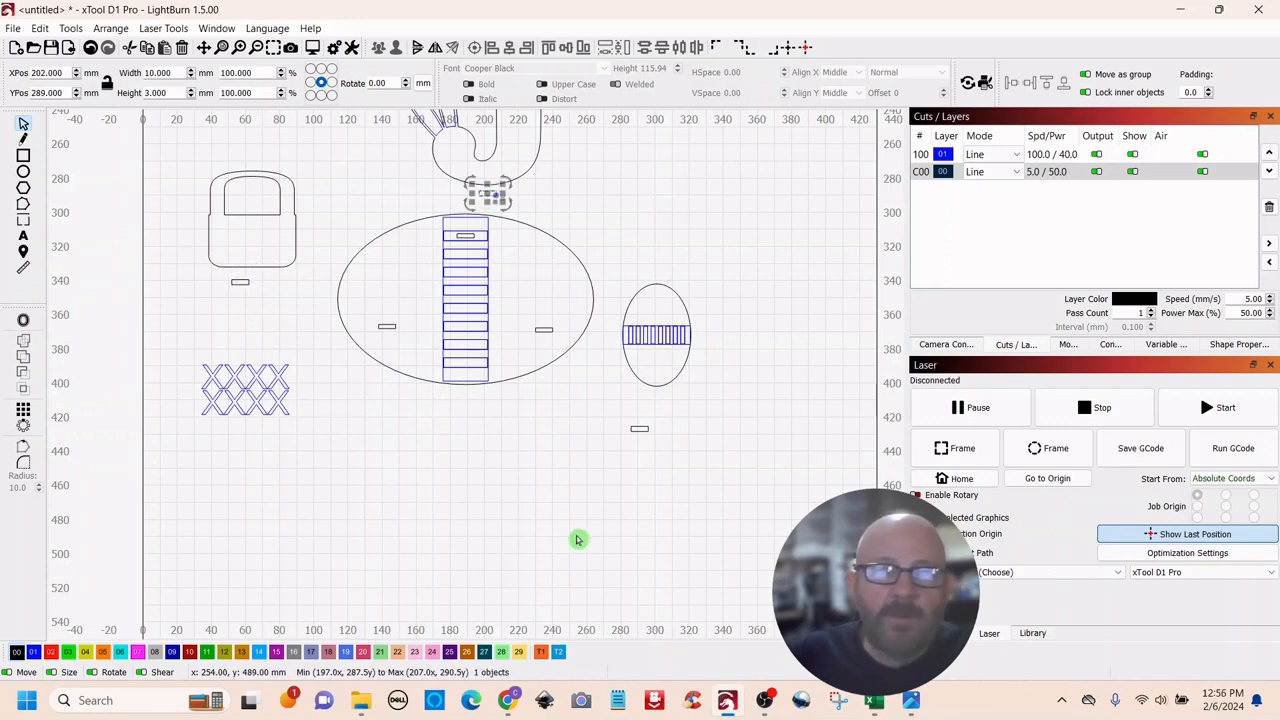
Step: Move the small rectangle below the egg to the egg's lower tip and stretch it into the outline, making it about 5.6 mm high
drag(780, 284, 776, 401)
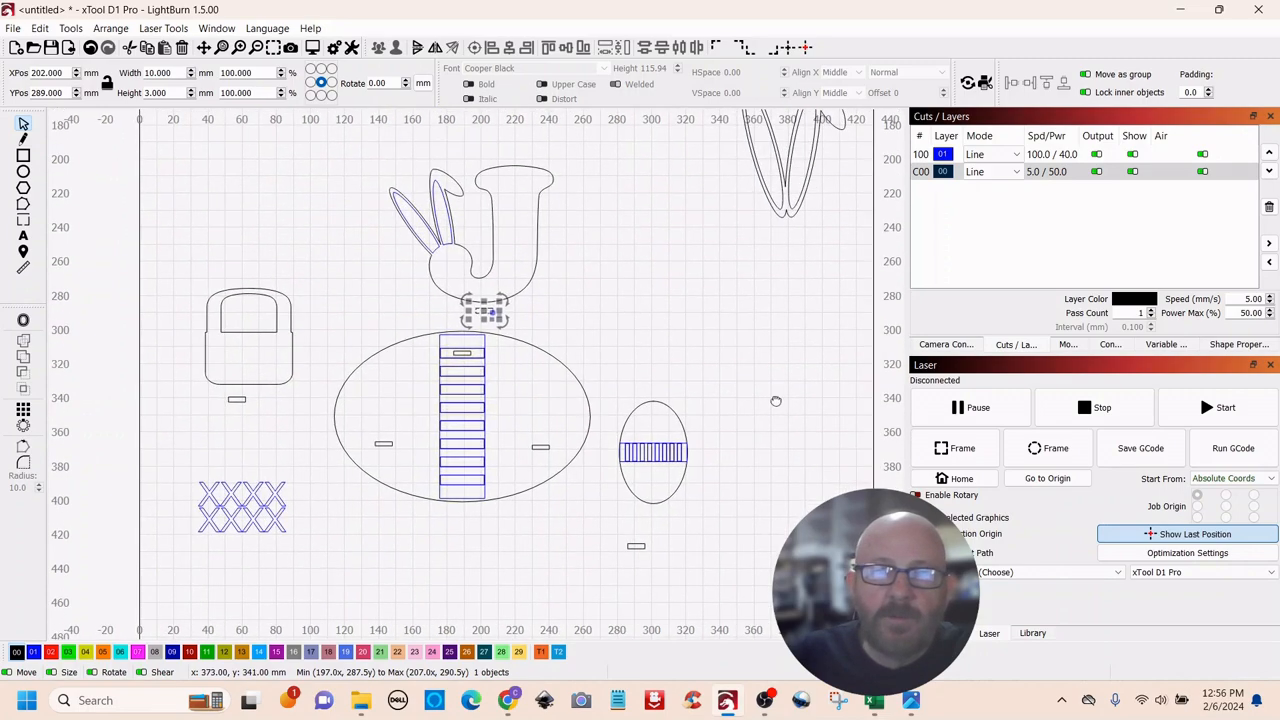
scroll(778, 404, up, 2)
drag(732, 445, 846, 335)
scroll(847, 338, down, 1)
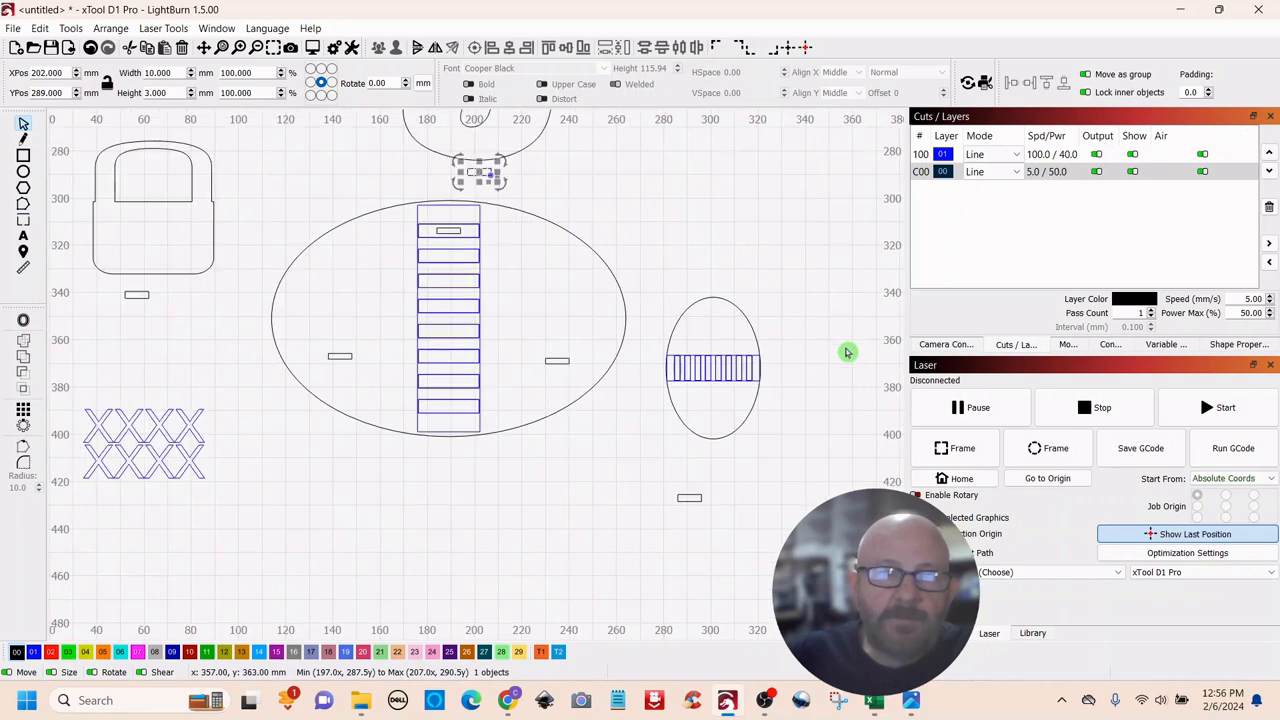
drag(751, 471, 714, 453)
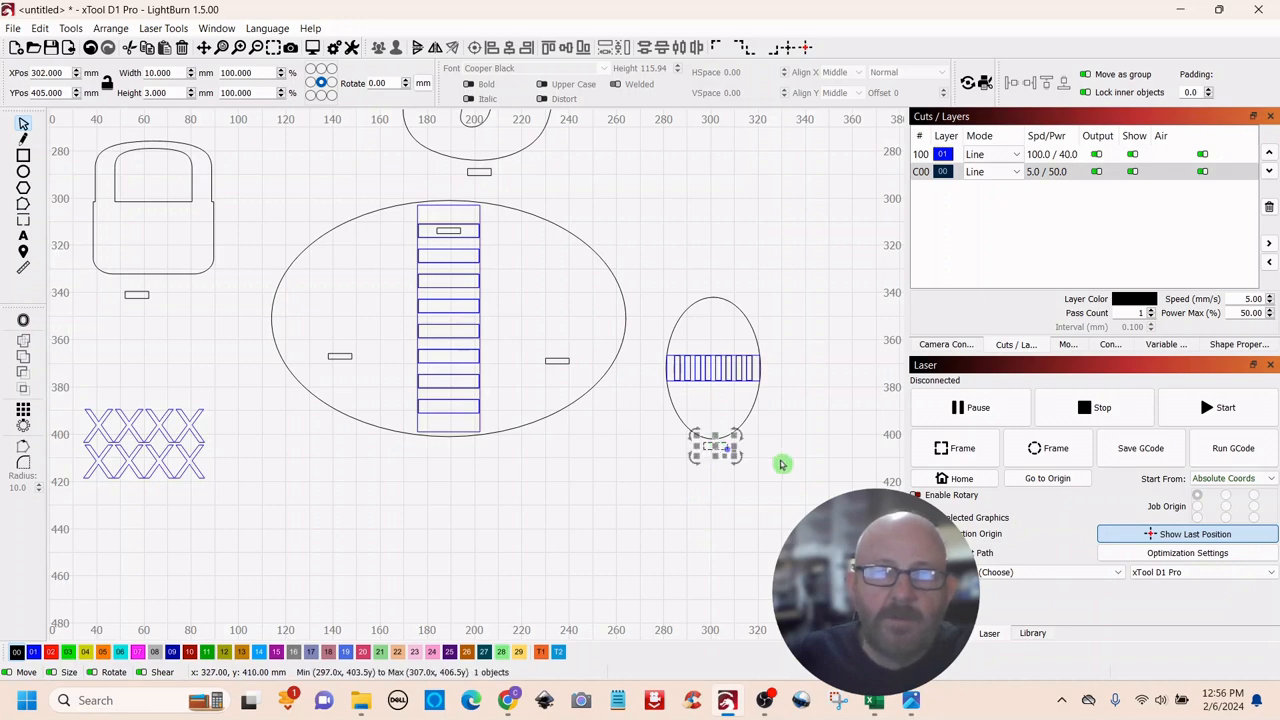
scroll(750, 440, up, 3)
scroll(737, 409, up, 2)
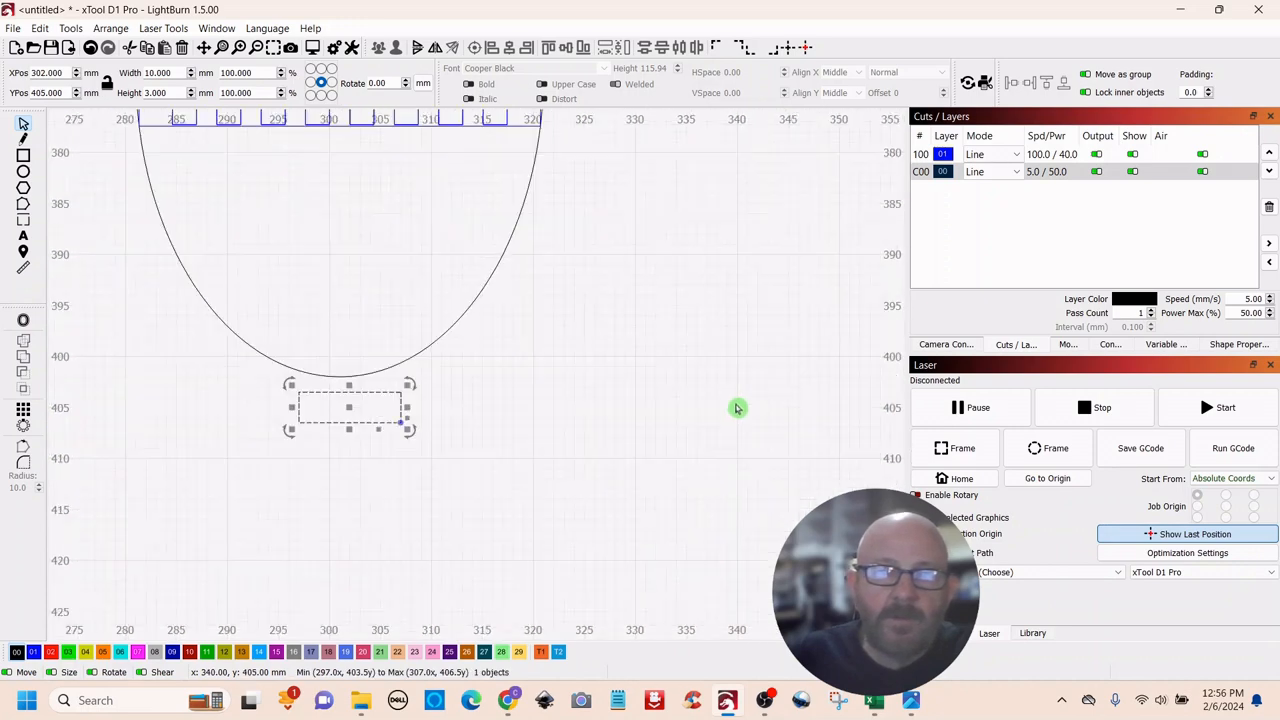
drag(649, 343, 833, 431)
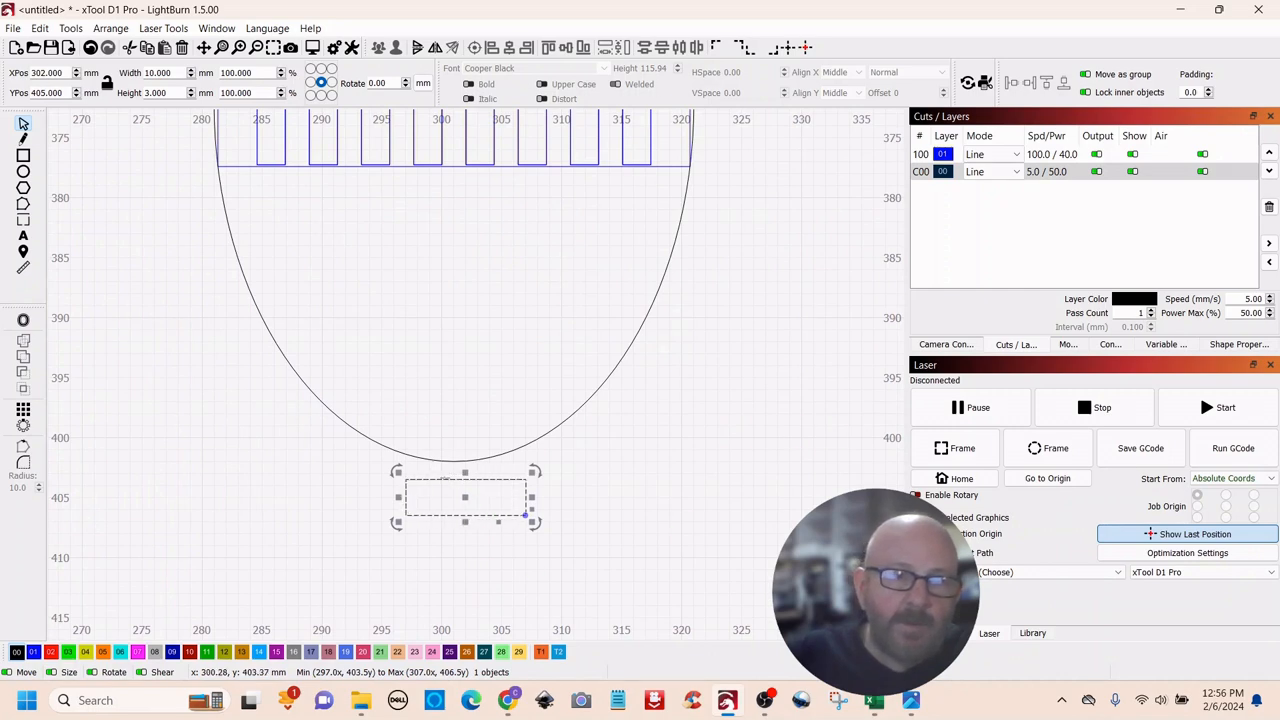
scroll(441, 478, up, 2)
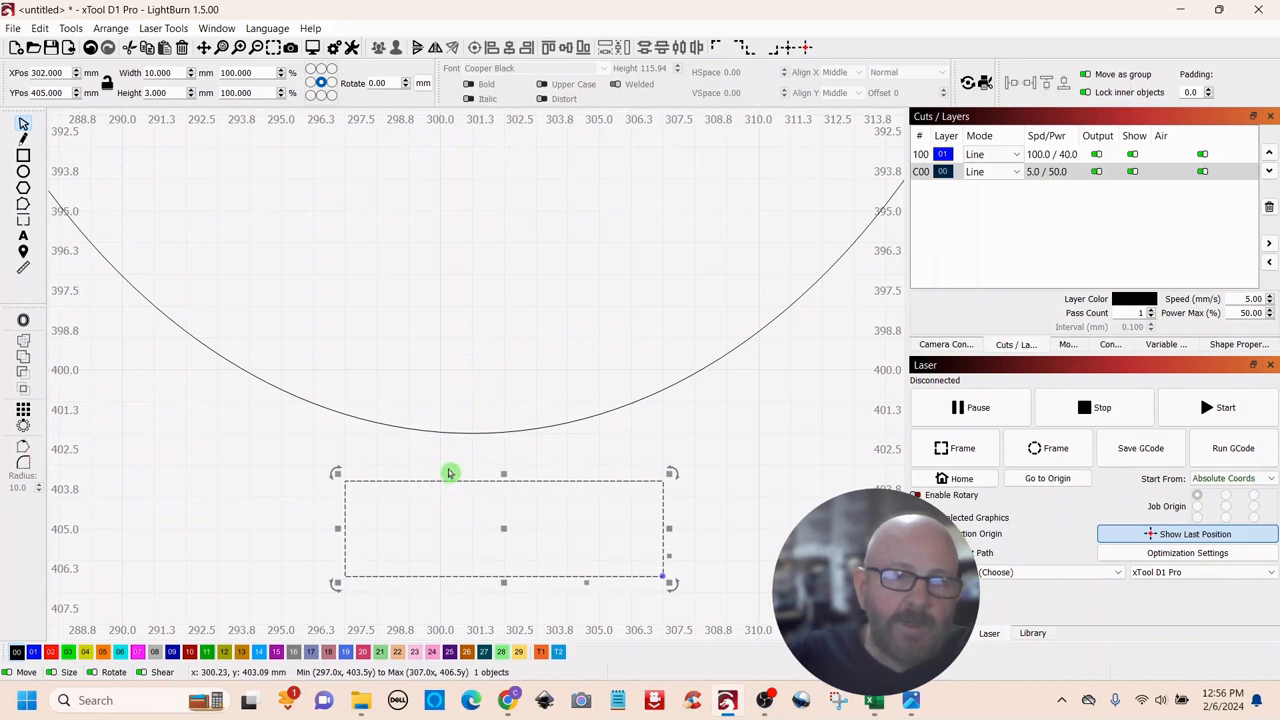
drag(448, 481, 416, 443)
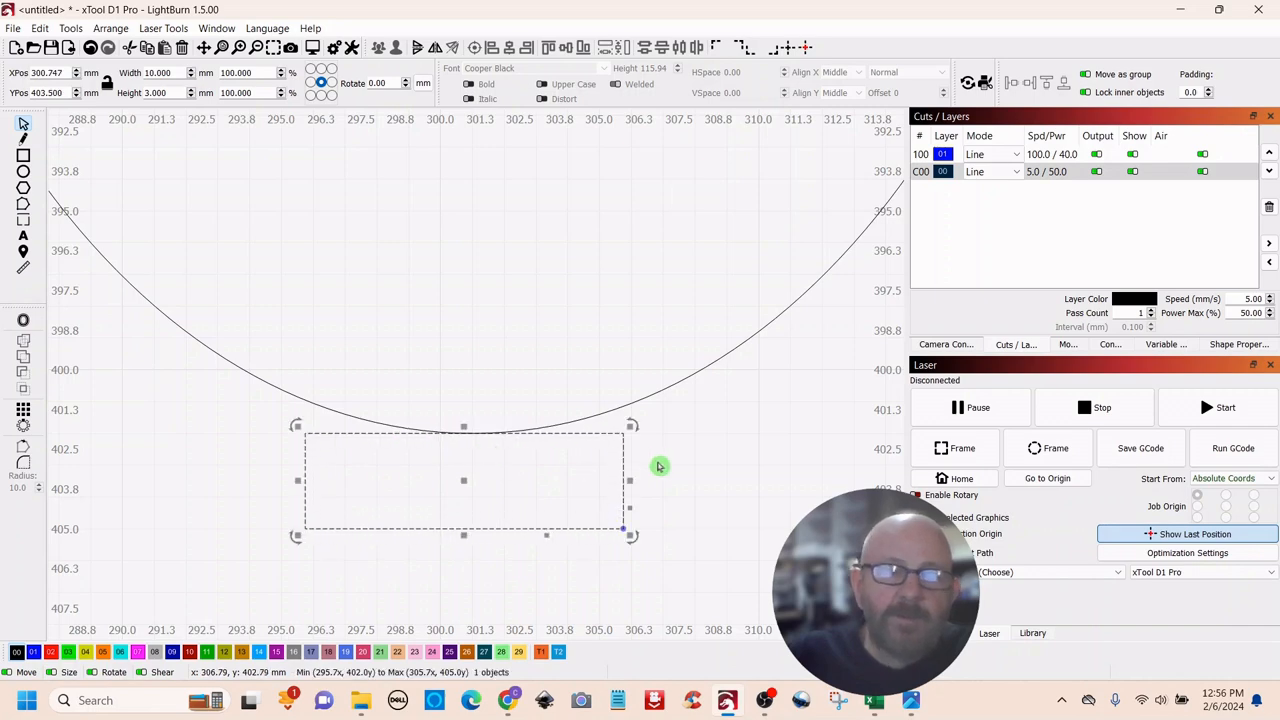
scroll(657, 457, down, 3)
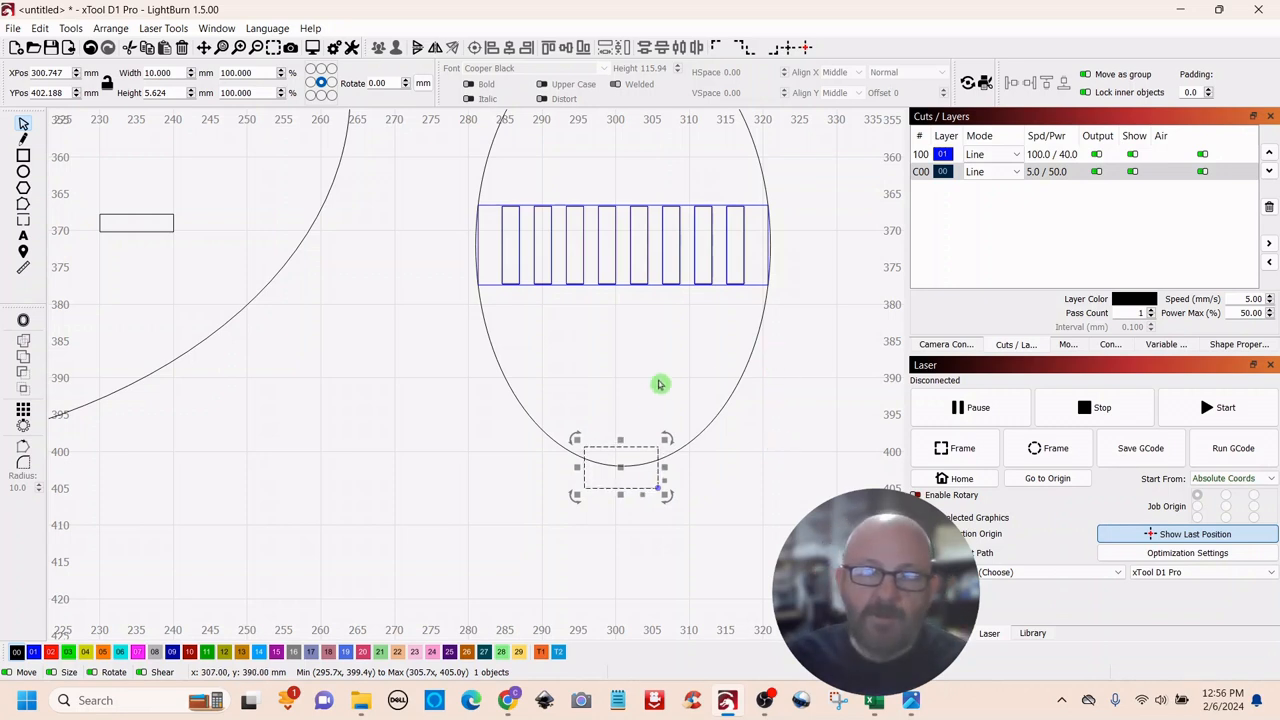
Step: Centre the small rectangle horizontally on the egg outline and weld the two into one shape
shift+click(732, 376)
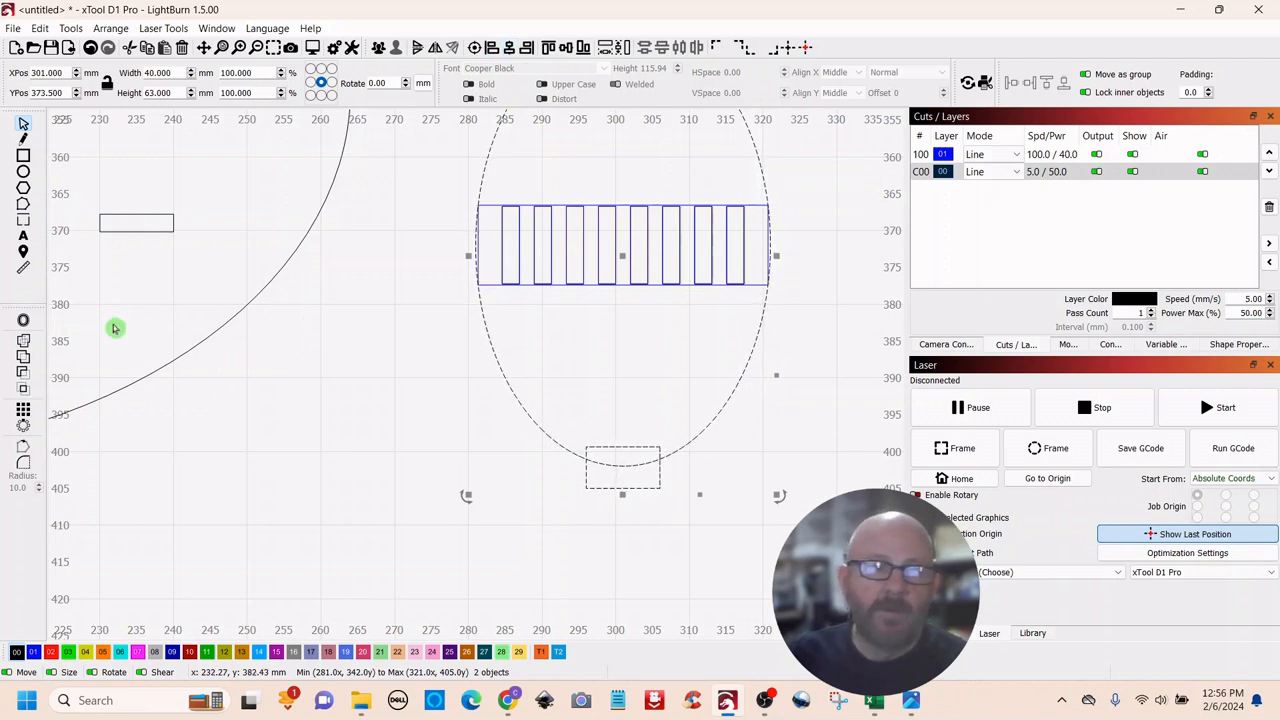
click(24, 346)
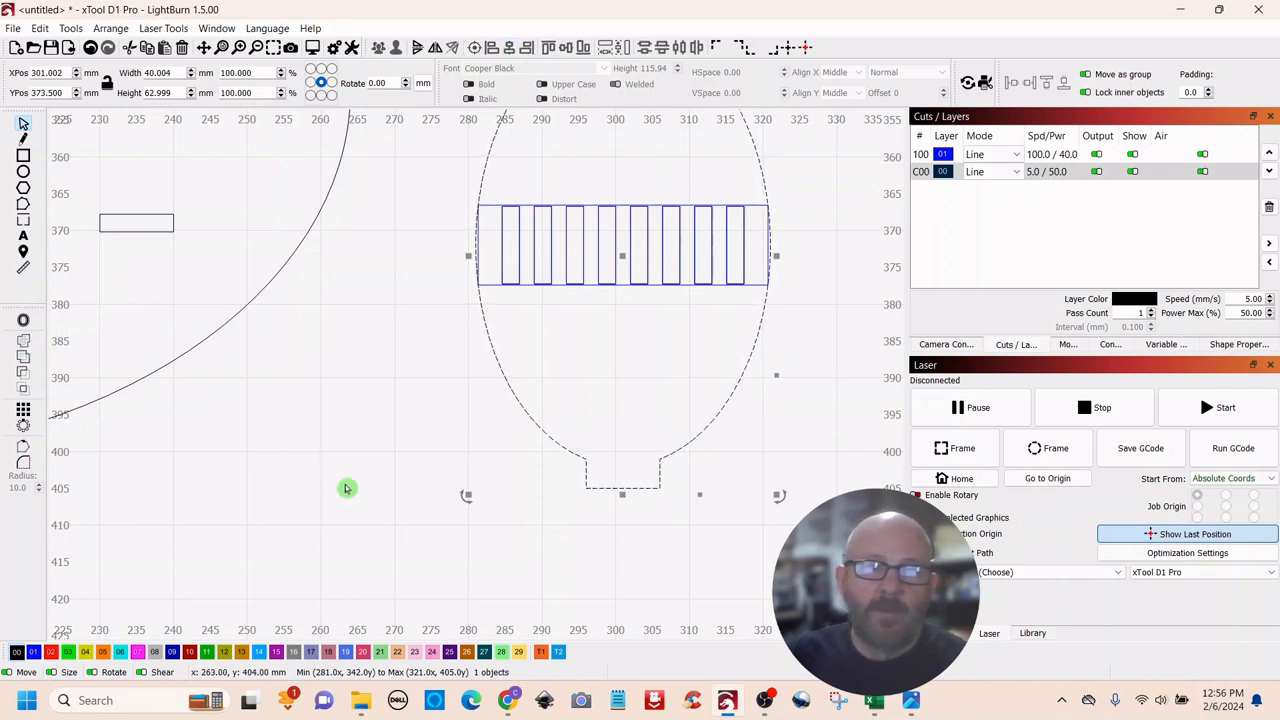
scroll(345, 441, down, 5)
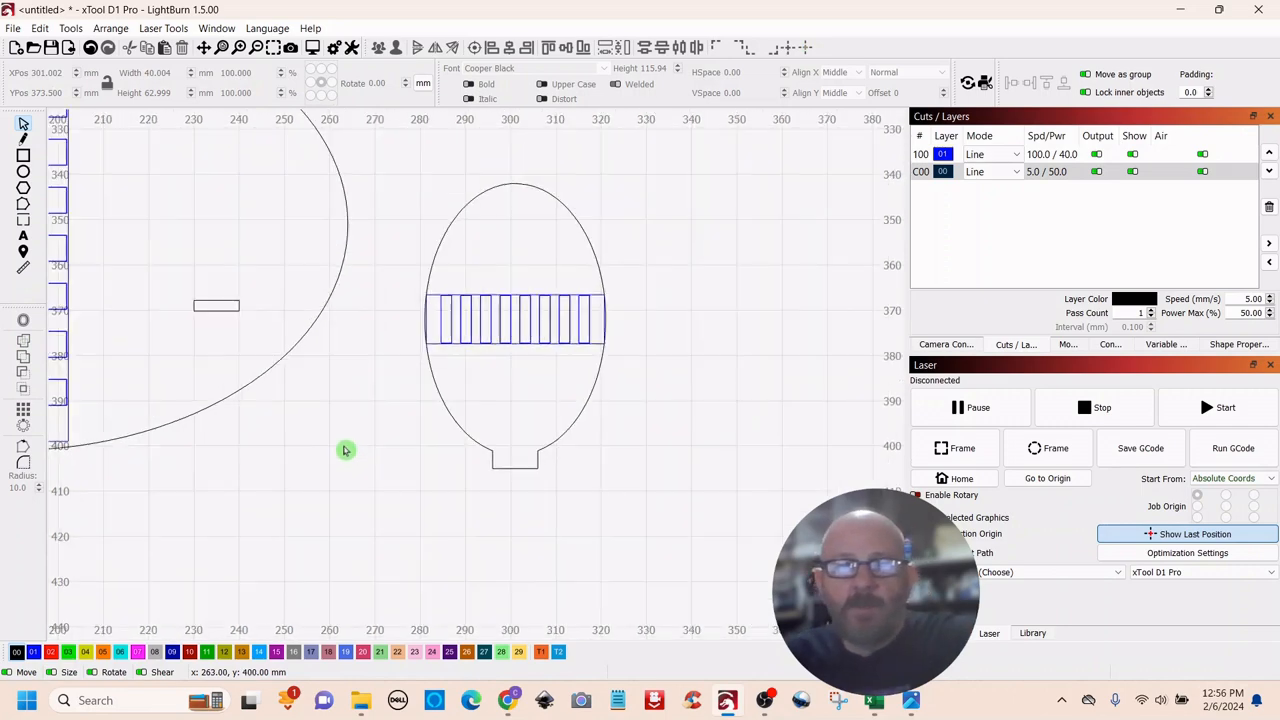
Step: Move the small rectangle below the J up to its lower curve and stretch it to about 5.2 mm high so they overlap
scroll(336, 491, down, 1)
drag(336, 491, 624, 468)
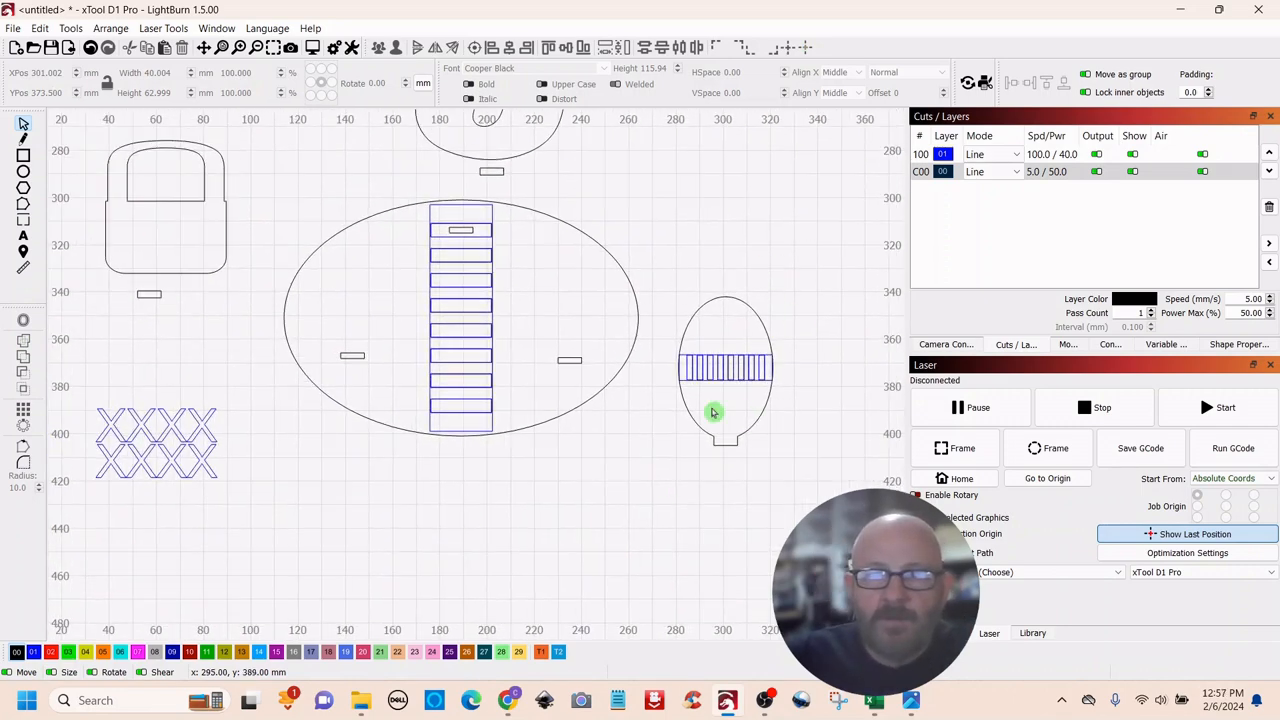
scroll(611, 473, down, 1)
drag(604, 485, 686, 563)
scroll(740, 321, up, 3)
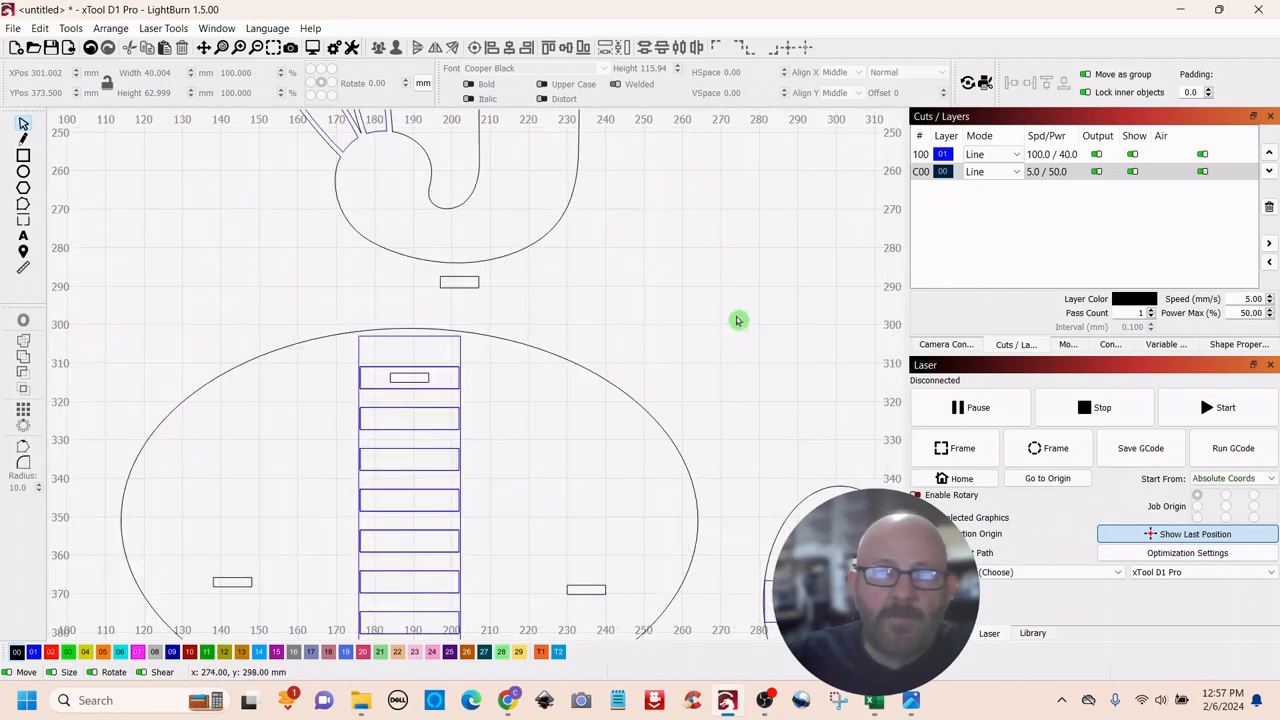
click(474, 281)
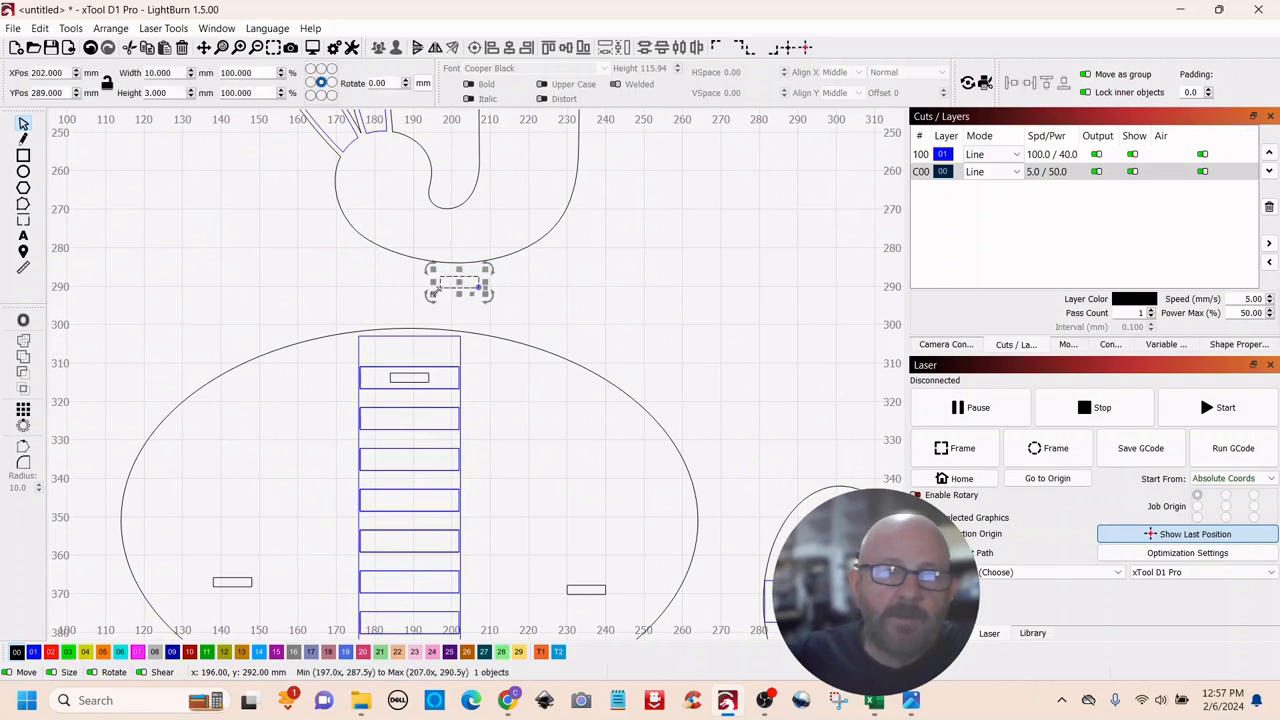
scroll(540, 290, up, 4)
drag(505, 284, 789, 443)
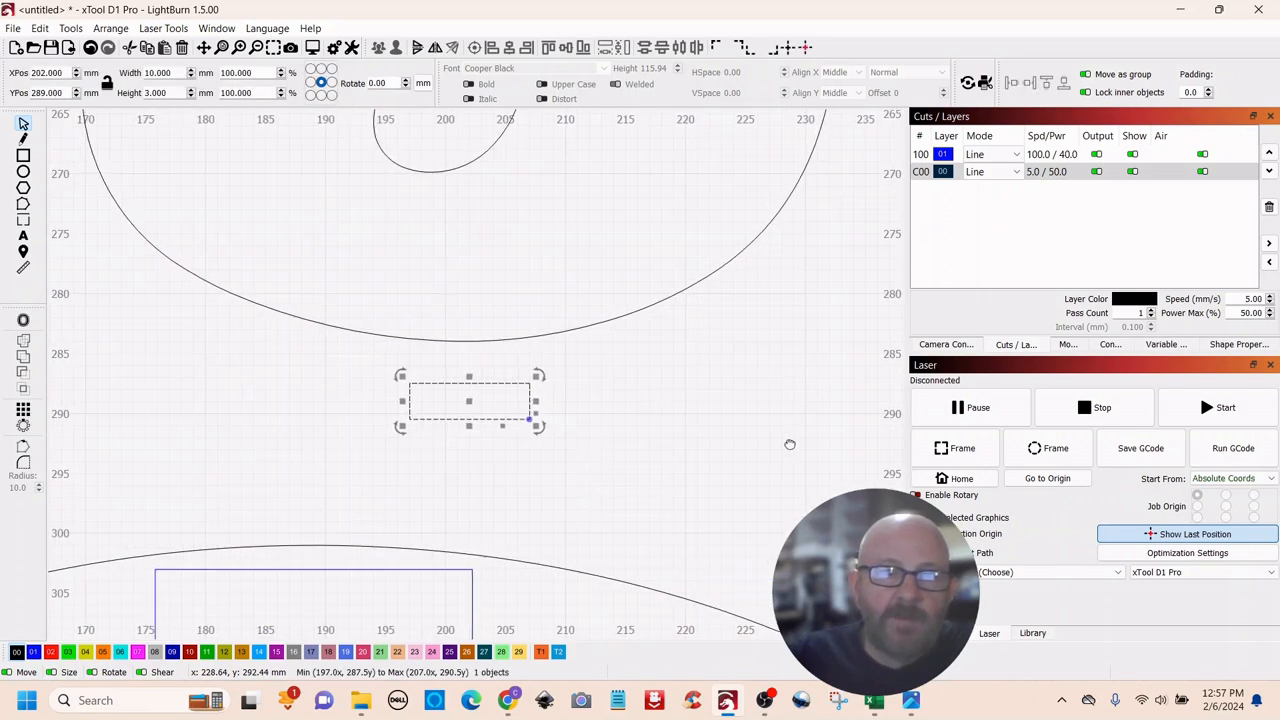
drag(448, 384, 470, 308)
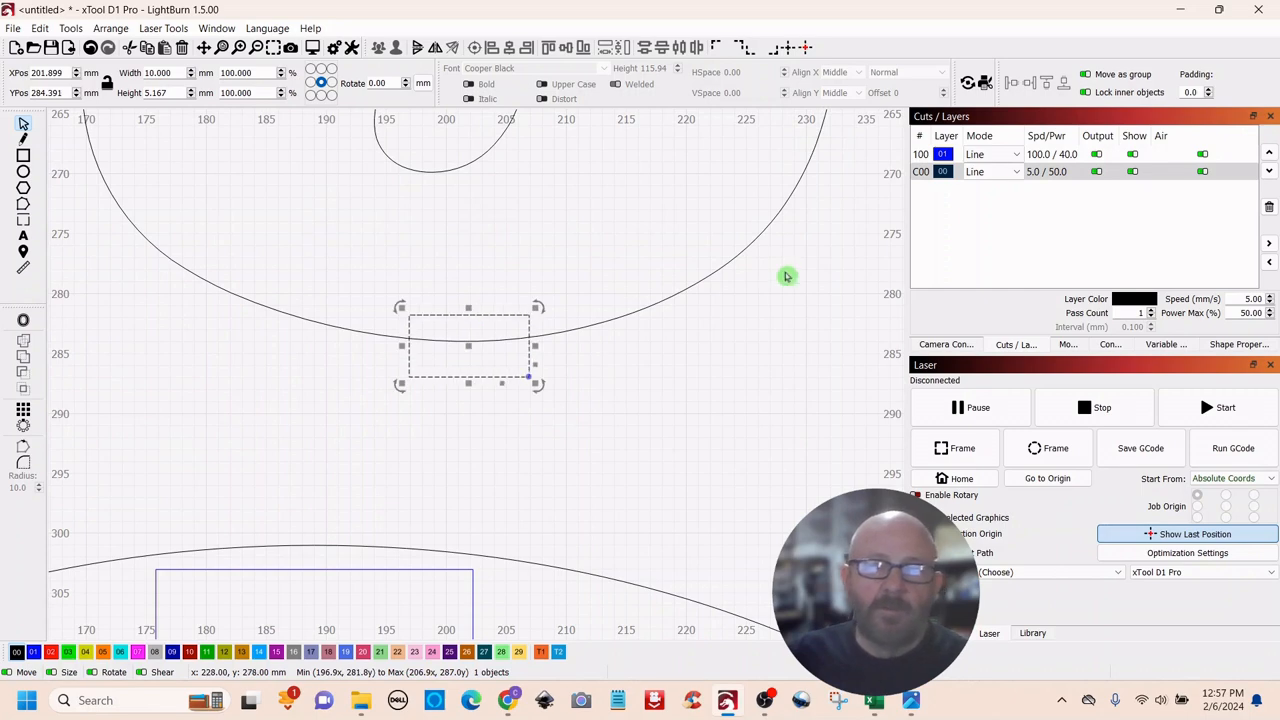
Step: Weld the overlapping small rectangle to the bunny-eared J outline as a bottom tab
scroll(786, 276, down, 6)
drag(849, 291, 651, 362)
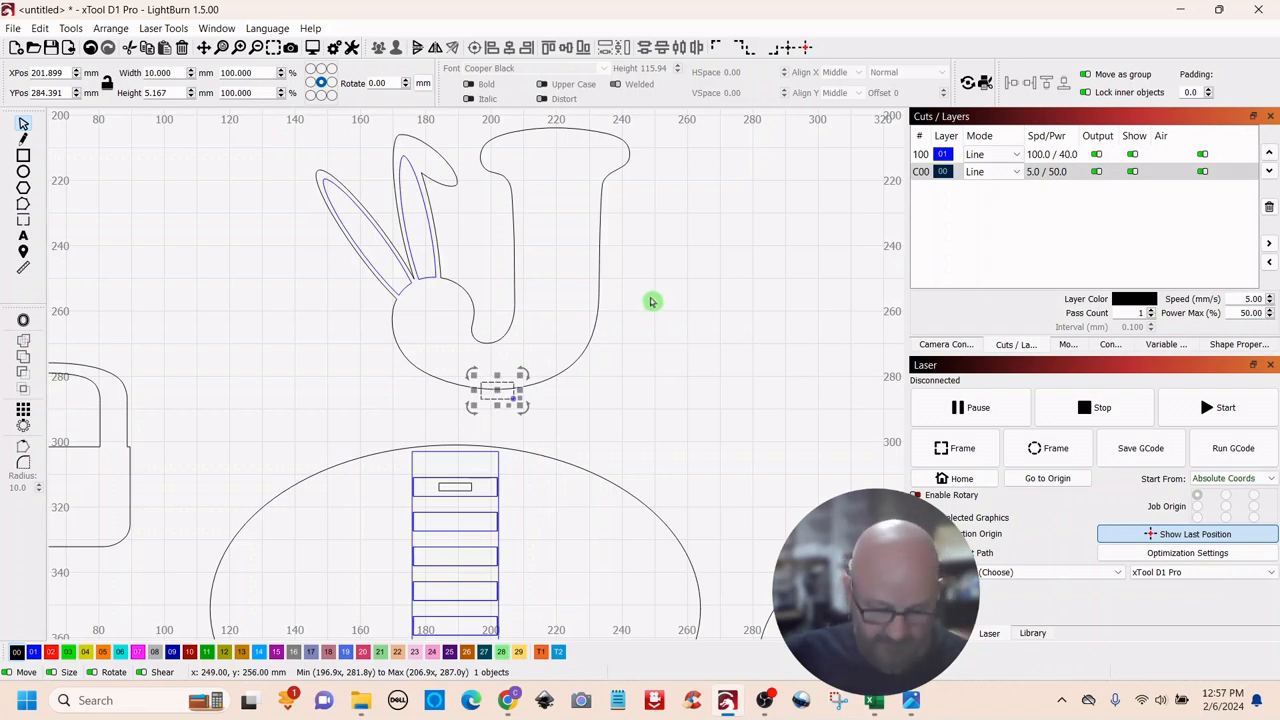
shift+click(597, 296)
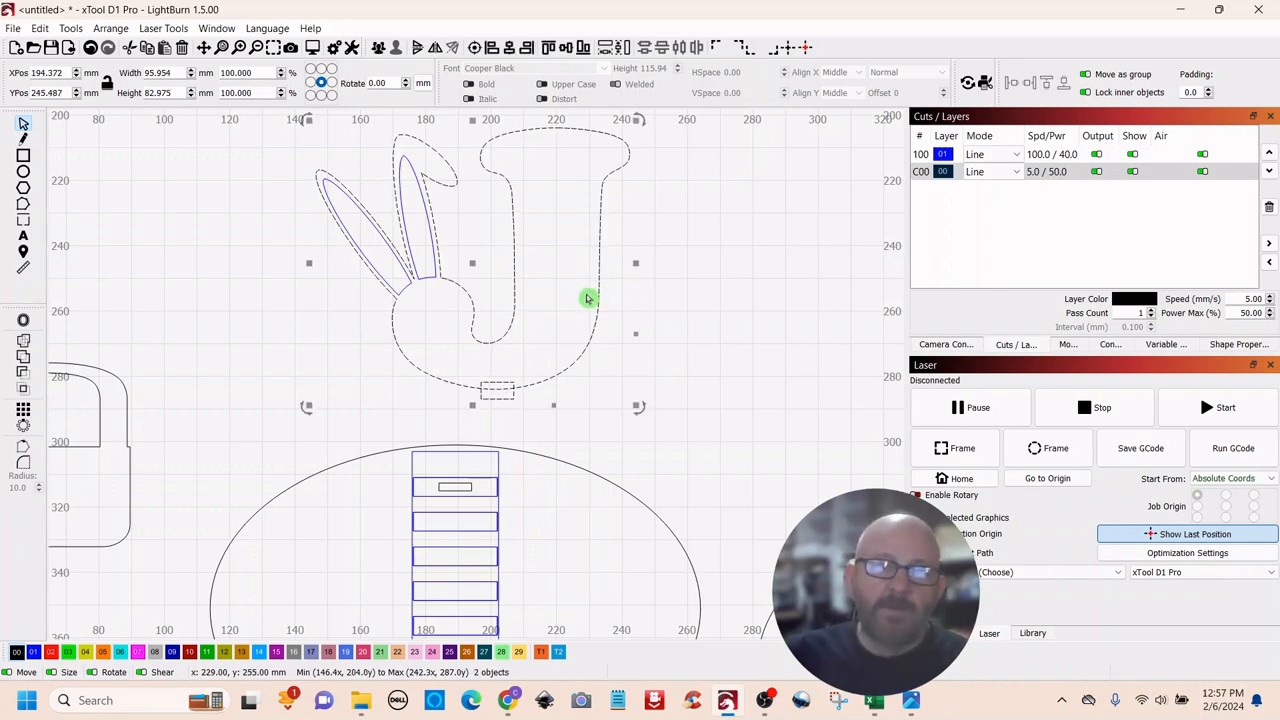
click(23, 342)
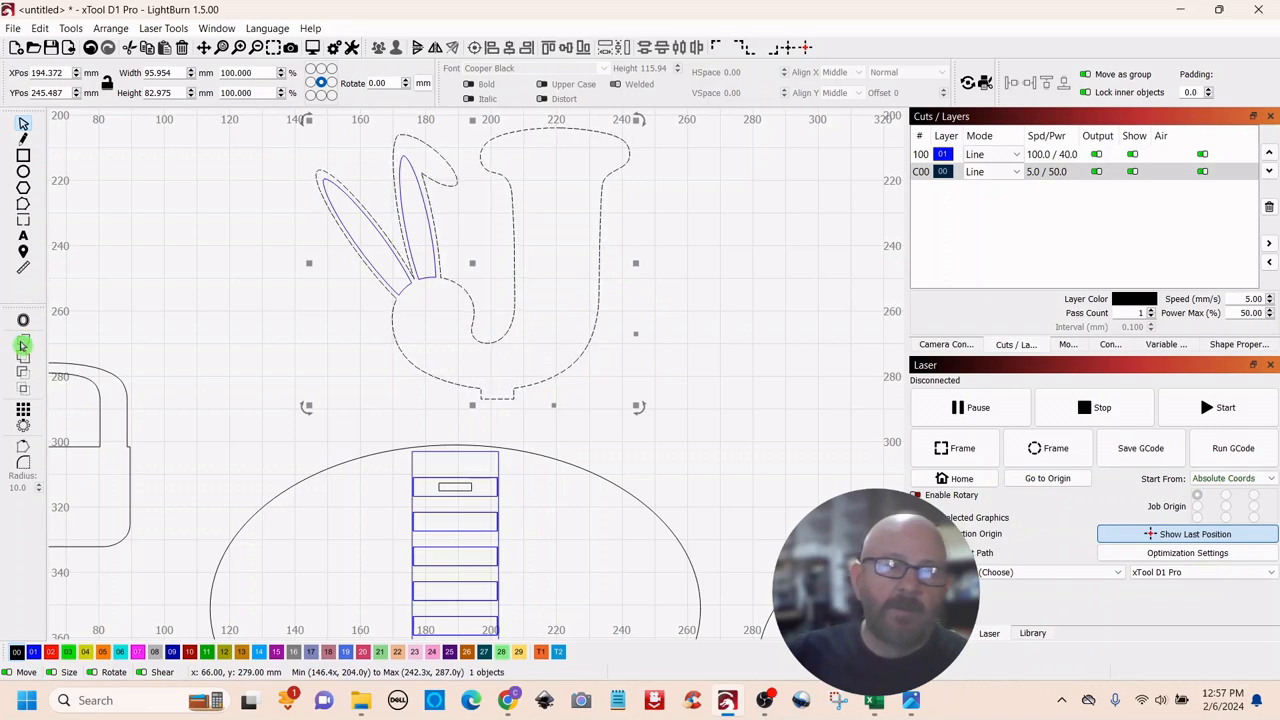
click(789, 273)
Step: Move the small rectangle beneath the basket up against the basket's lower edge, at about X 64.6, Y 333.6 mm
scroll(789, 275, down, 3)
scroll(568, 318, up, 2)
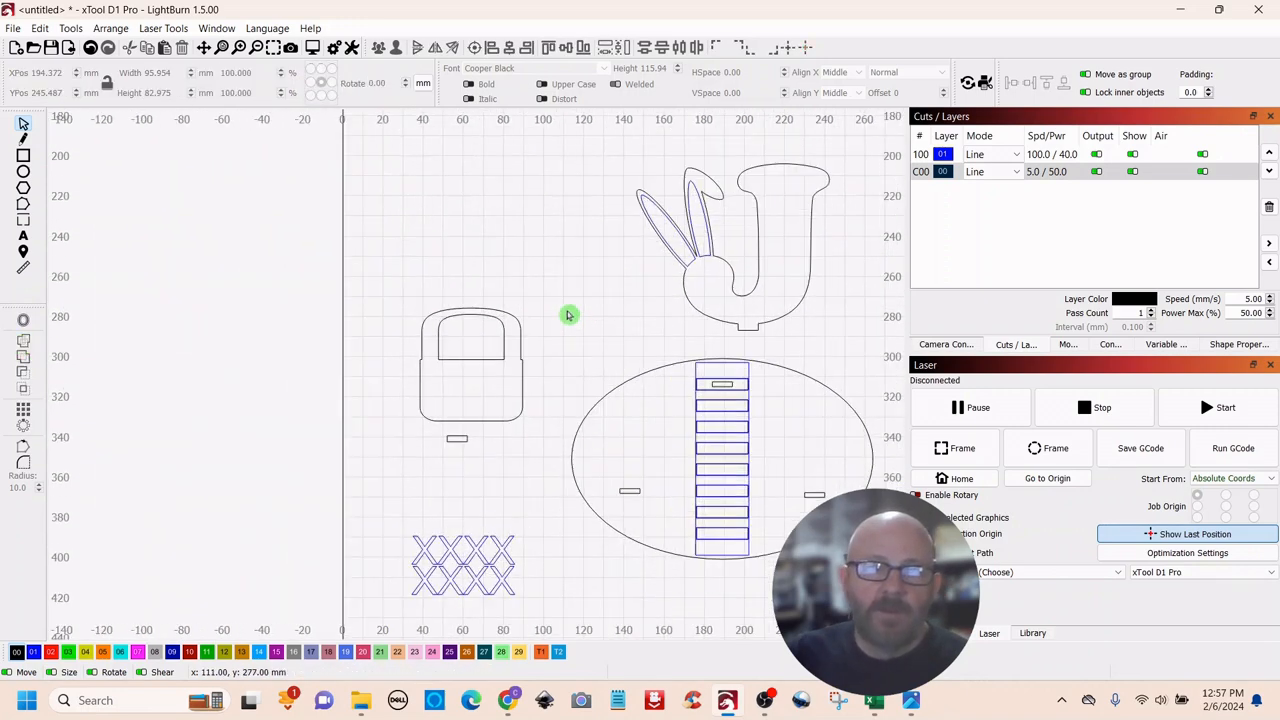
scroll(495, 428, up, 3)
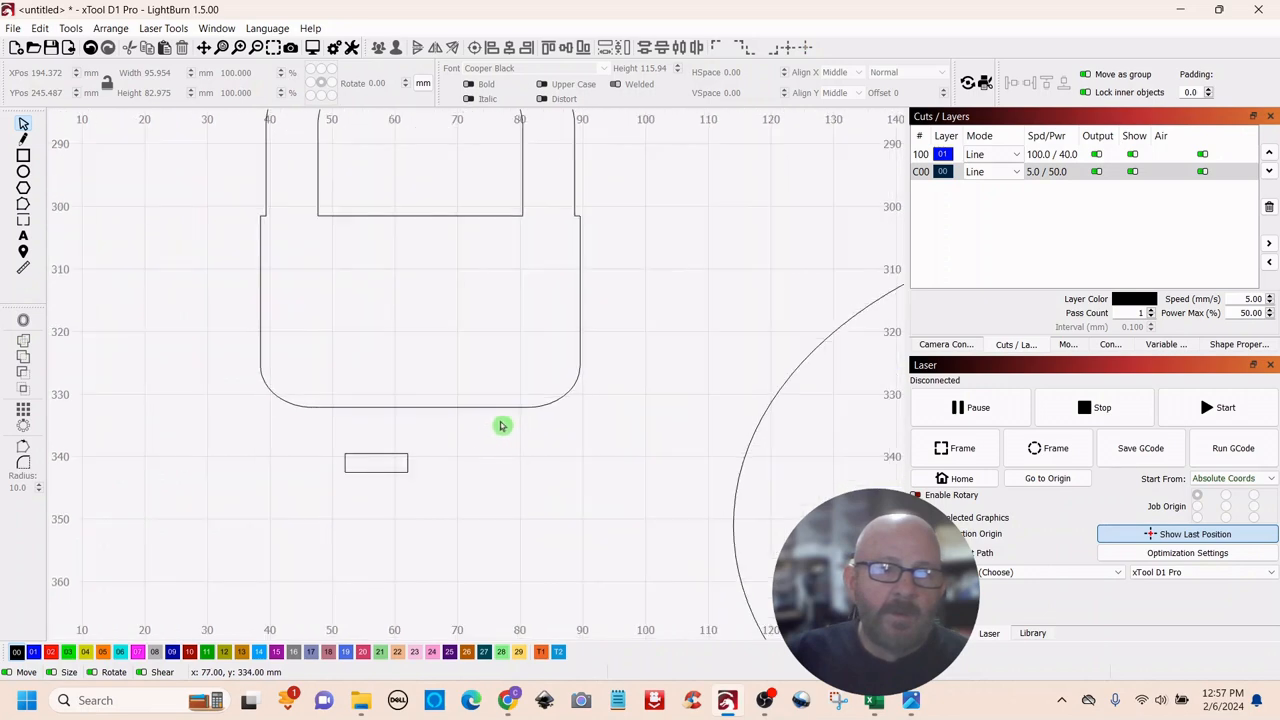
drag(448, 446, 320, 526)
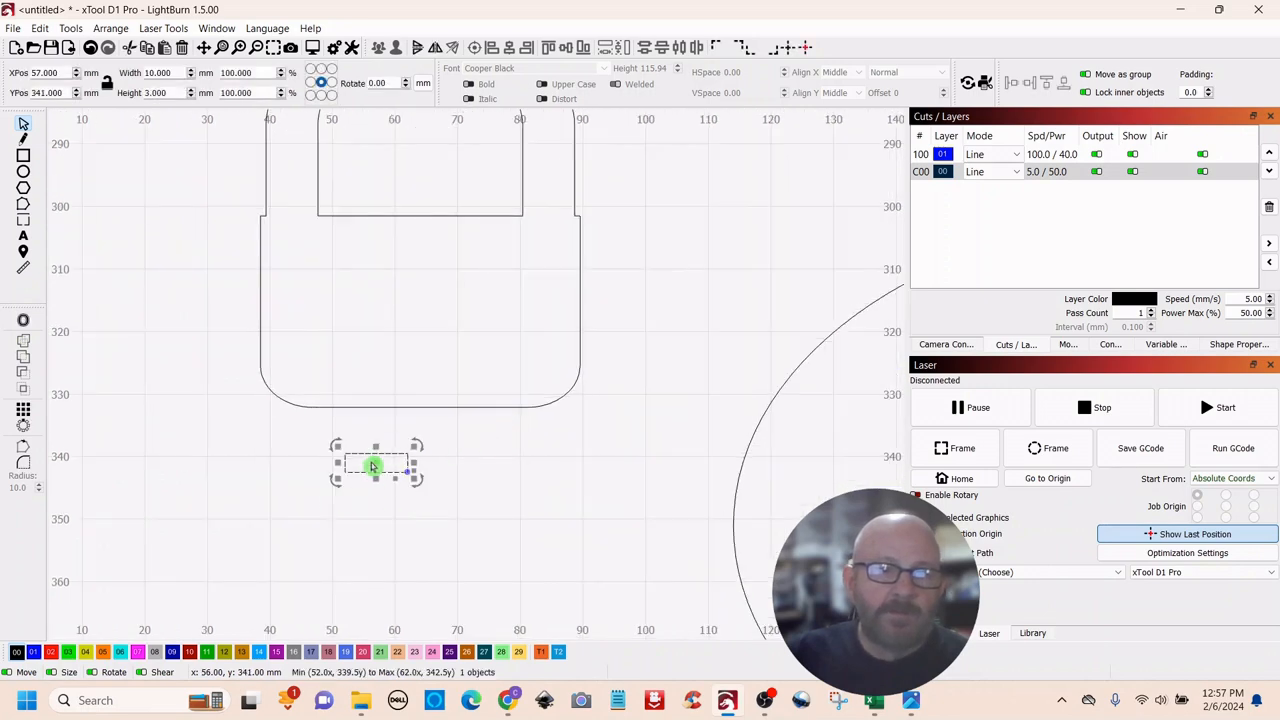
drag(378, 460, 422, 435)
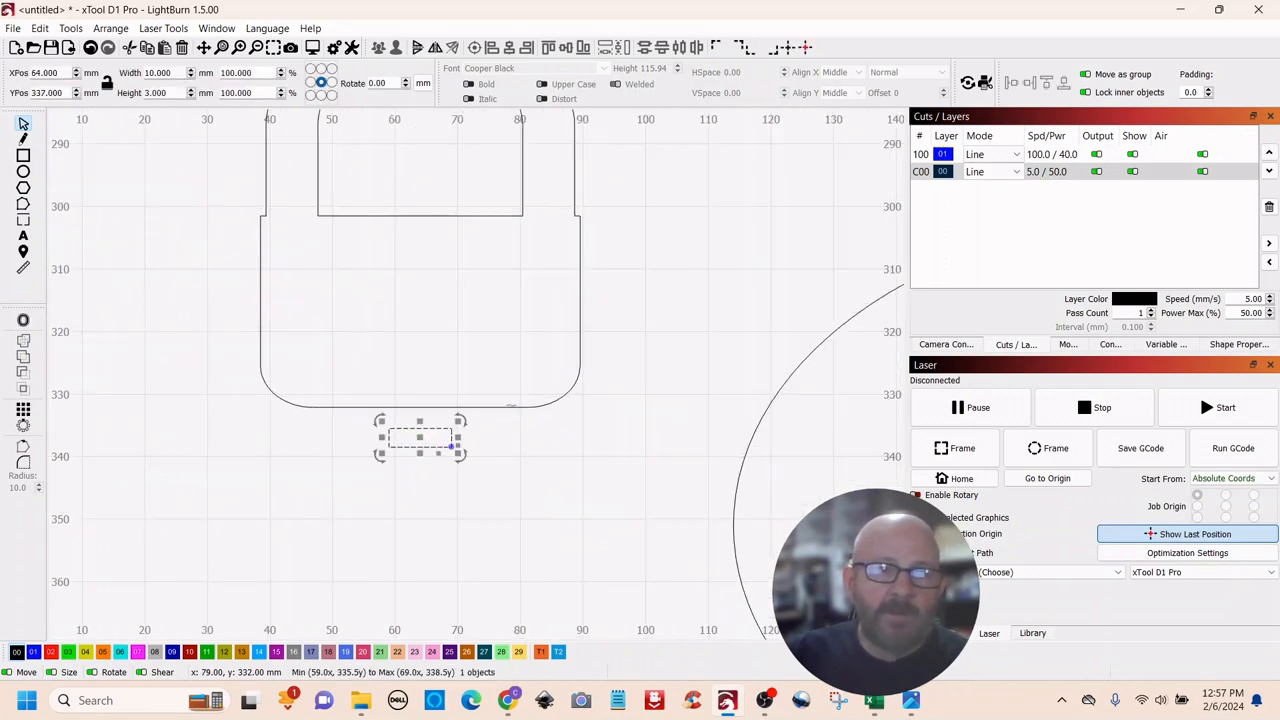
scroll(521, 420, down, 2)
scroll(606, 474, up, 2)
drag(589, 437, 751, 523)
scroll(531, 517, up, 2)
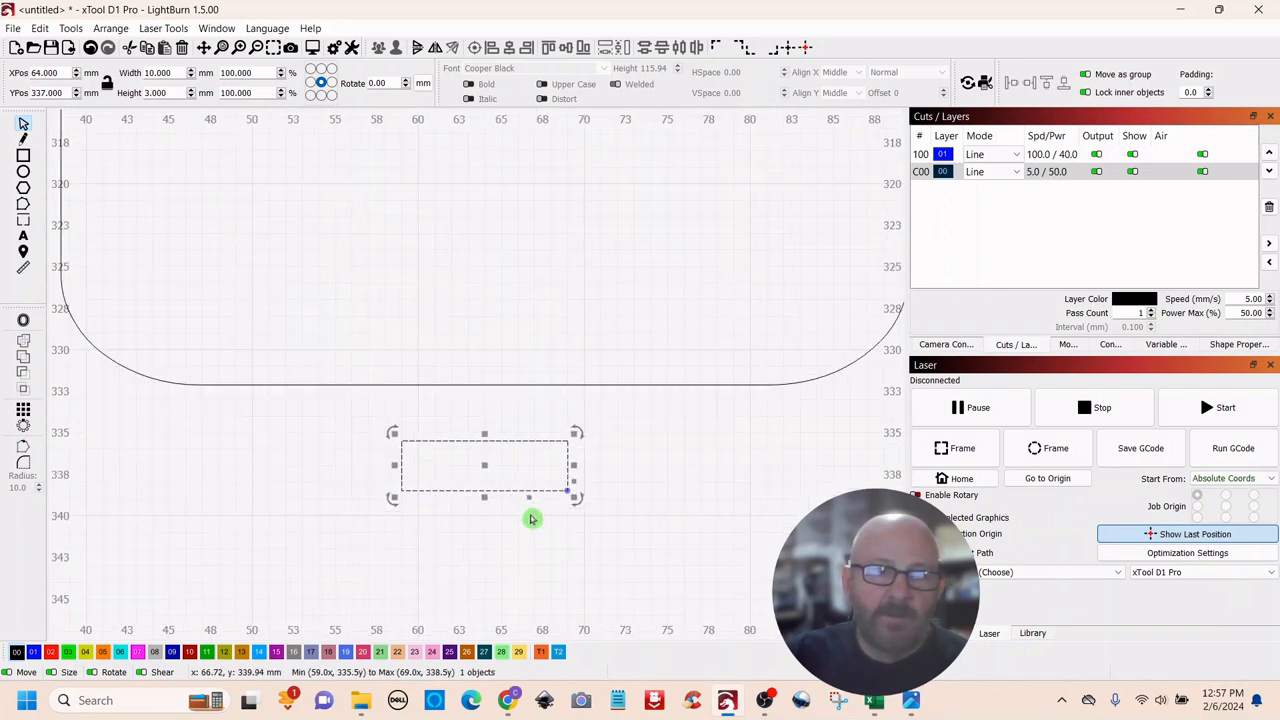
drag(464, 441, 472, 390)
scroll(652, 489, down, 5)
drag(742, 504, 636, 506)
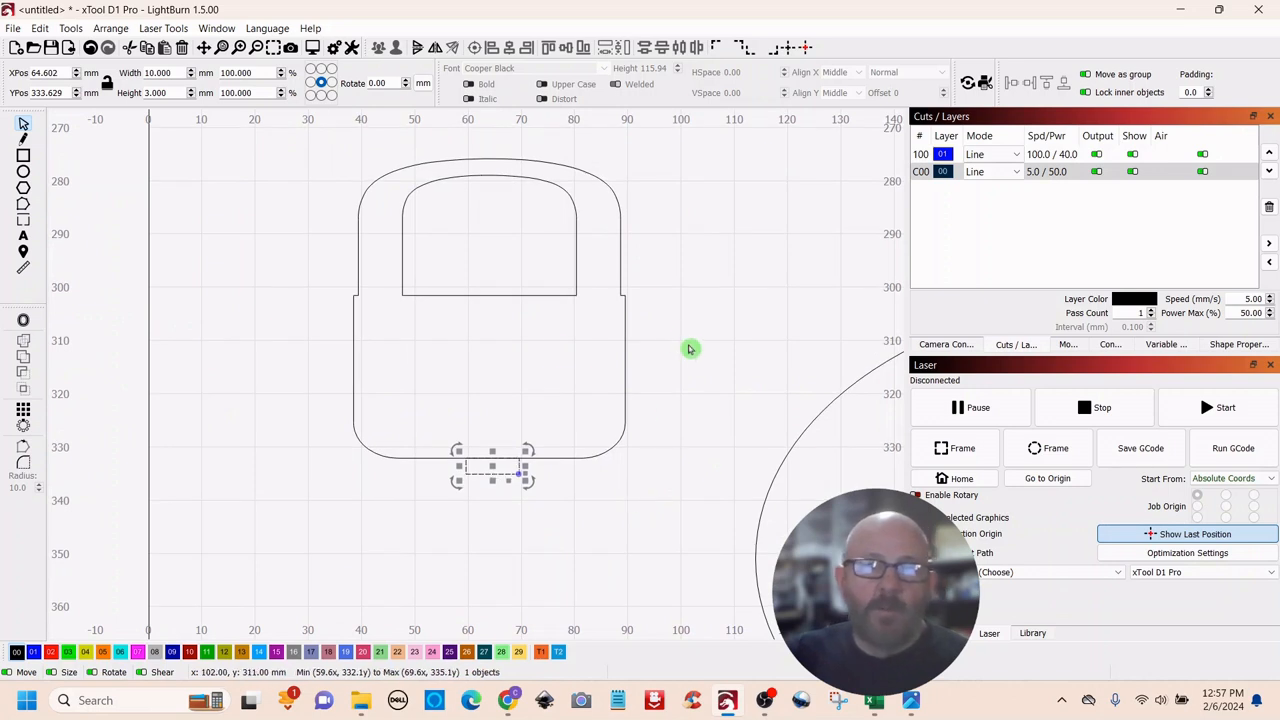
Step: Centre the small rectangle horizontally on the basket and weld it to the basket outline as a bottom tab
scroll(668, 327, up, 2)
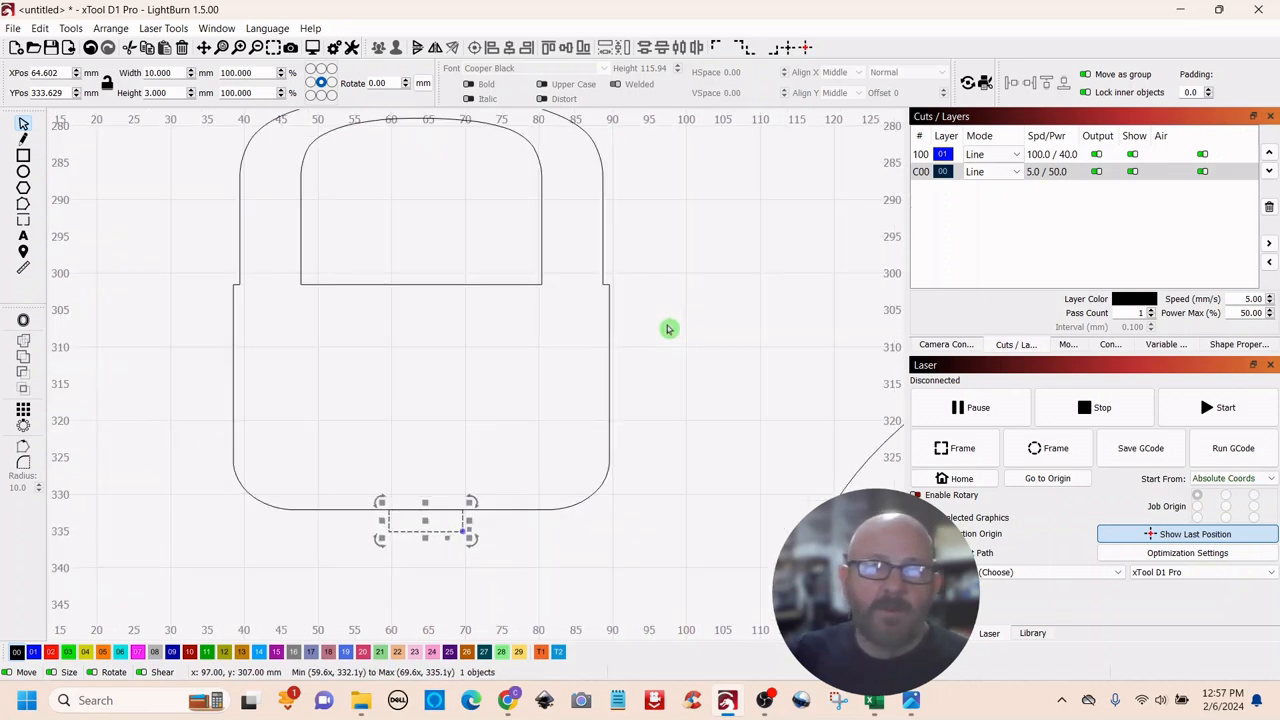
drag(654, 322, 578, 368)
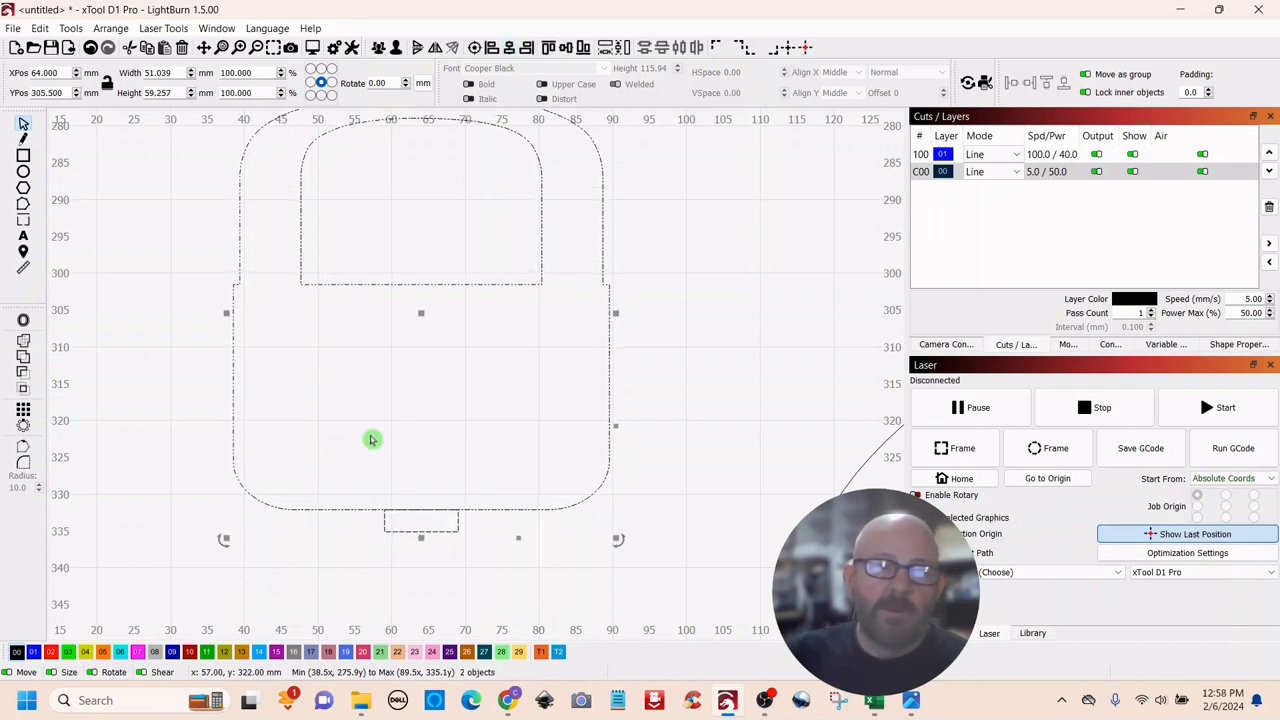
click(26, 343)
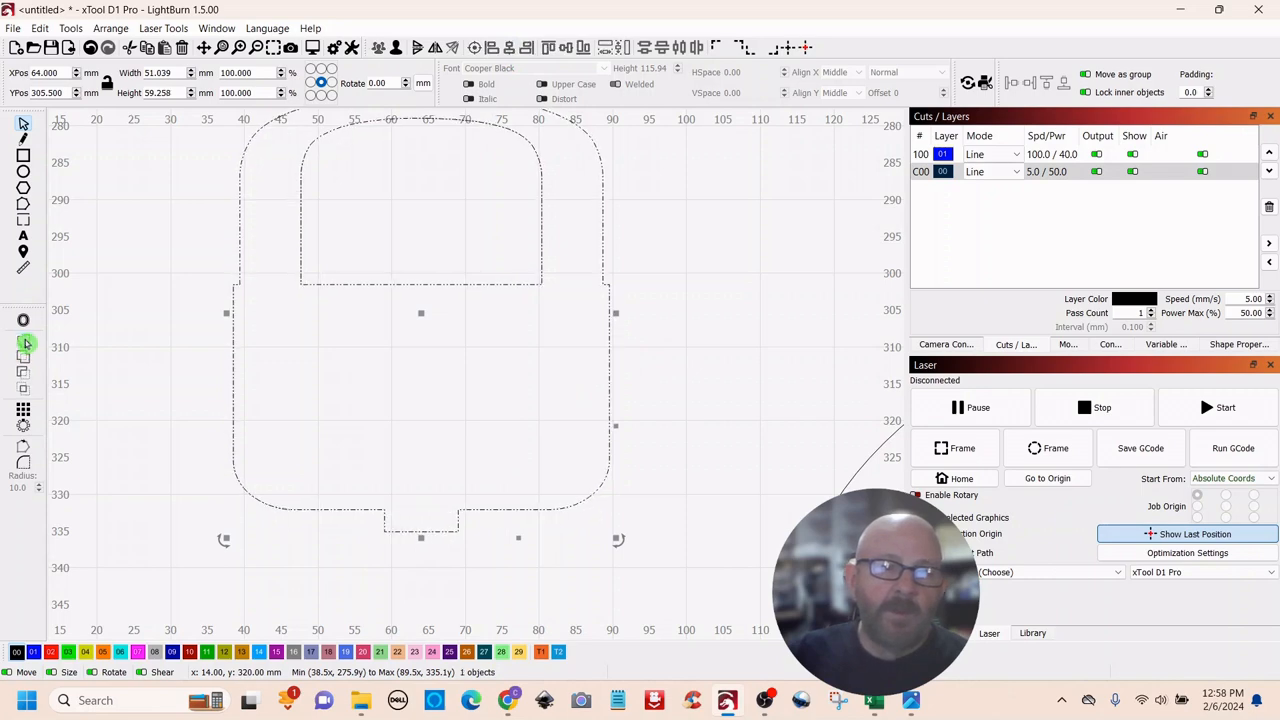
click(734, 337)
Step: Move the lattice pattern onto the basket body, centred at about X 64, Y 316 mm
scroll(734, 337, down, 5)
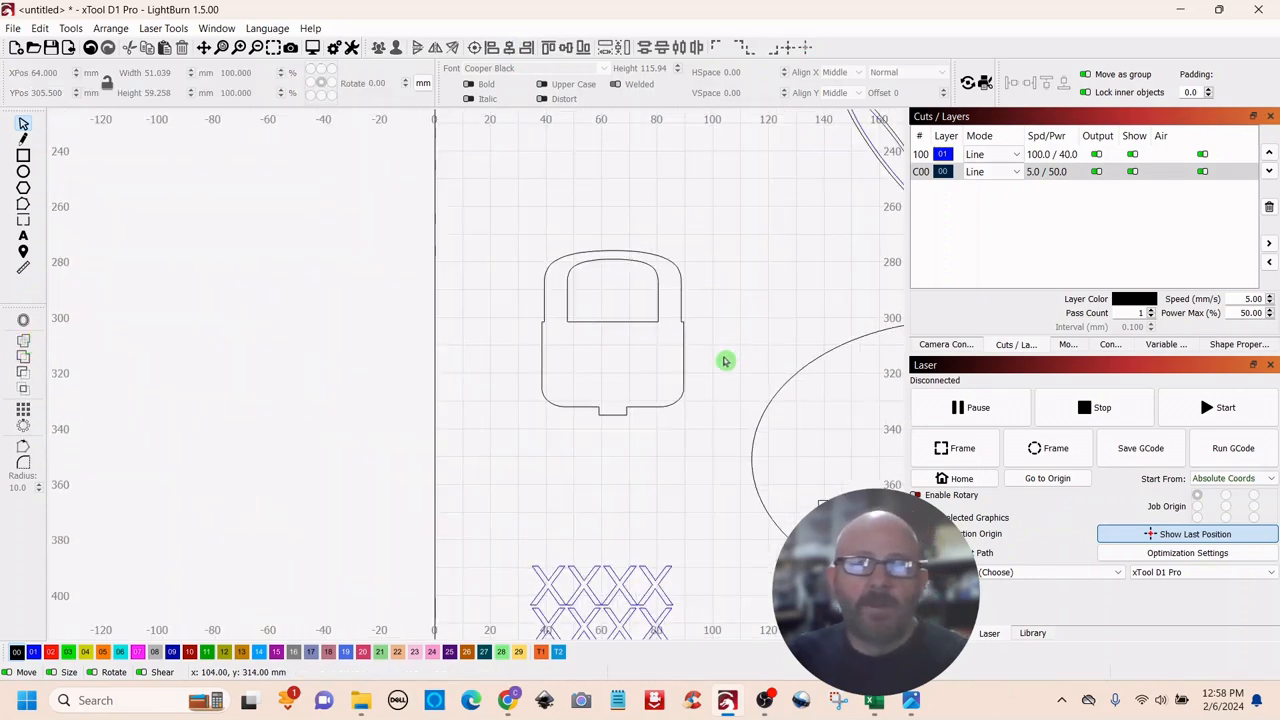
scroll(731, 358, down, 2)
drag(760, 254, 482, 260)
drag(425, 510, 275, 612)
drag(355, 547, 366, 374)
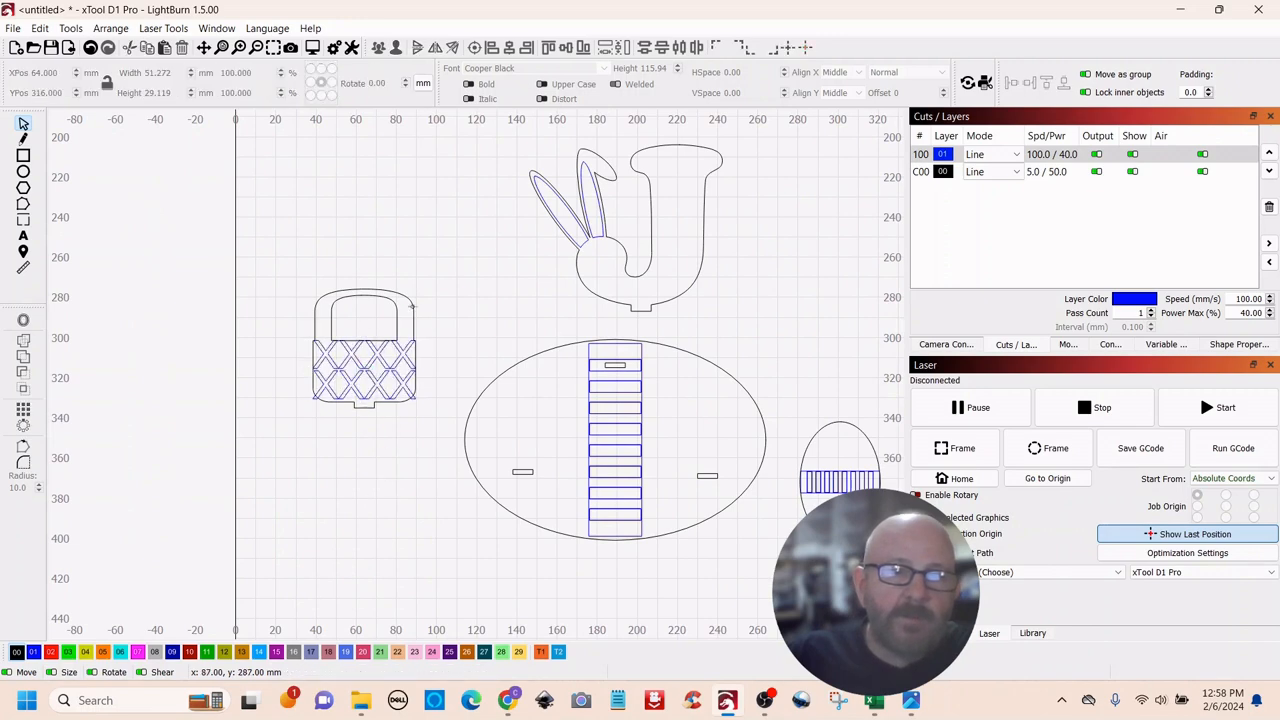
Step: Group the tabbed basket outline with its lattice pattern
drag(449, 249, 298, 447)
right_click(364, 347)
click(400, 489)
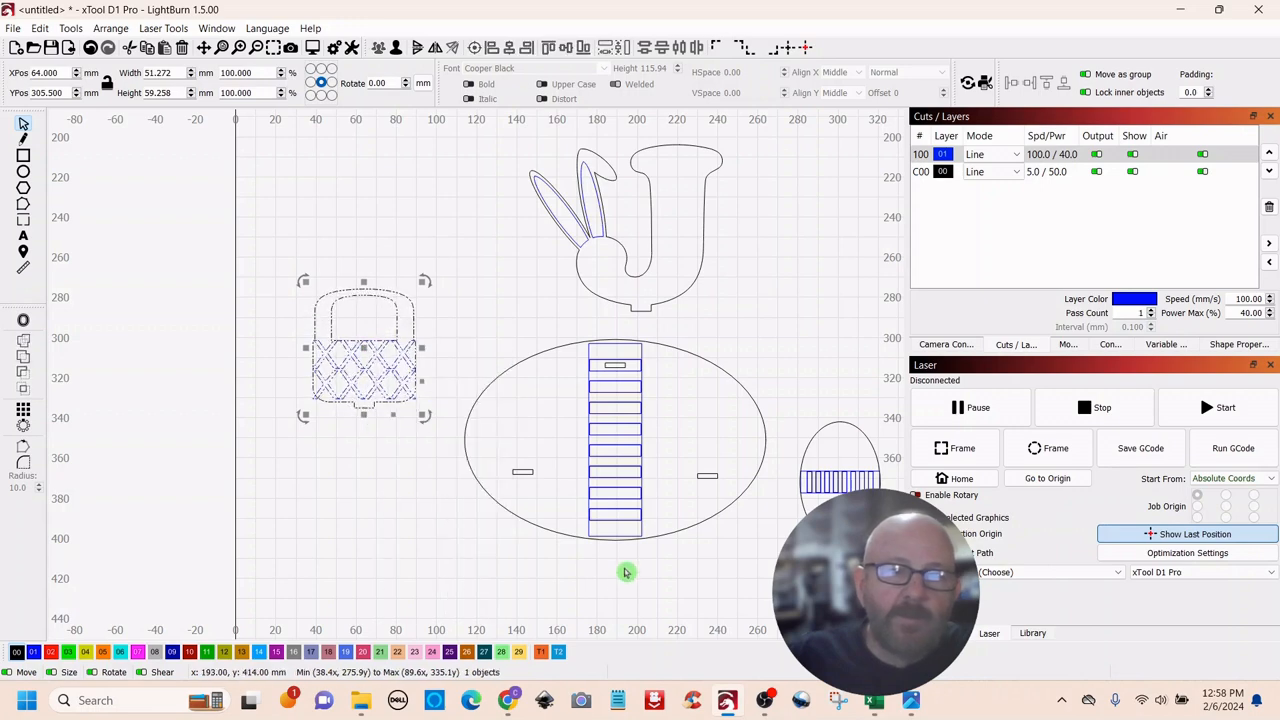
click(623, 569)
click(650, 409)
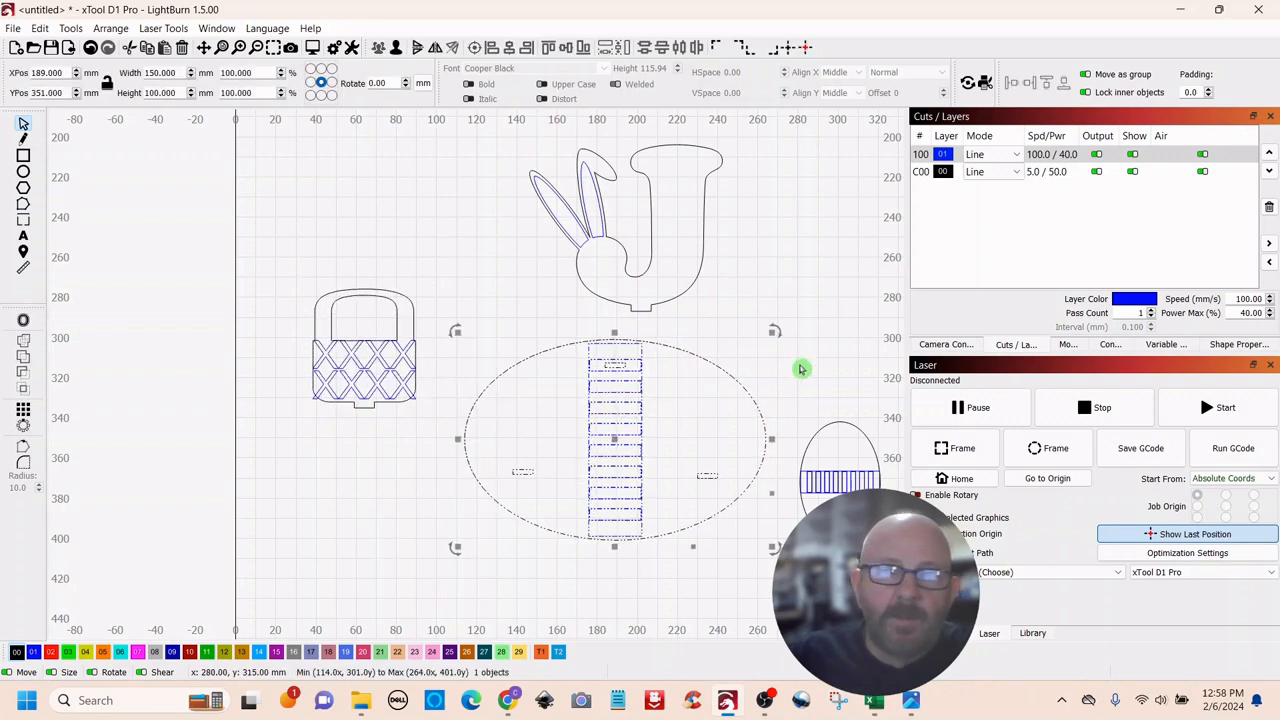
Step: Group the tabbed egg outline with its striped band
click(804, 280)
drag(872, 393, 614, 506)
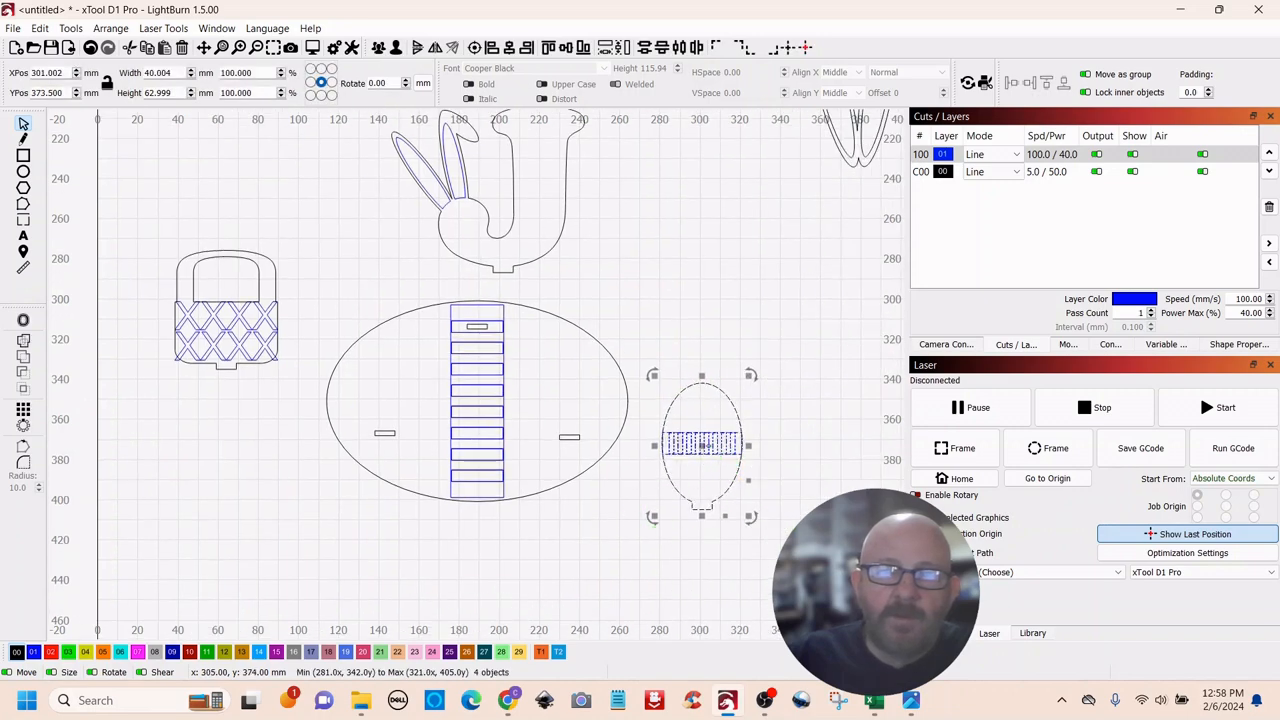
right_click(707, 447)
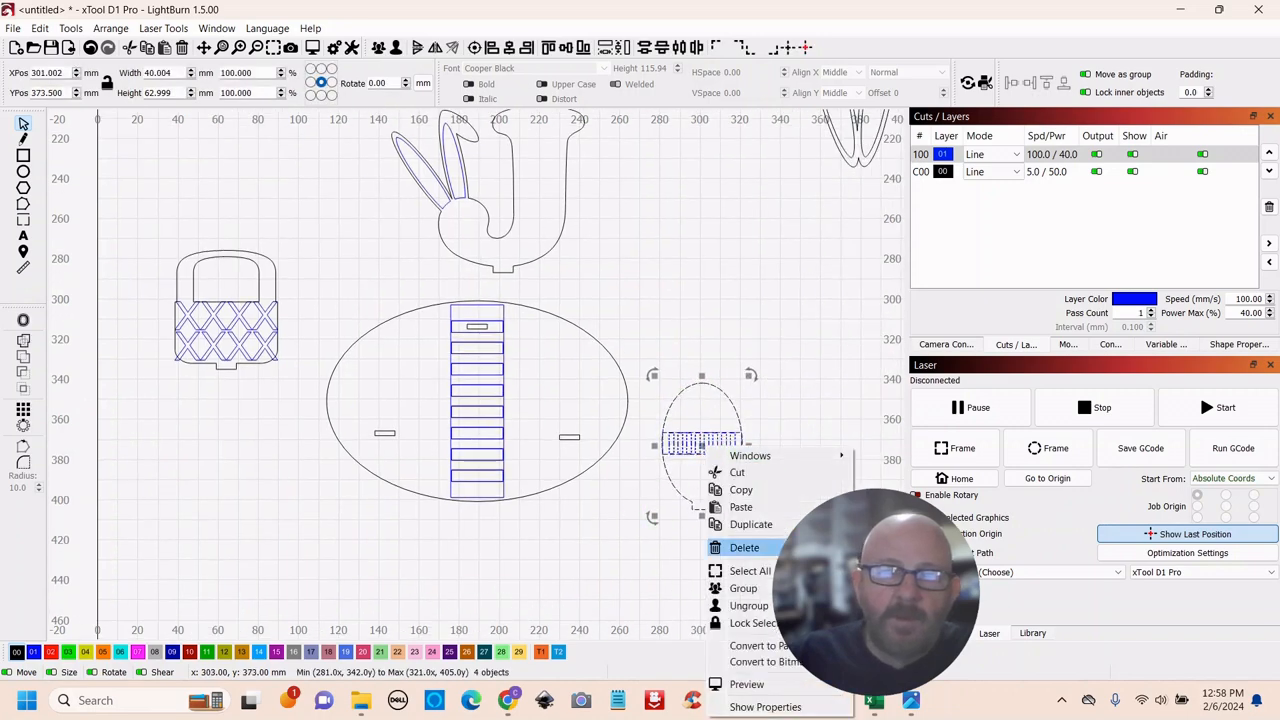
click(741, 590)
click(558, 557)
Step: Move the spare bunny ears closer to the J, centred at about X 320, Y 237 mm
scroll(651, 312, up, 1)
scroll(652, 311, down, 1)
scroll(653, 310, up, 1)
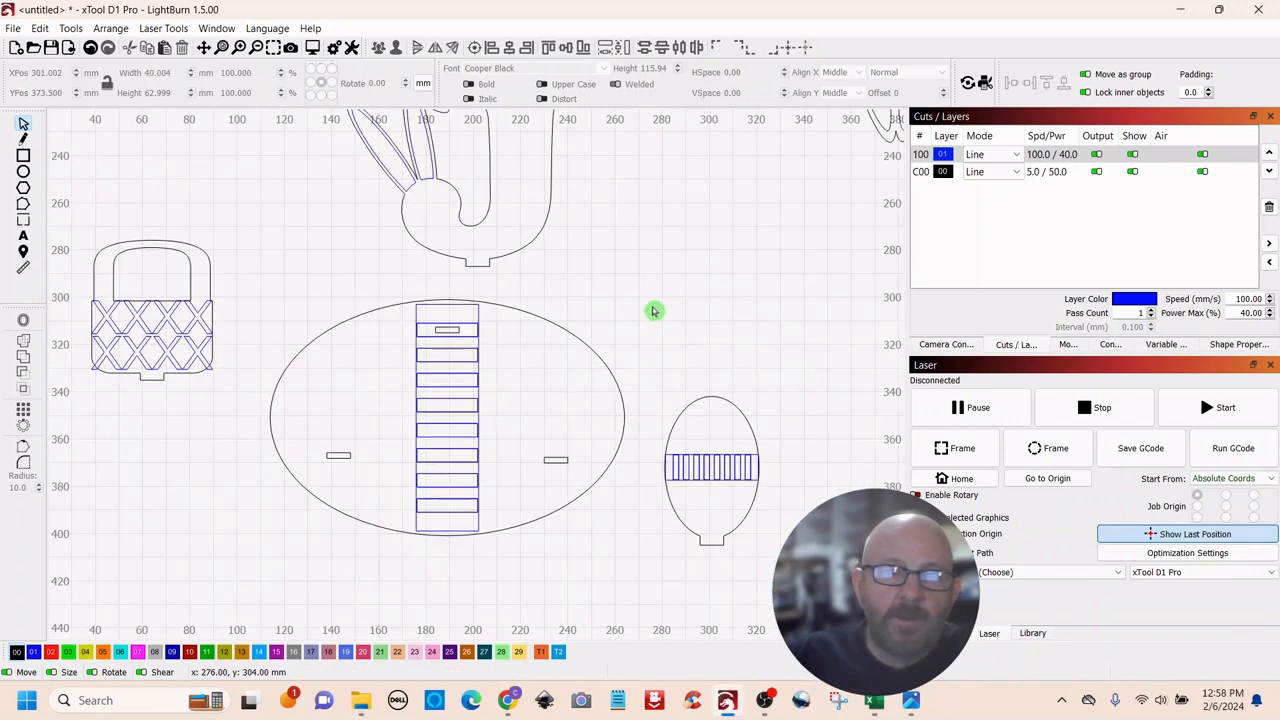
scroll(654, 309, down, 2)
drag(699, 217, 658, 283)
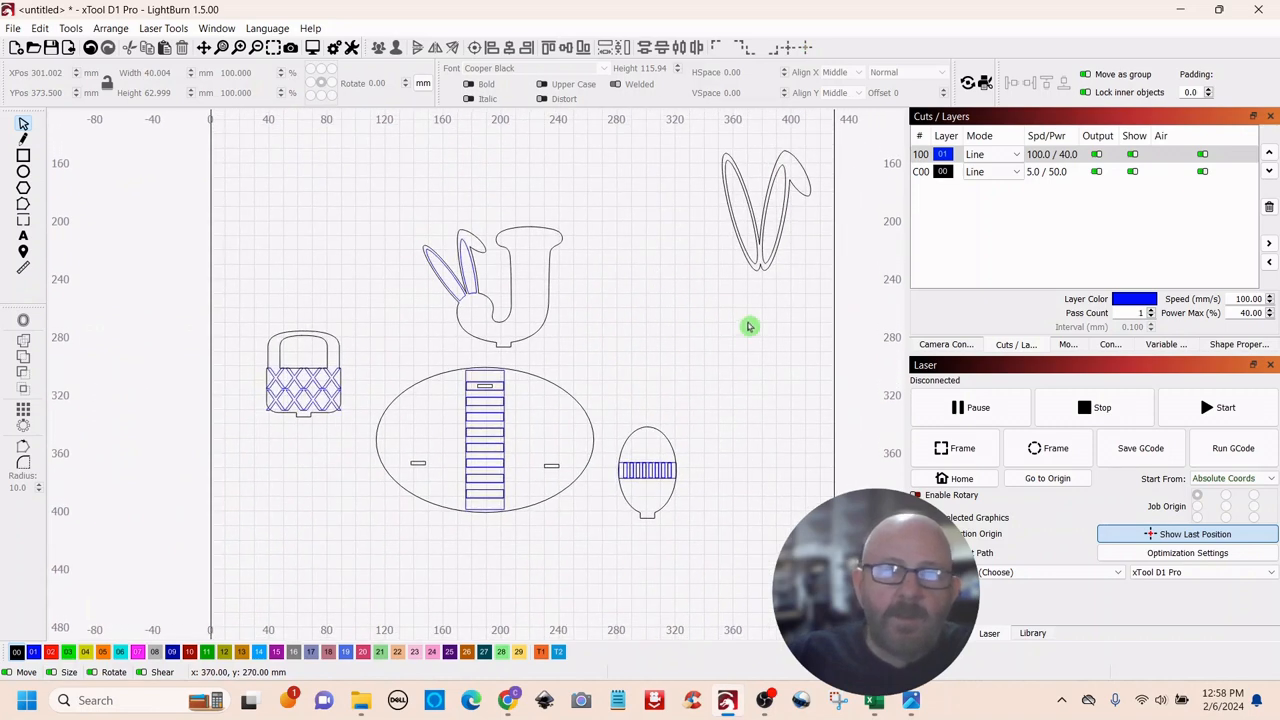
drag(792, 155, 709, 249)
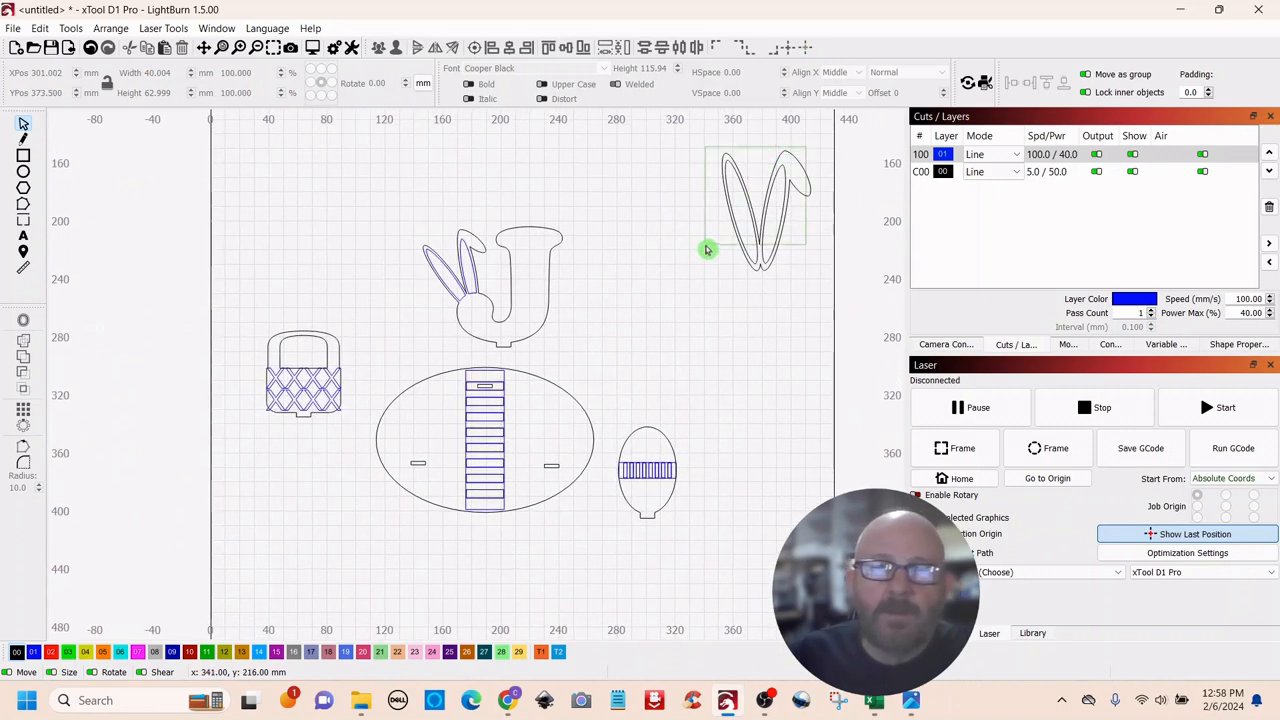
drag(765, 211, 682, 288)
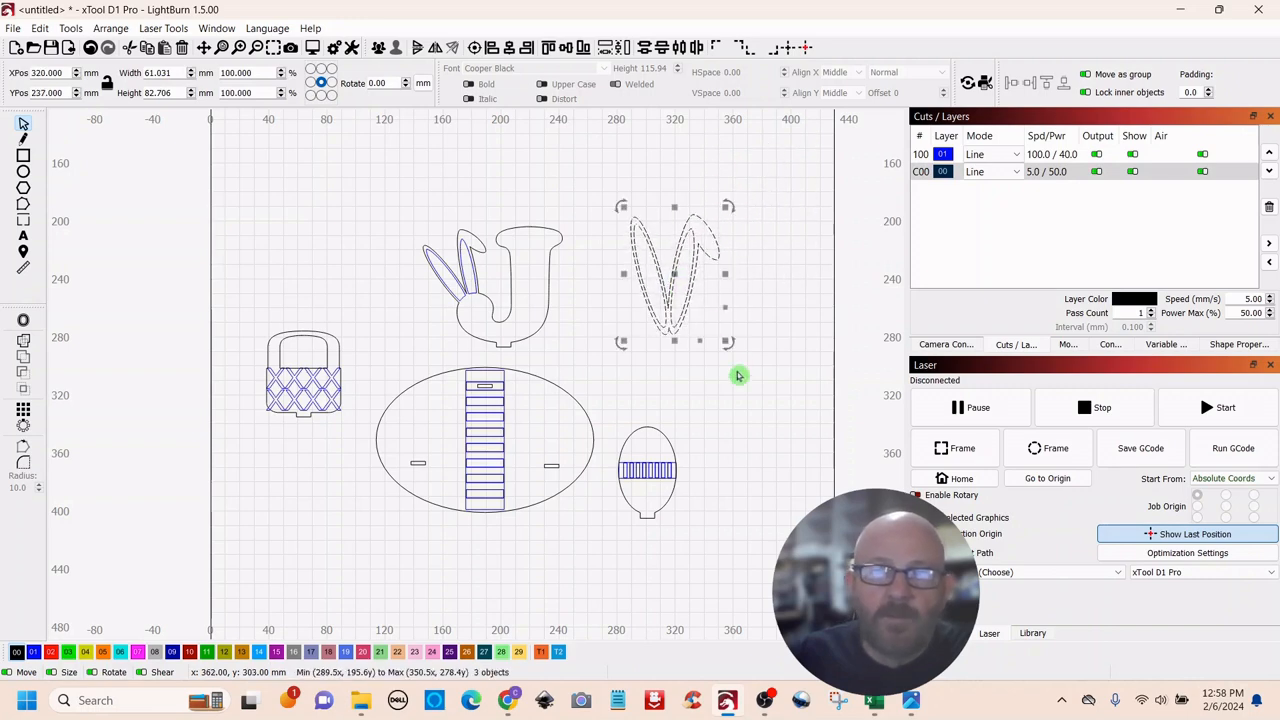
click(738, 375)
click(655, 320)
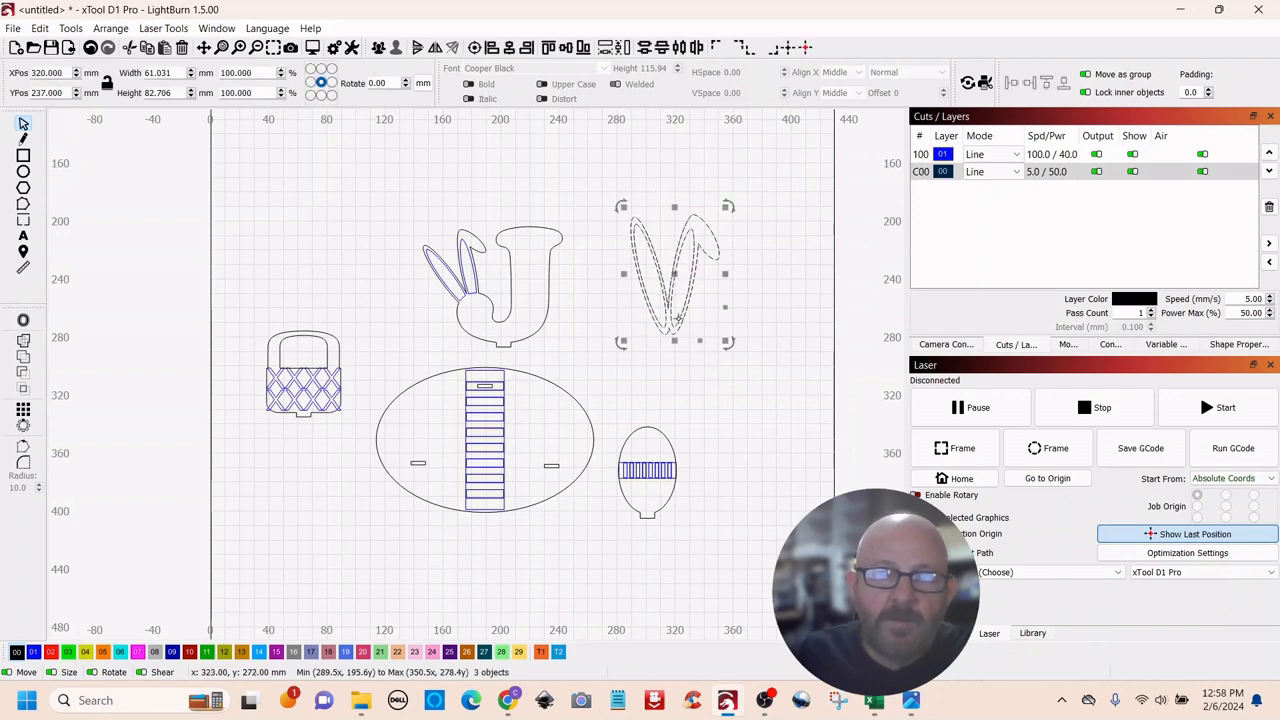
right_click(679, 278)
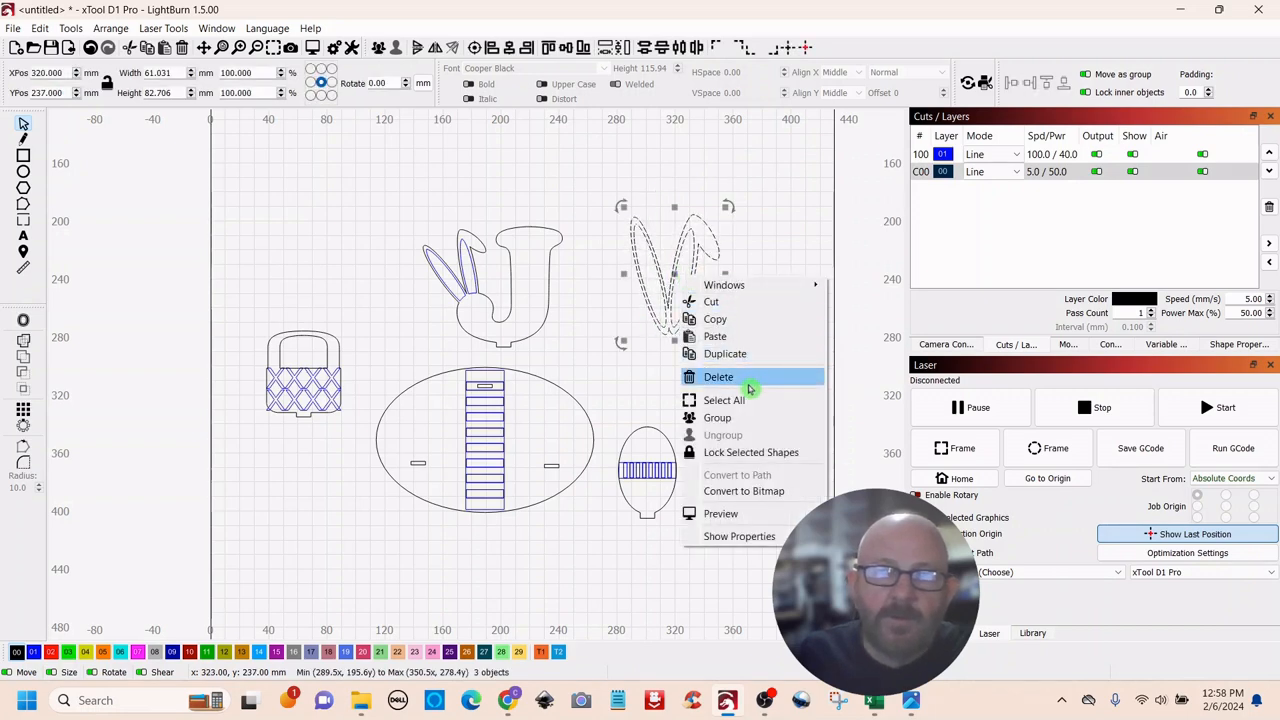
click(643, 273)
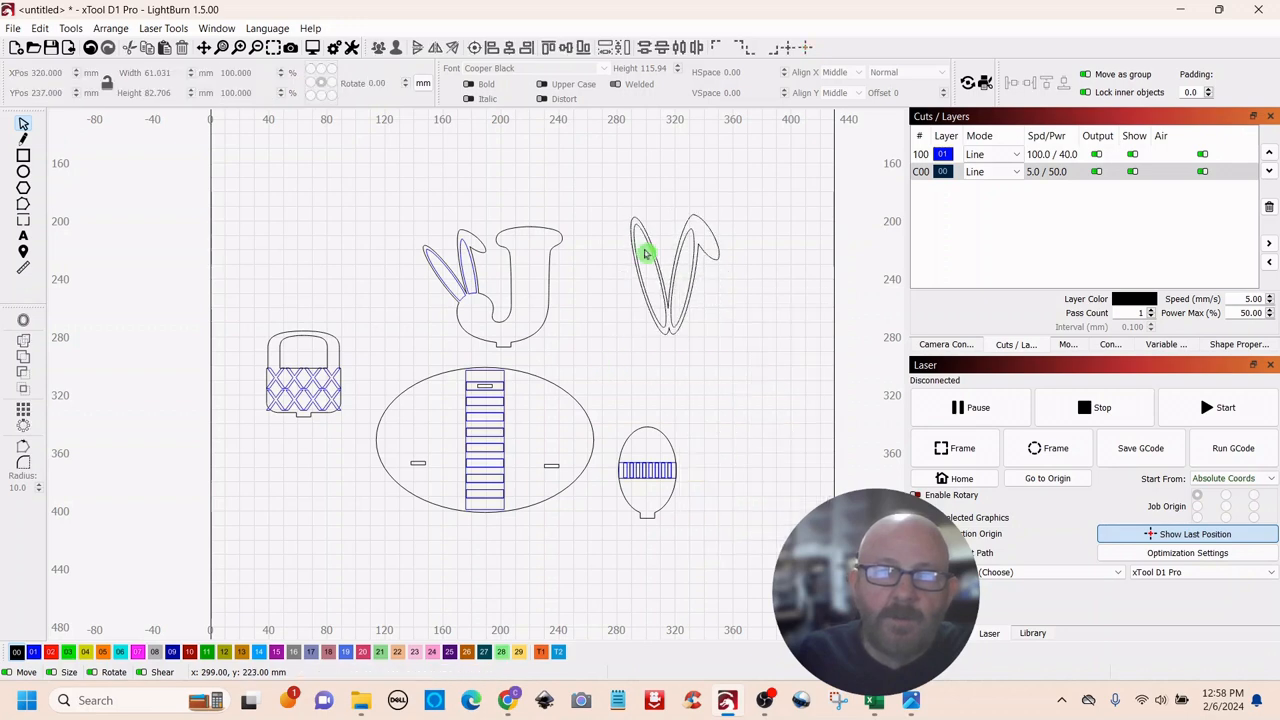
Step: Move the inner oval of the spare folded ear out of the ears, into the space beside the J
scroll(778, 350, up, 6)
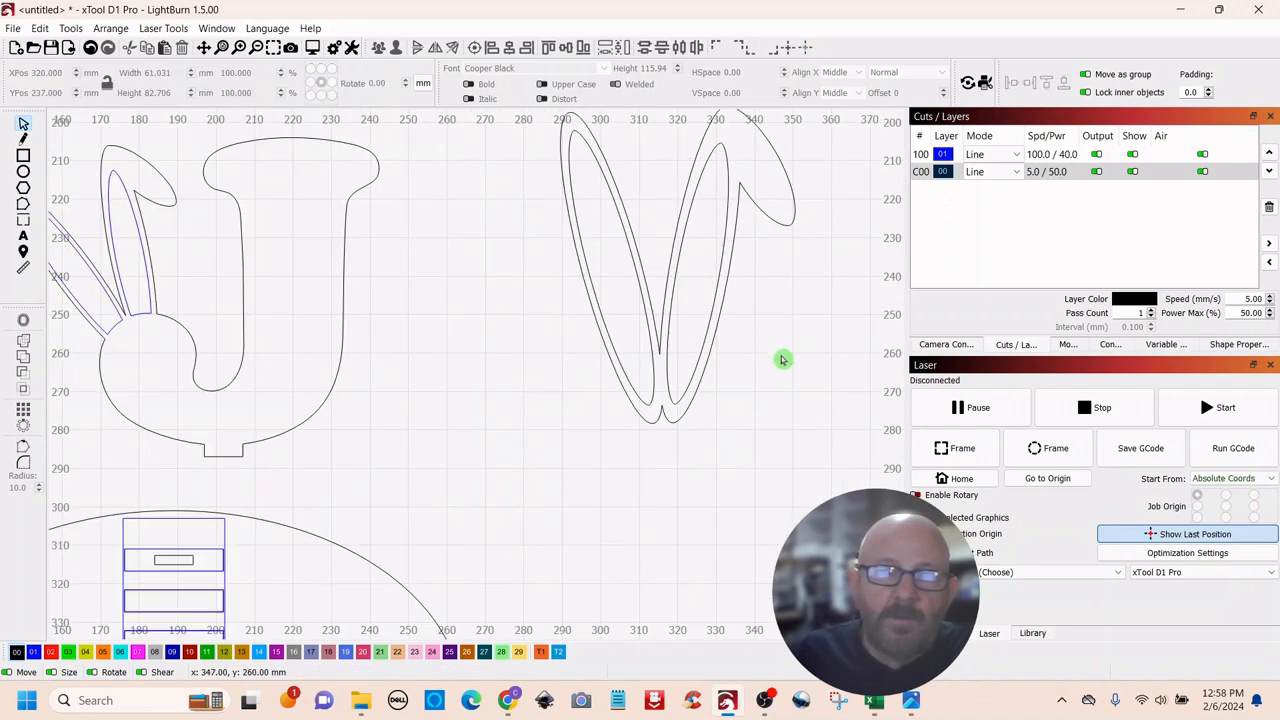
drag(742, 375, 765, 397)
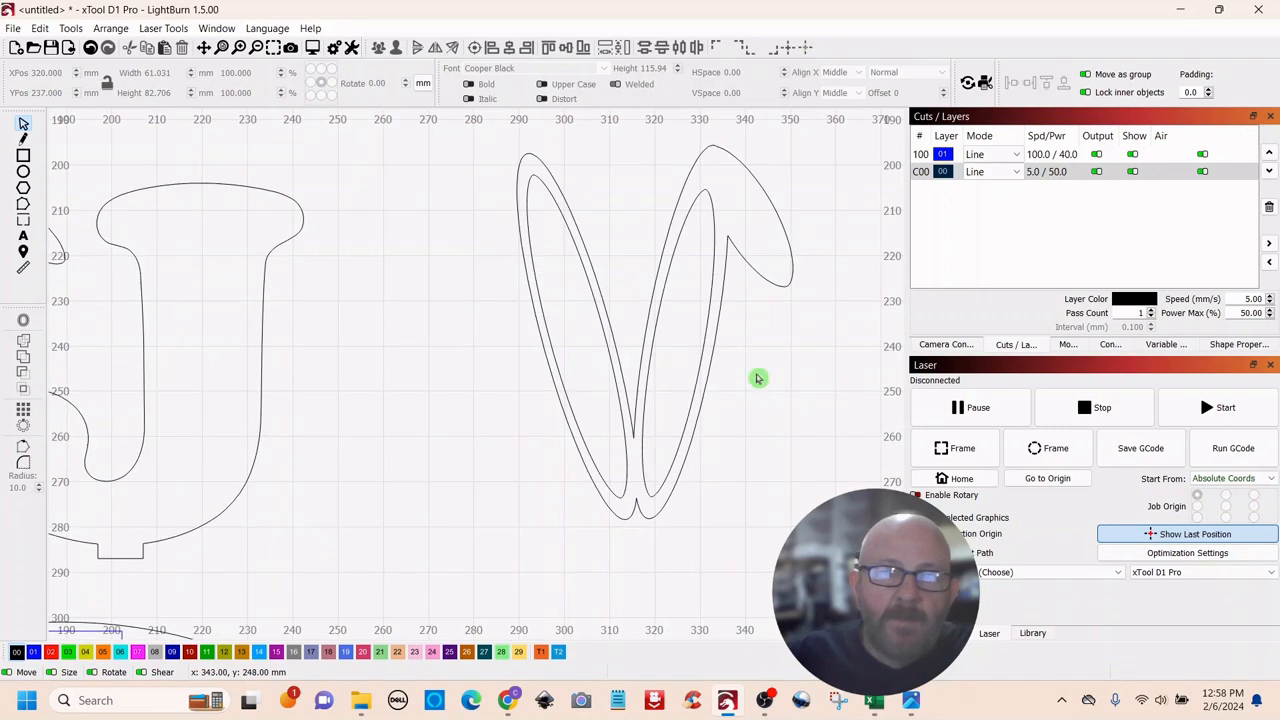
click(718, 303)
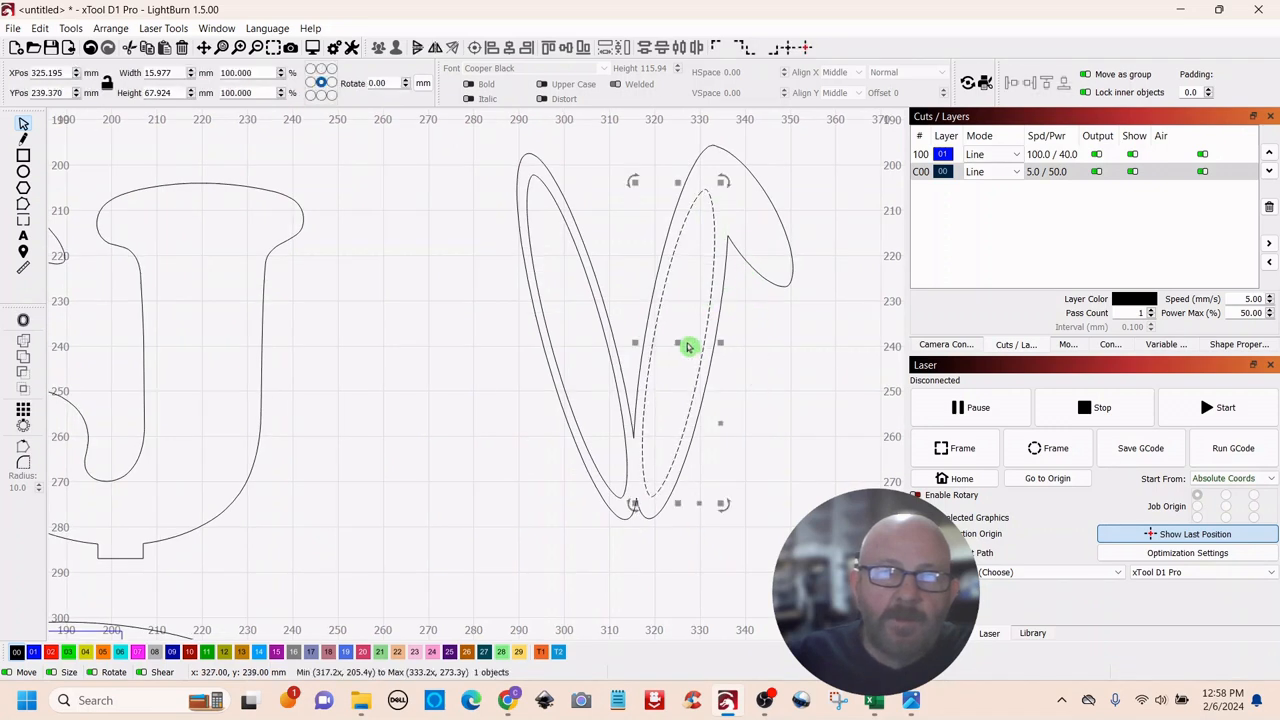
drag(676, 343, 404, 386)
Step: Delete the remaining spare bunny ear shapes, keeping only the separated inner oval
click(808, 186)
drag(806, 157, 589, 376)
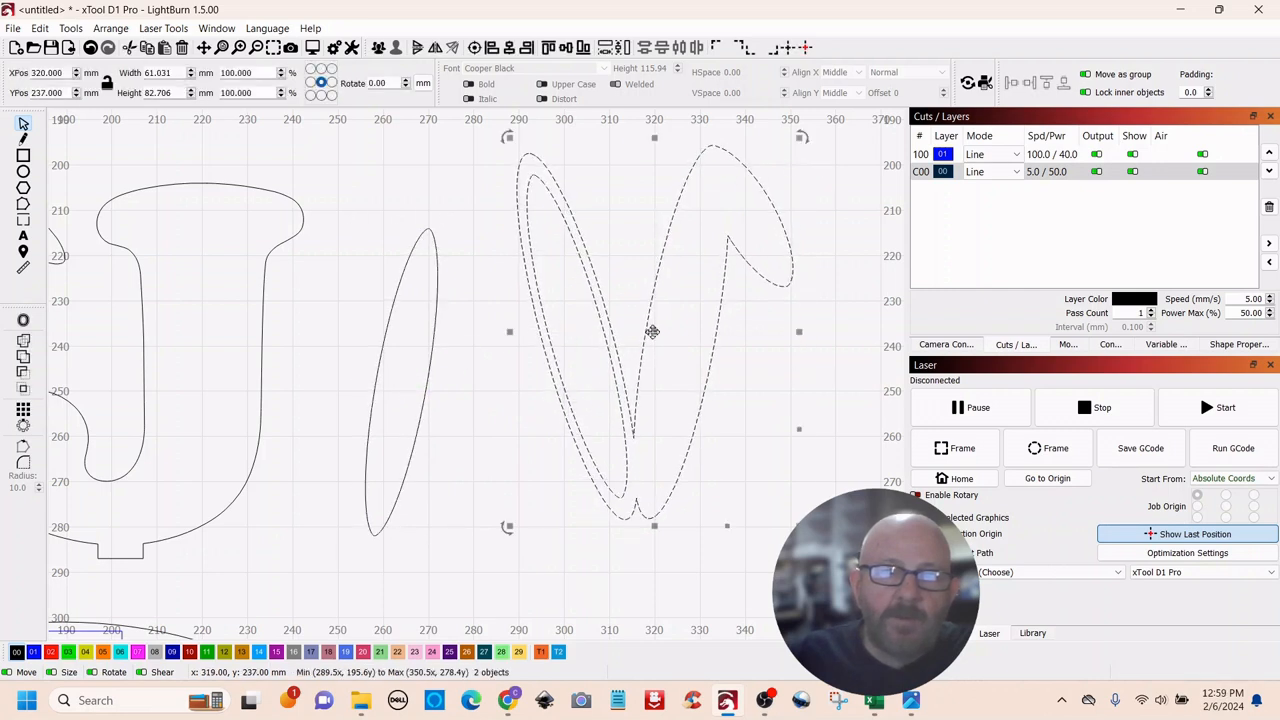
right_click(652, 332)
click(691, 433)
Step: Rotate the separated thin oval to horizontal and centre it at about X 311, Y 263 mm
scroll(690, 420, down, 3)
drag(695, 417, 672, 306)
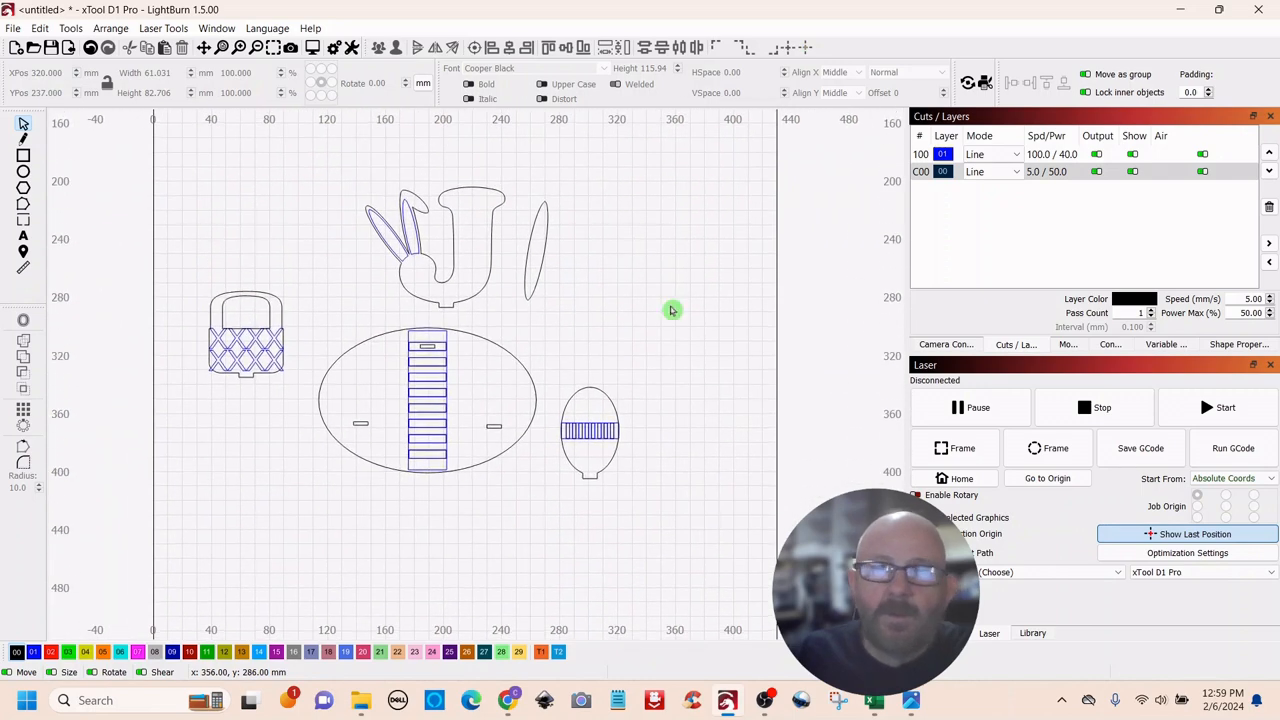
scroll(640, 275, up, 2)
drag(545, 156, 600, 277)
drag(625, 197, 681, 292)
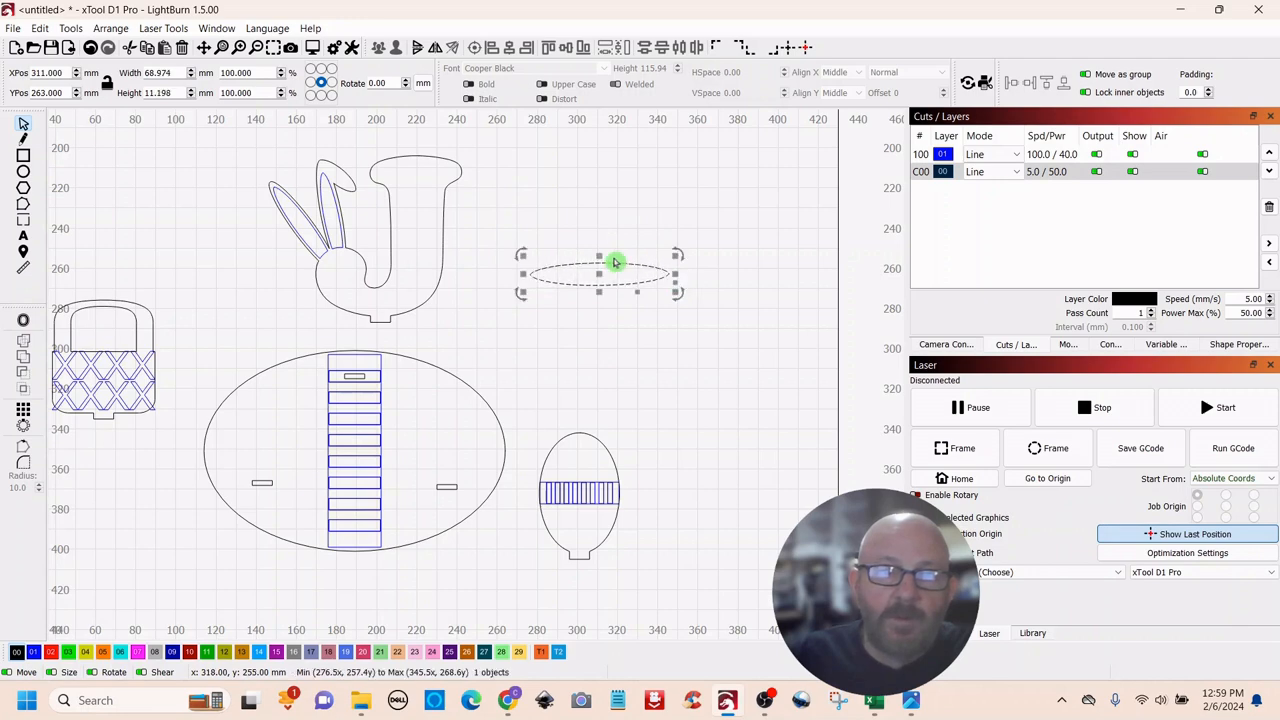
Step: Resize the horizontal oval to about 58.3 mm wide and 17.5 mm high, and place it at about X 336, Y 286 mm
drag(599, 257, 615, 330)
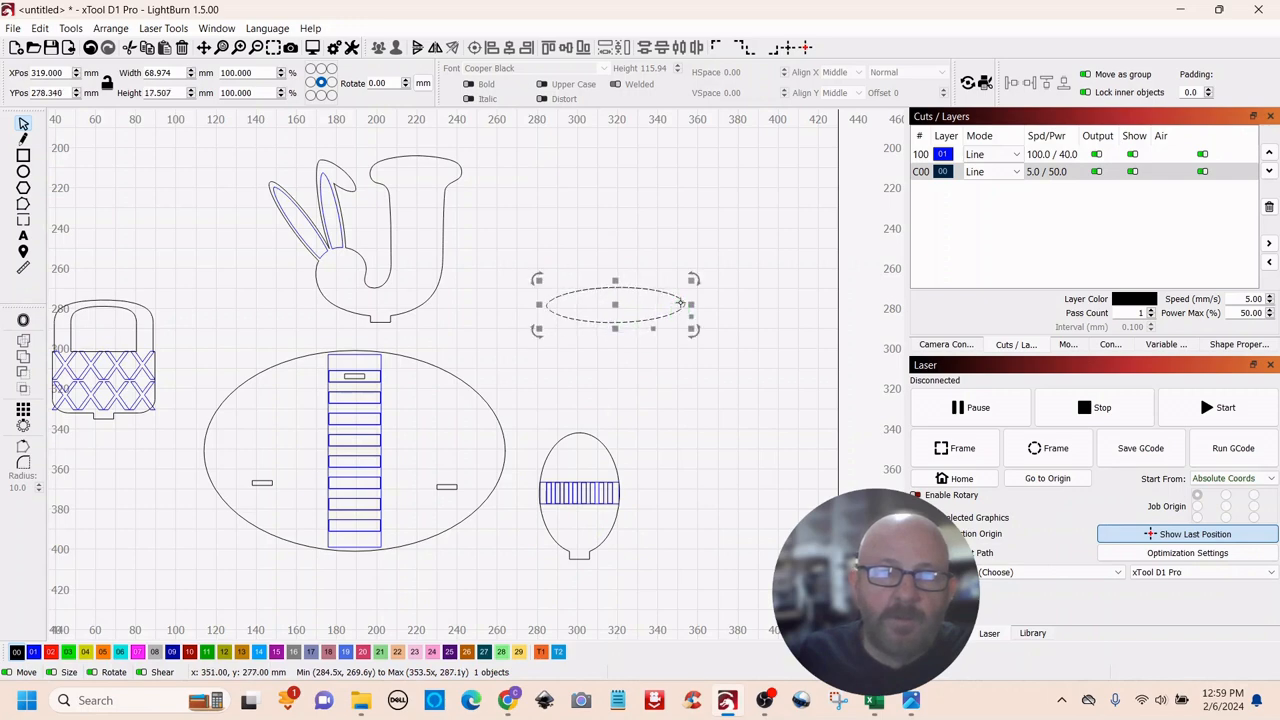
drag(694, 303, 578, 531)
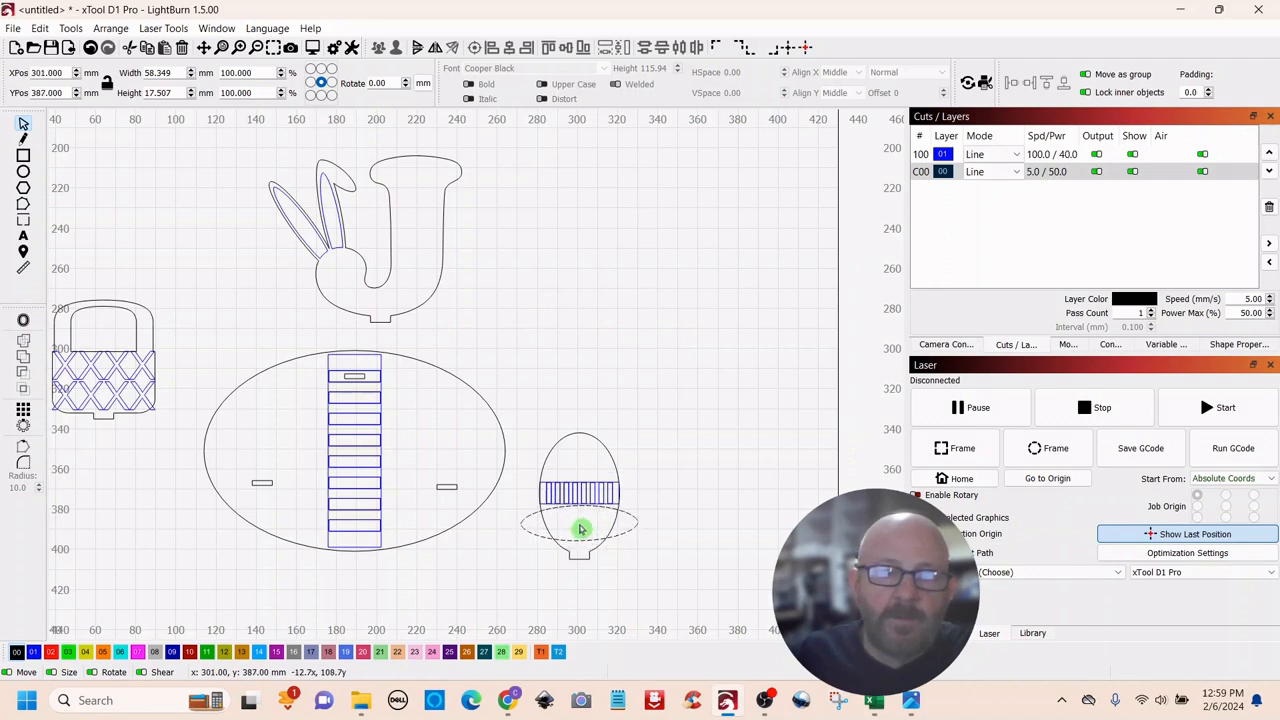
drag(581, 528, 651, 324)
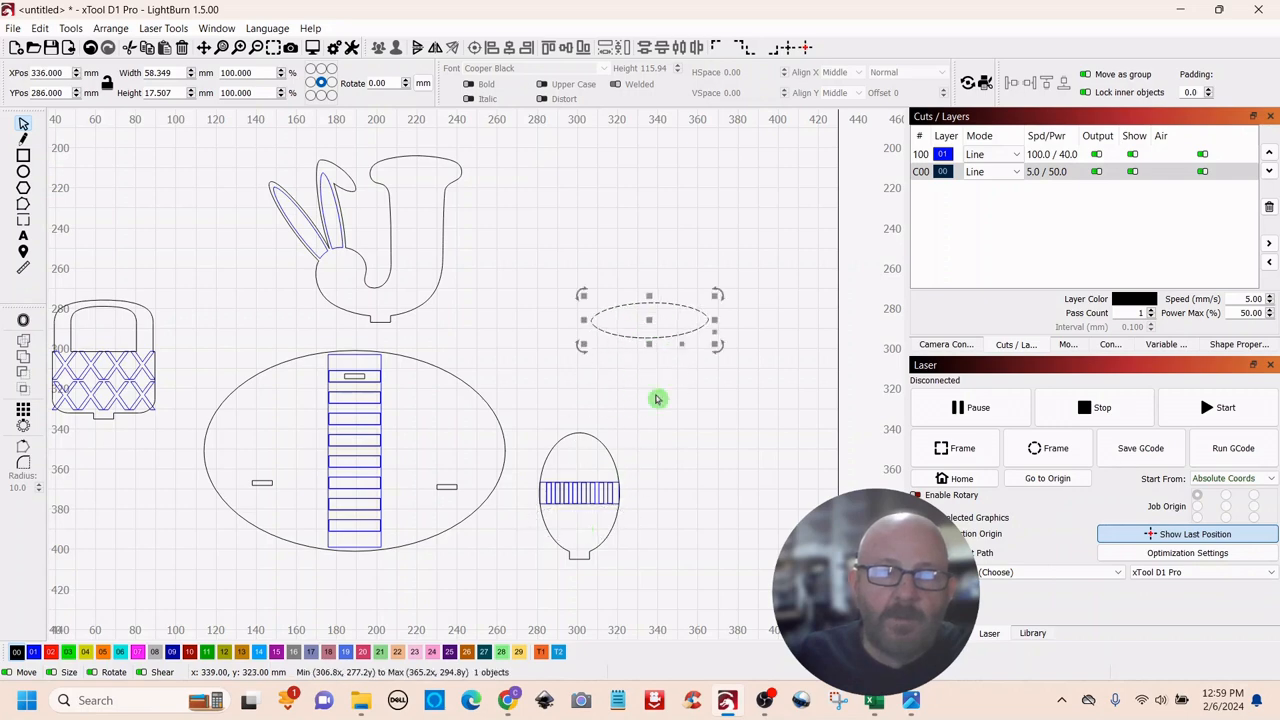
Step: Ungroup the striped egg and place the horizontal oval across its lower half, centred at X 300, Y 387 mm
click(560, 521)
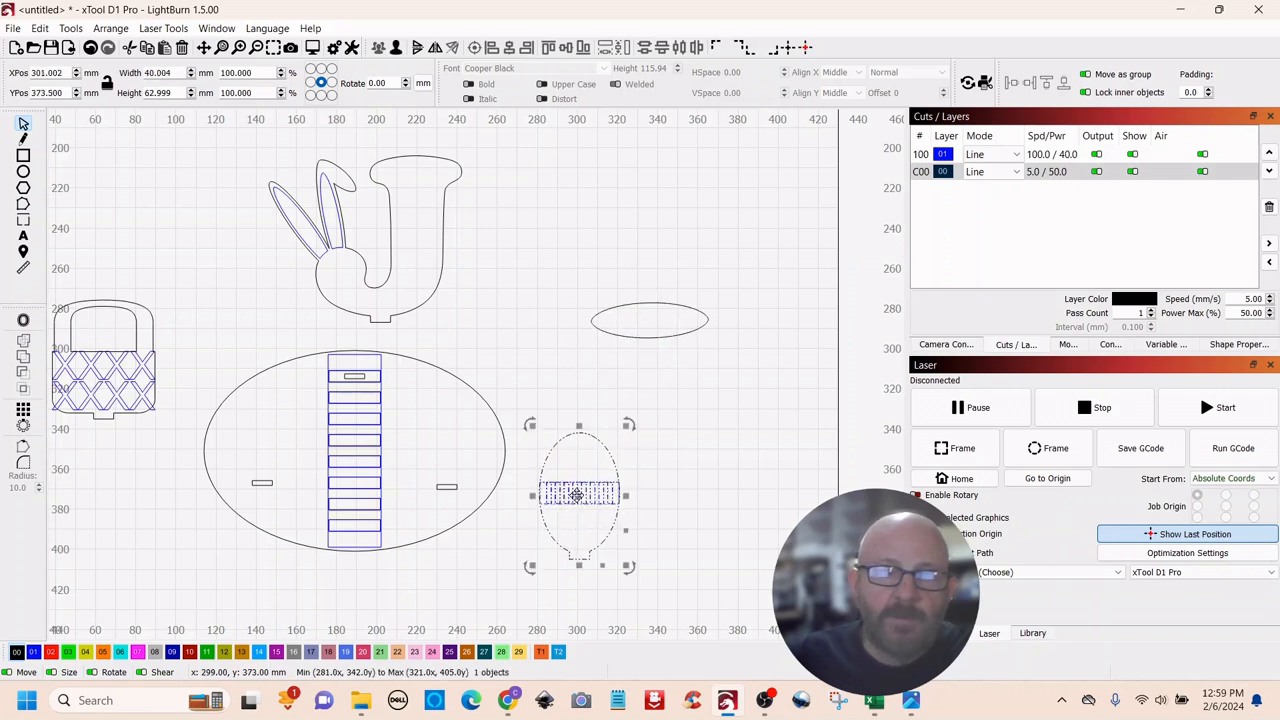
right_click(581, 497)
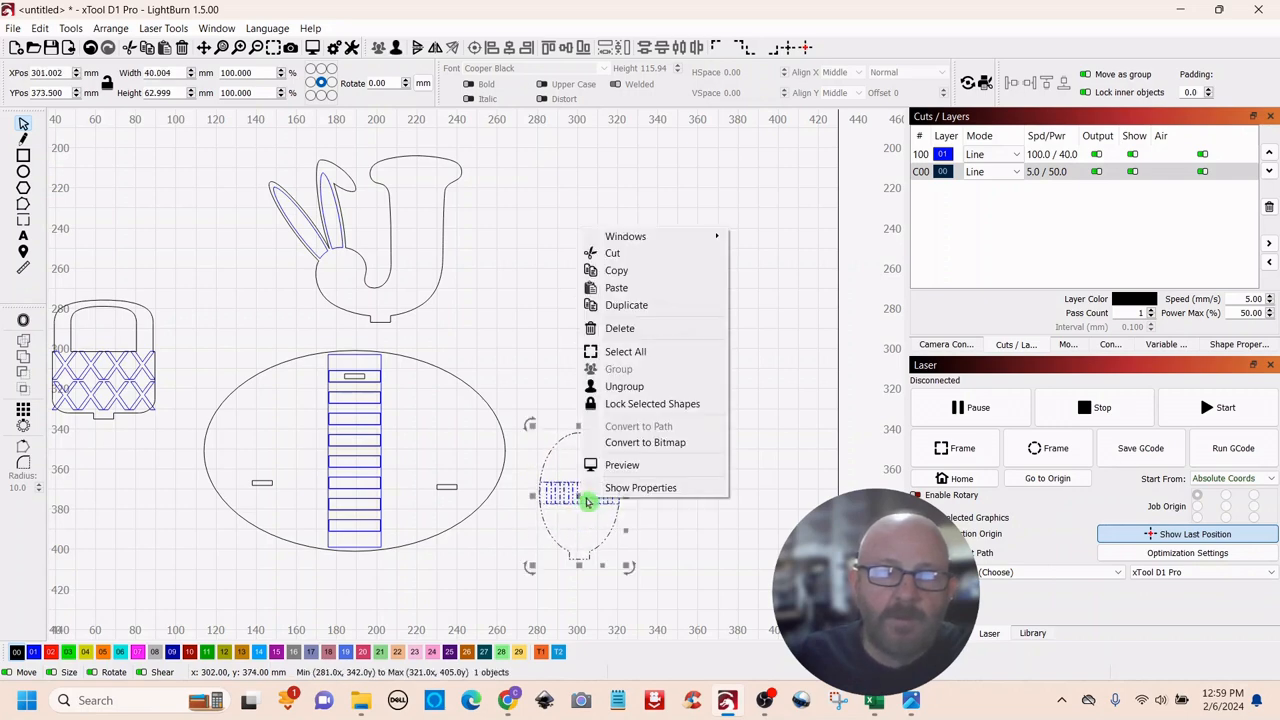
click(623, 386)
click(723, 417)
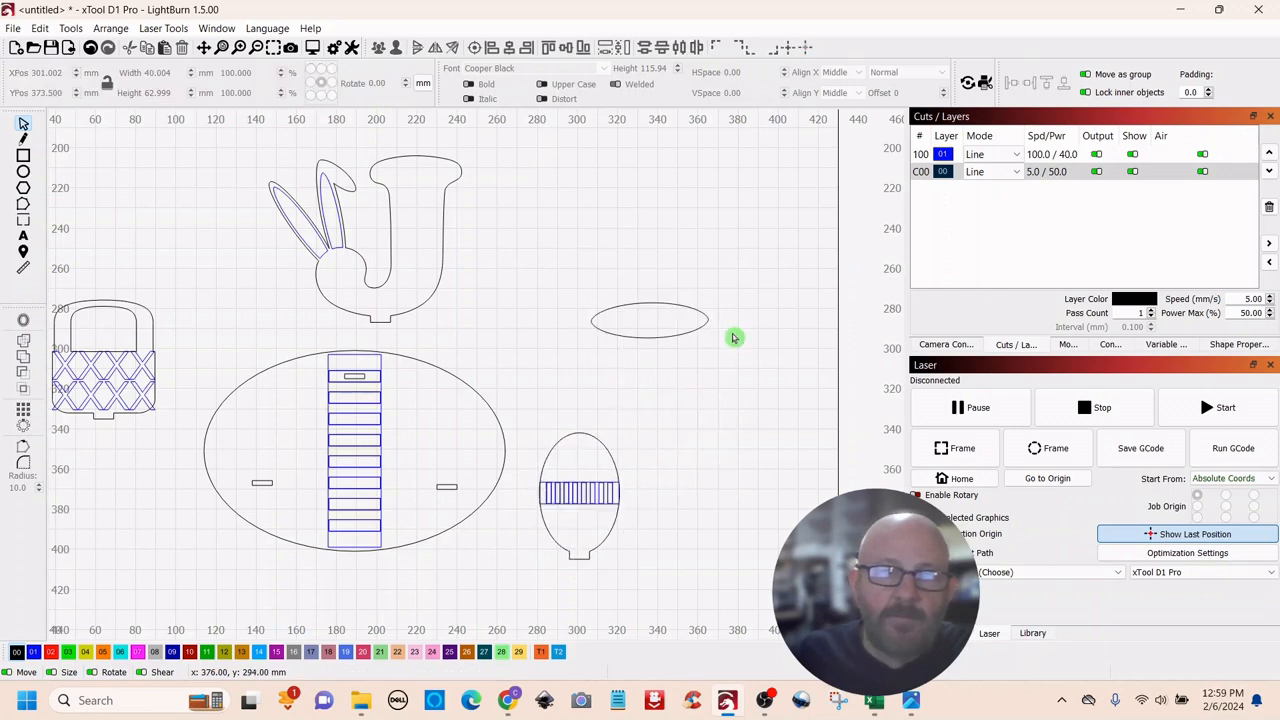
drag(731, 291, 599, 541)
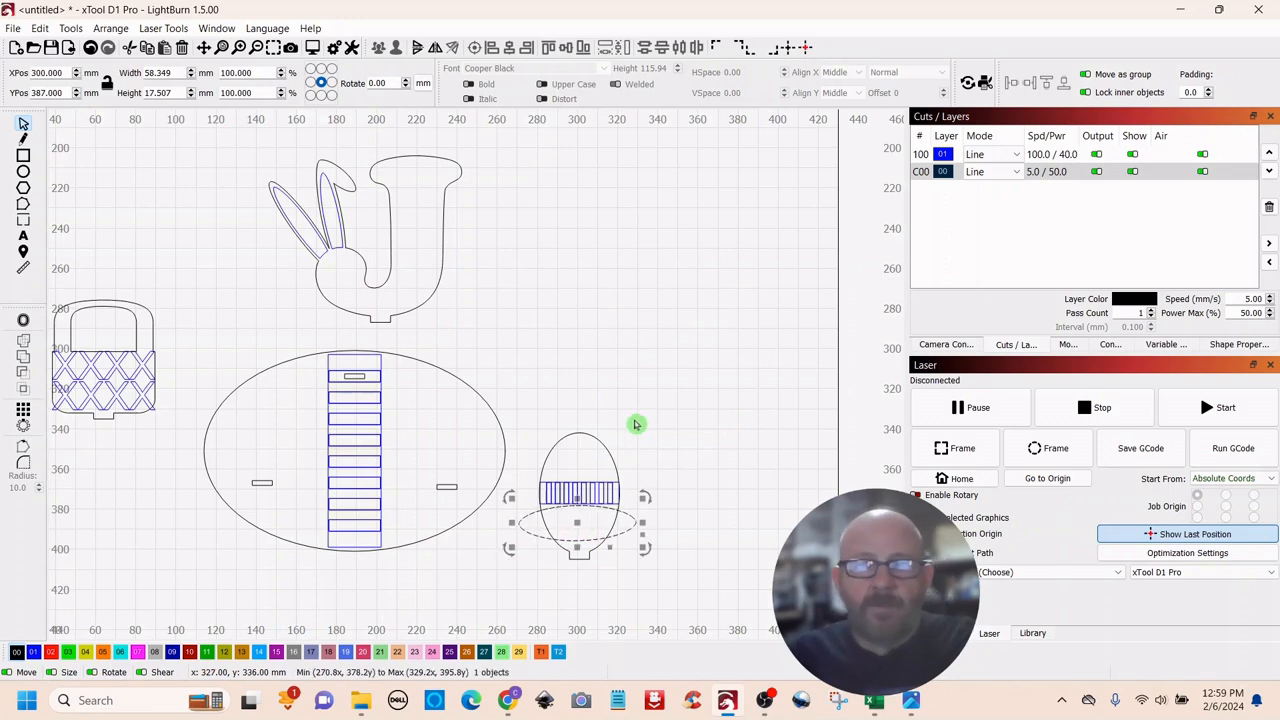
Step: Try to weld the horizontal oval to the tabbed egg outline
scroll(636, 424, up, 5)
drag(698, 477, 760, 280)
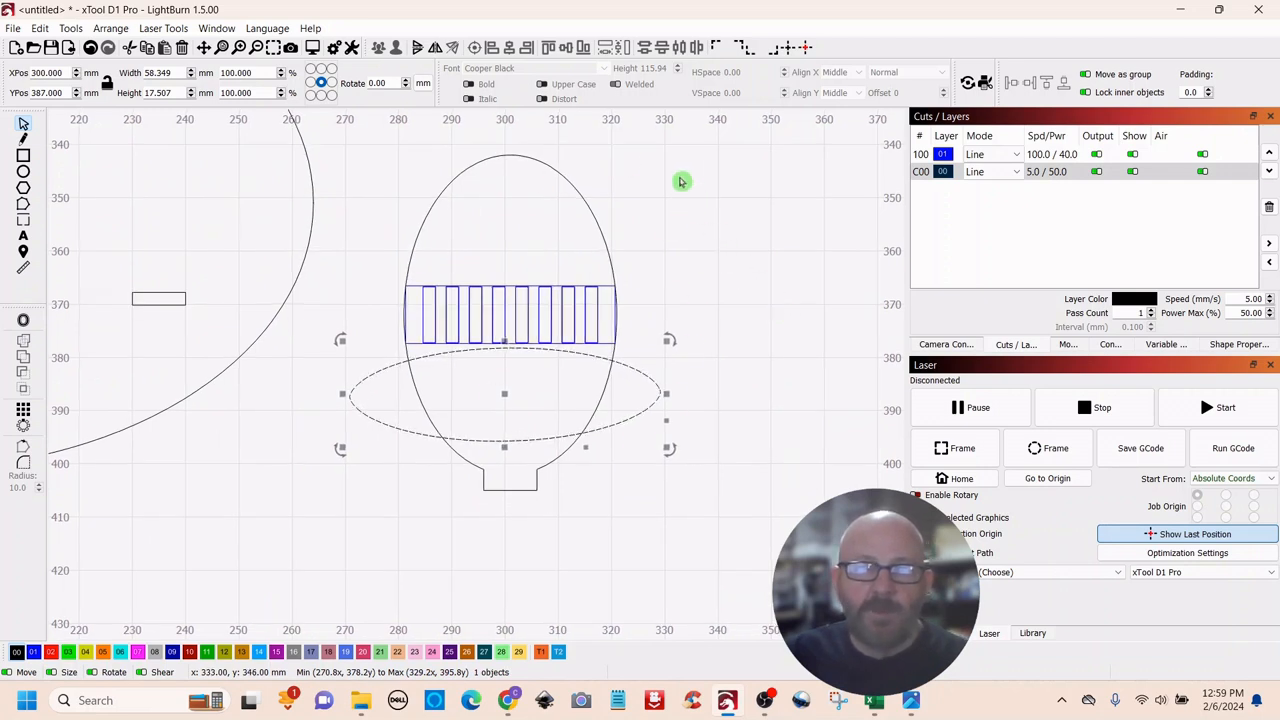
shift+click(570, 178)
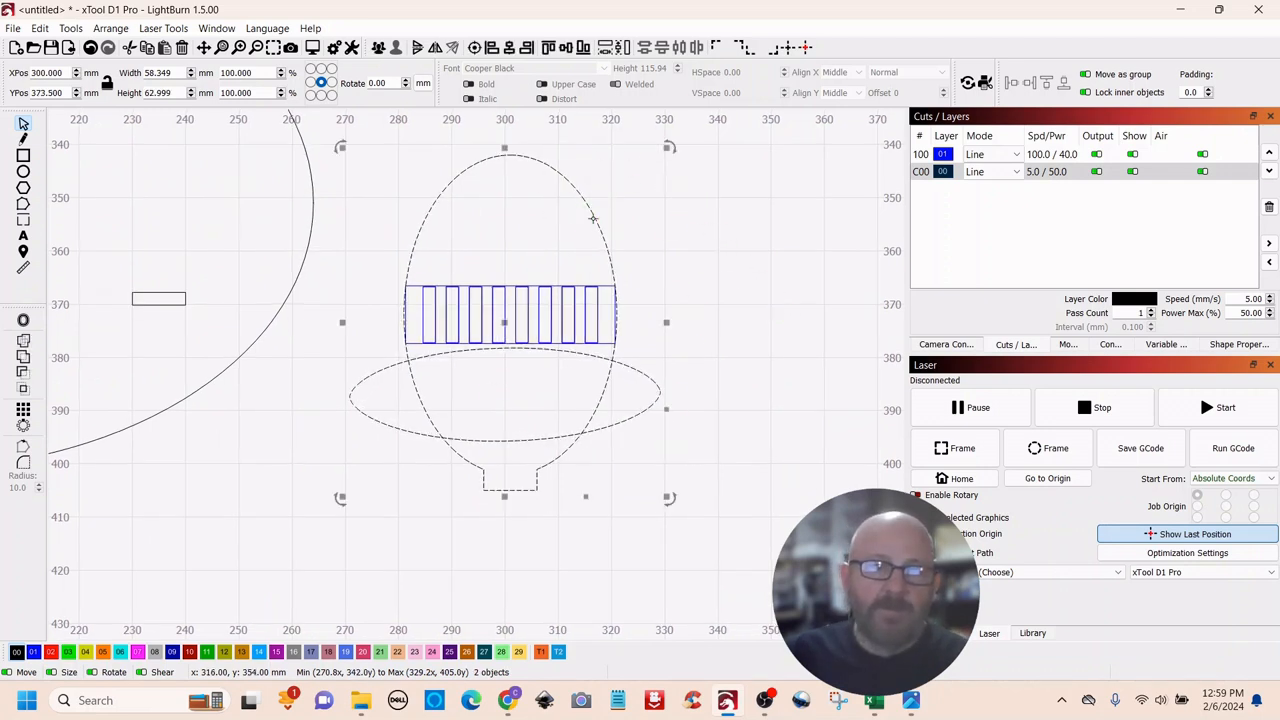
click(25, 346)
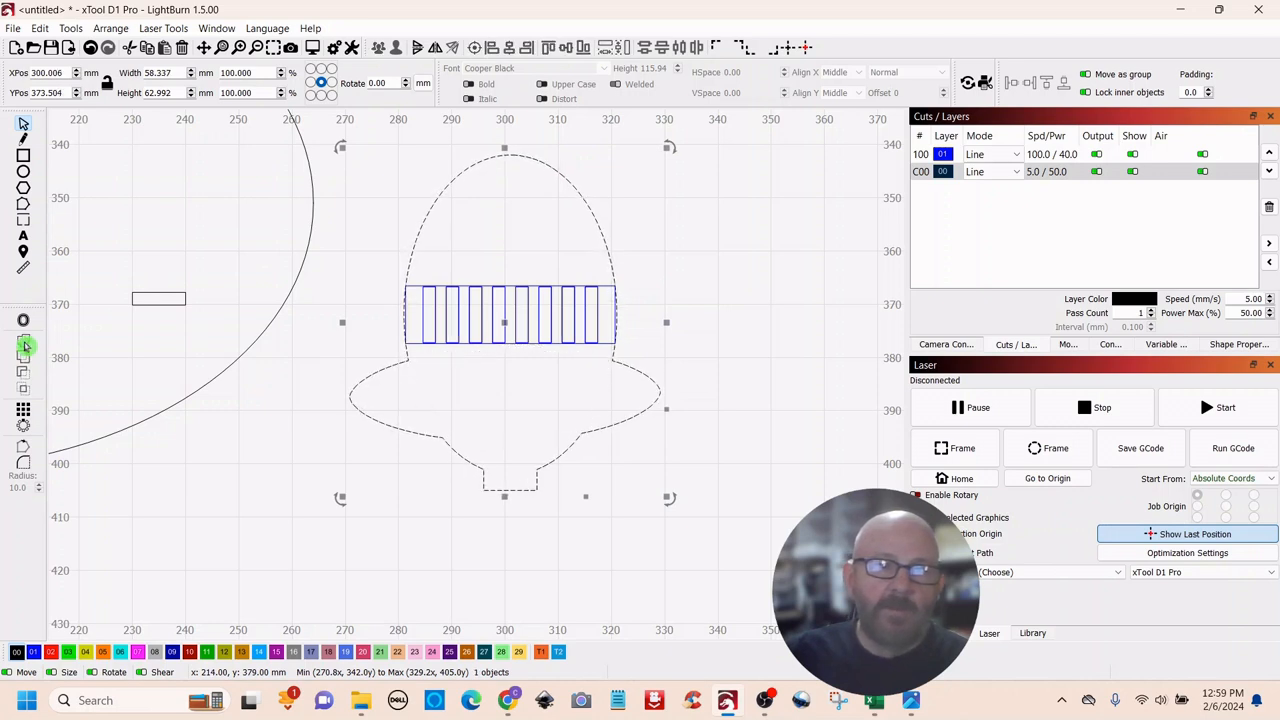
Step: Undo the weld of the horizontal oval and the egg outline
click(770, 270)
drag(770, 263, 782, 650)
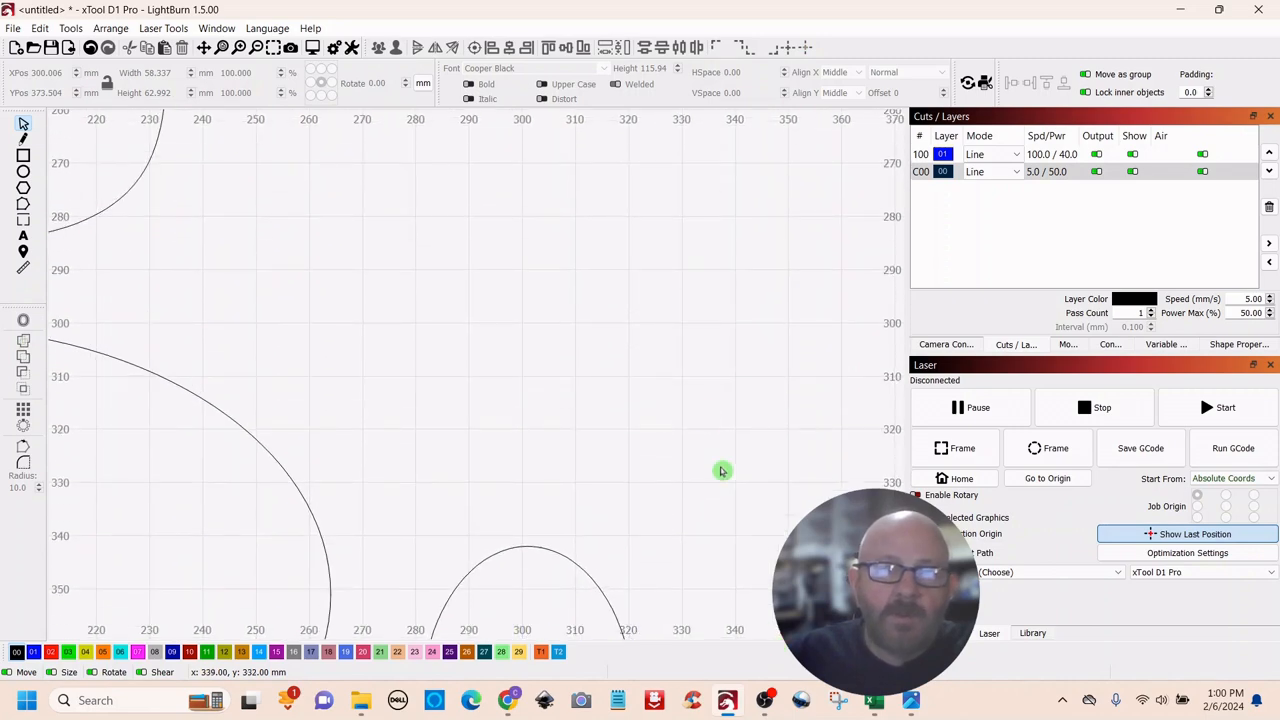
scroll(710, 422, down, 7)
drag(728, 430, 633, 243)
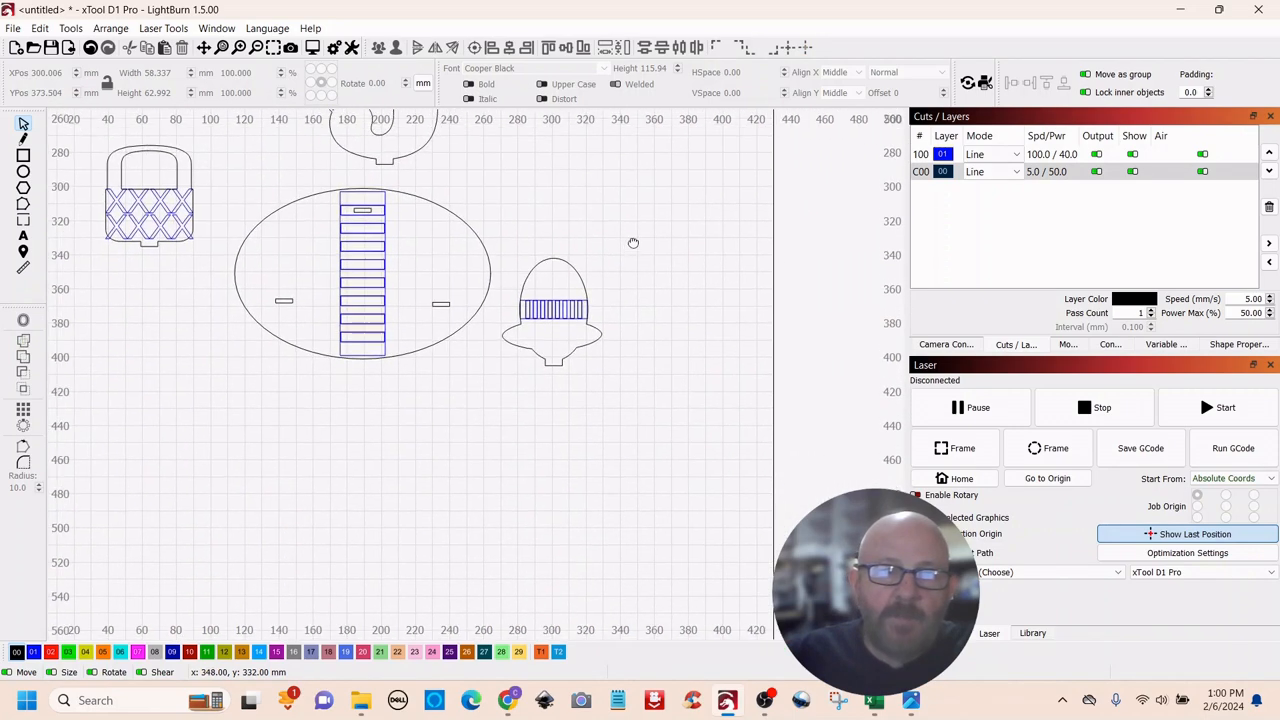
scroll(634, 245, up, 3)
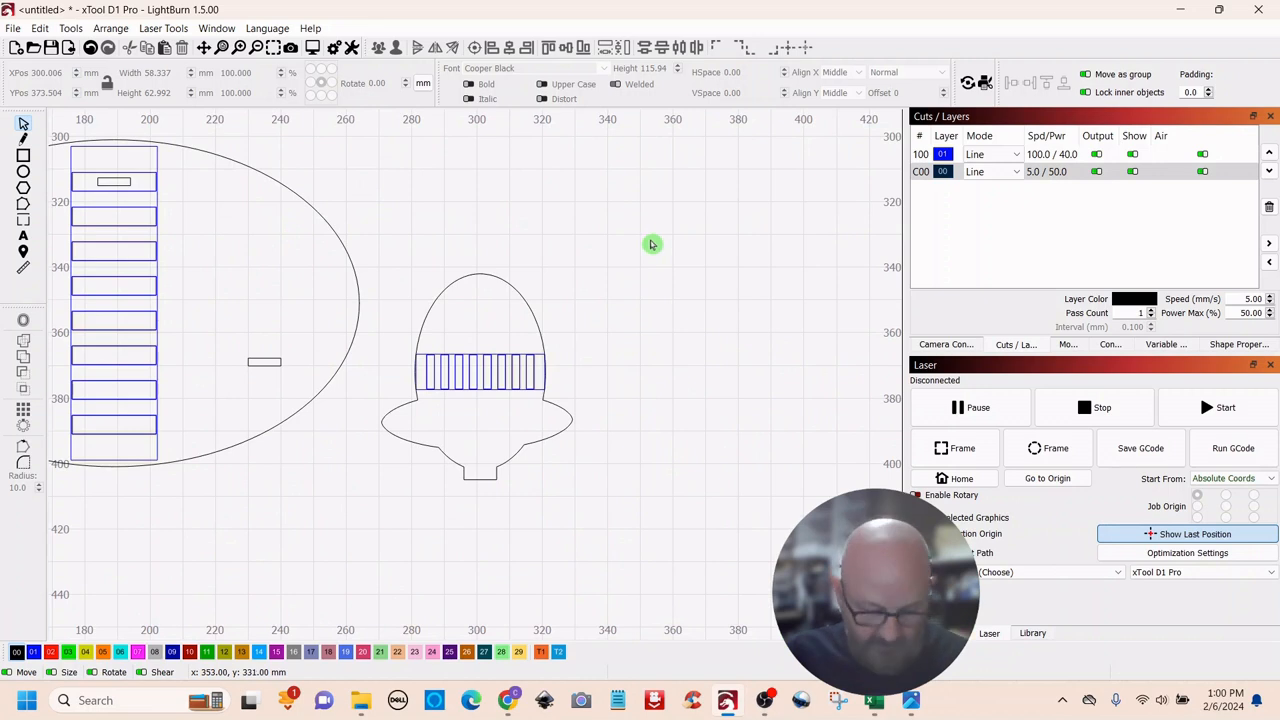
key(ctrl+z)
key(ctrl+z)
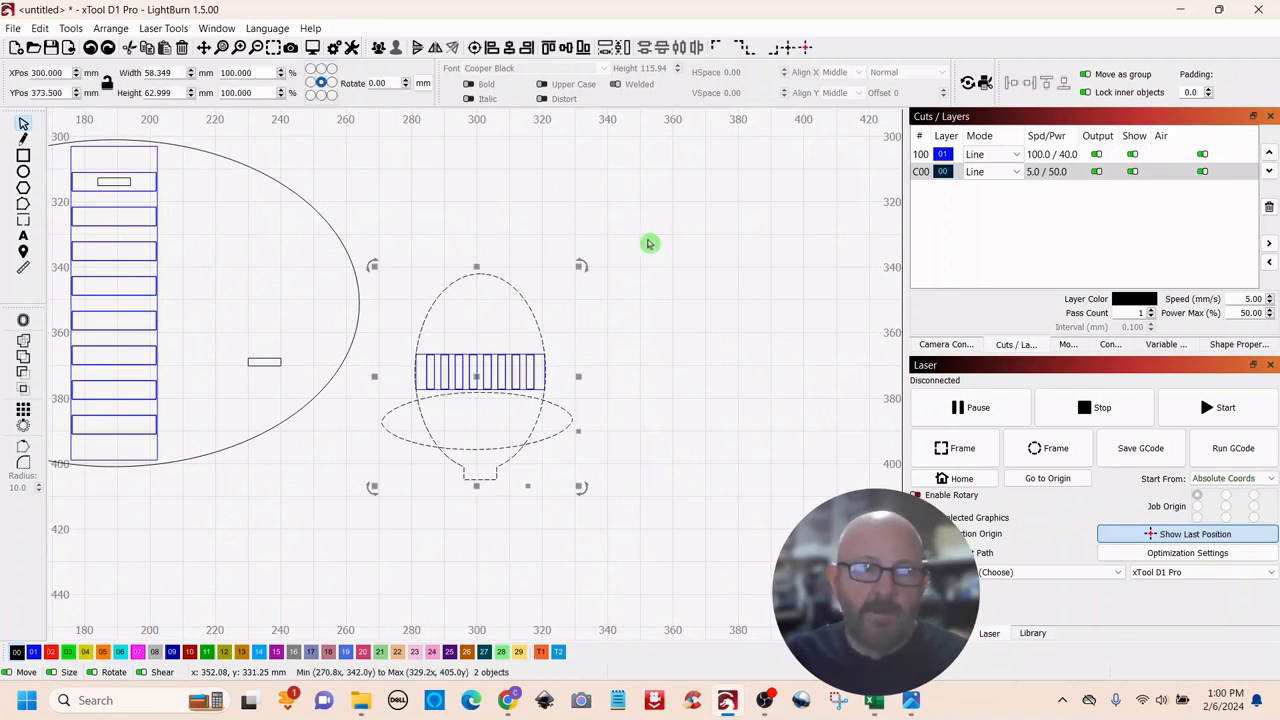
Step: Duplicate the horizontal oval on the egg, move one copy clear of the egg, and select the oval left on it
click(455, 447)
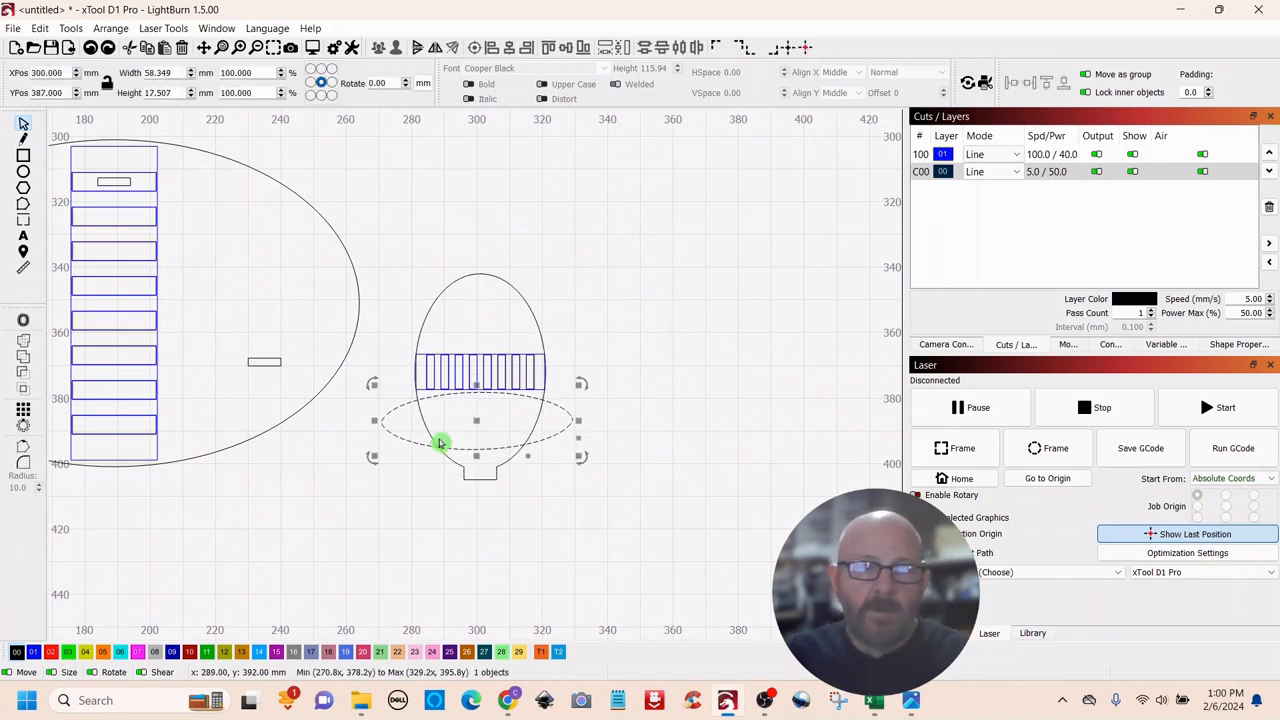
right_click(479, 423)
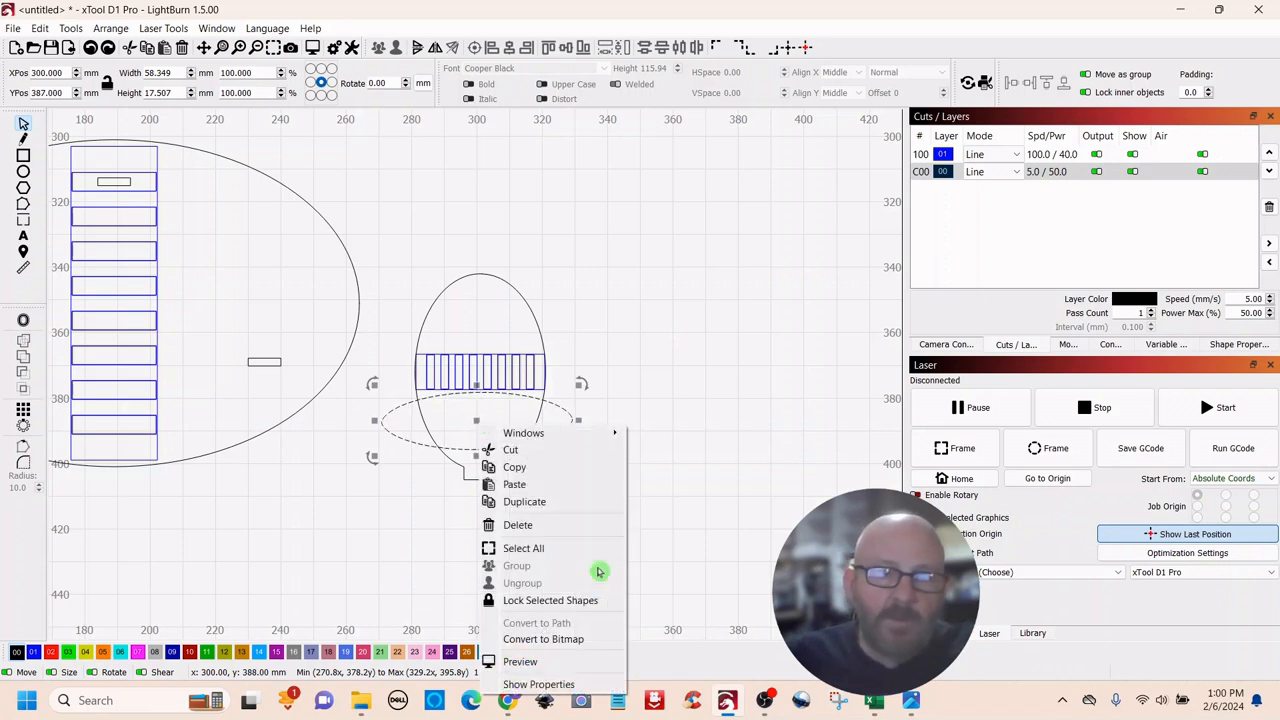
click(518, 512)
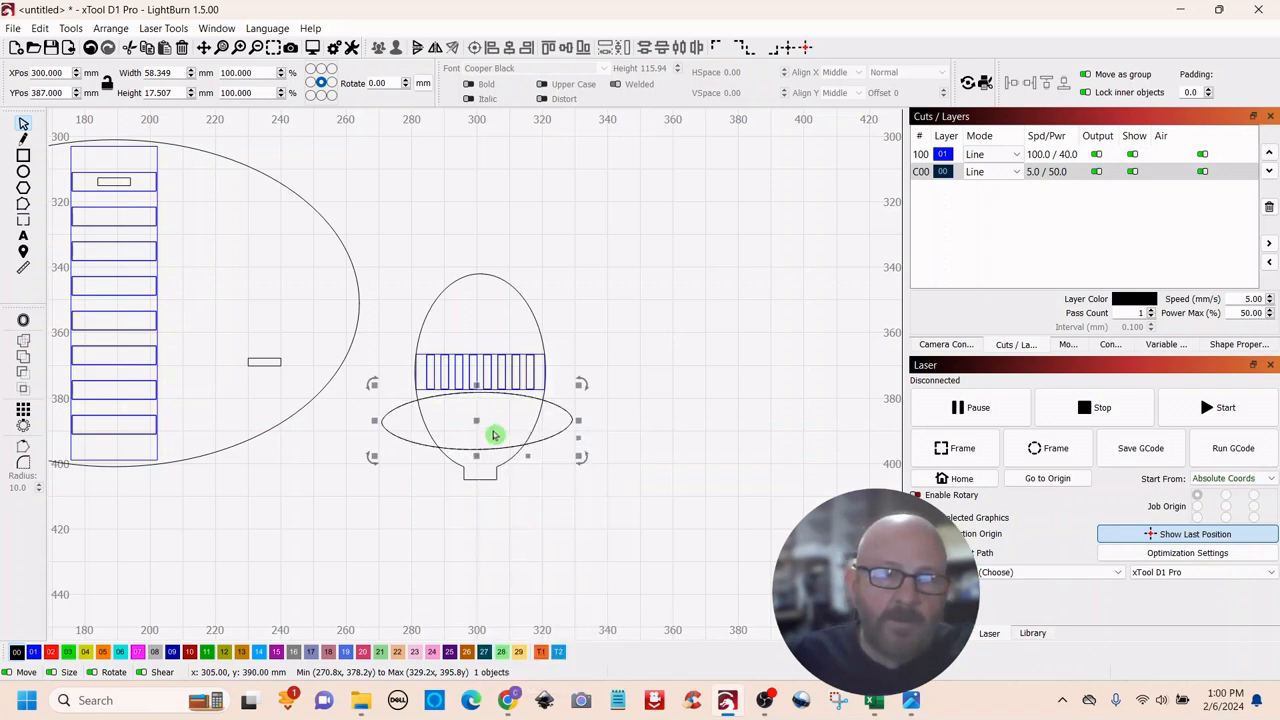
drag(479, 423, 721, 189)
click(665, 425)
click(584, 420)
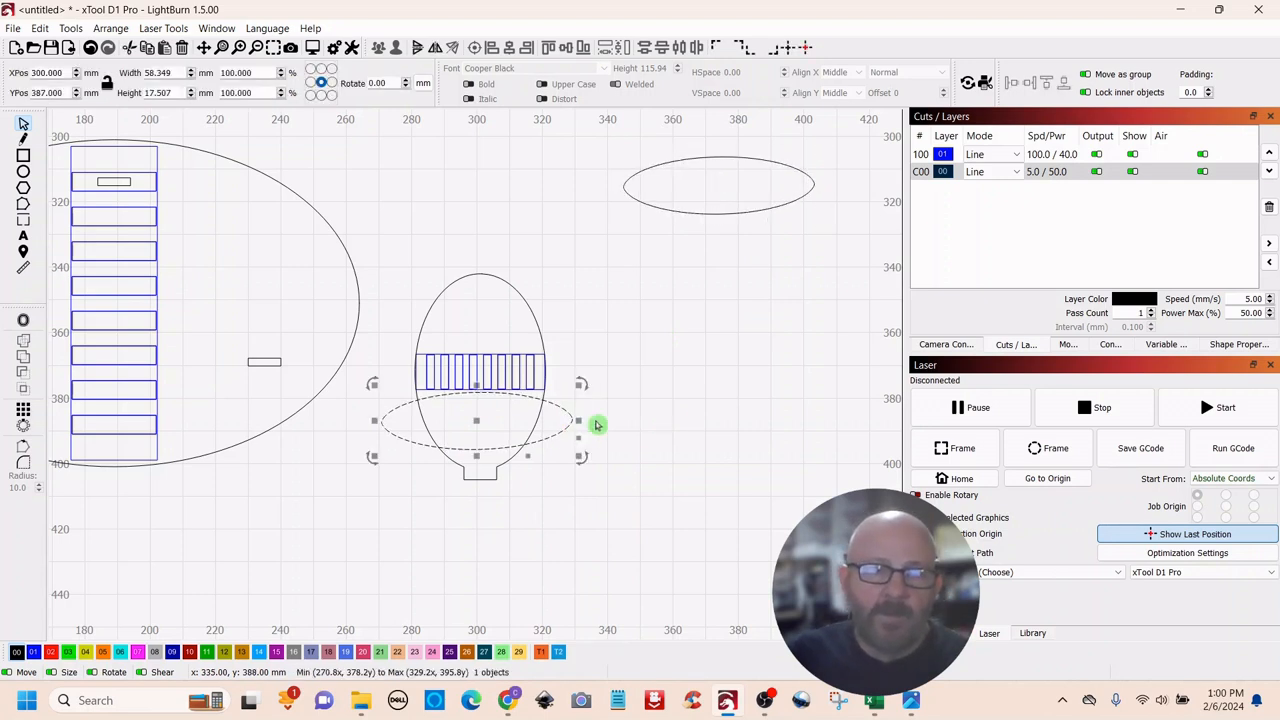
Step: Weld the horizontal oval on the egg to the tabbed egg outline
shift+click(510, 292)
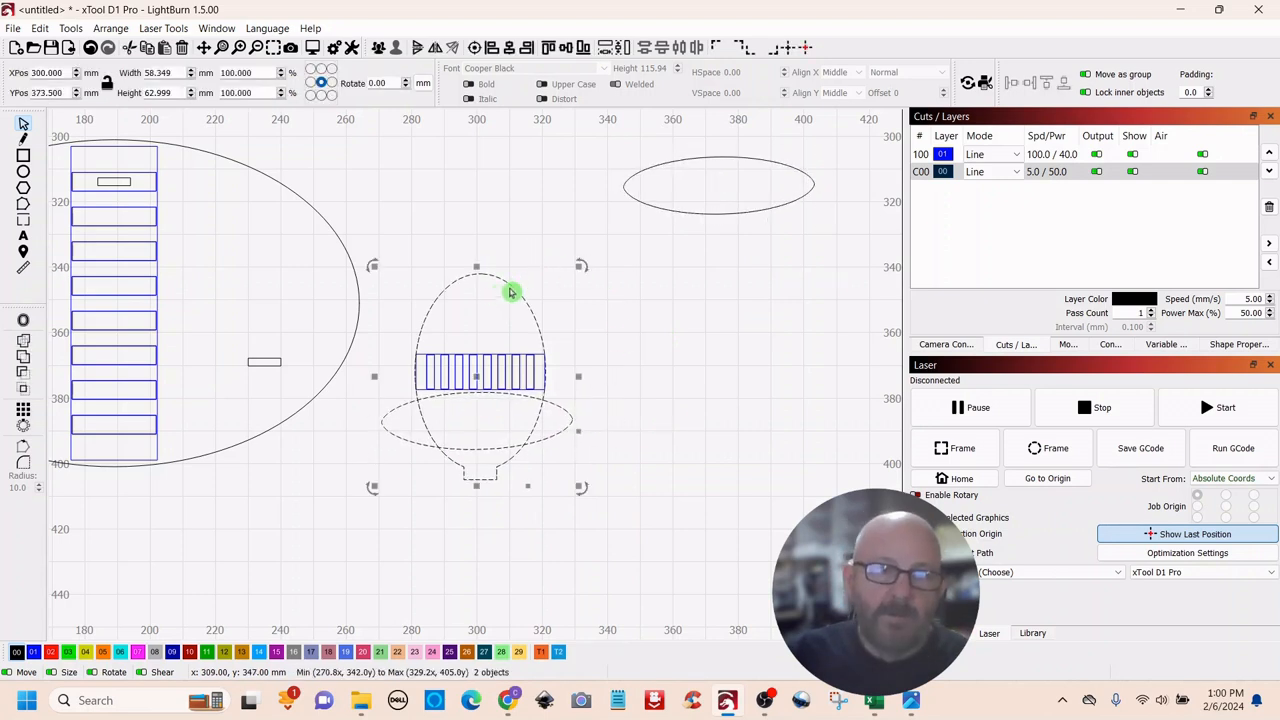
click(24, 343)
click(323, 371)
Step: Shrink the spare oval to about 47.5 × 14.3 mm, centre it inside the egg's welded oval at X 300, Y 387 mm, and assign it to blue layer 01
drag(797, 131, 720, 238)
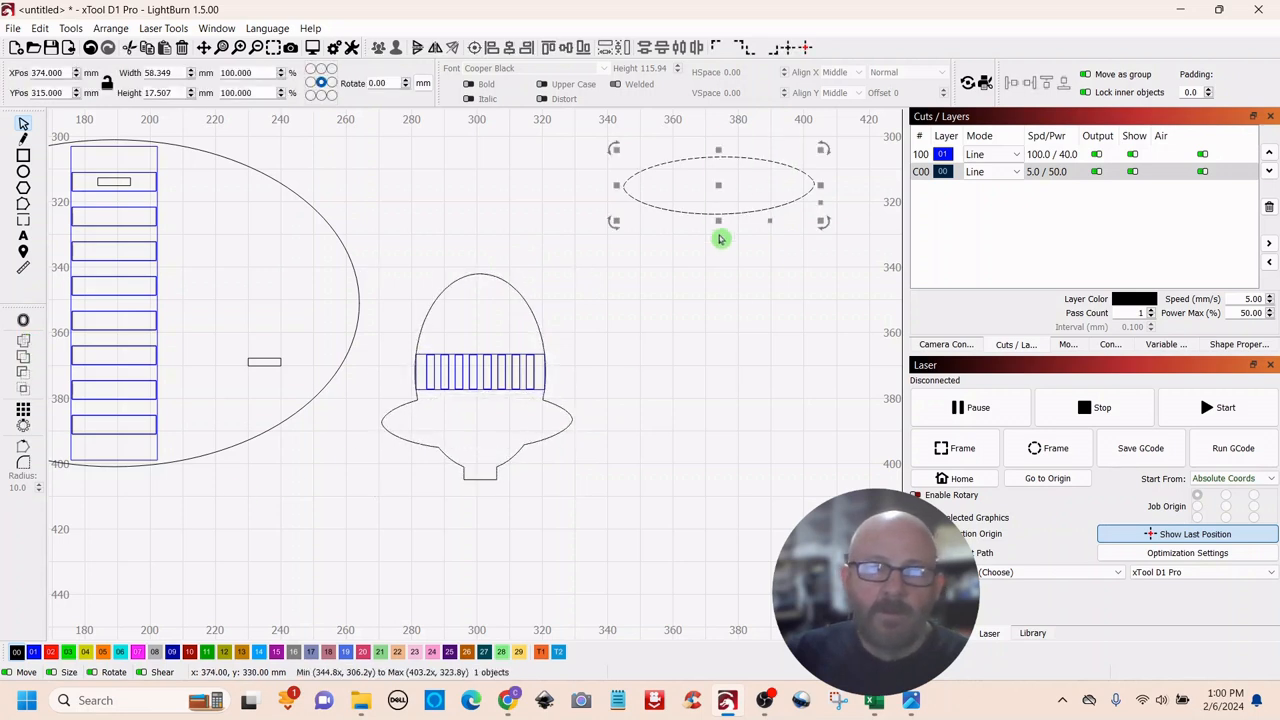
drag(706, 192, 505, 425)
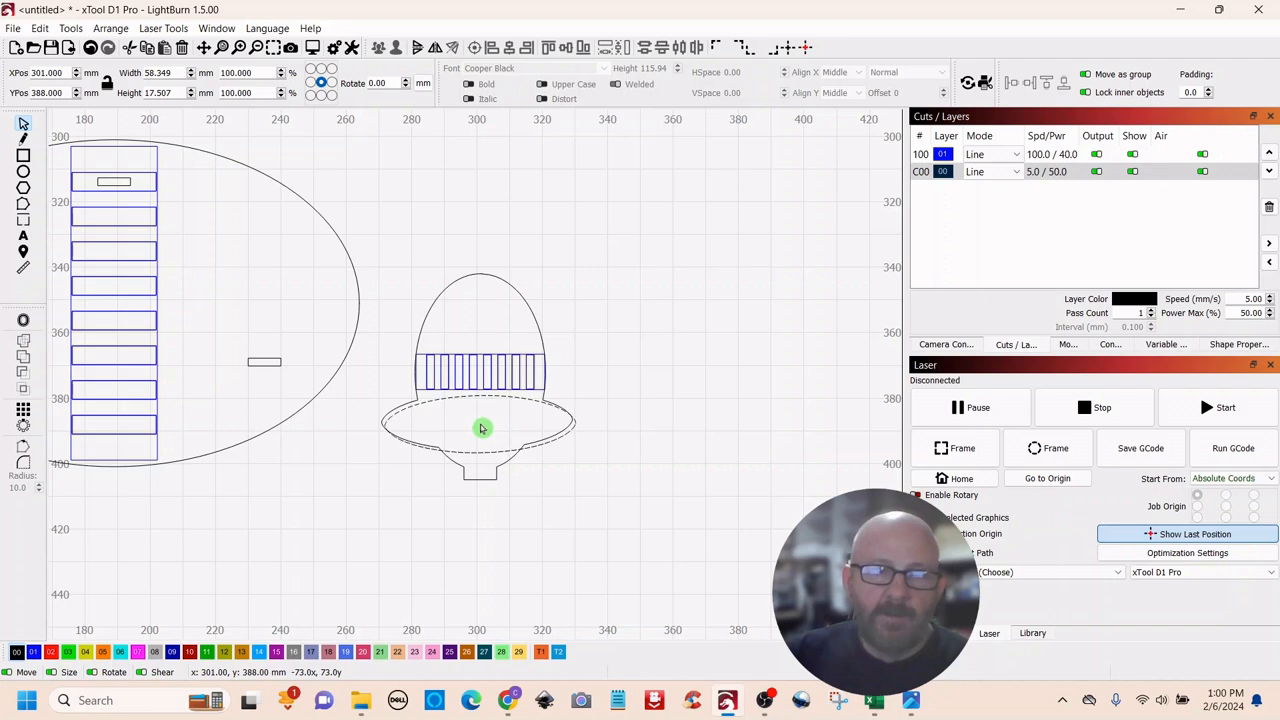
click(479, 427)
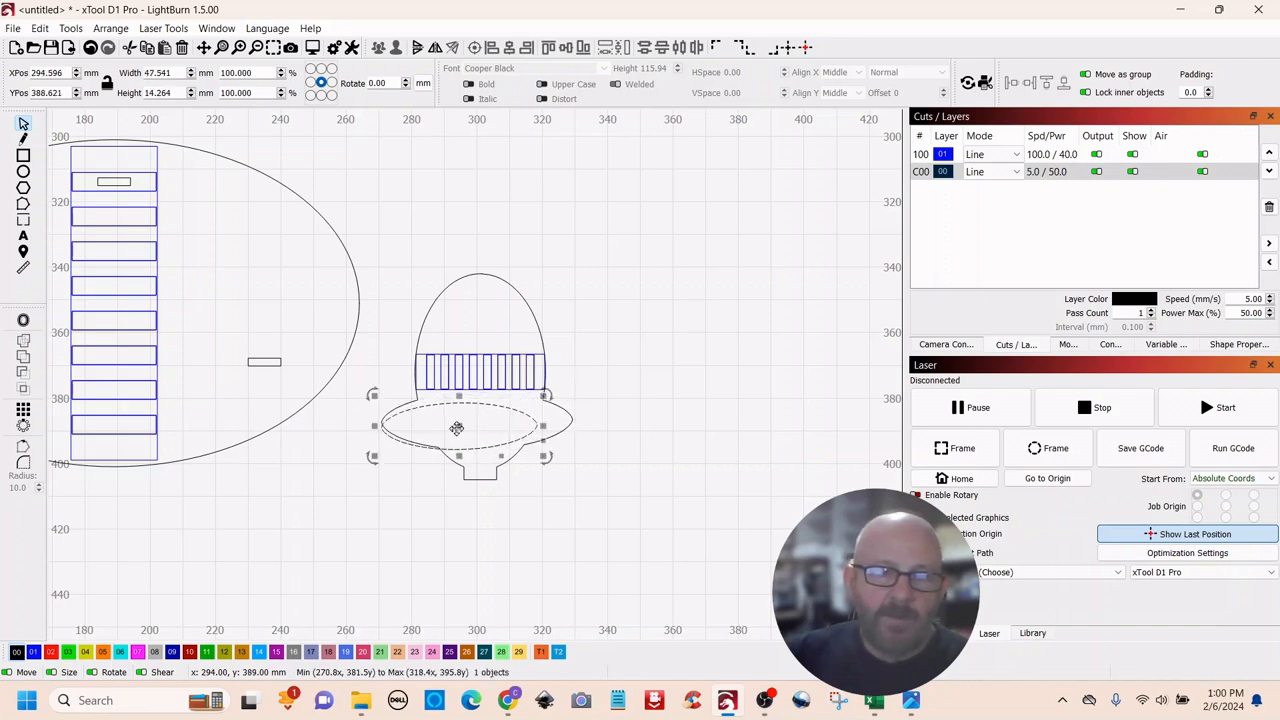
drag(456, 428, 469, 430)
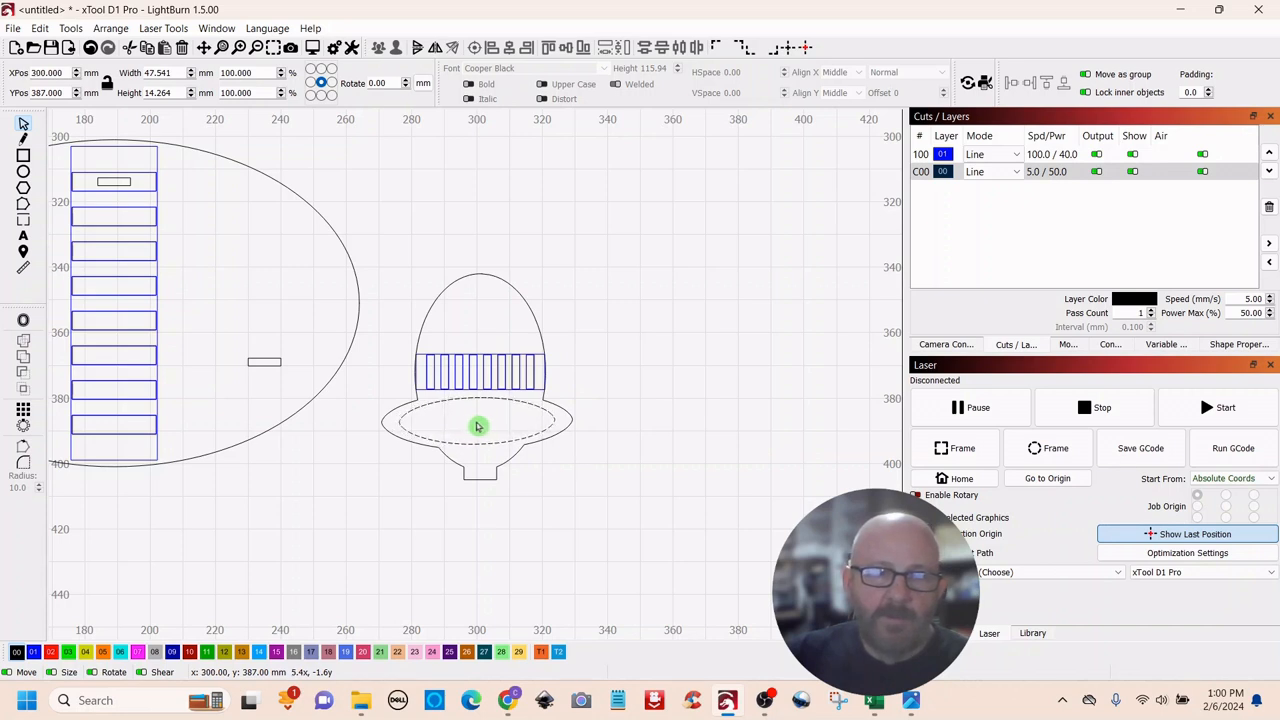
drag(477, 427, 479, 424)
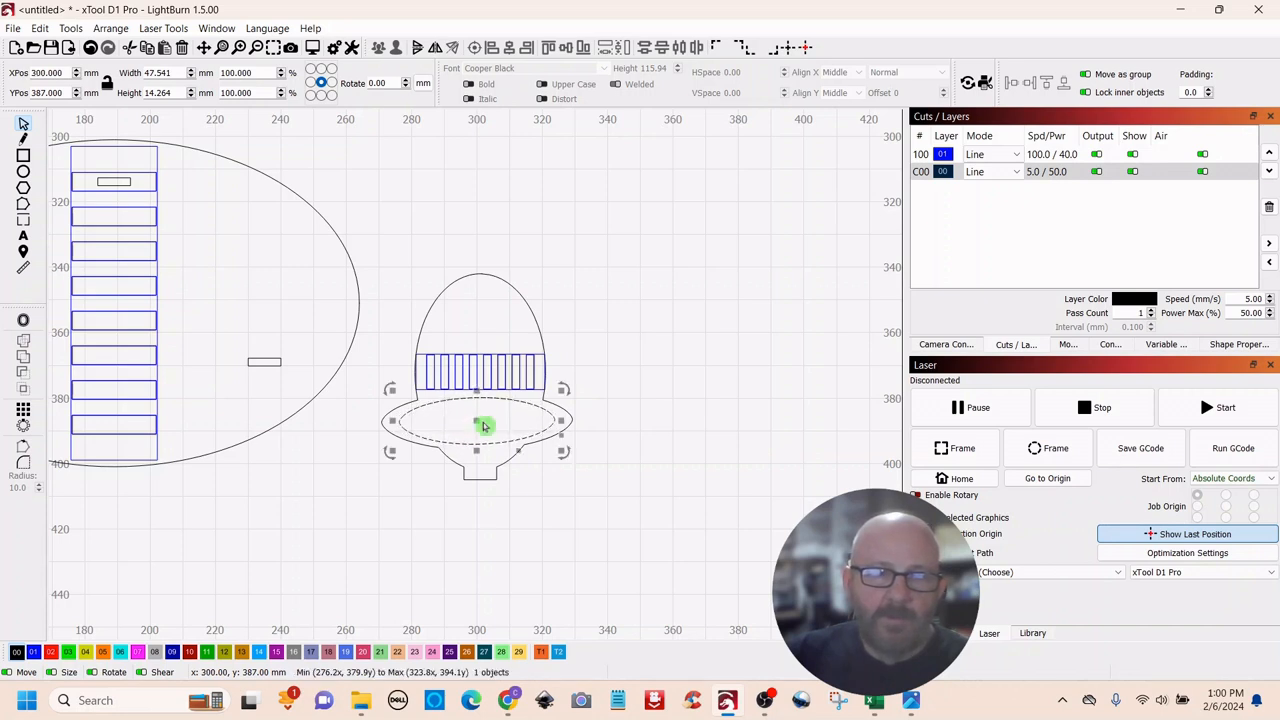
click(35, 653)
click(700, 257)
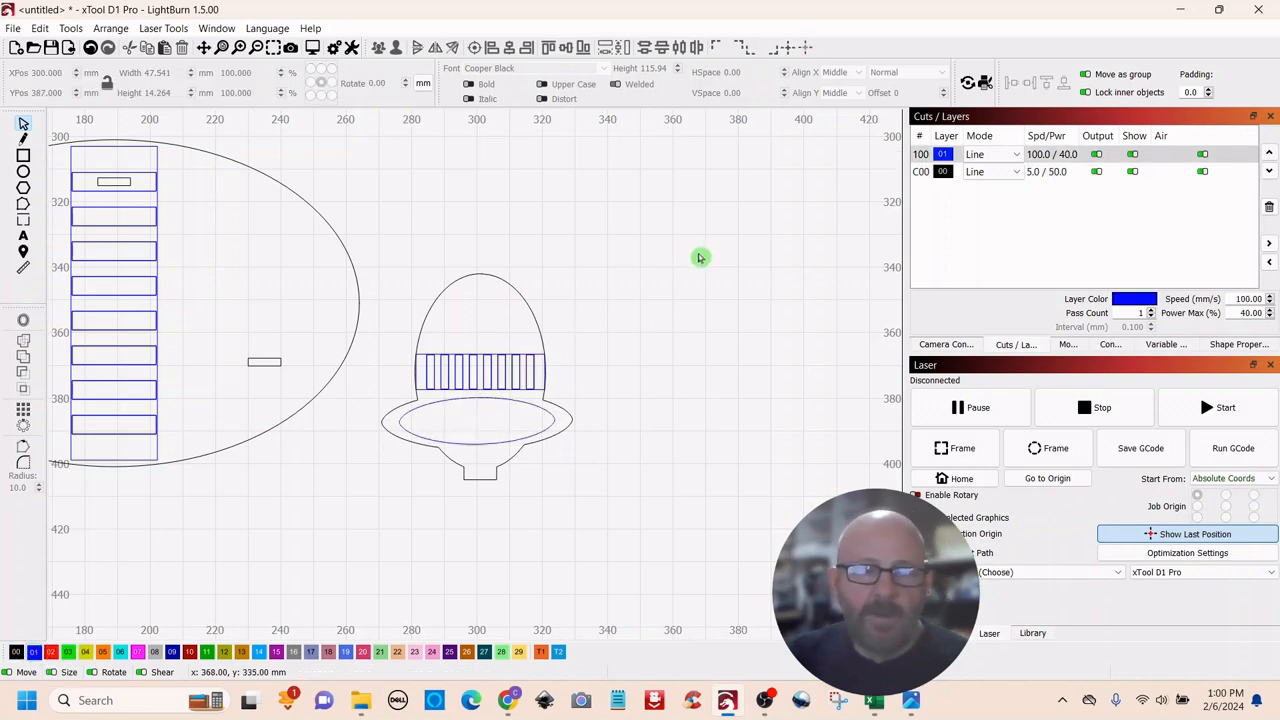
Step: Add the person's first name as capital-letter text in Cooper Black, 15.94 mm high, near the top of the egg
click(24, 239)
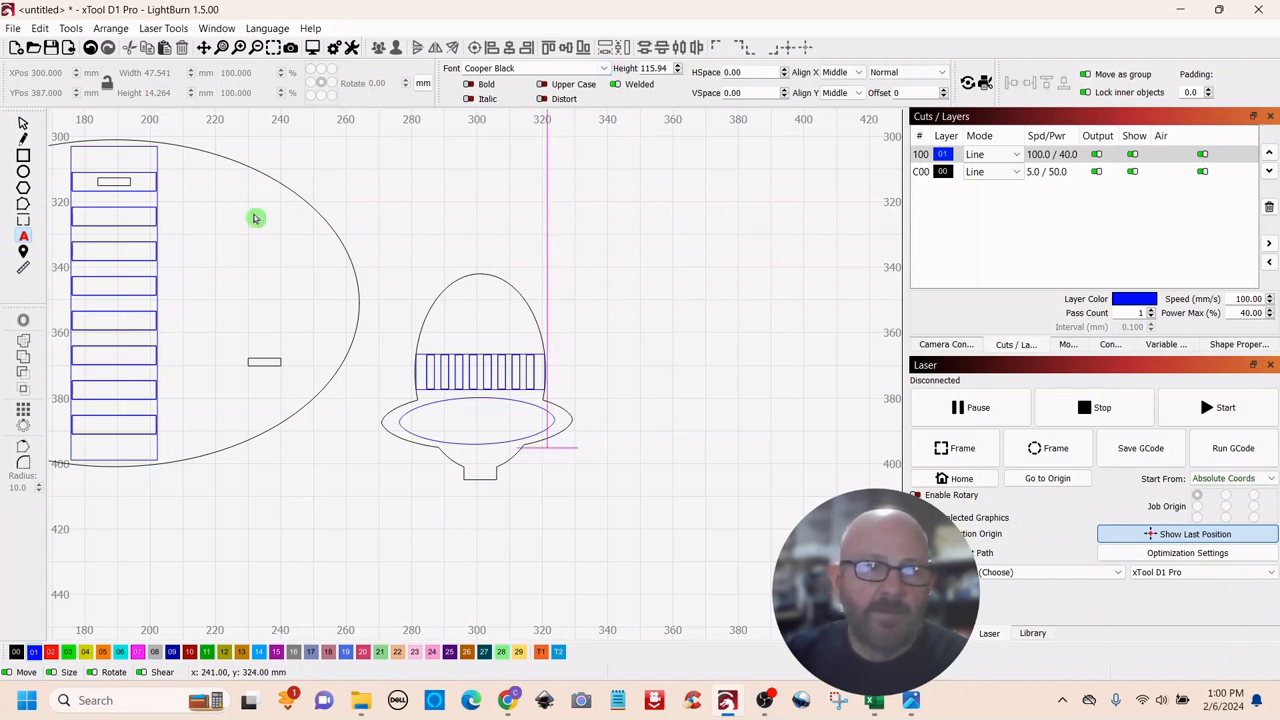
click(678, 75)
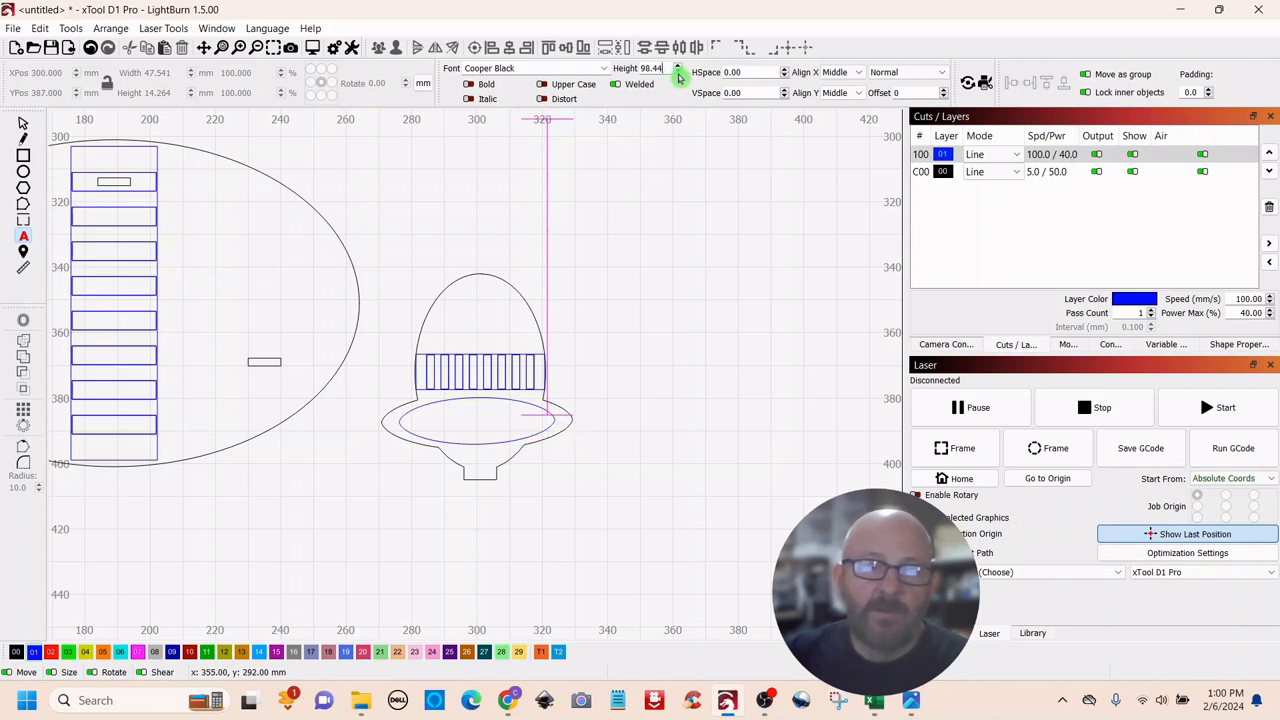
click(678, 75)
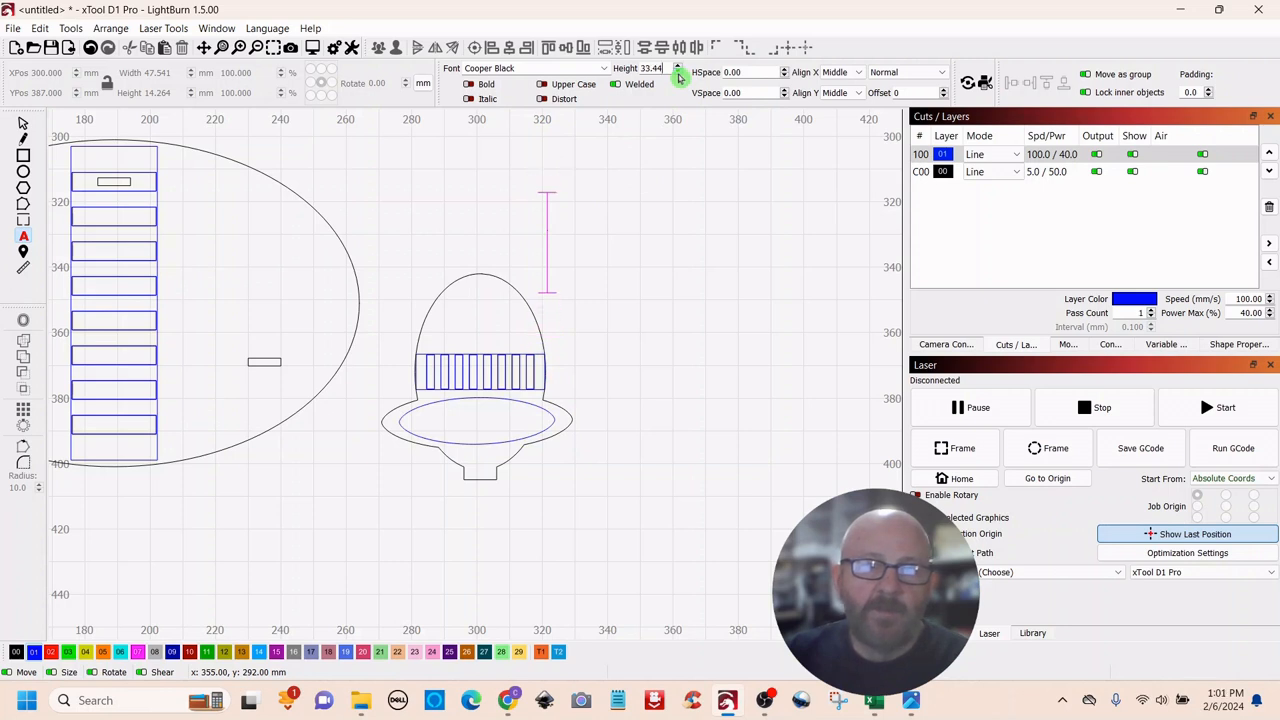
click(678, 75)
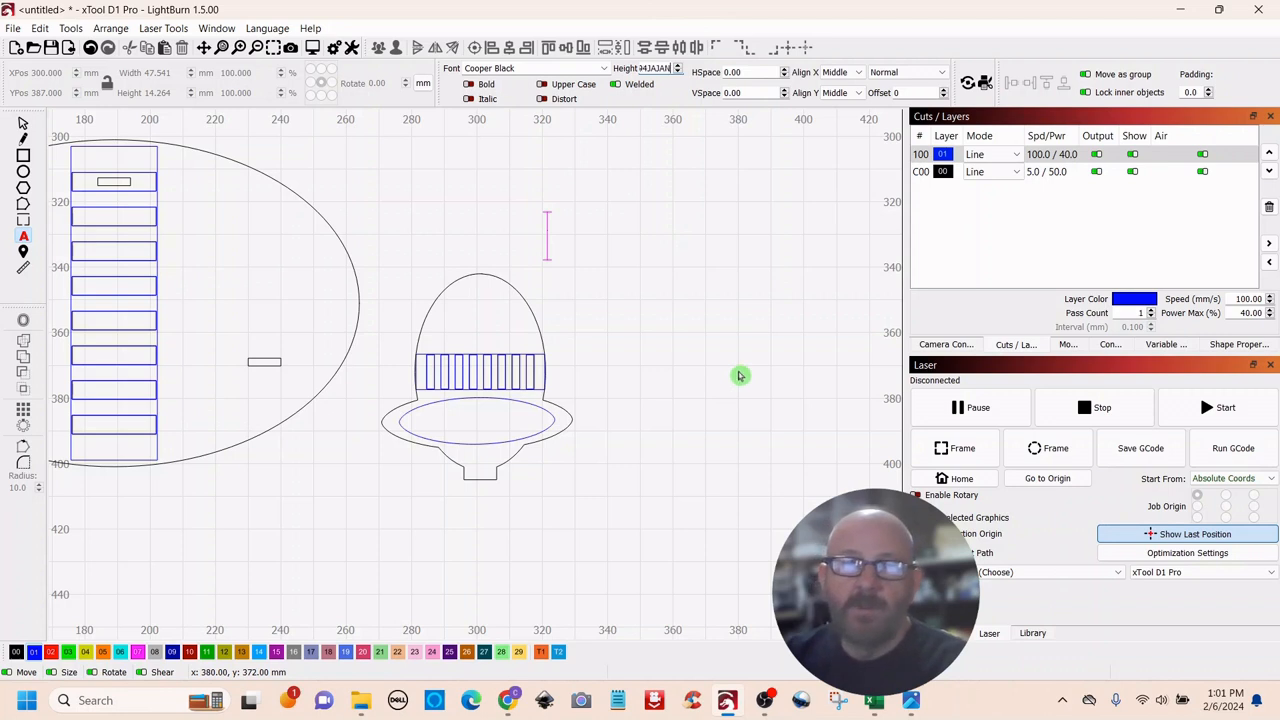
click(553, 262)
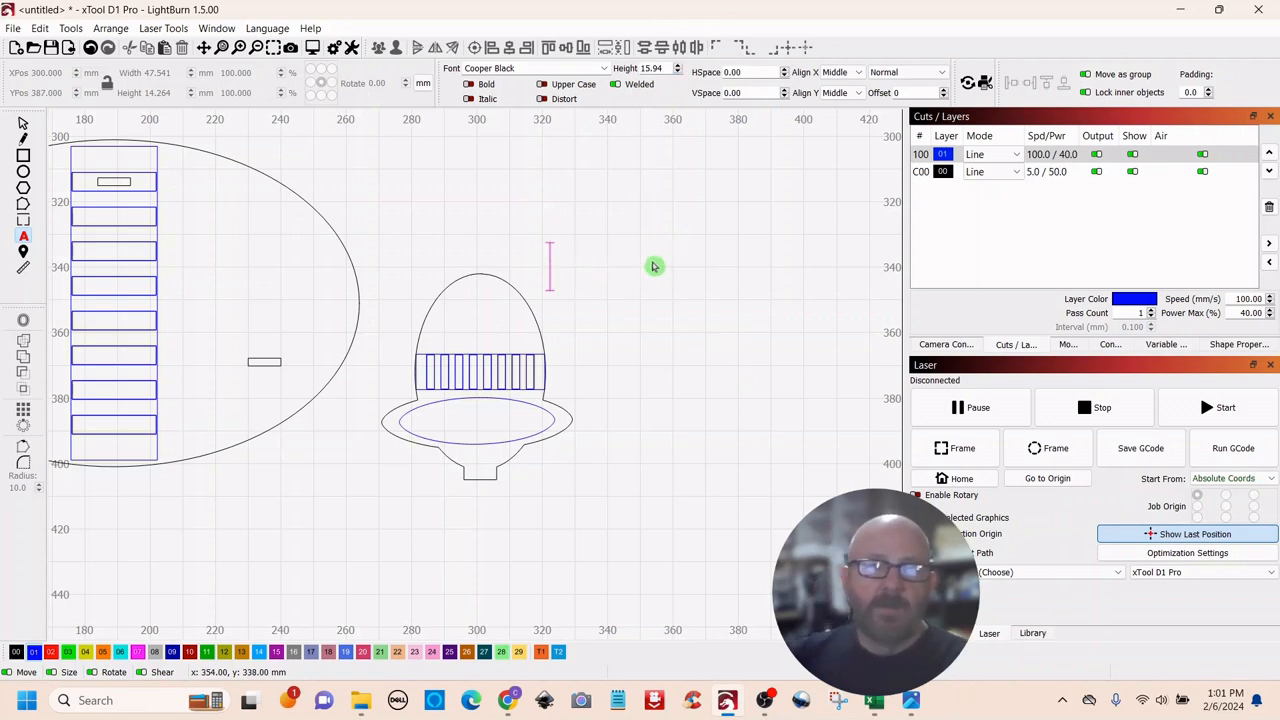
text(JANE)
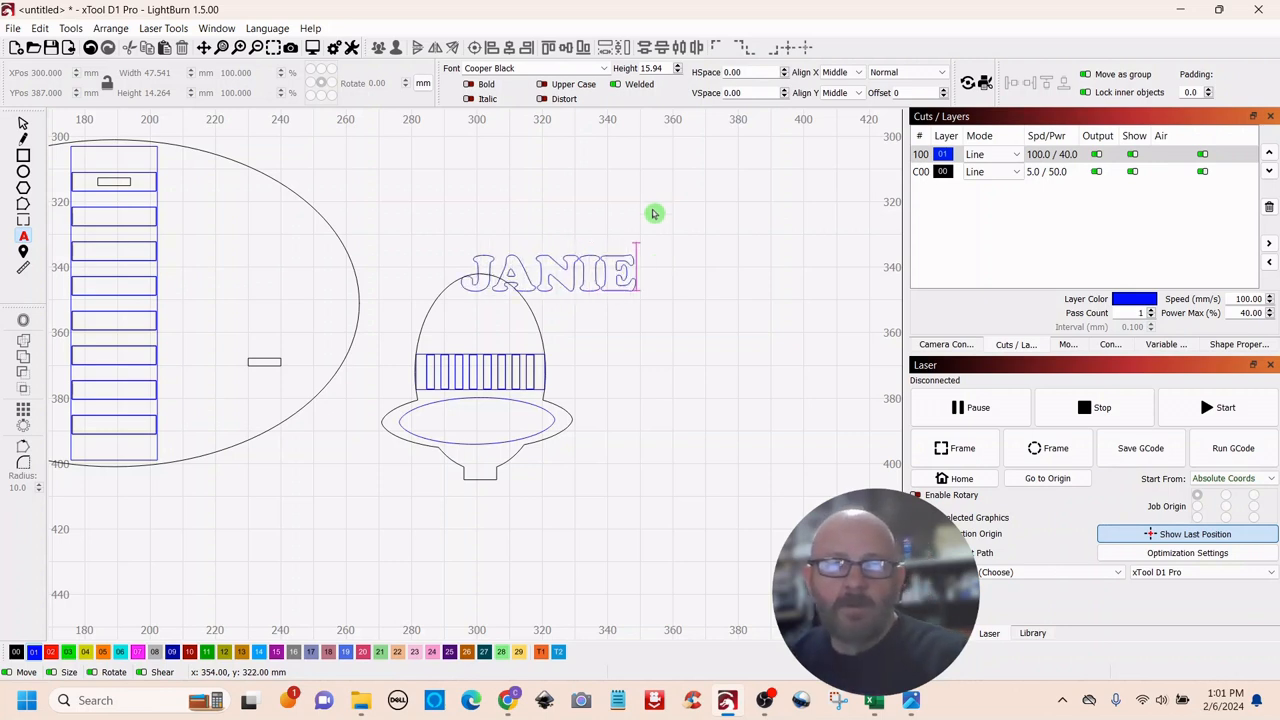
Step: Move the name text clear of the egg and assign it to red layer 02, placed first in the cut order
click(23, 127)
drag(550, 277, 657, 259)
click(51, 654)
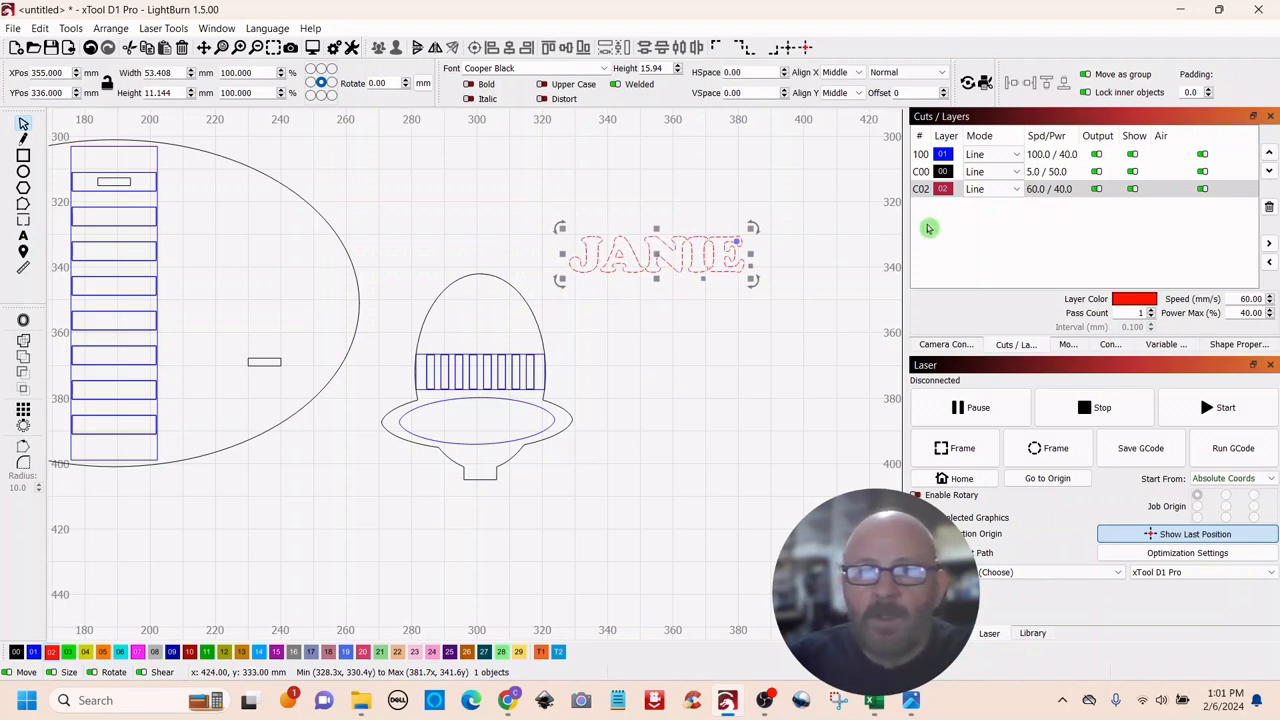
drag(937, 192, 930, 156)
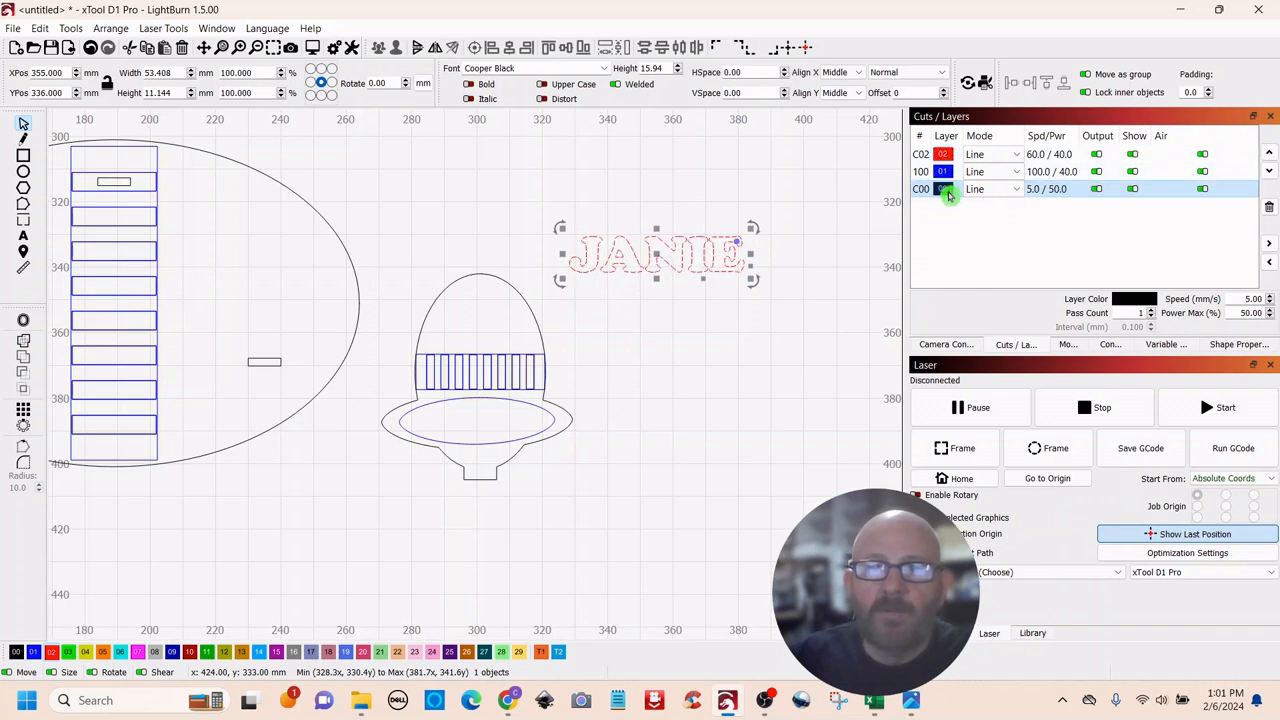
Step: Scale the name text down to about 30.9 × 6.5 mm and centre it in the egg's inner oval at X 300, Y 387 mm
drag(752, 229, 476, 420)
click(654, 378)
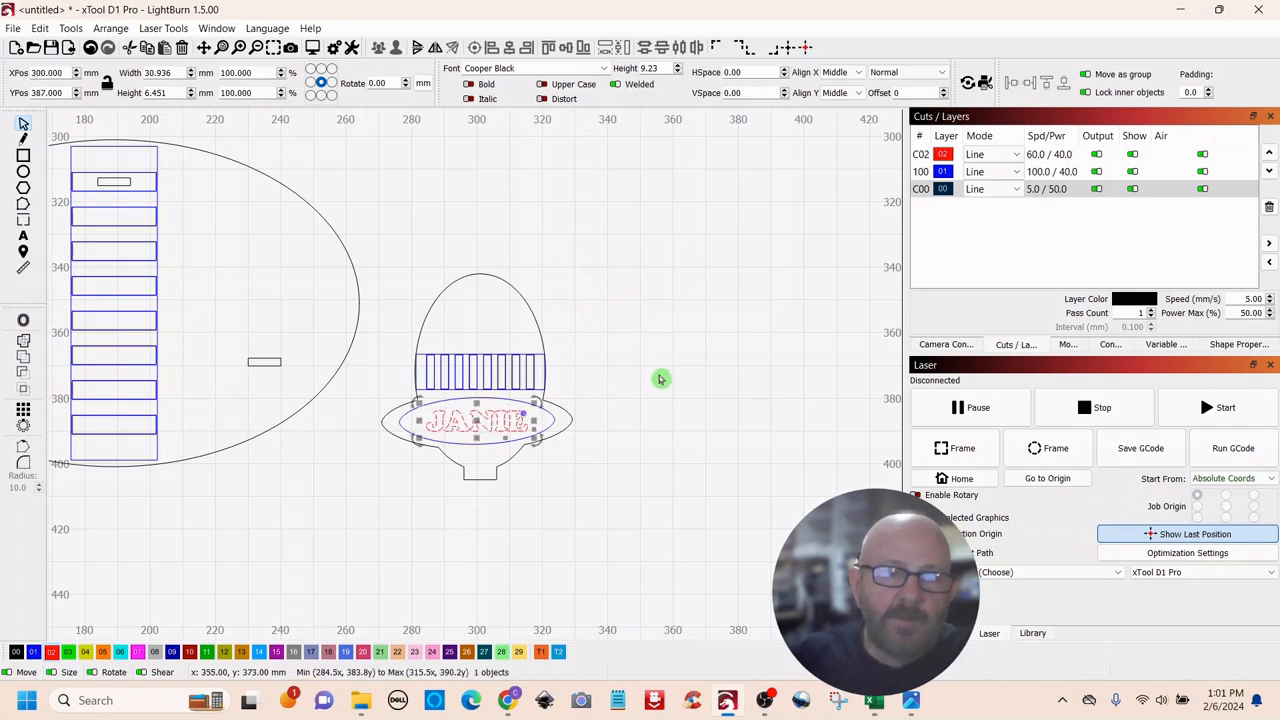
Step: Examine the overall layout of the basket, bunny-eared J, slotted ellipse base and name egg
scroll(655, 375, down, 5)
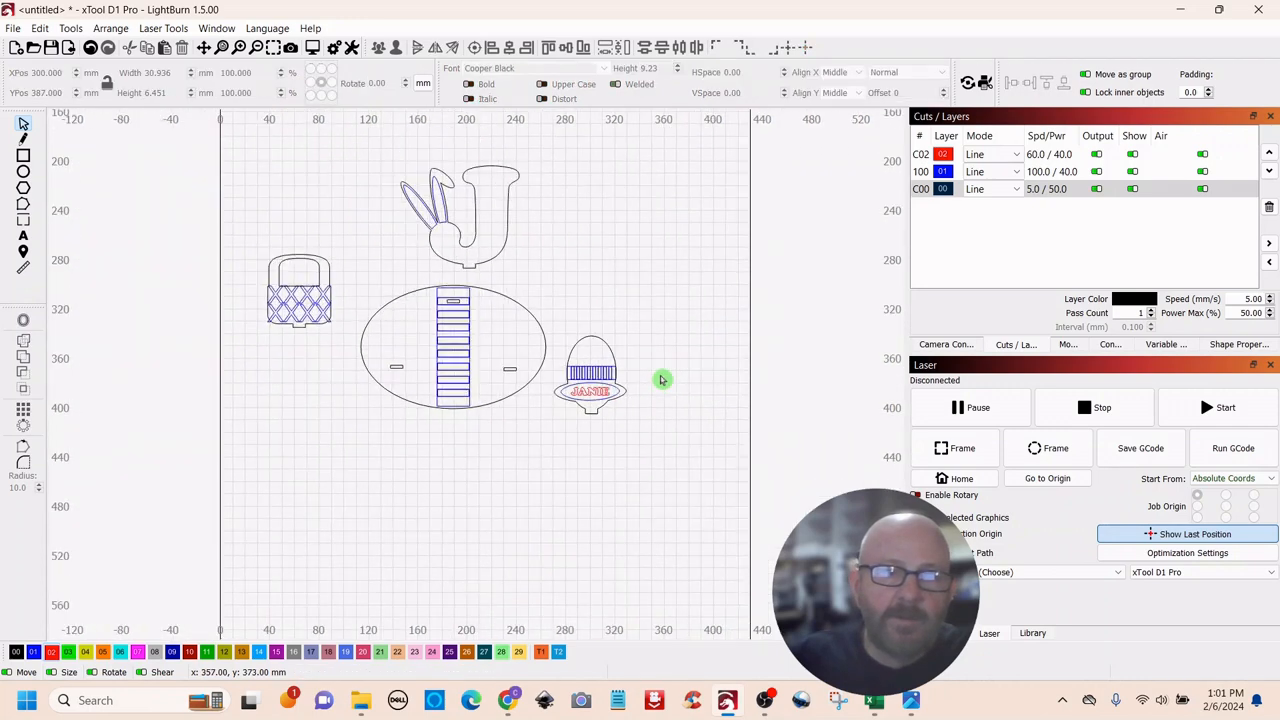
drag(632, 264, 667, 326)
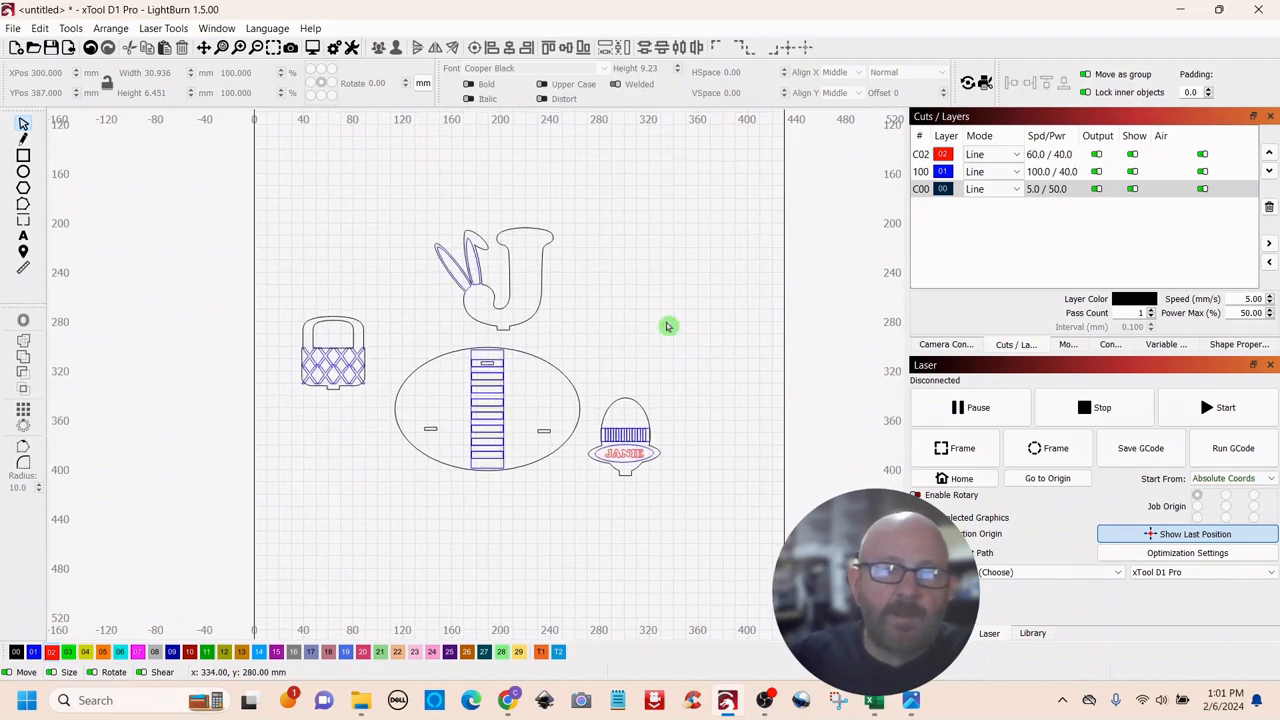
scroll(669, 321, up, 3)
drag(580, 307, 716, 256)
scroll(716, 256, down, 1)
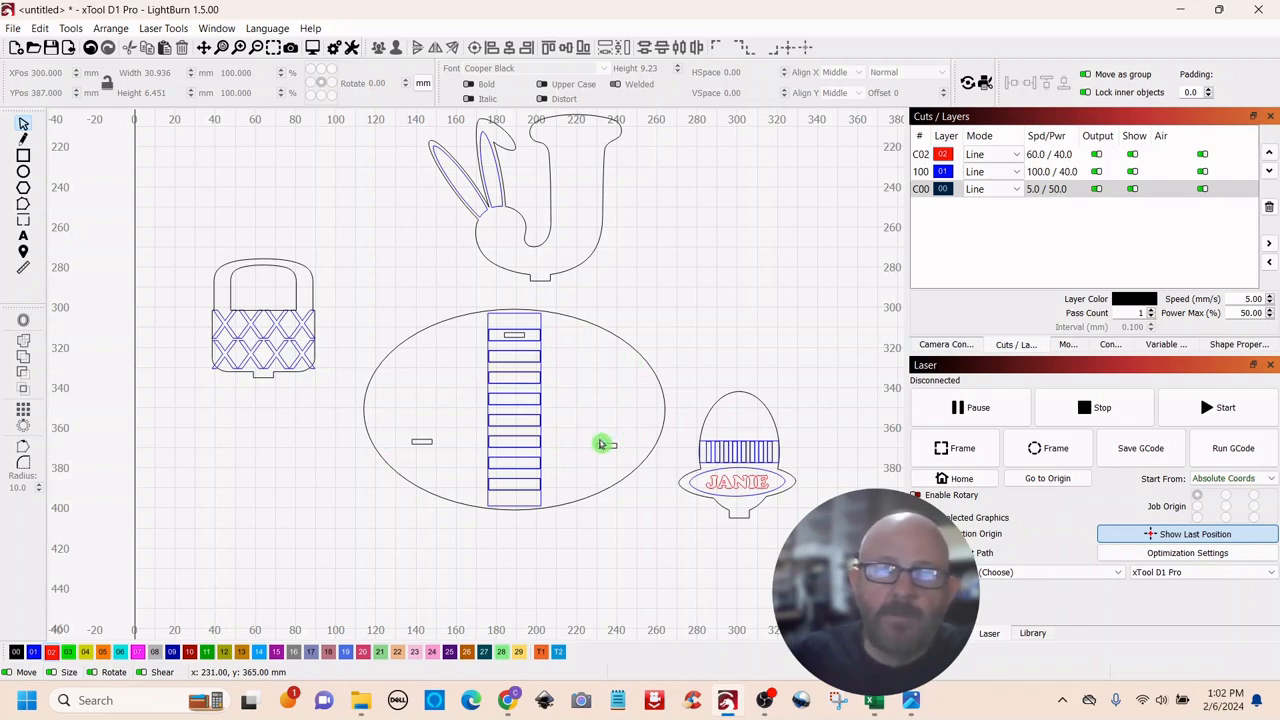
scroll(600, 443, up, 2)
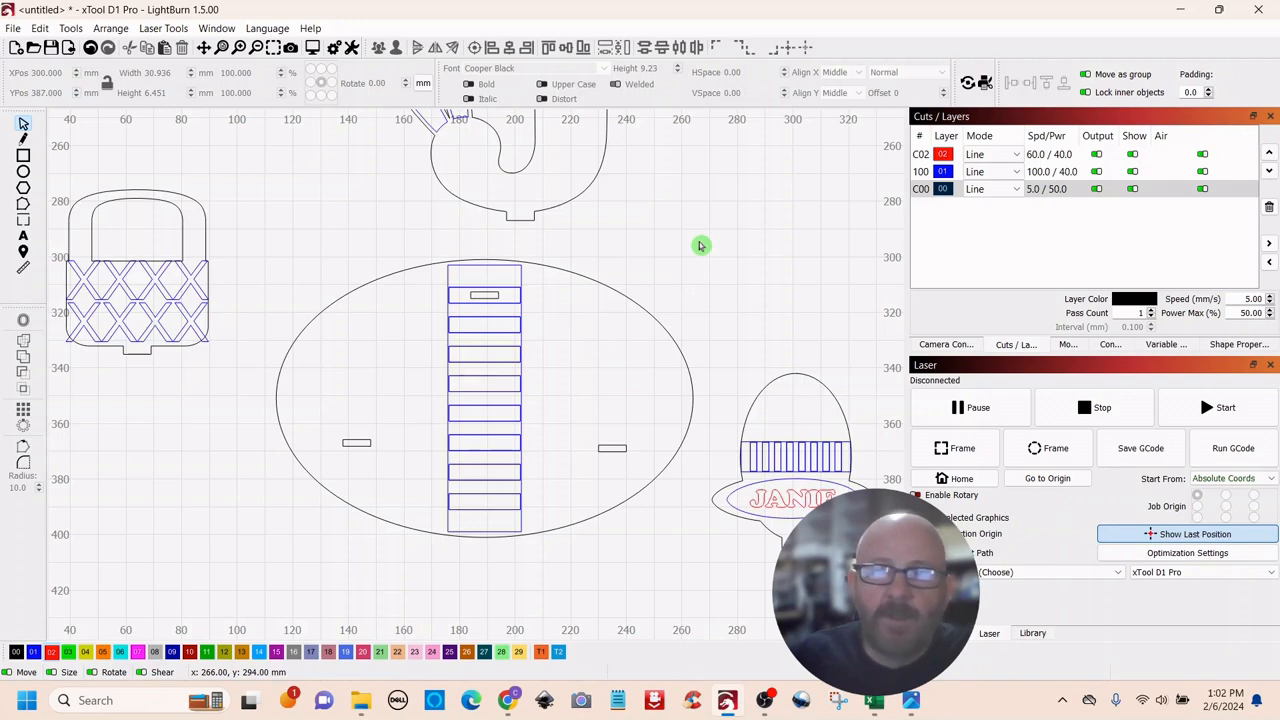
scroll(700, 246, down, 3)
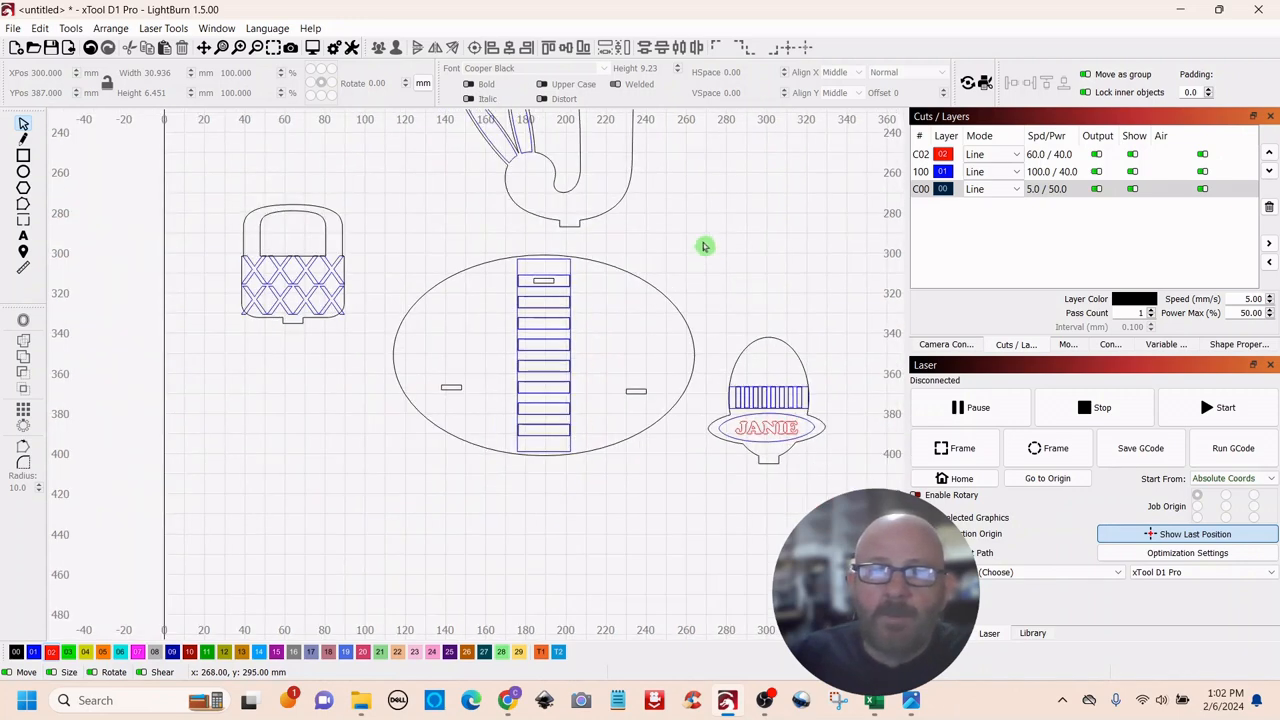
drag(714, 298, 701, 303)
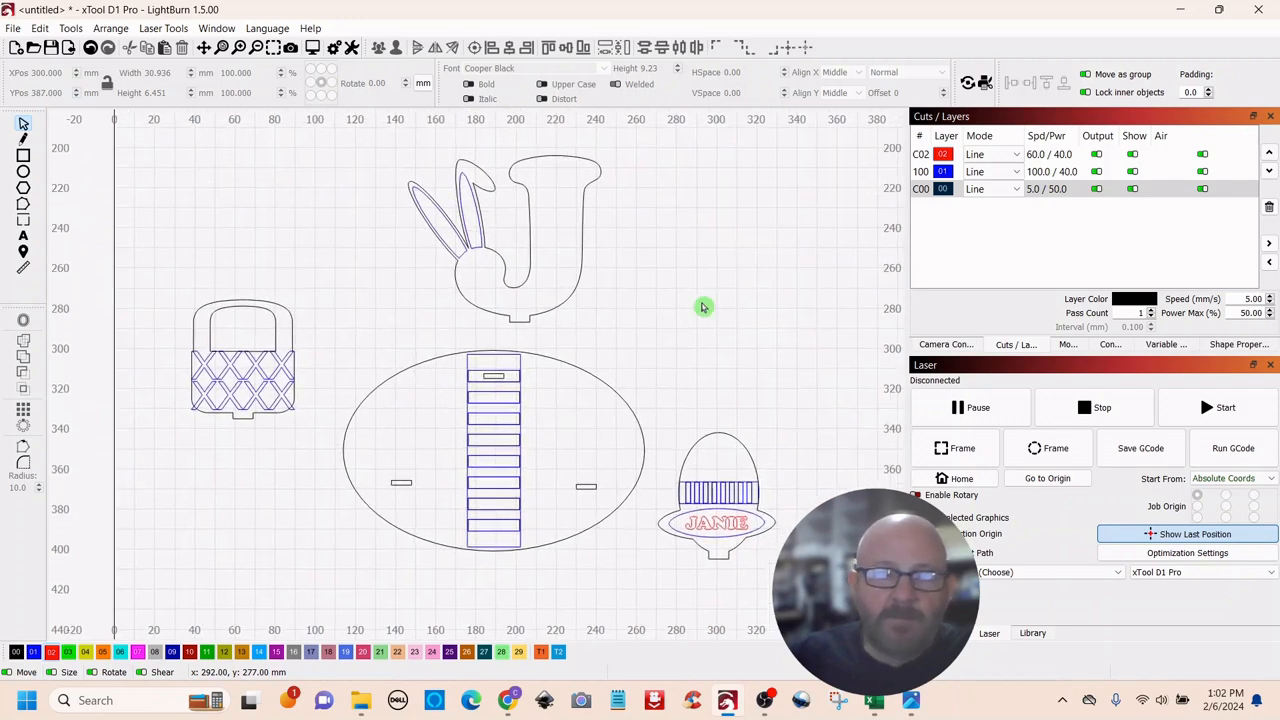